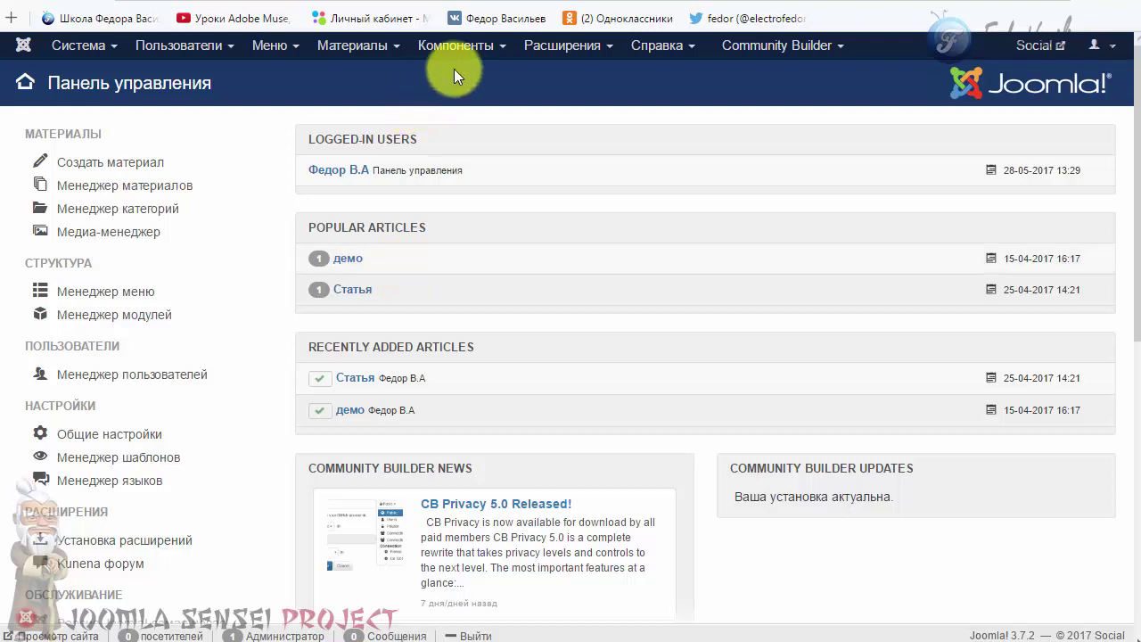
Install the DropEditor extension by uploading its package file in the extension manager
left_click(544, 46)
mouse_move(550, 77)
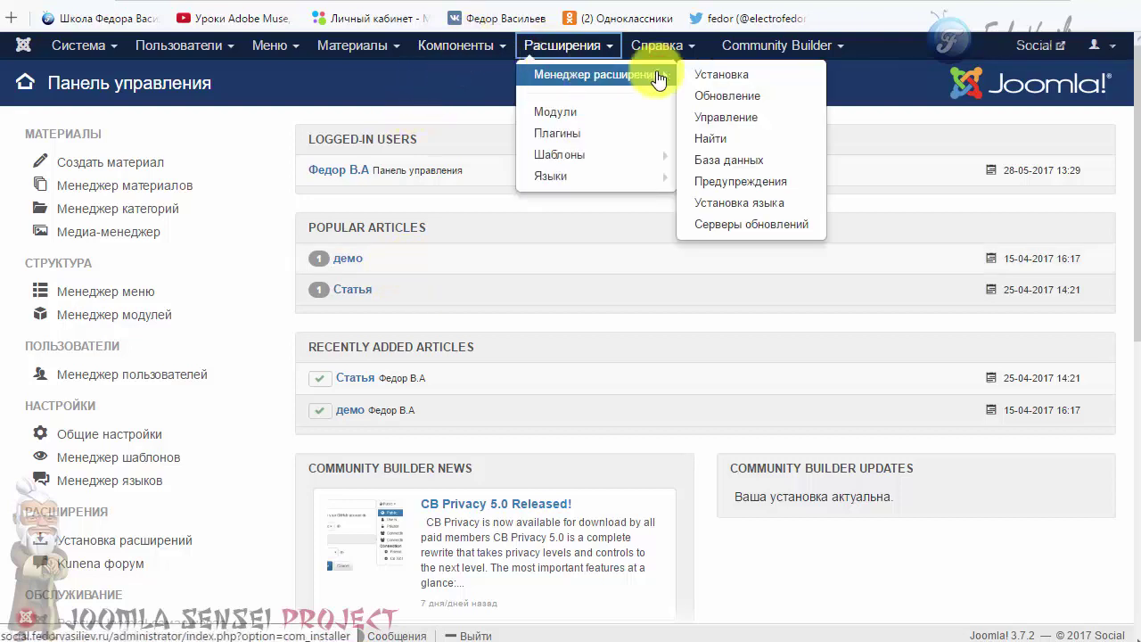
left_click(699, 75)
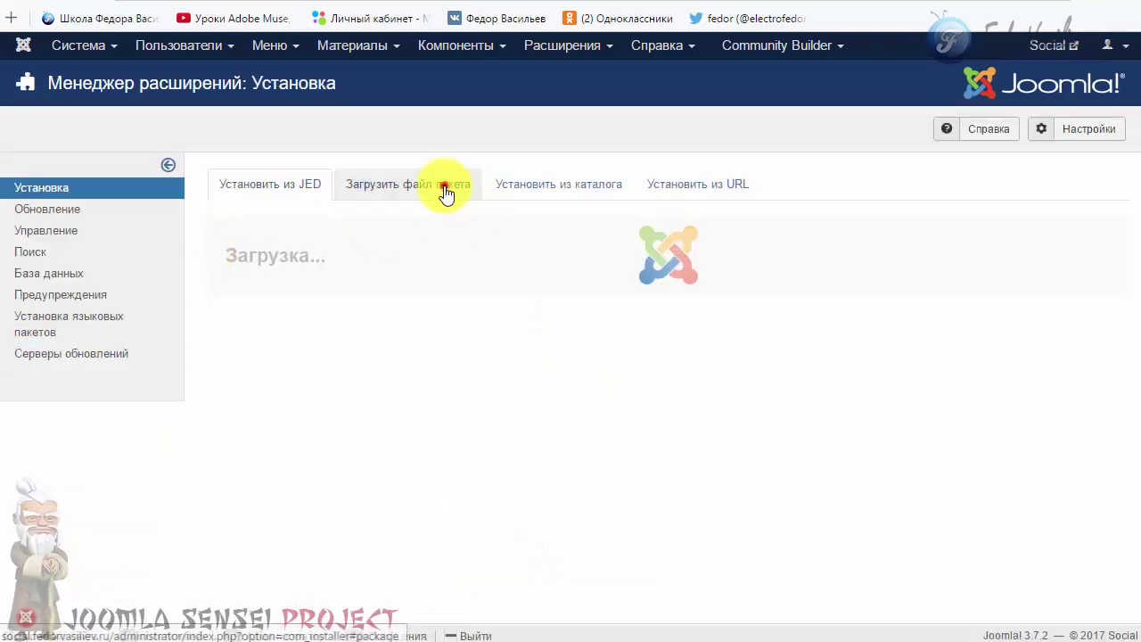
left_click(446, 189)
left_click_drag(6, 148, 513, 346)
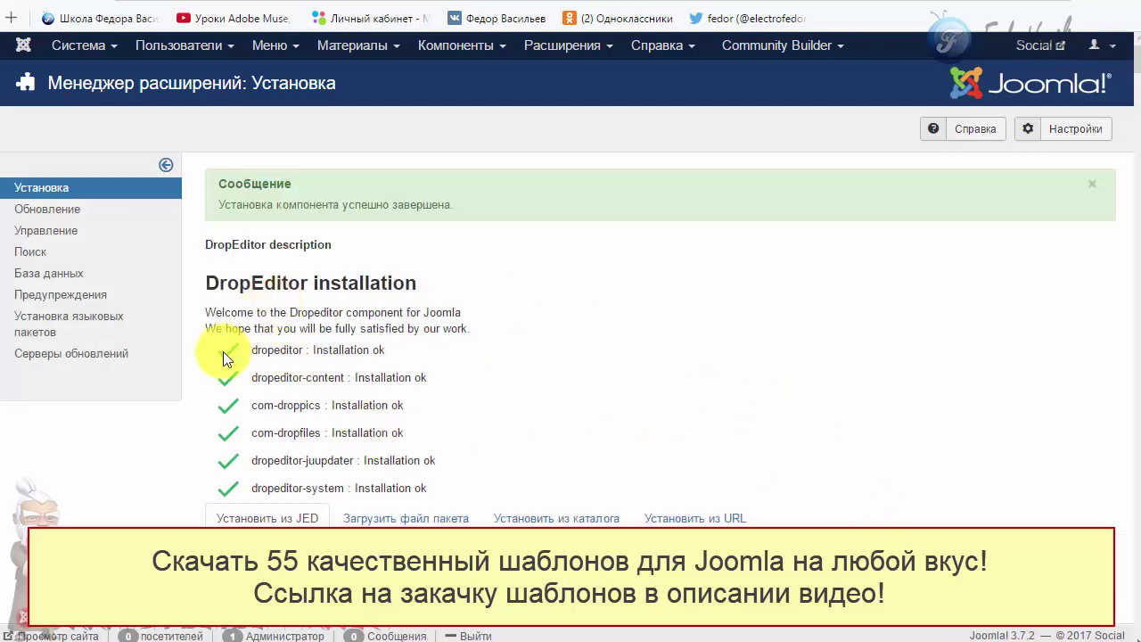
Review the DropEditor installation results and open the DropEditor component
scroll(277, 357, "down", 3)
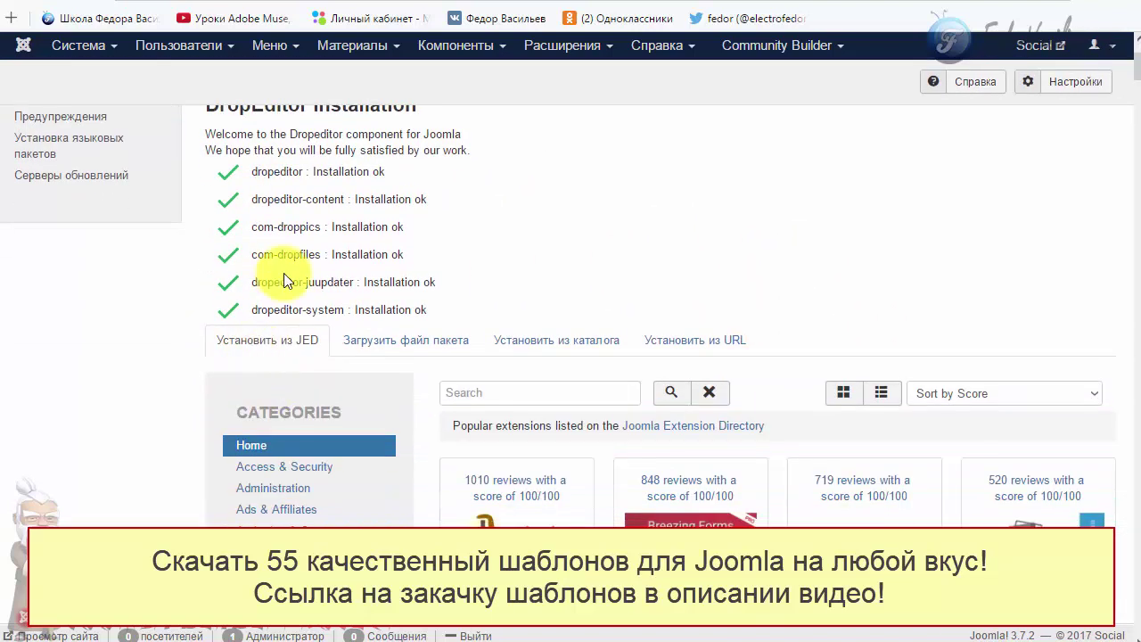
scroll(283, 272, "up", 3)
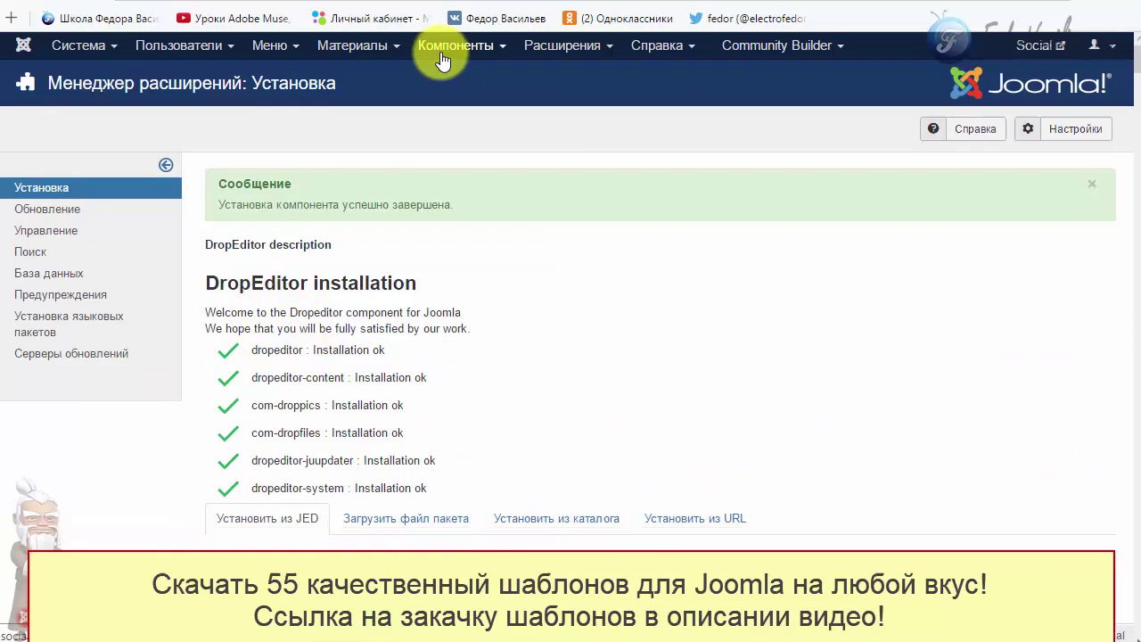
left_click(444, 52)
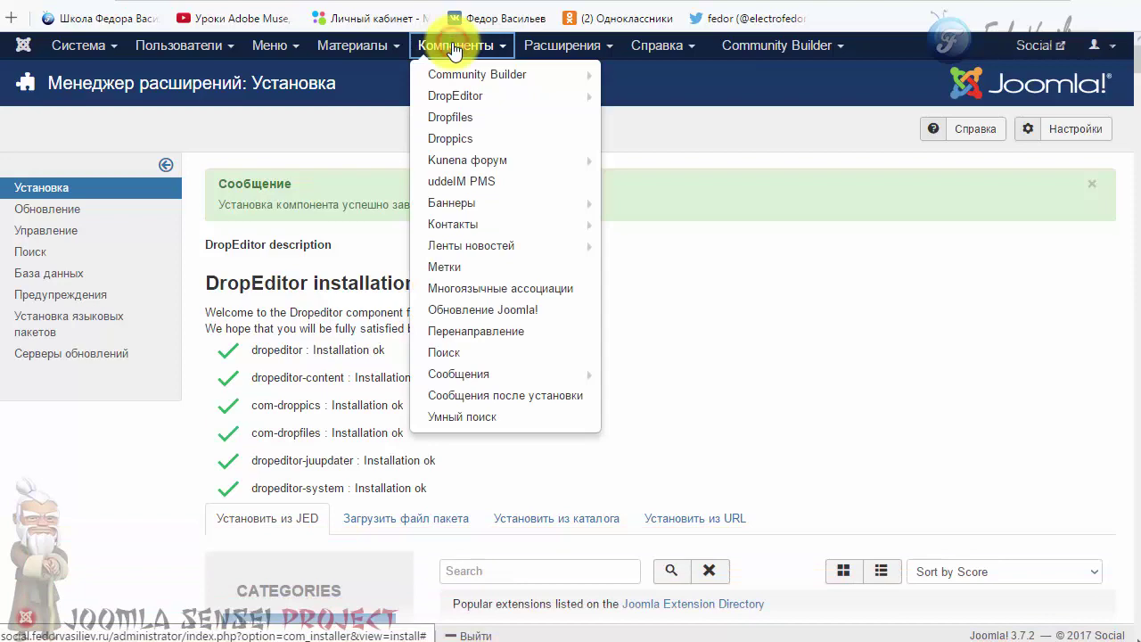
left_click(439, 105)
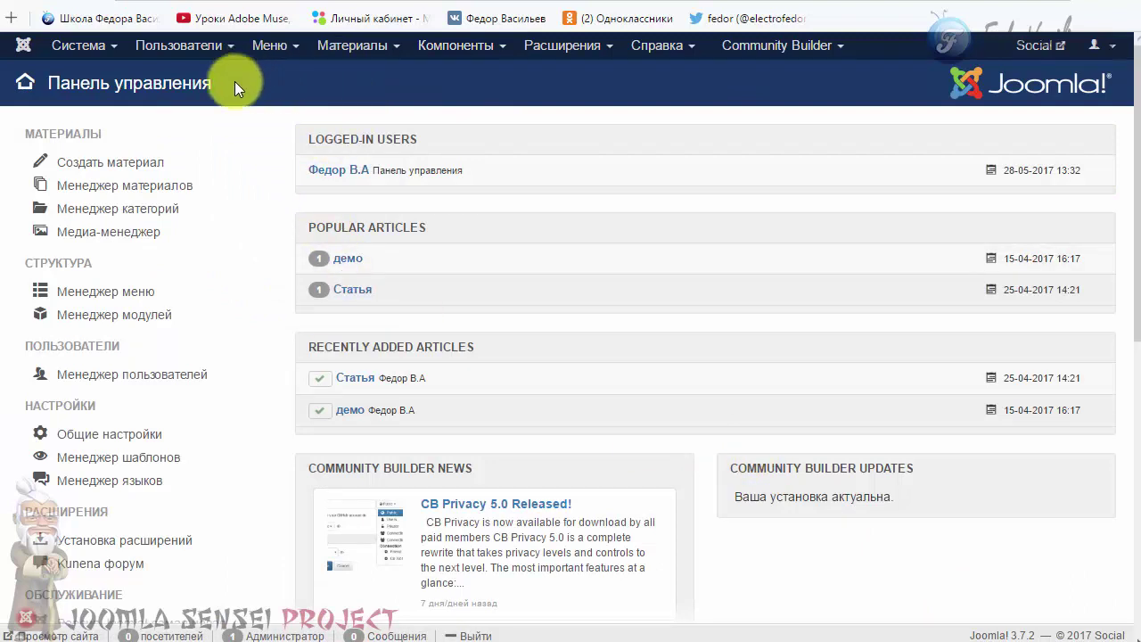
Start a new article and examine the default editor's formatting controls
left_click(357, 45)
mouse_move(361, 81)
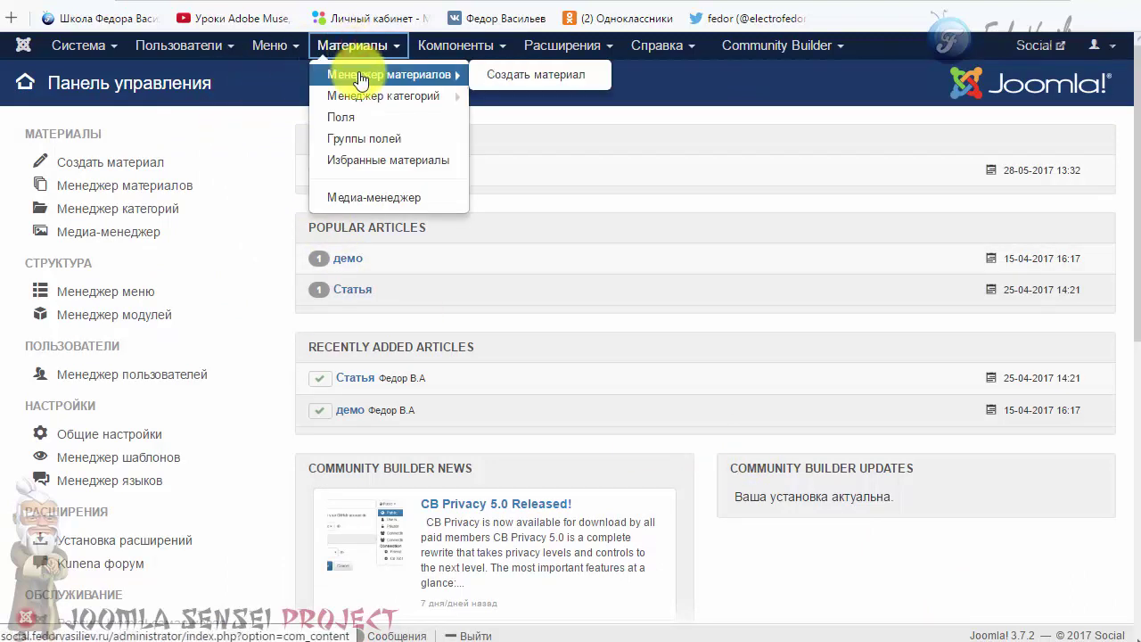
left_click(526, 75)
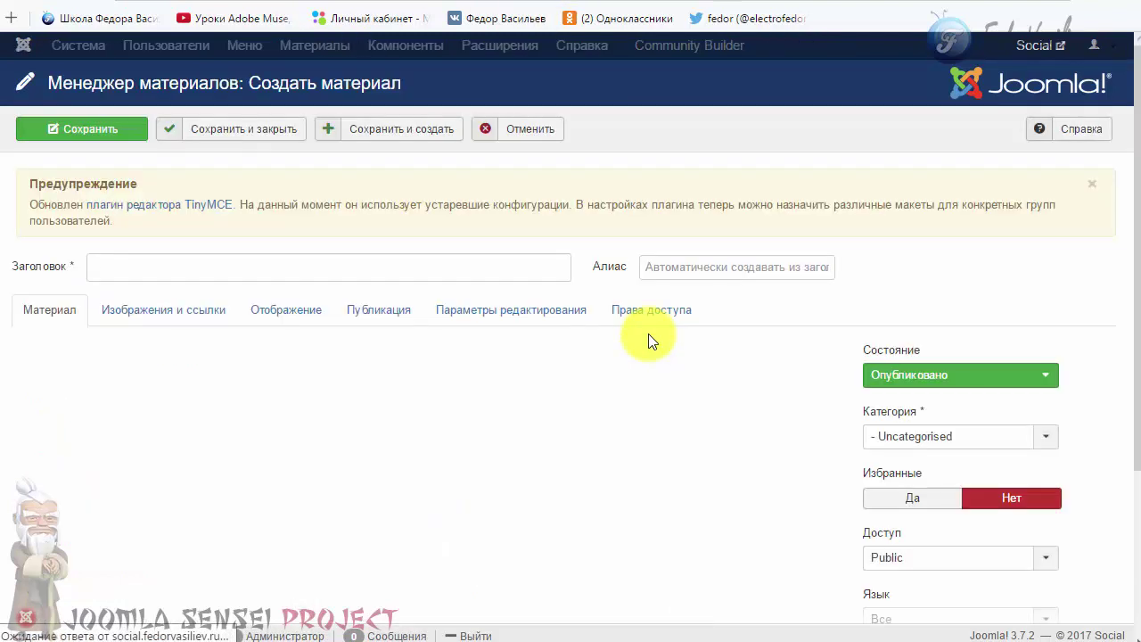
scroll(739, 254, "down", 2)
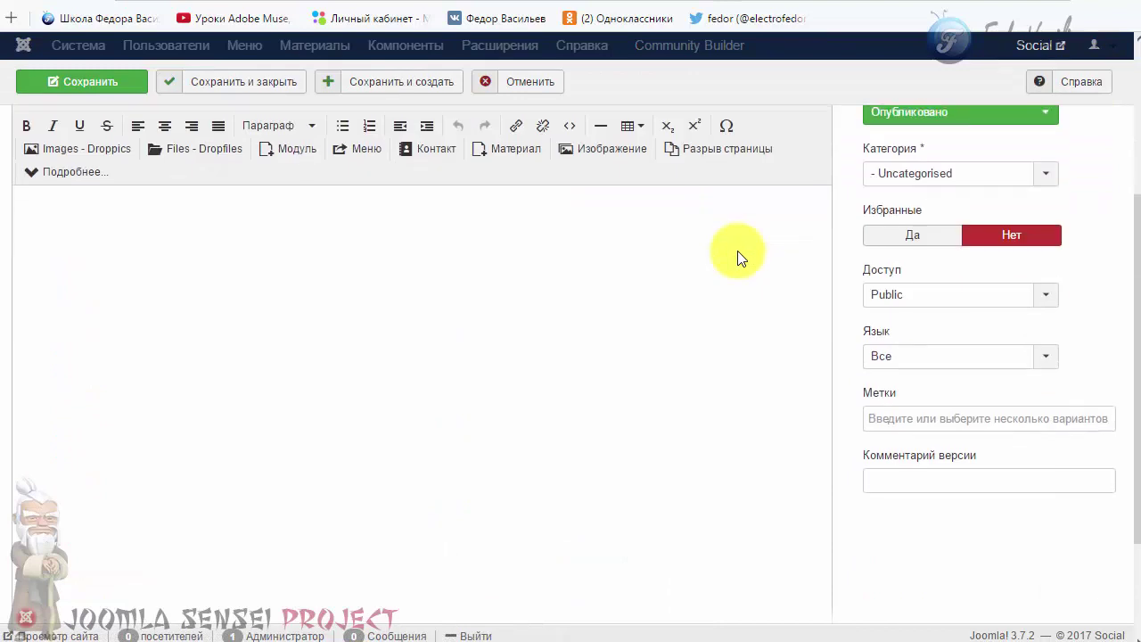
scroll(739, 255, "up", 1)
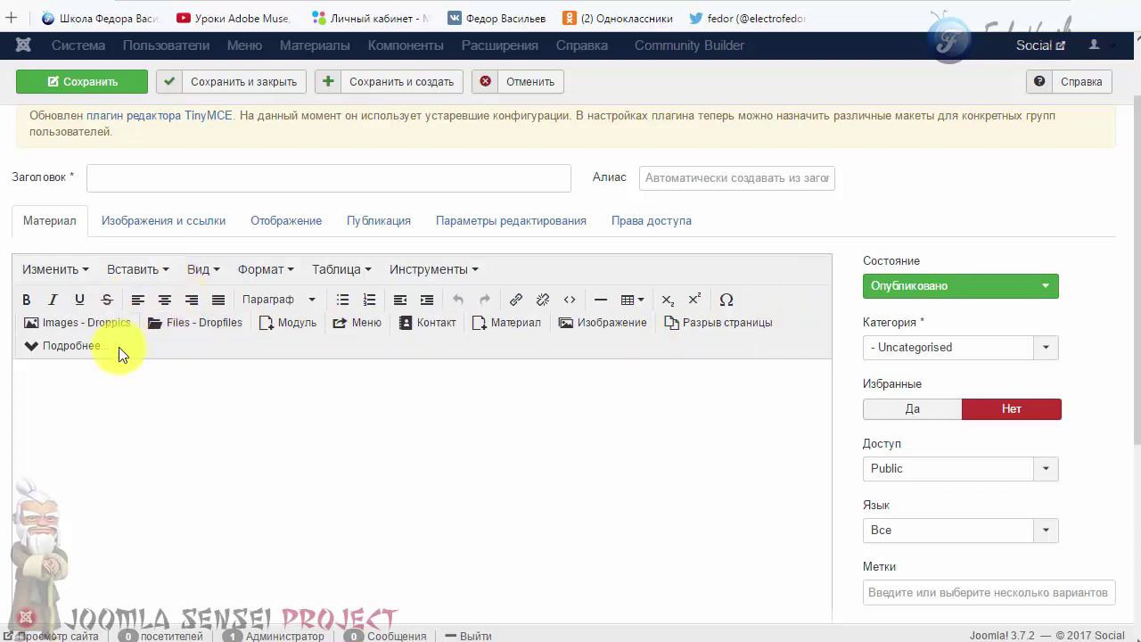
Enter the sample text "gbgbgbg" in the article body and make it bold and italic
left_click(132, 389)
type("gbgbgbg")
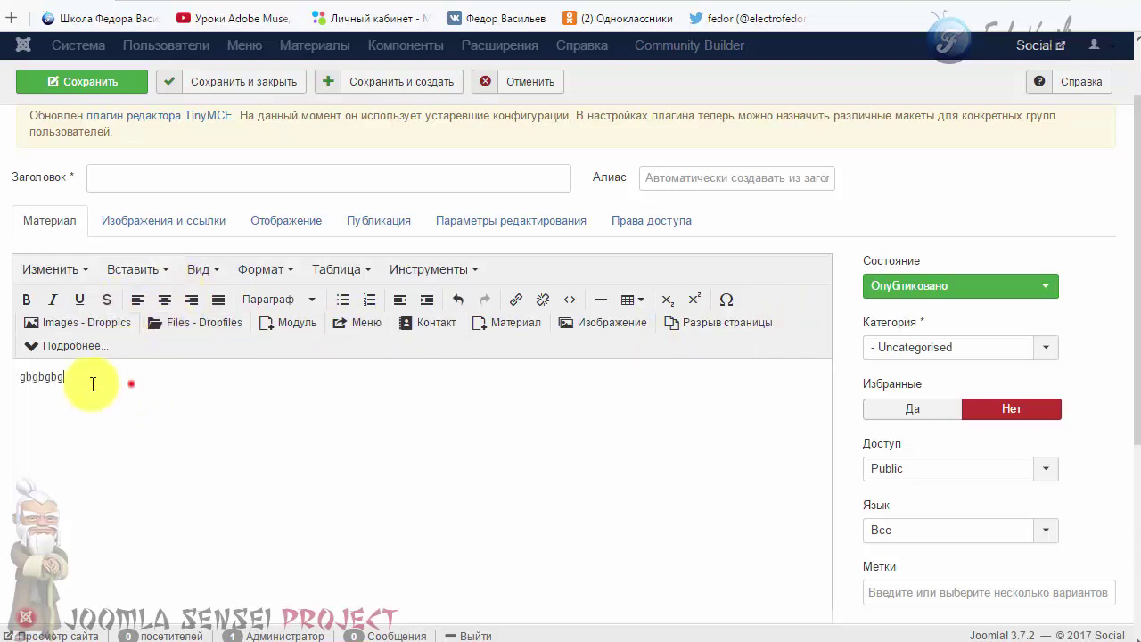
double_click(128, 383)
left_click(27, 301)
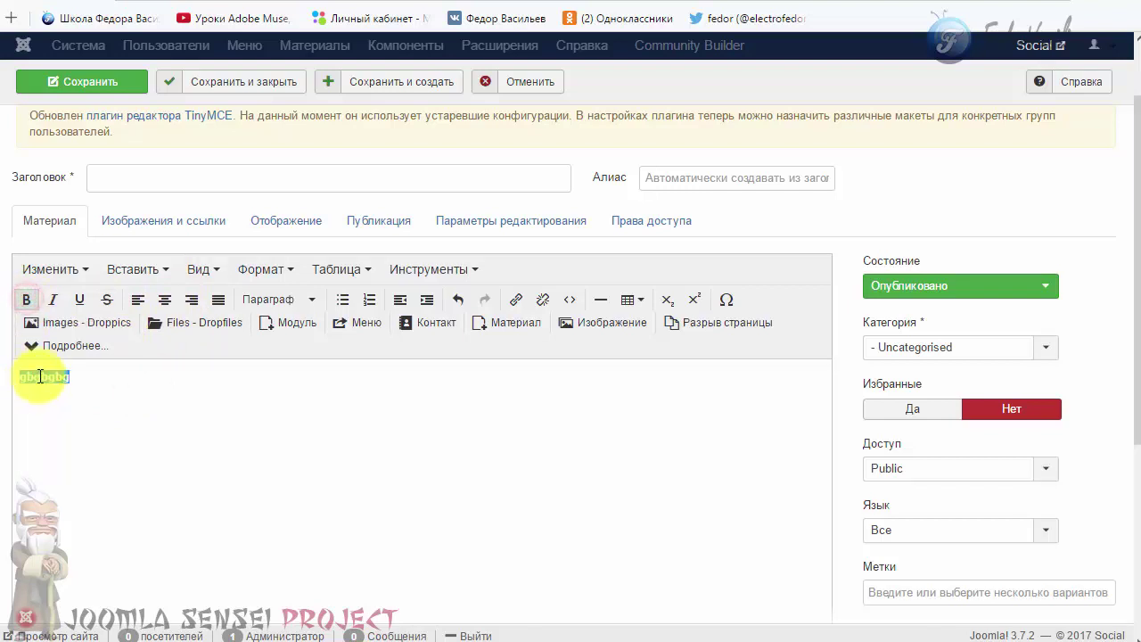
double_click(96, 370)
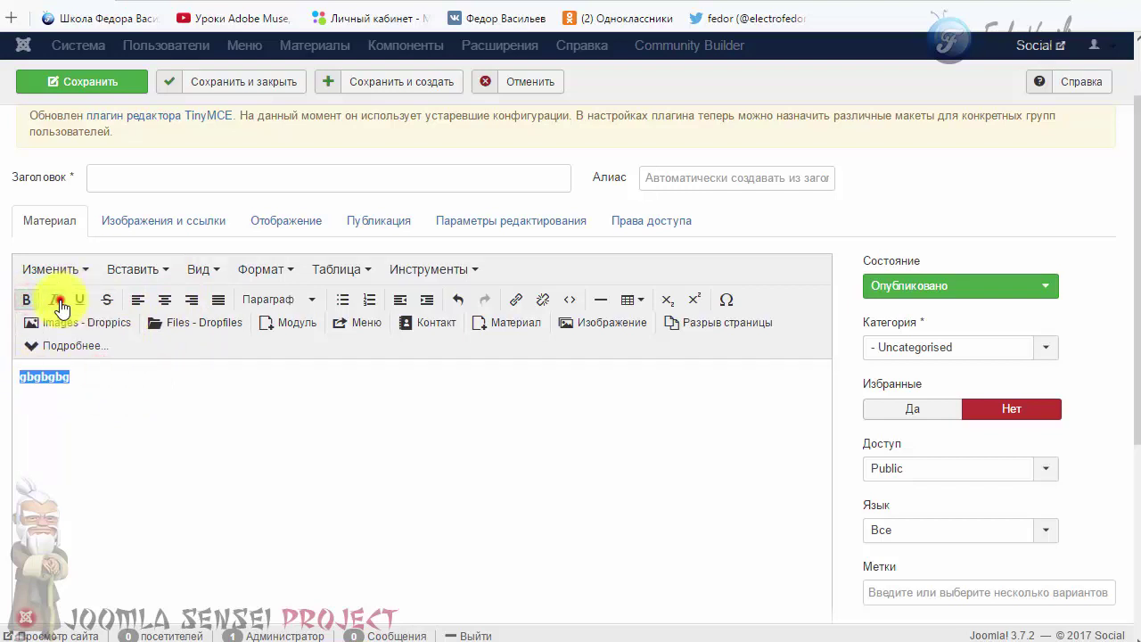
left_click(53, 299)
left_click(115, 386)
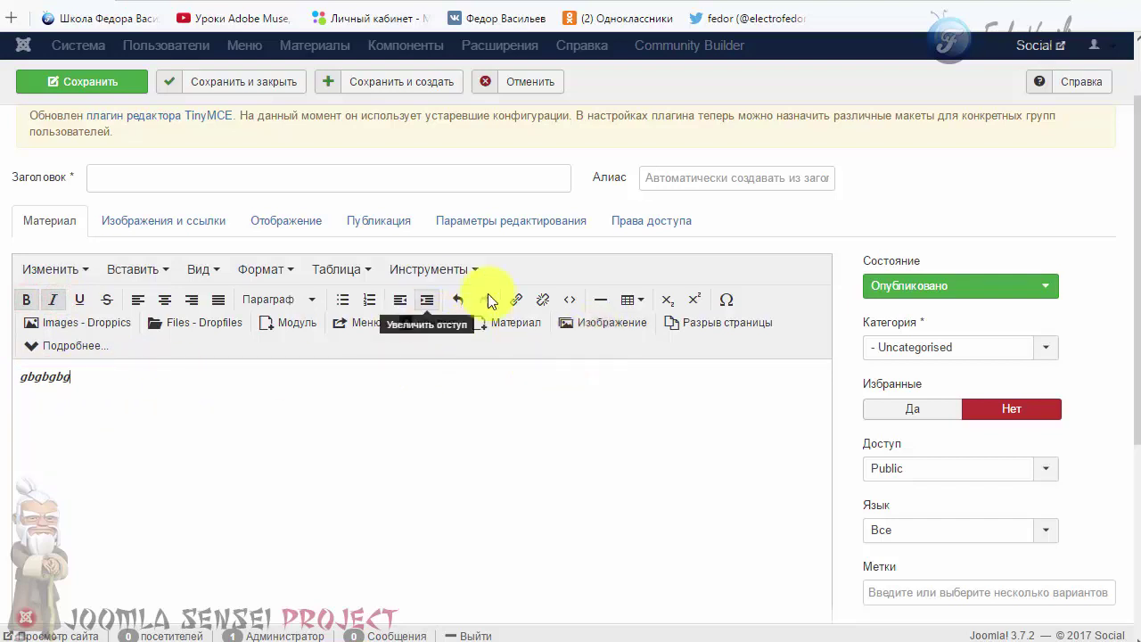
Inspect the HTML source code of the formatted sample text, and discard the new article without saving
double_click(79, 382)
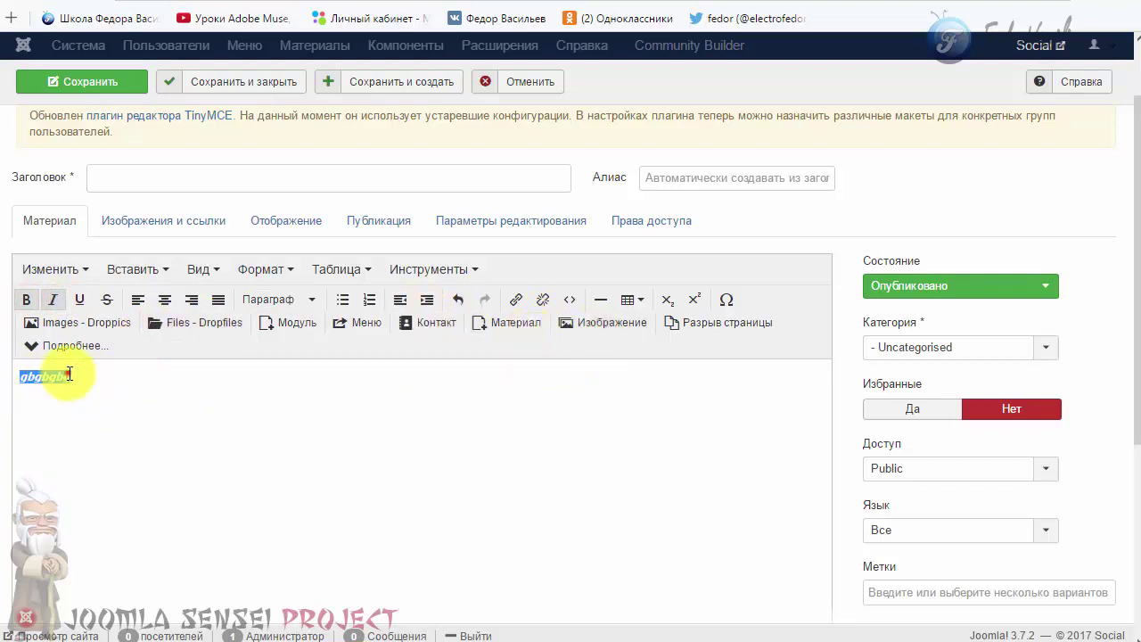
left_click(115, 381)
double_click(42, 390)
left_click(114, 379)
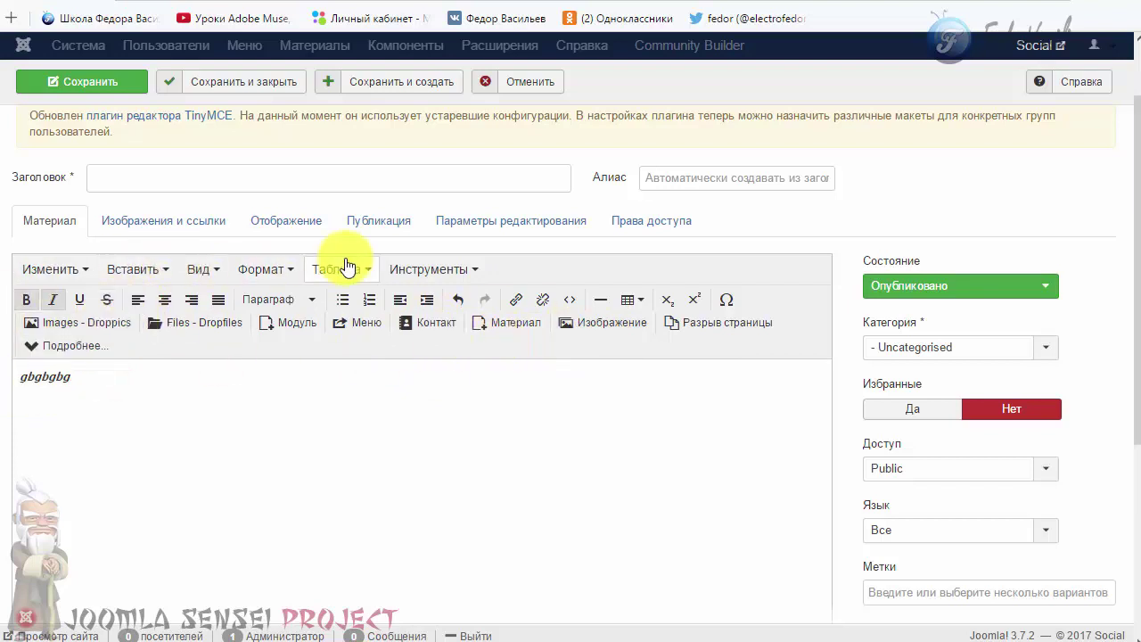
left_click_drag(87, 375, 18, 376)
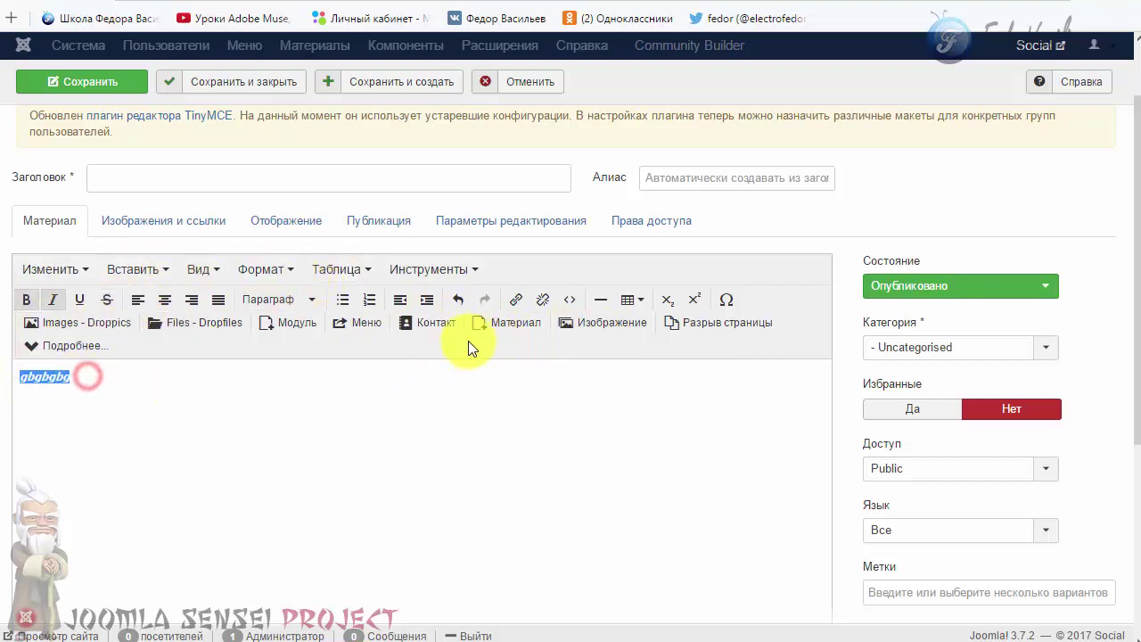
left_click(570, 299)
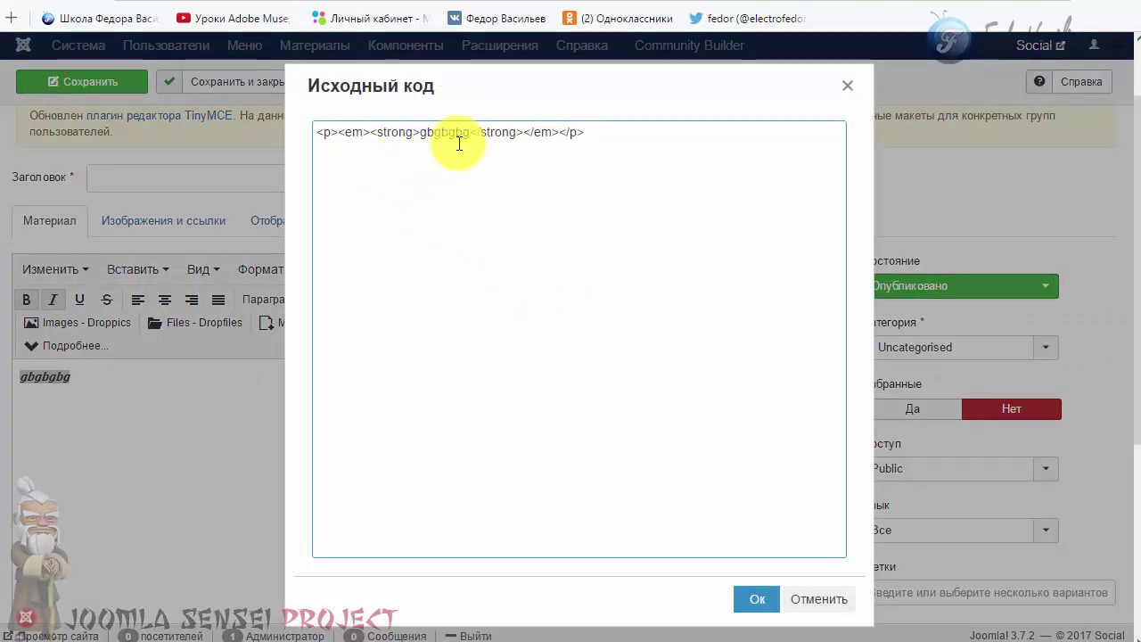
left_click_drag(418, 133, 316, 133)
left_click(326, 132)
left_click(847, 86)
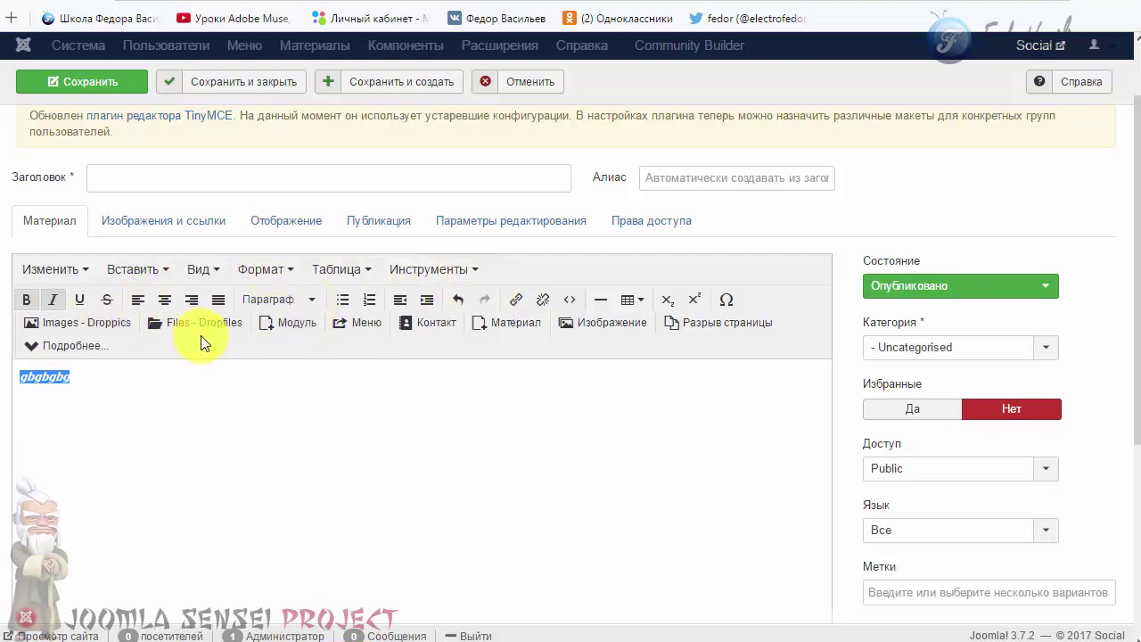
scroll(258, 321, "up", 2)
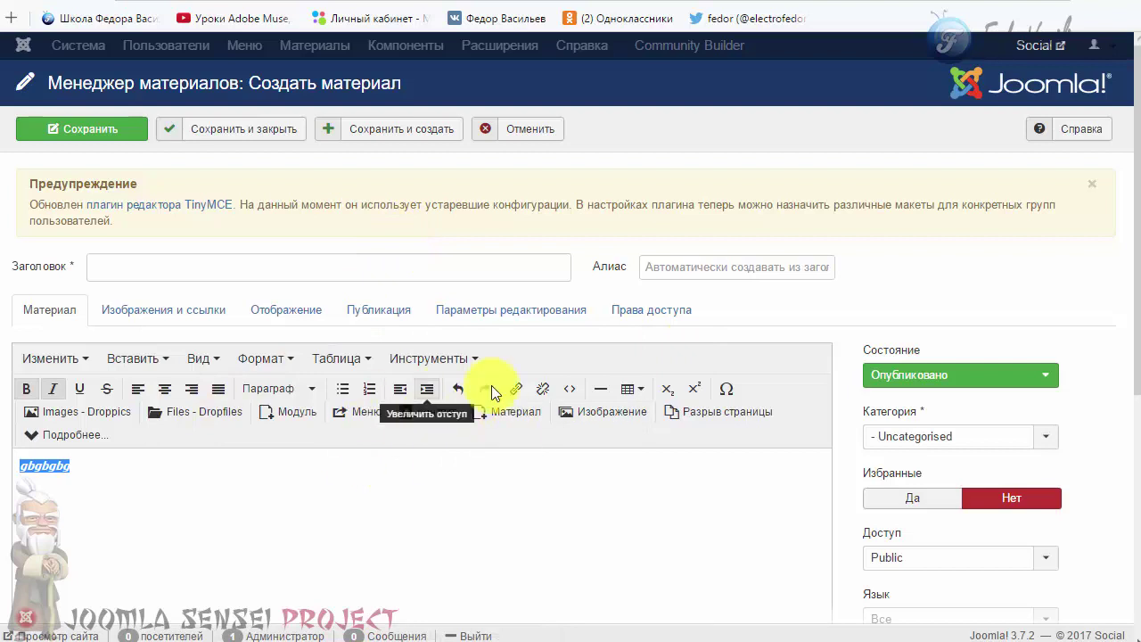
left_click(527, 130)
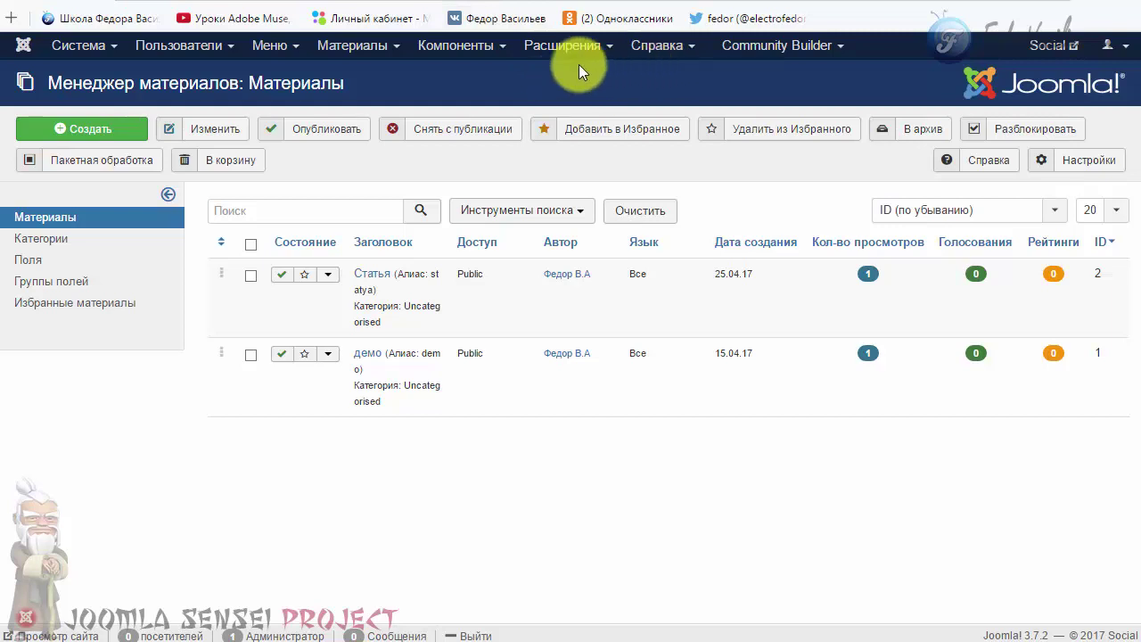
Open the plugin manager and filter the list to enabled plugins
left_click(545, 44)
left_click(559, 130)
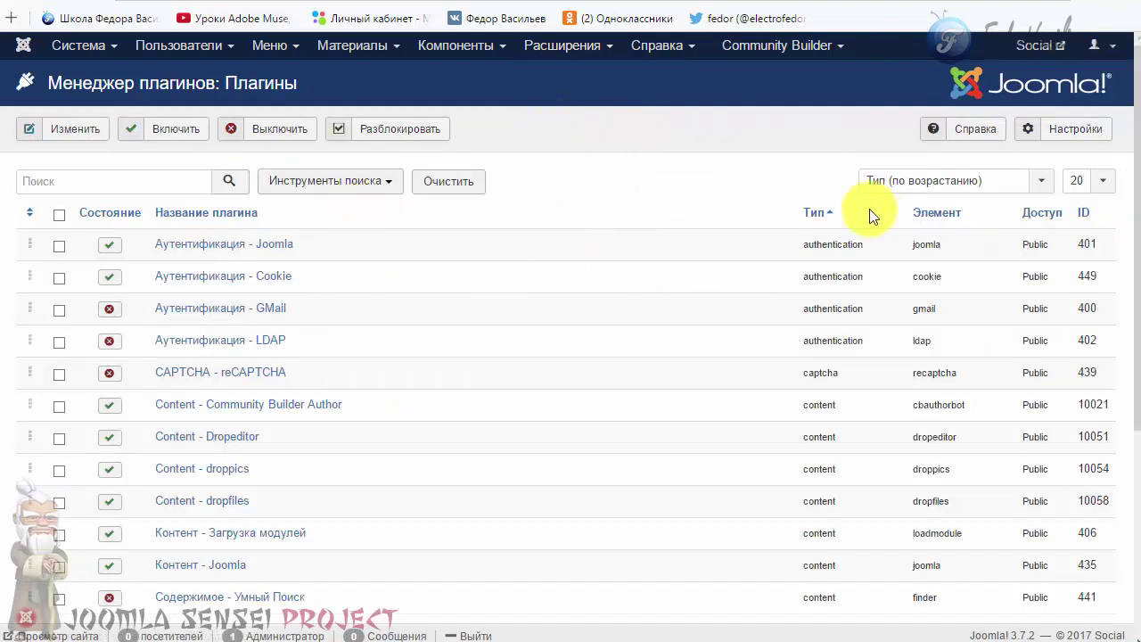
left_click(363, 180)
left_click(140, 218)
left_click(125, 286)
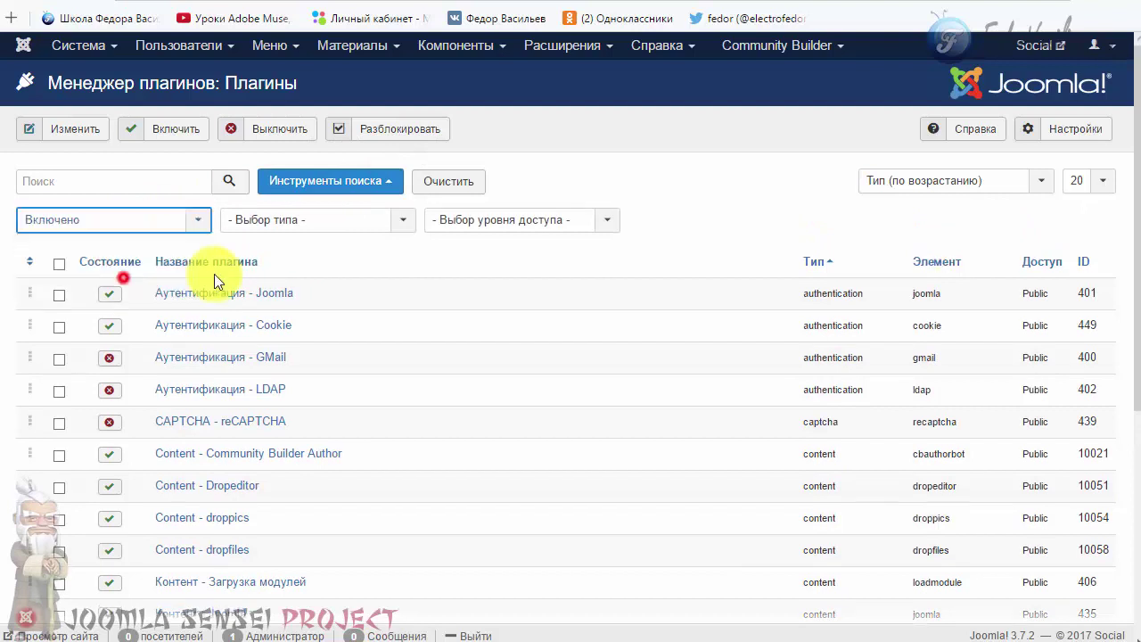
Disable the "Редактор - TinyMCE" plugin
scroll(308, 551, "down", 5)
left_click_drag(307, 547, 153, 547)
scroll(303, 453, "down", 1)
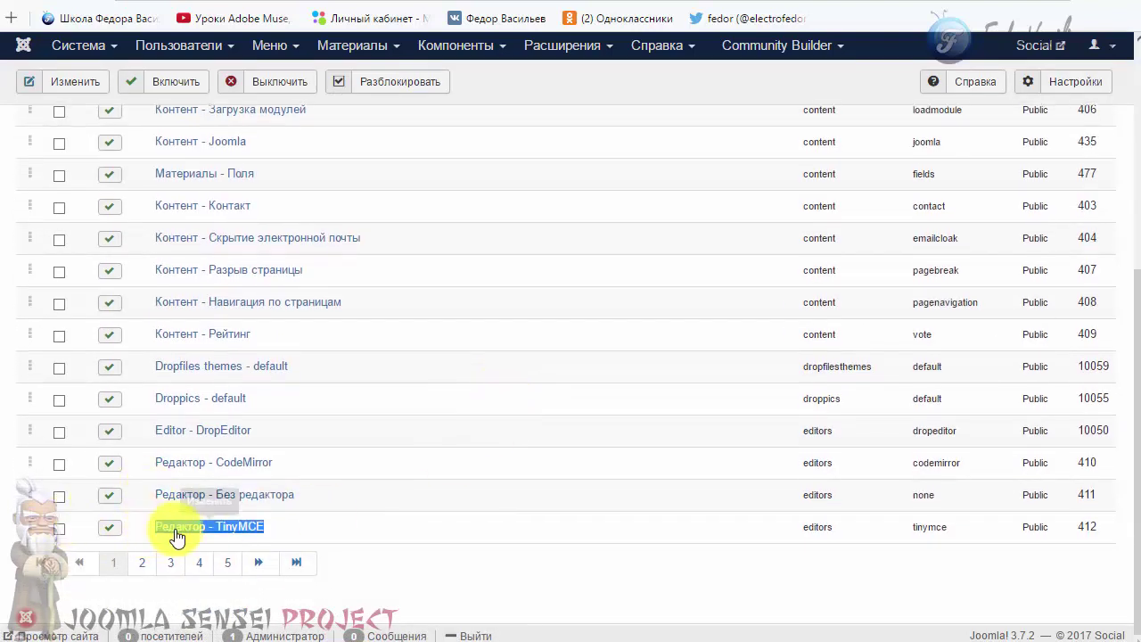
left_click(114, 534)
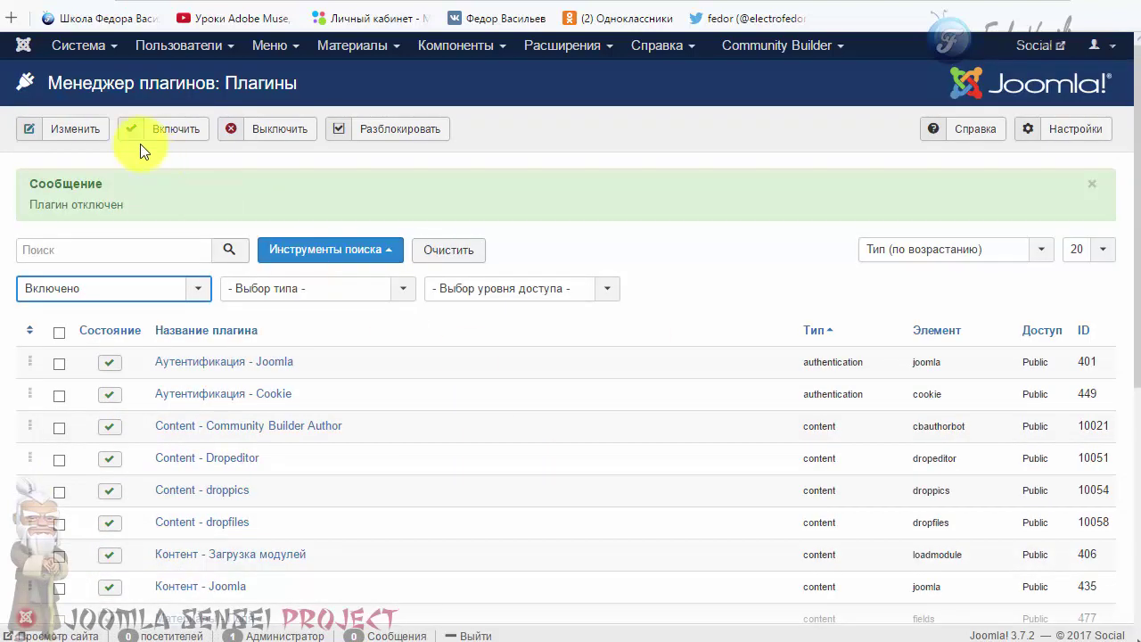
Set the site's default editor to "Editor - DropEditor" in the global configuration, and save and close it
left_click(87, 49)
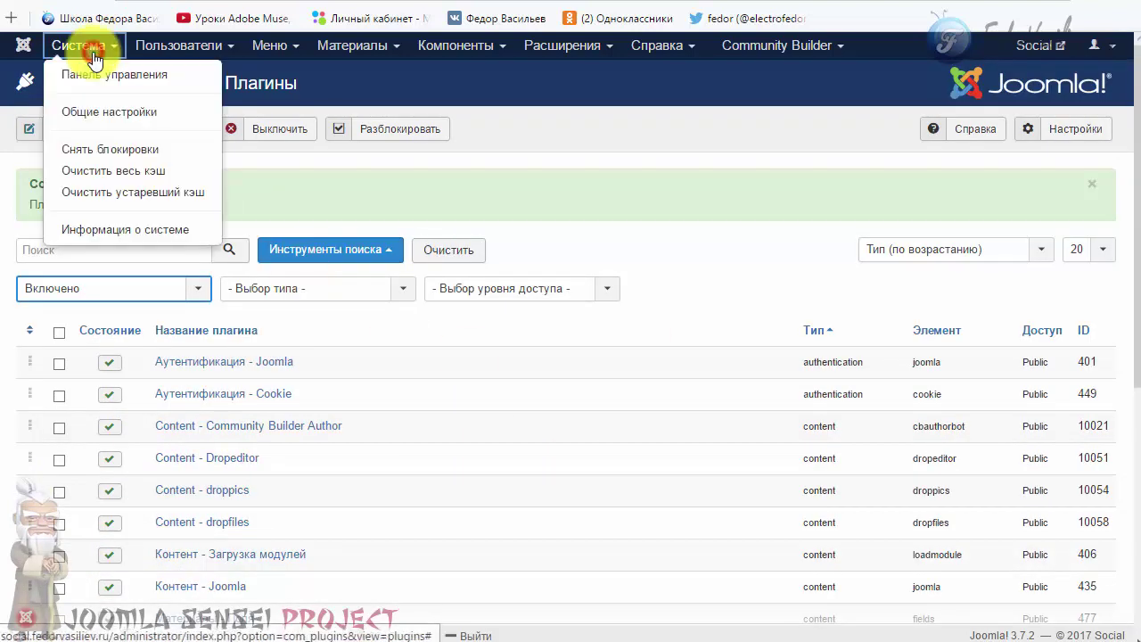
left_click(116, 112)
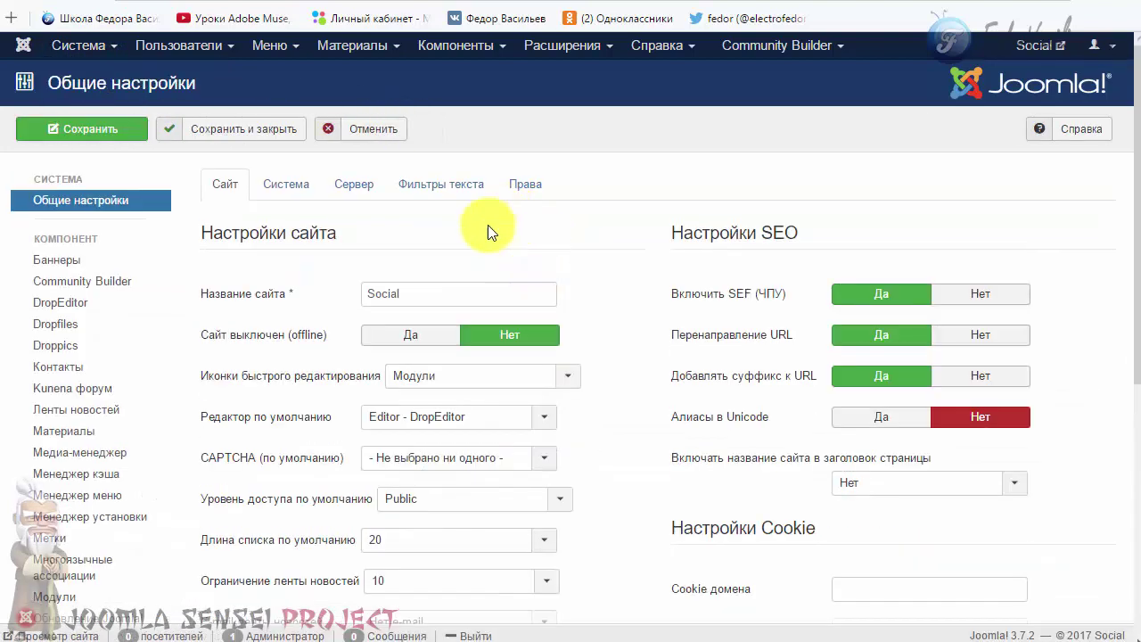
scroll(497, 237, "down", 1)
mouse_move(353, 328)
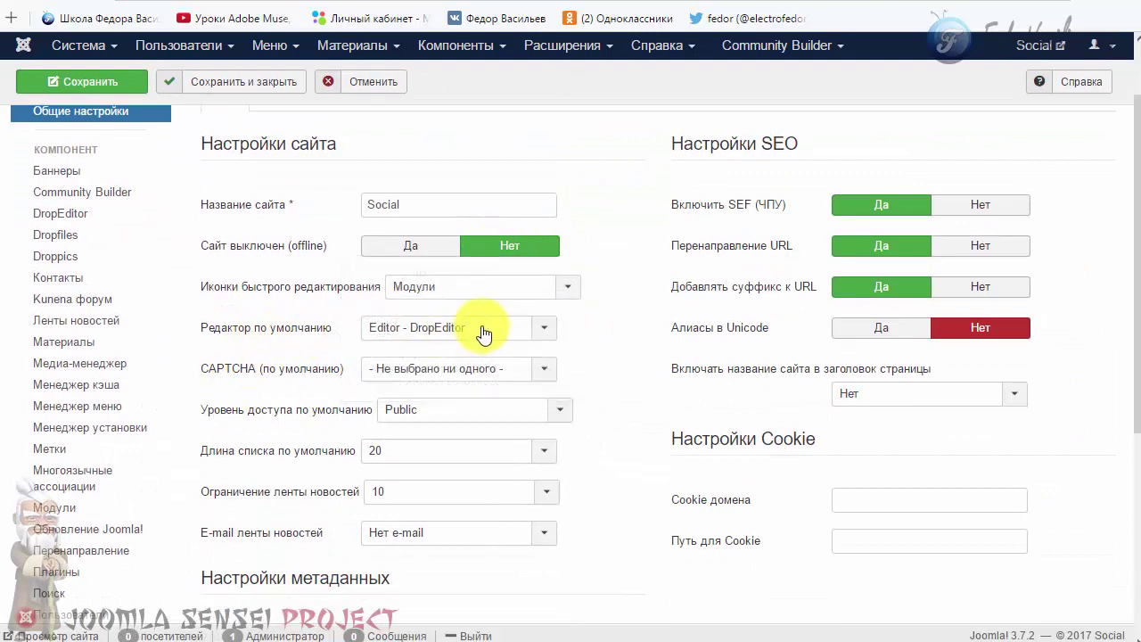
left_click(485, 328)
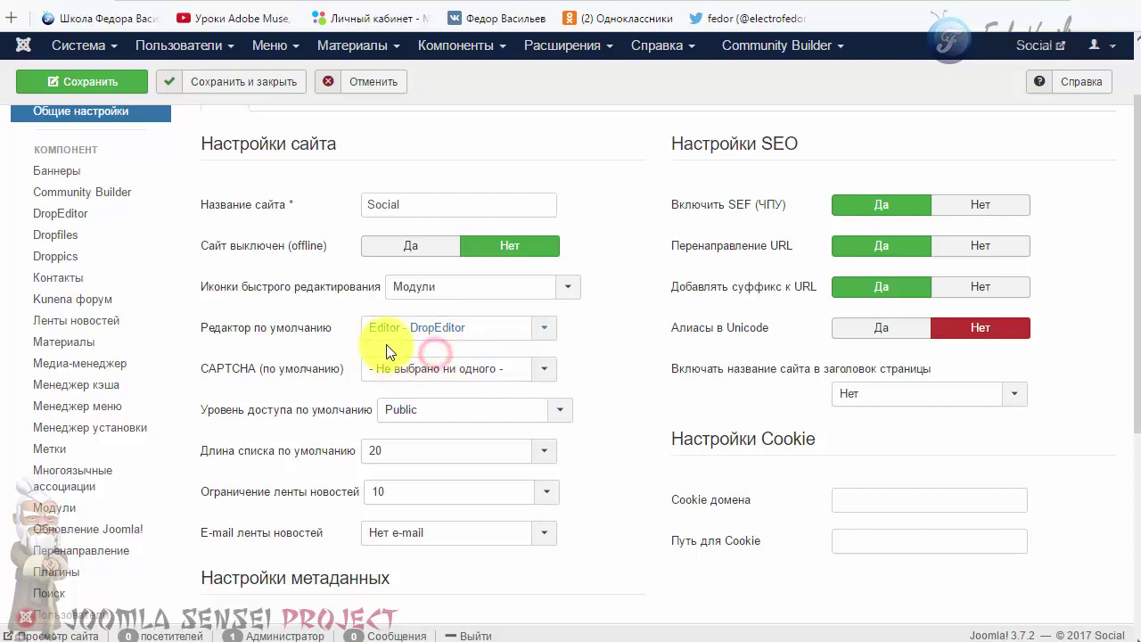
left_click(437, 328)
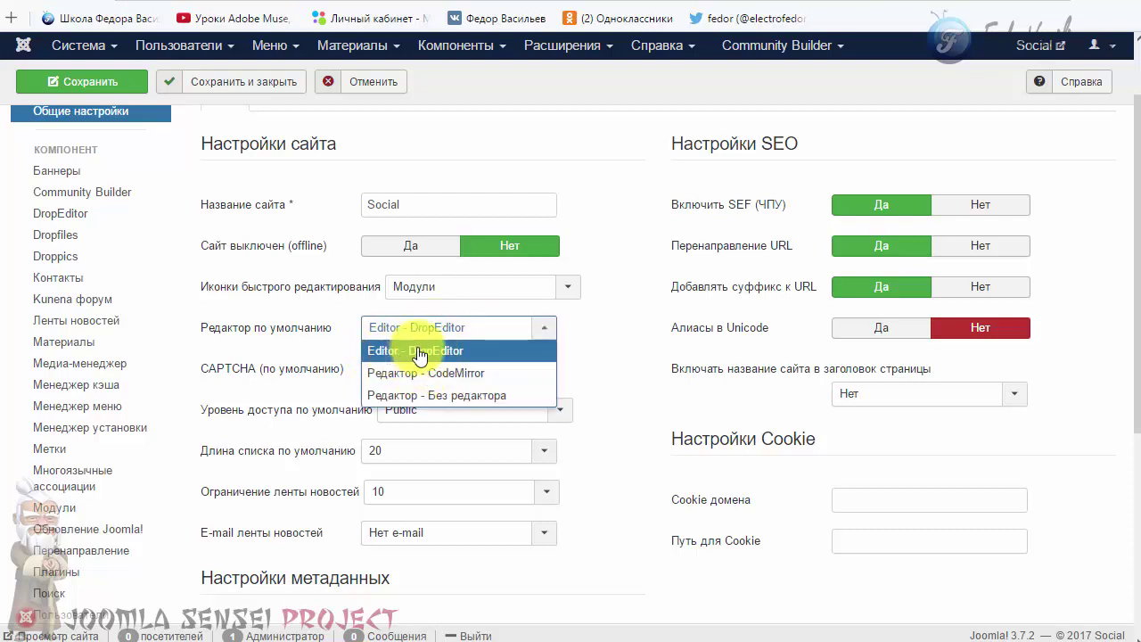
left_click(403, 352)
left_click(242, 89)
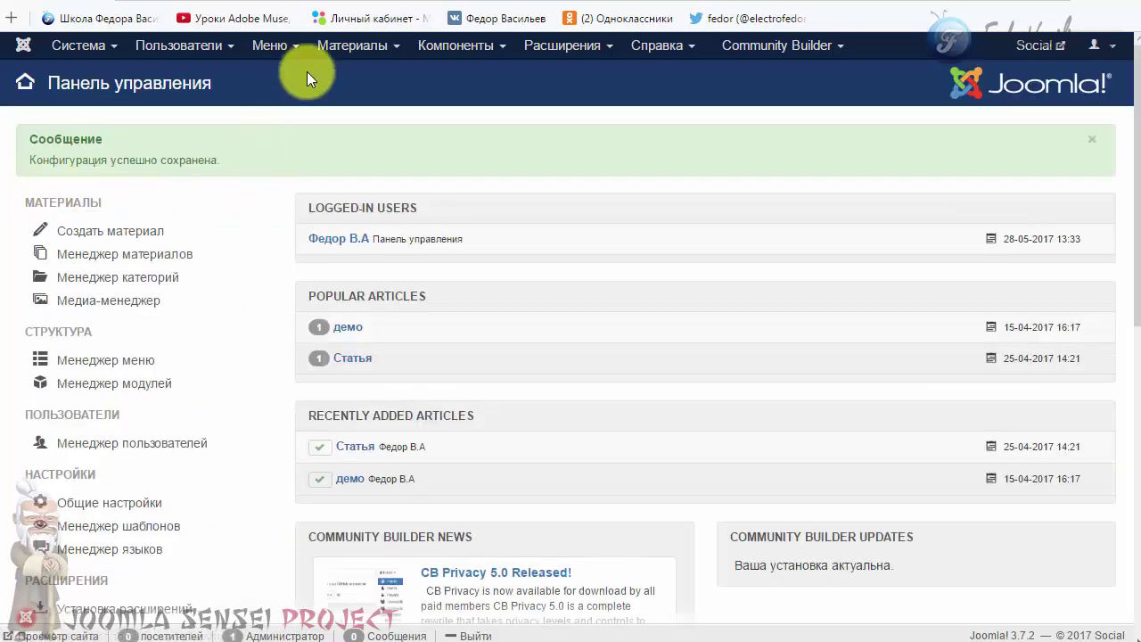
Start a new article with the DropEditor editor
left_click(431, 55)
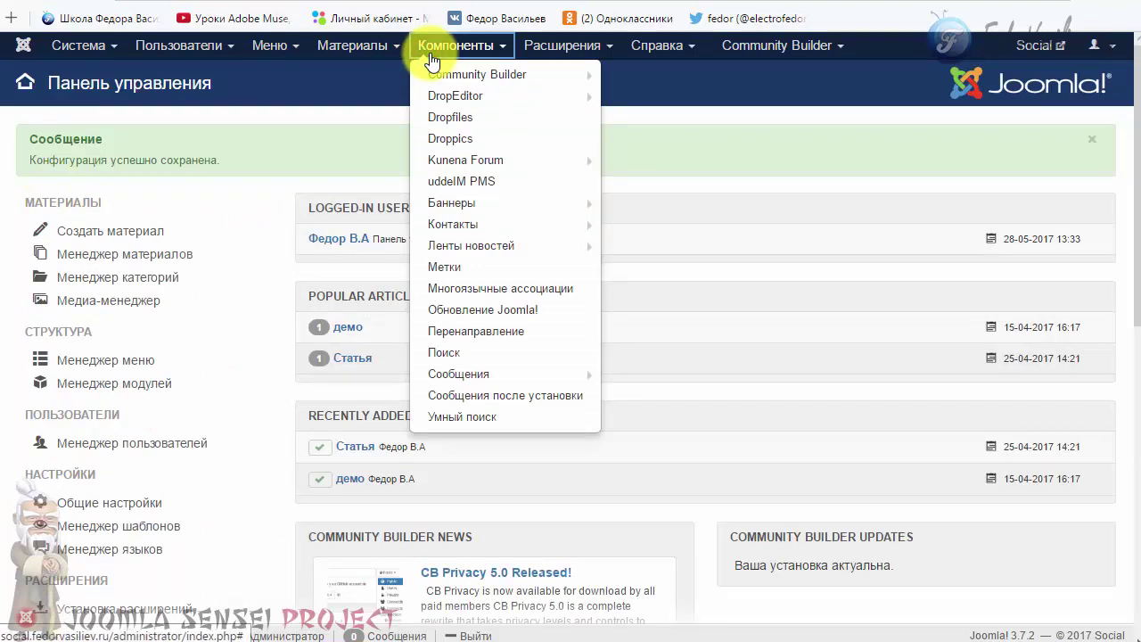
left_click(361, 46)
mouse_move(361, 75)
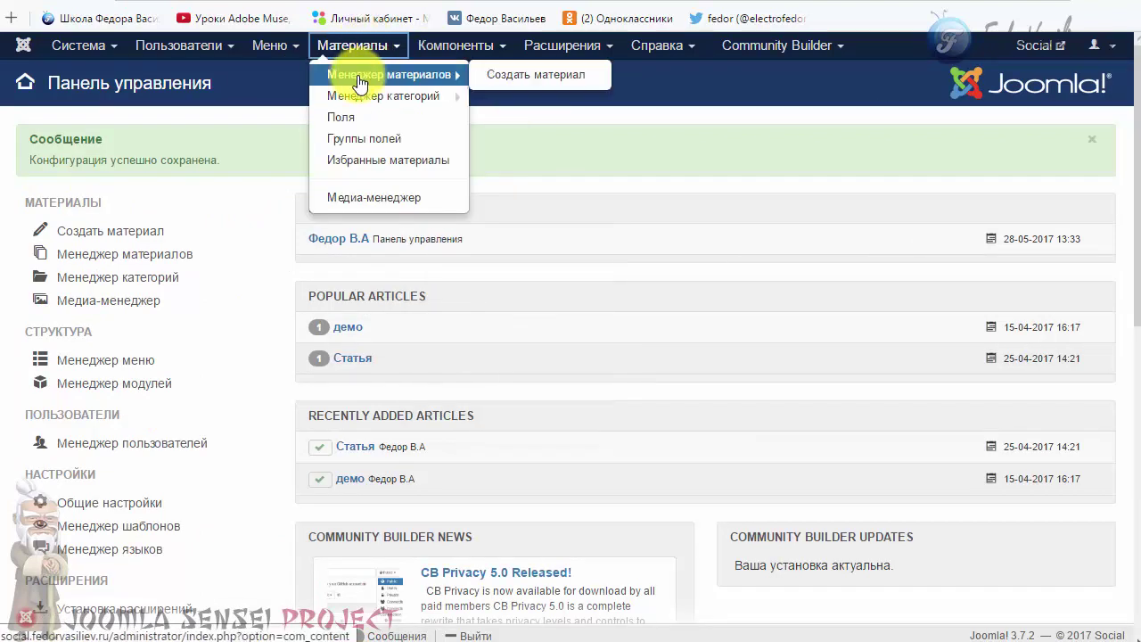
left_click(562, 78)
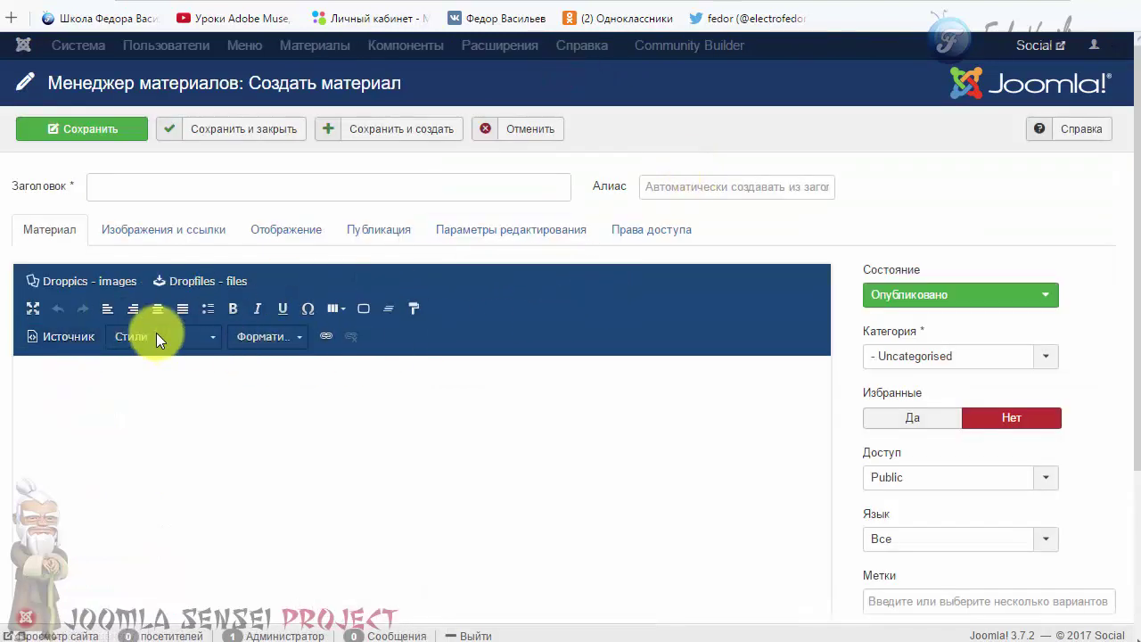
Look over the empty new article form with DropEditor and close it without saving
scroll(755, 314, "down", 1)
scroll(755, 314, "down", 3)
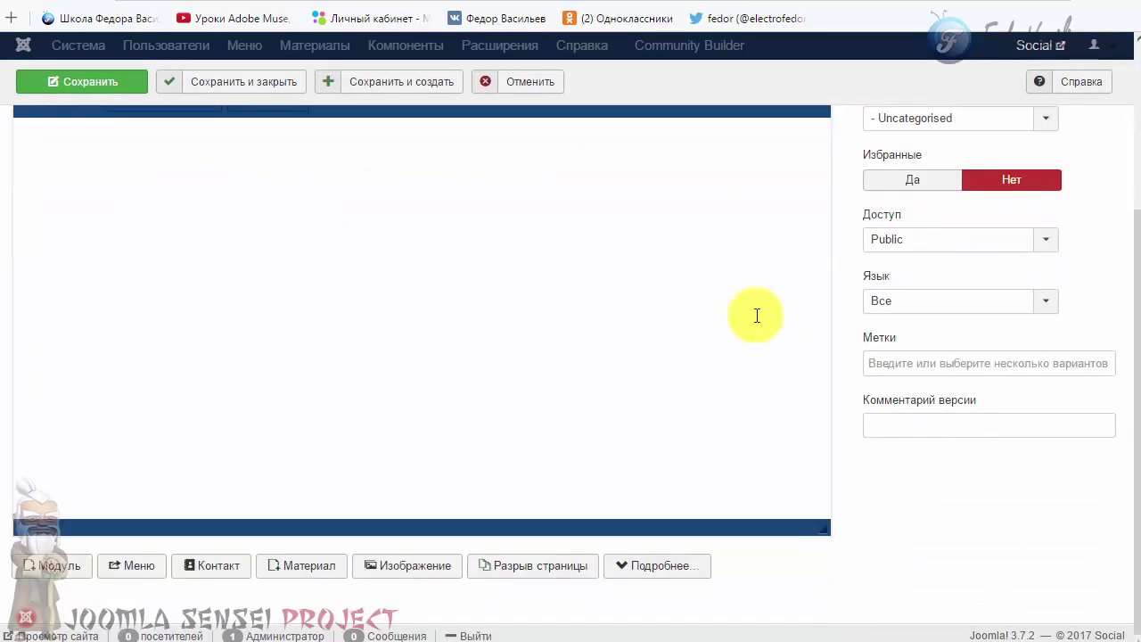
scroll(754, 313, "up", 4)
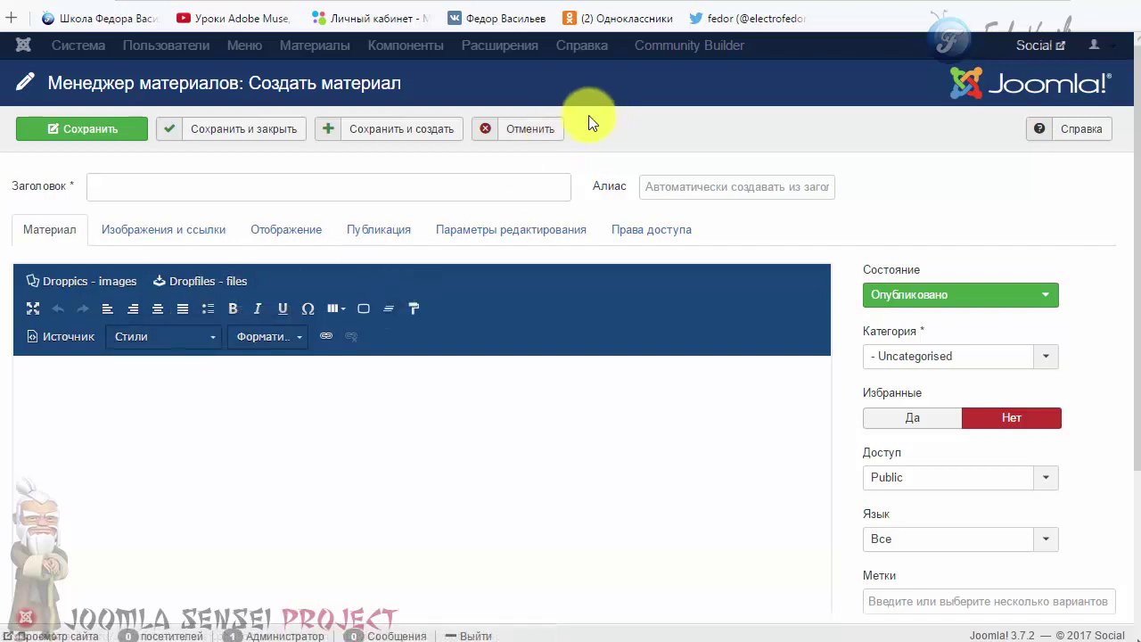
left_click(535, 130)
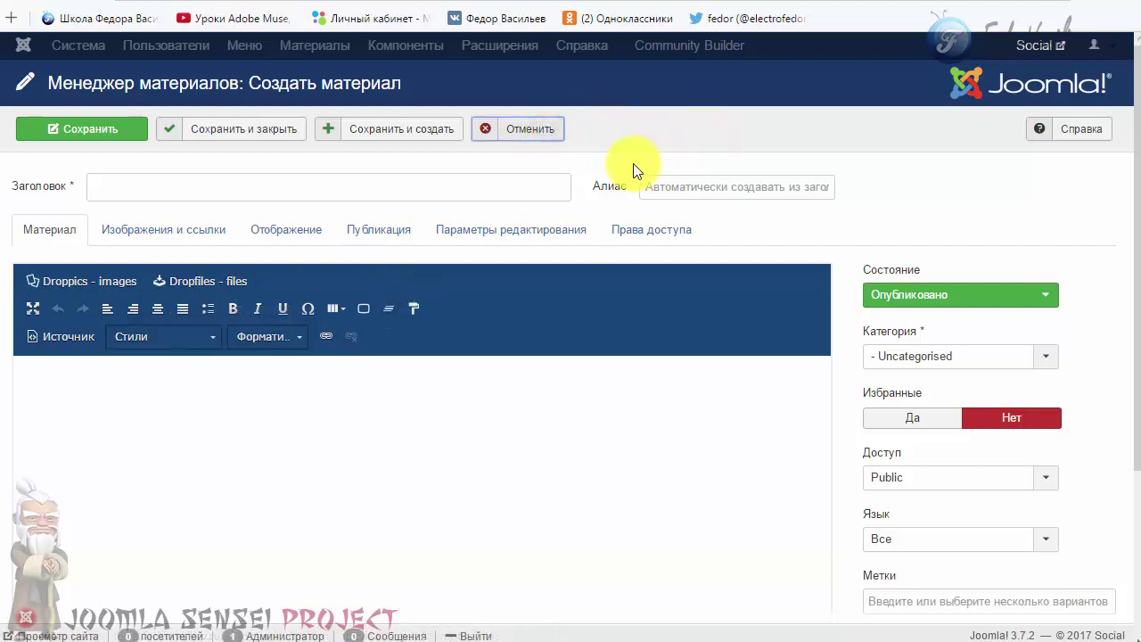
Open the DropEditor component's settings and show its language translations
left_click(425, 47)
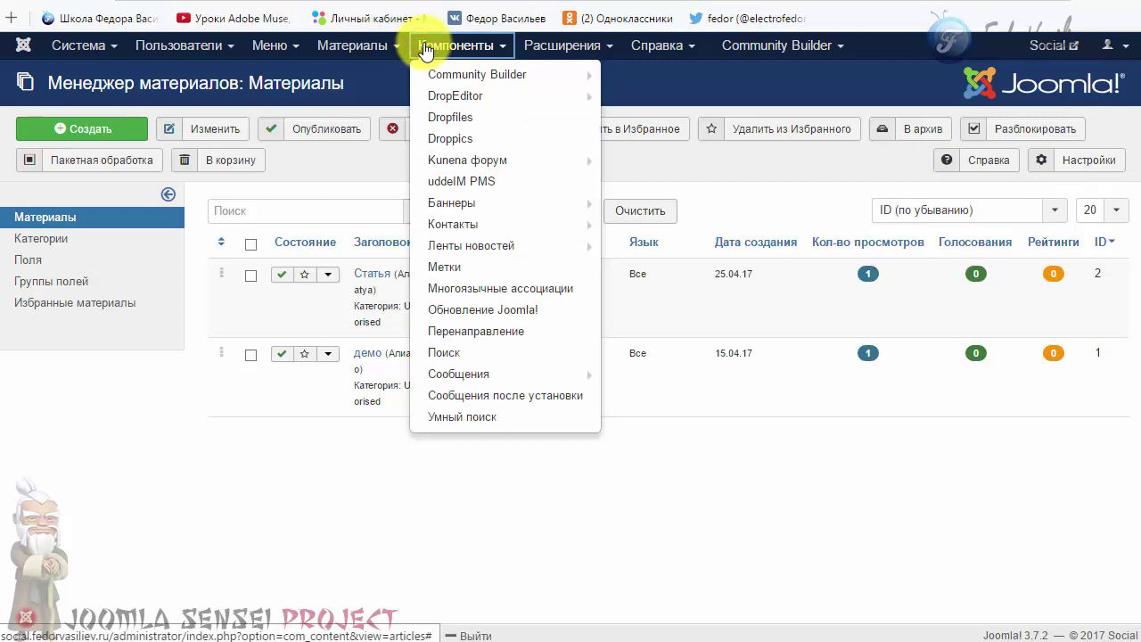
left_click(465, 94)
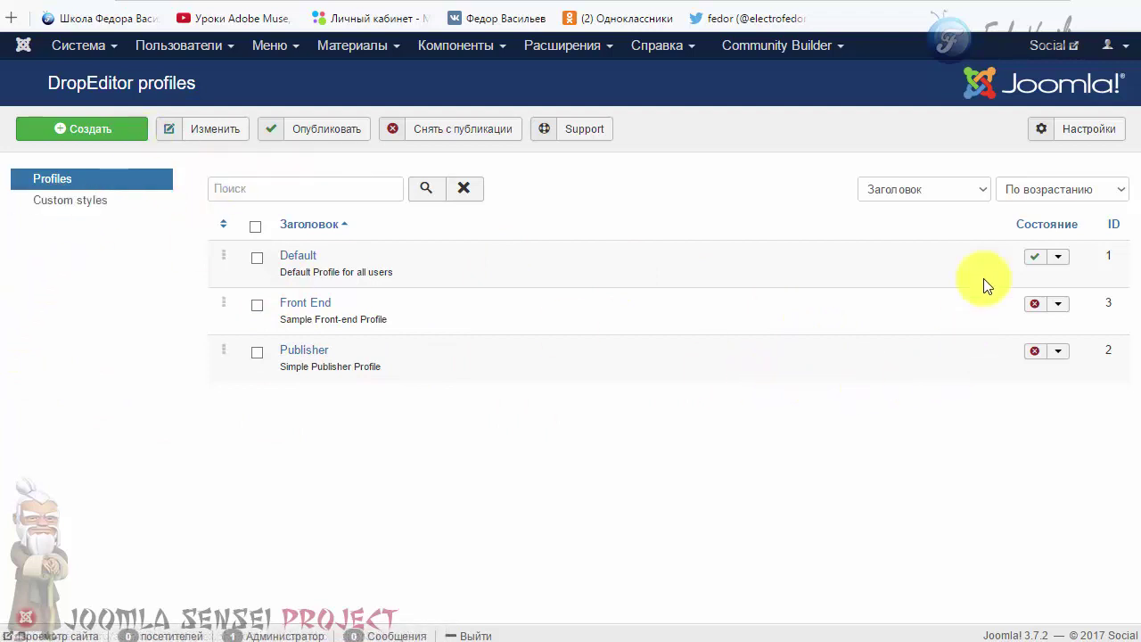
left_click(1089, 131)
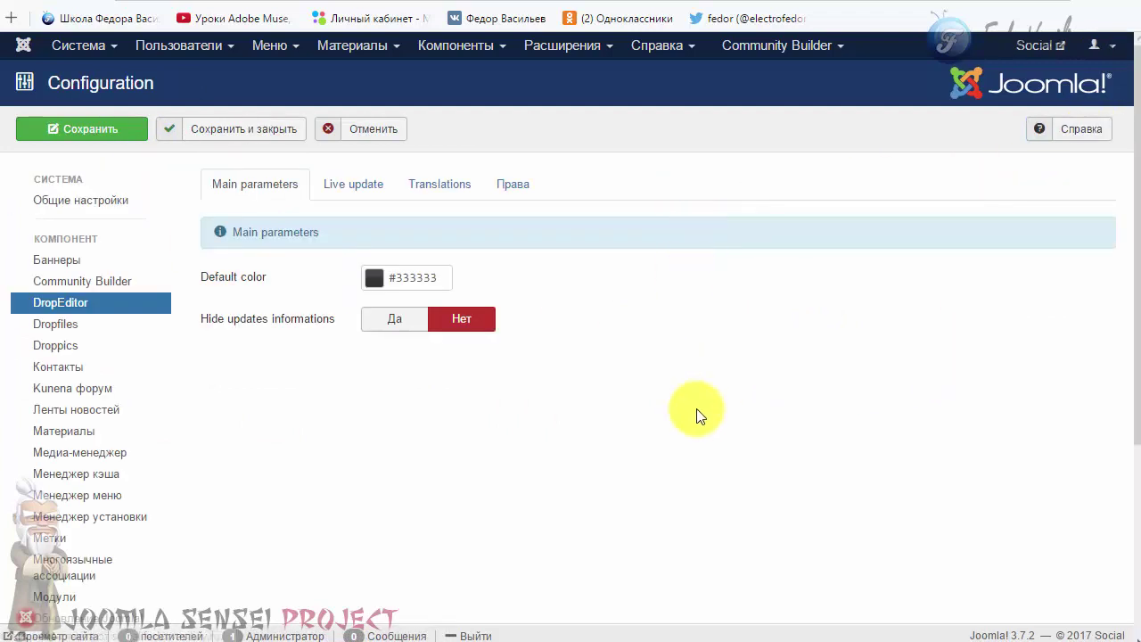
left_click(440, 189)
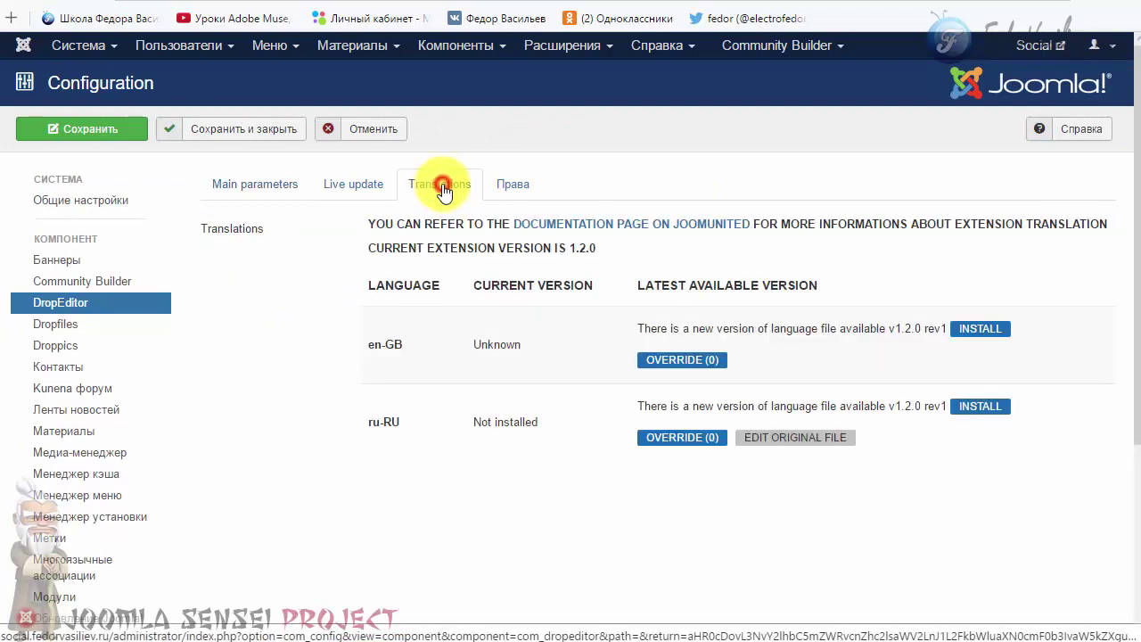
double_click(403, 345)
left_click(403, 437)
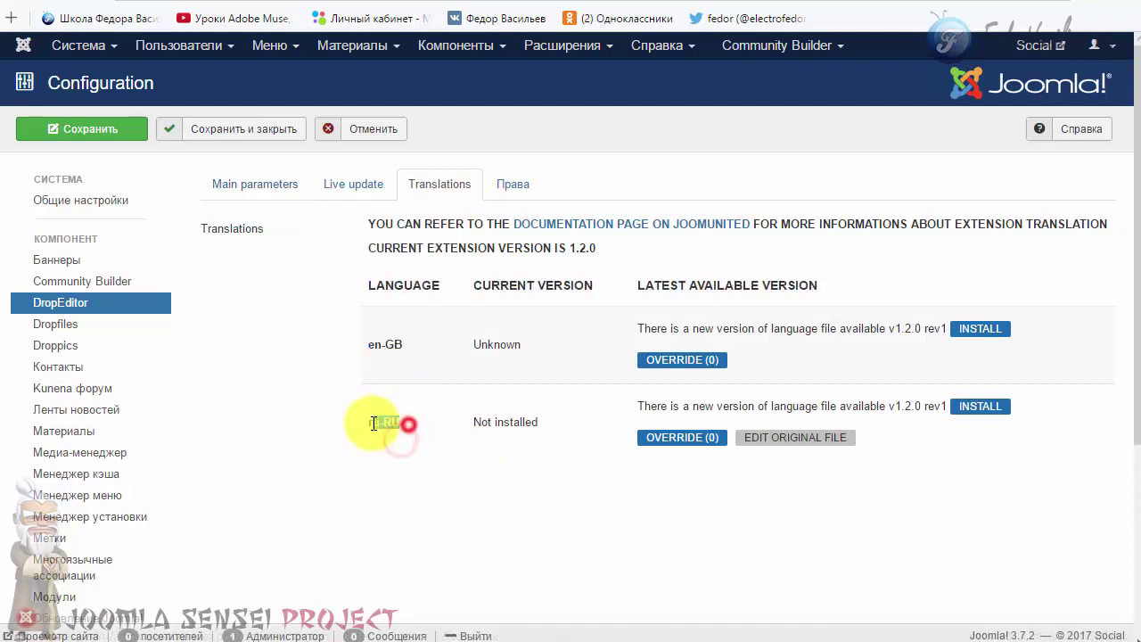
left_click(416, 450)
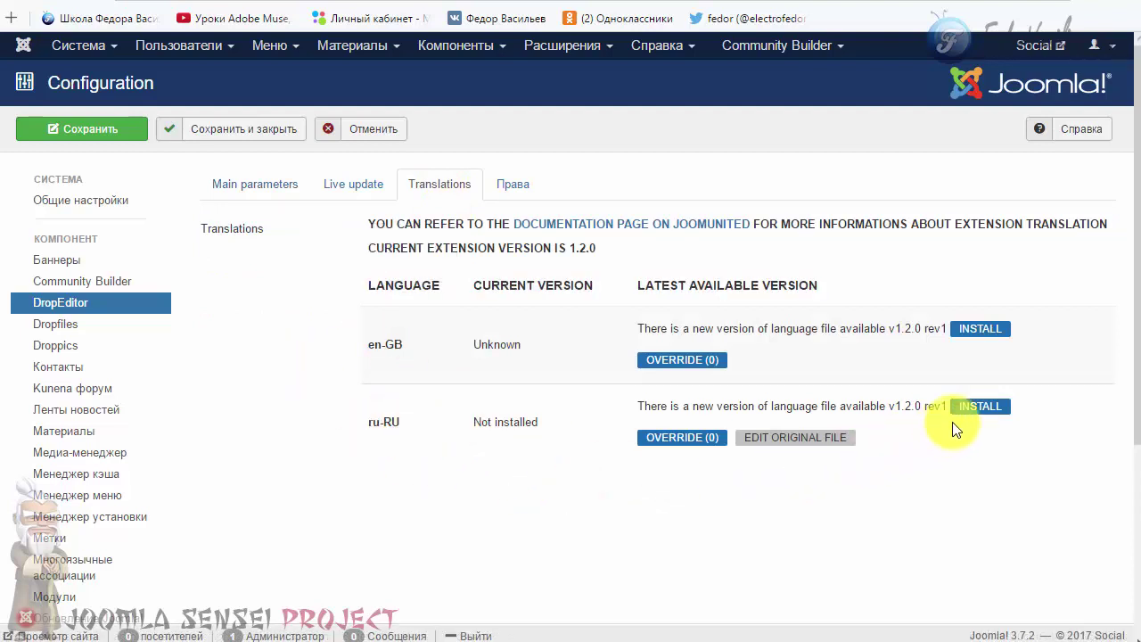
Install the ru-RU language file for DropEditor, saving and closing its list of translated strings
left_click(980, 411)
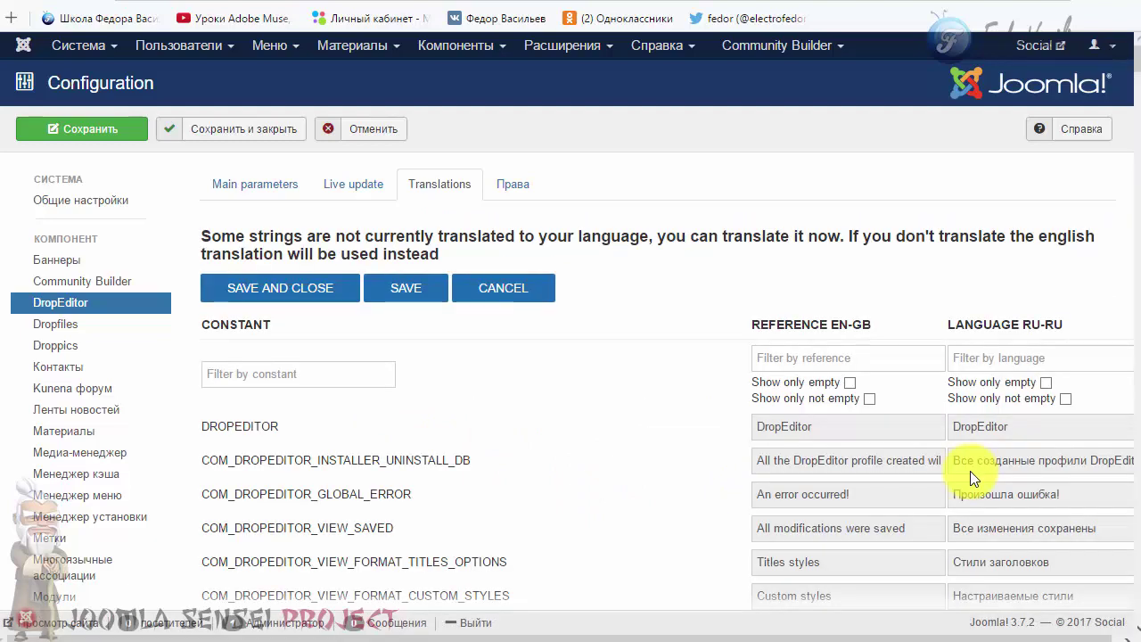
scroll(671, 455, "down", 3)
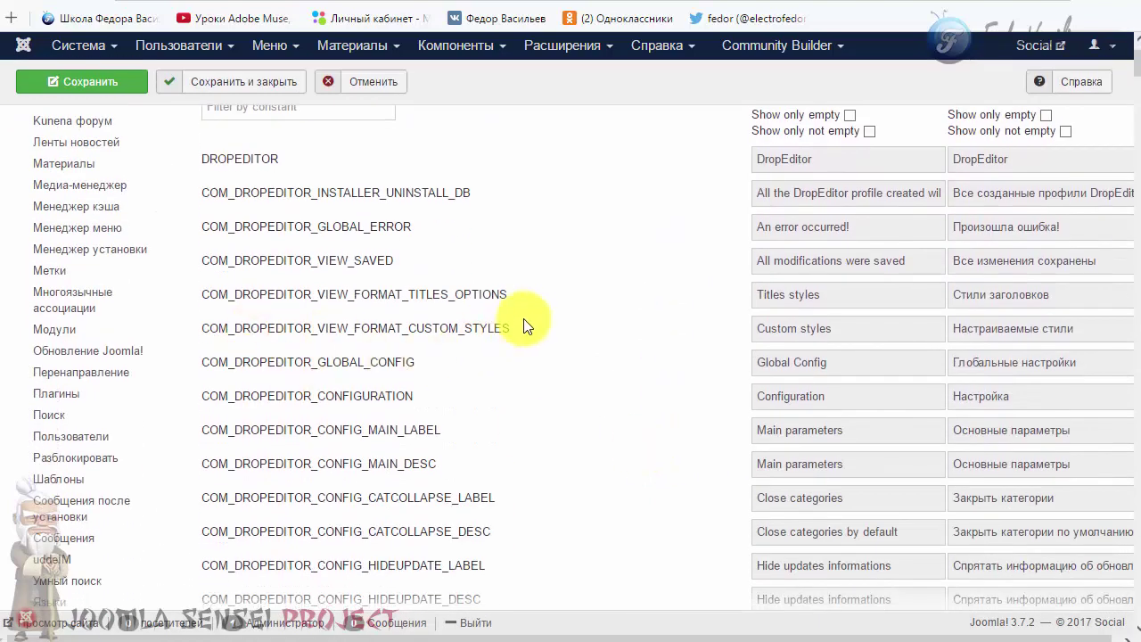
left_click_drag(524, 328, 229, 326)
left_click_drag(412, 363, 586, 466)
scroll(1052, 365, "down", 1)
scroll(1004, 449, "down", 8)
scroll(586, 466, "up", 10)
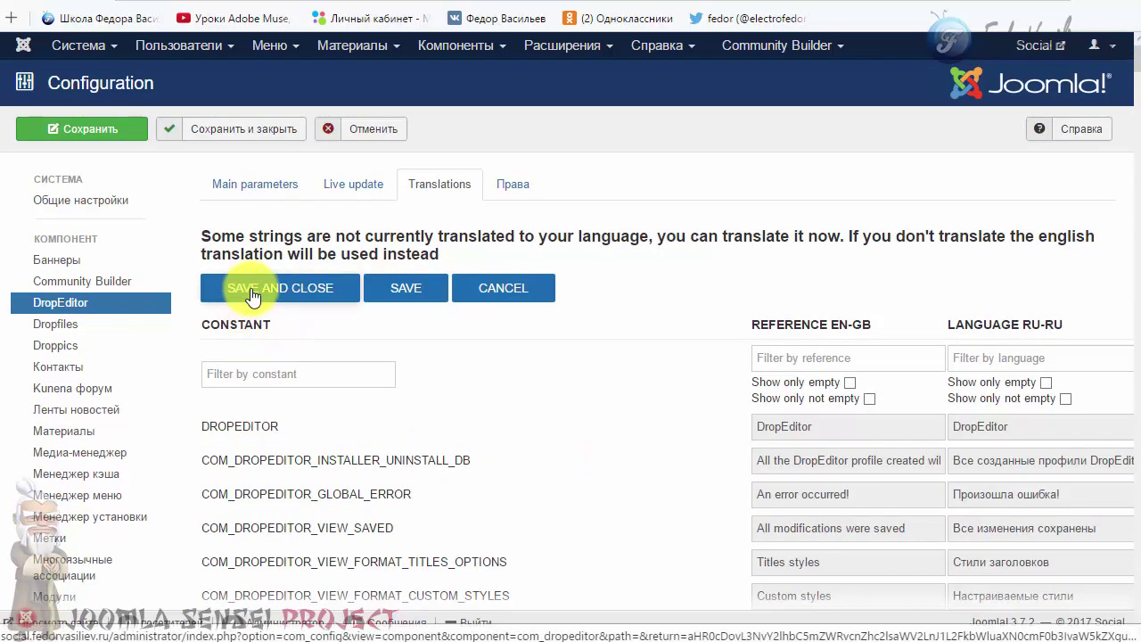
left_click(284, 294)
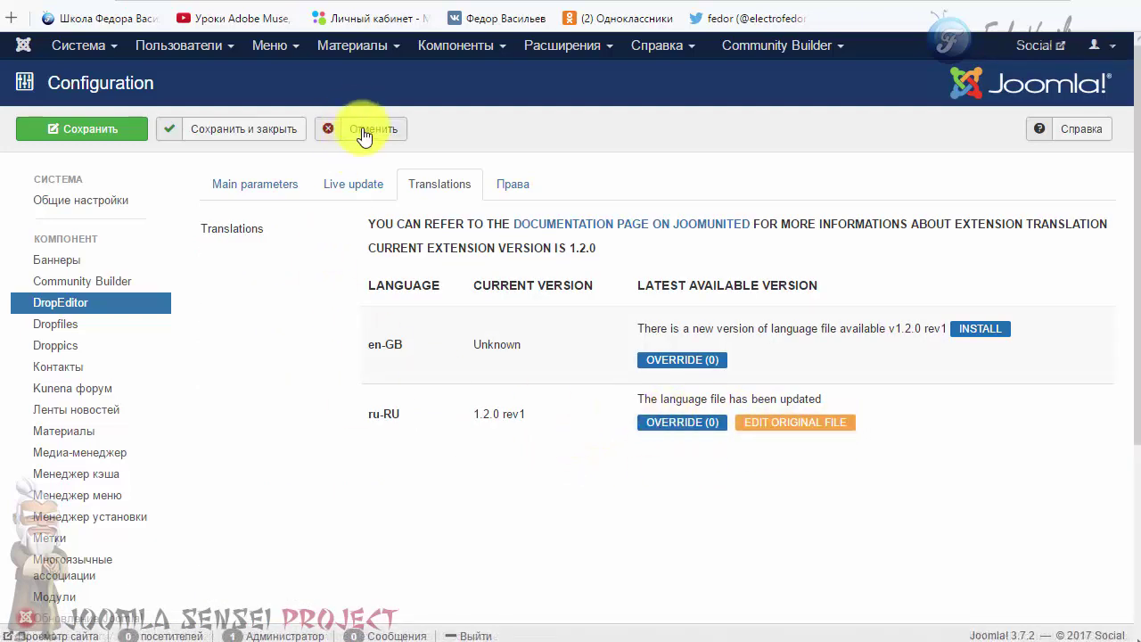
Start another new article and cancel it to return to the article list
left_click(372, 54)
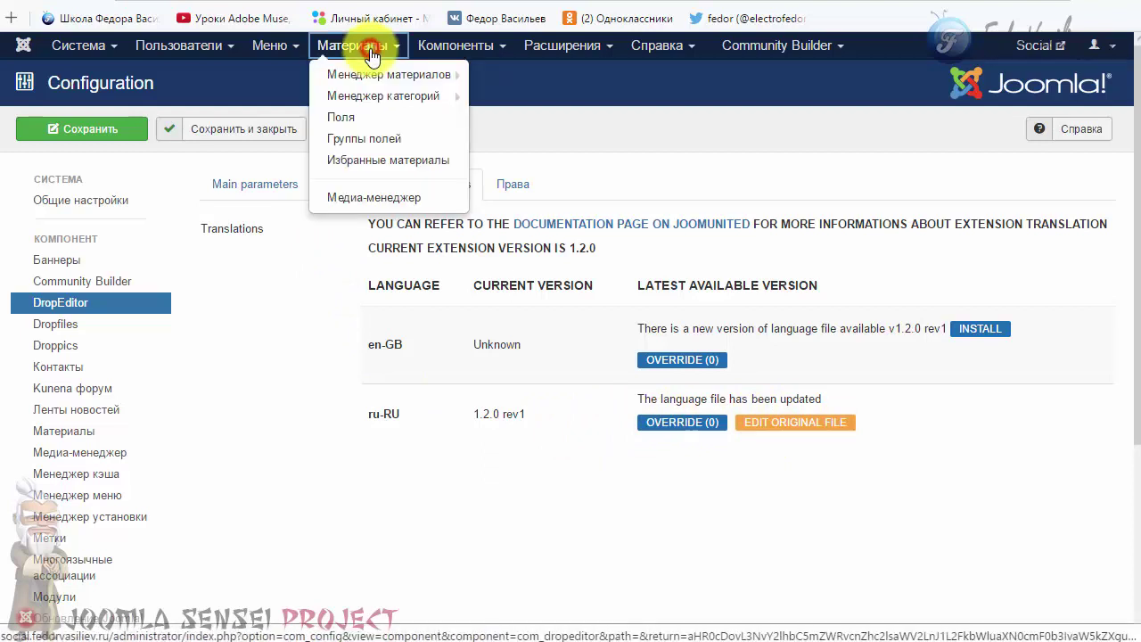
mouse_move(361, 82)
left_click(526, 73)
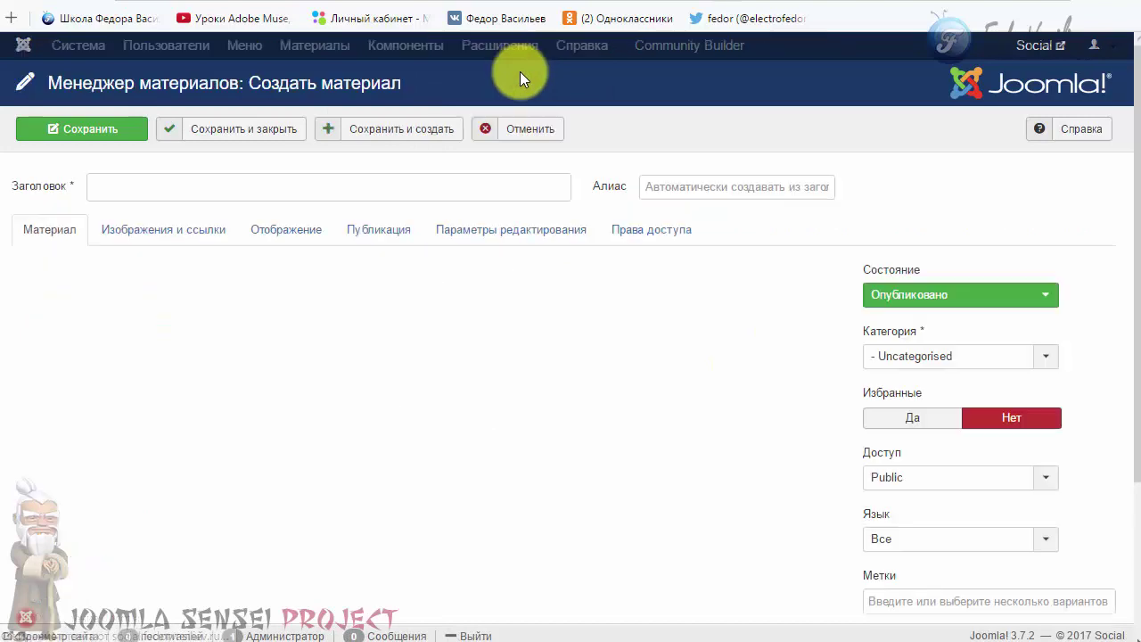
left_click(529, 131)
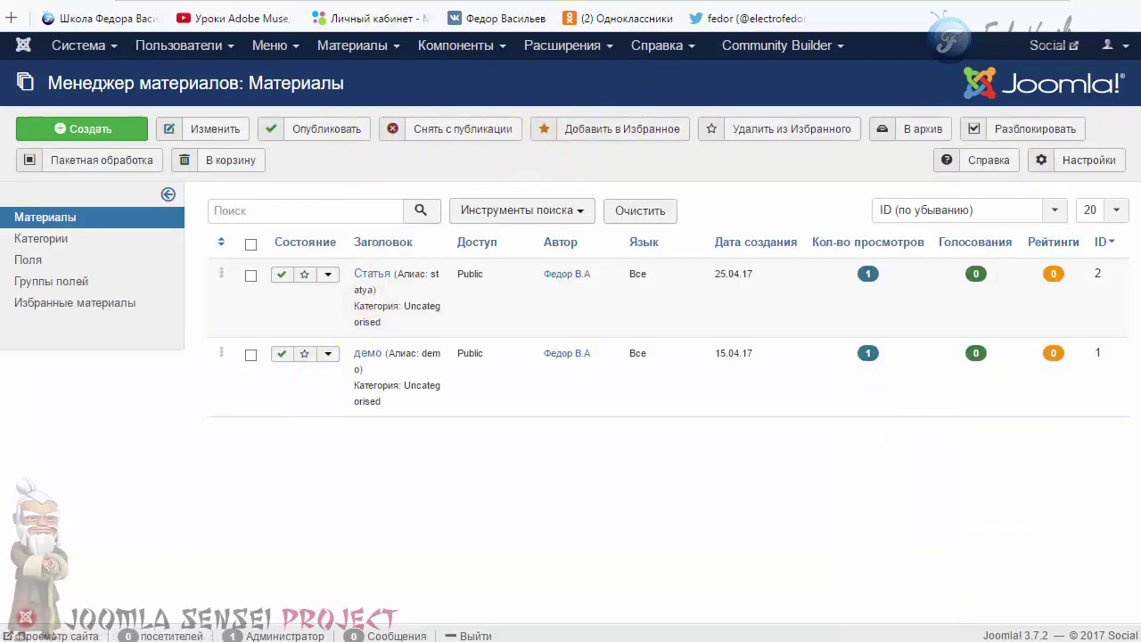
Check the article on the site's public page and open the article "Статья" for editing
key("ctrl+Tab")
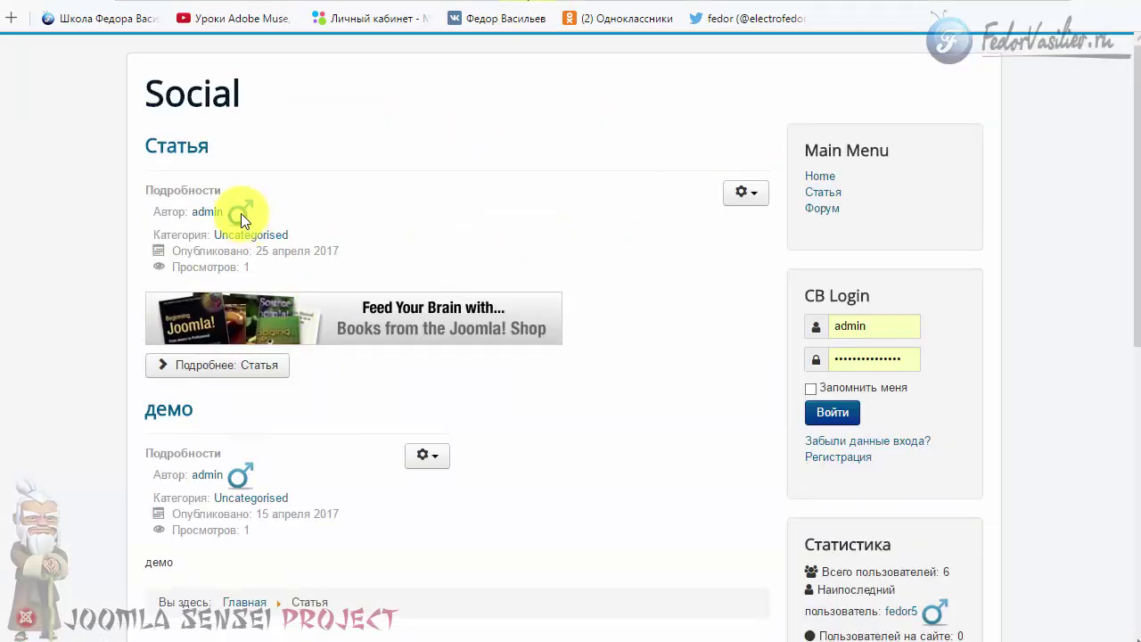
double_click(241, 146)
key("ctrl+Tab")
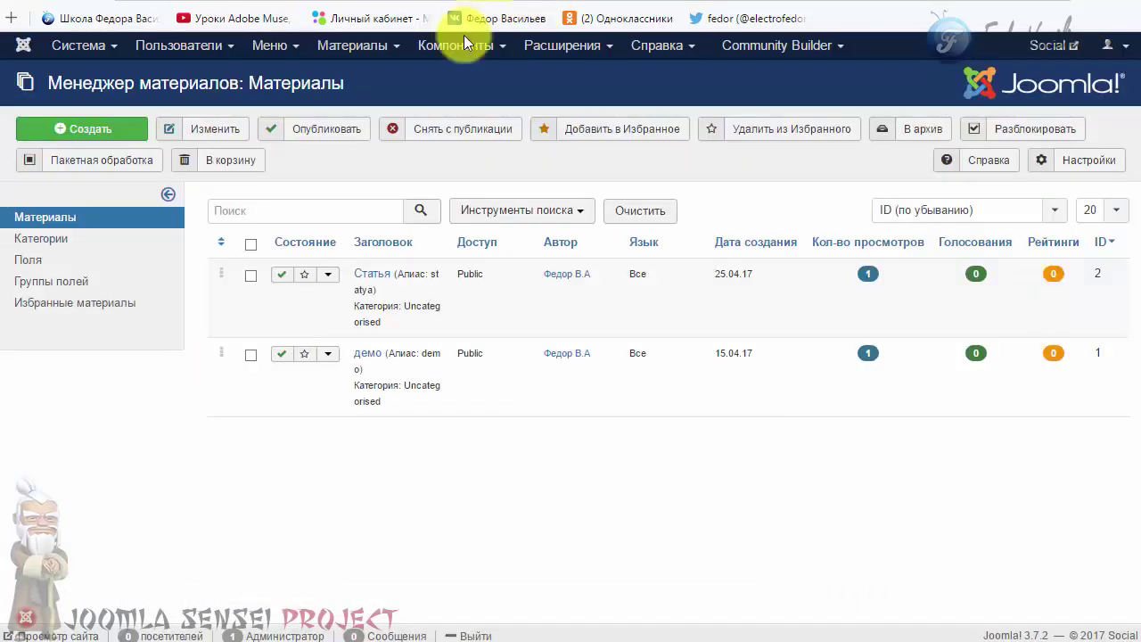
left_click(368, 280)
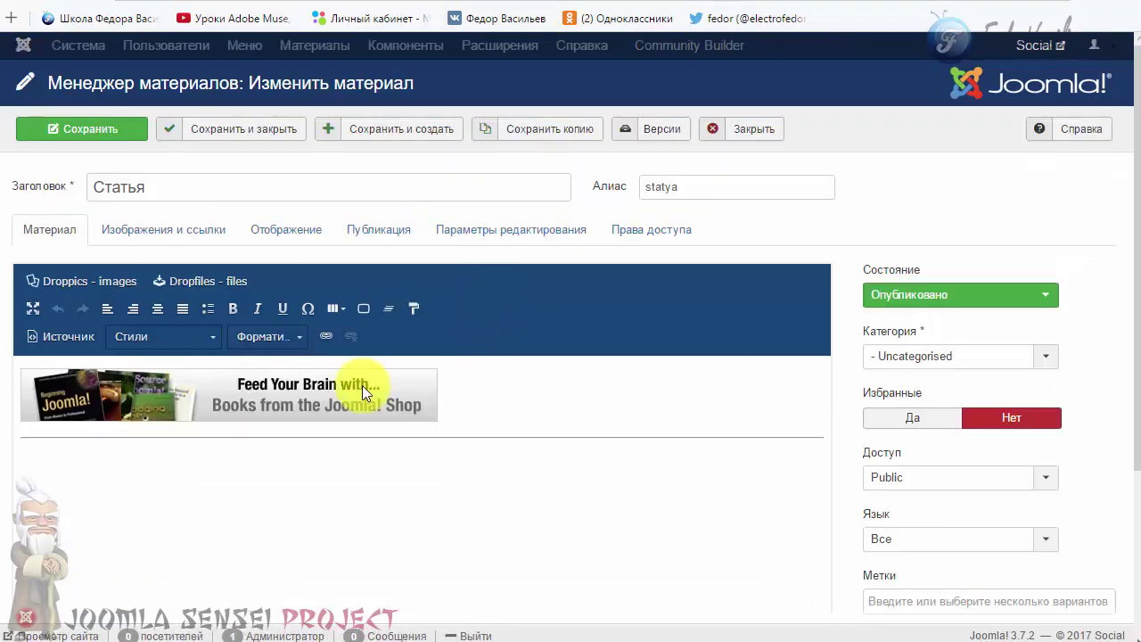
Delete all of the article's content in the HTML source view and place the cursor in the empty visual editor
scroll(438, 374, "down", 1)
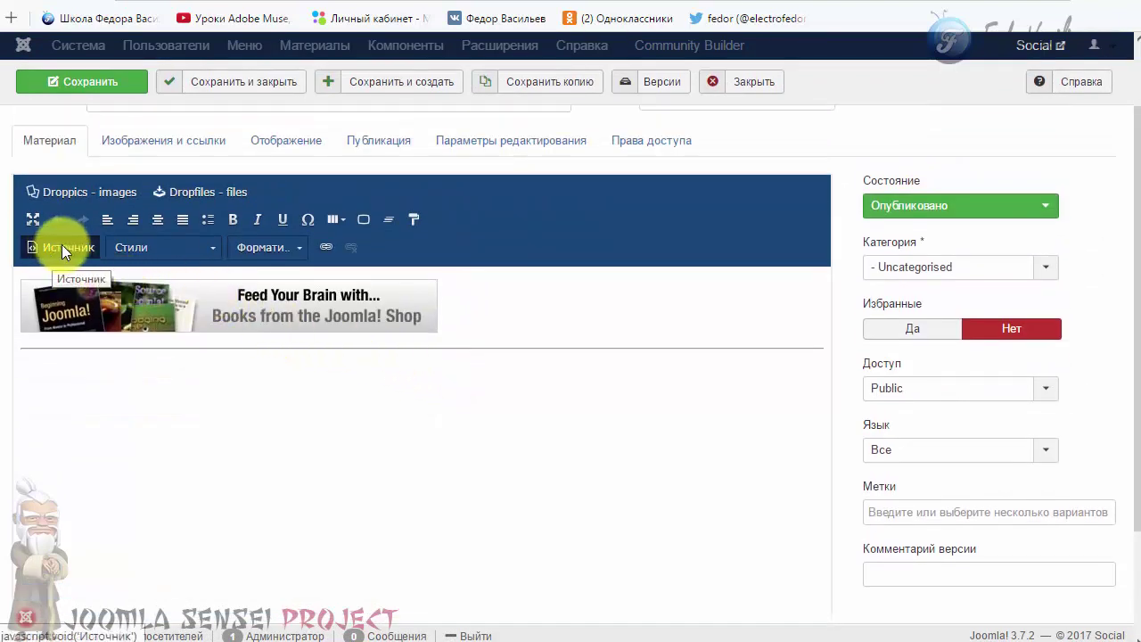
left_click(58, 250)
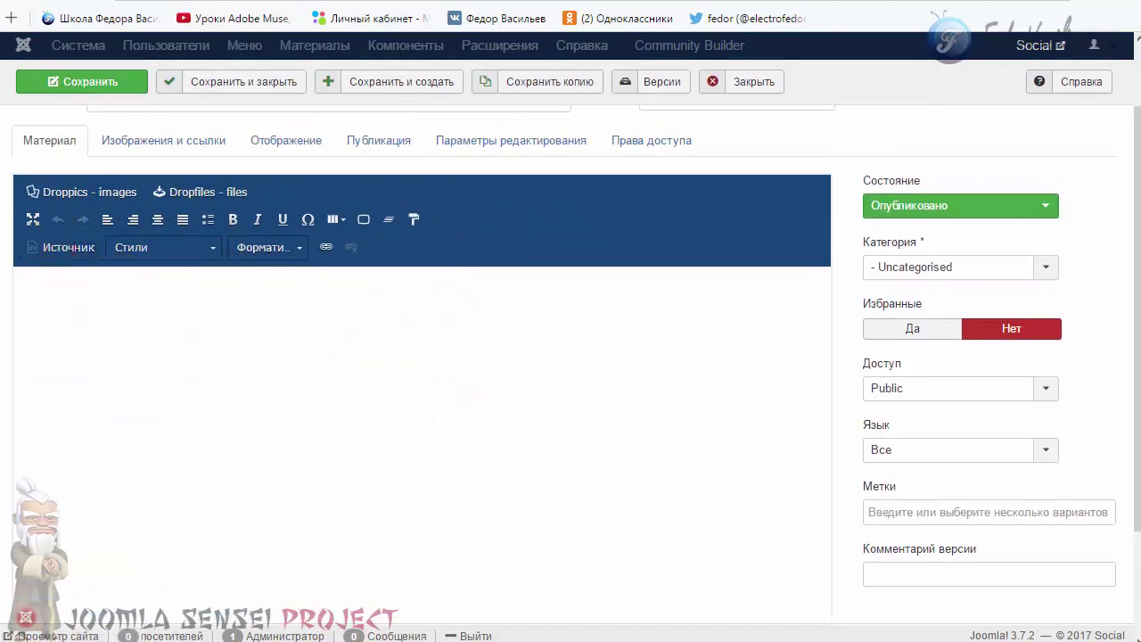
left_click(184, 344)
key("ctrl+a")
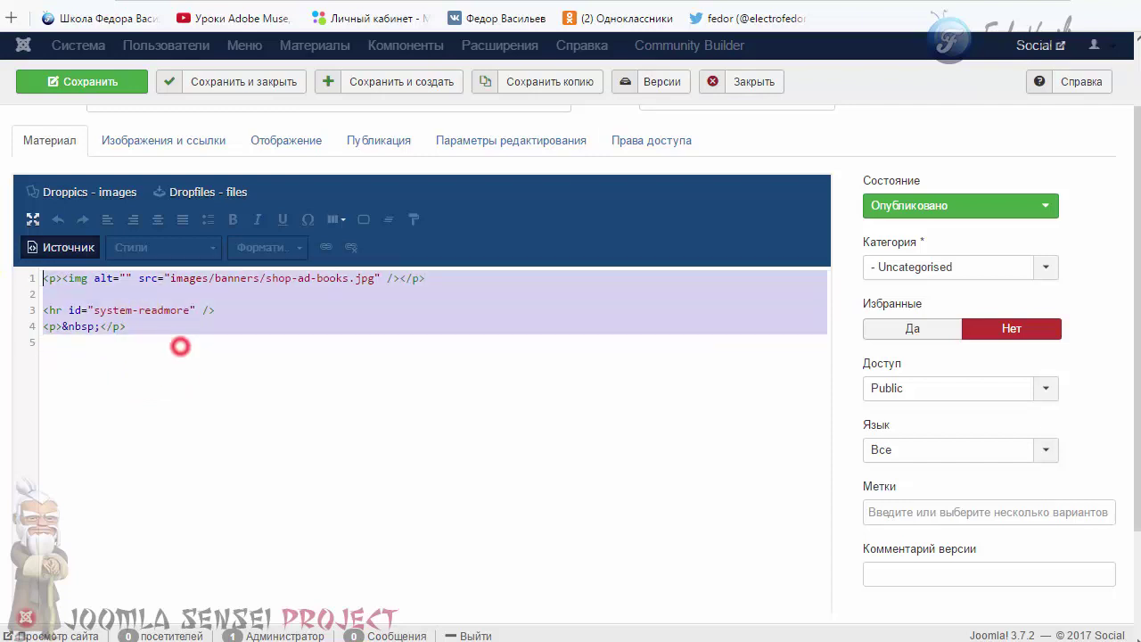
key("Delete")
left_click(70, 248)
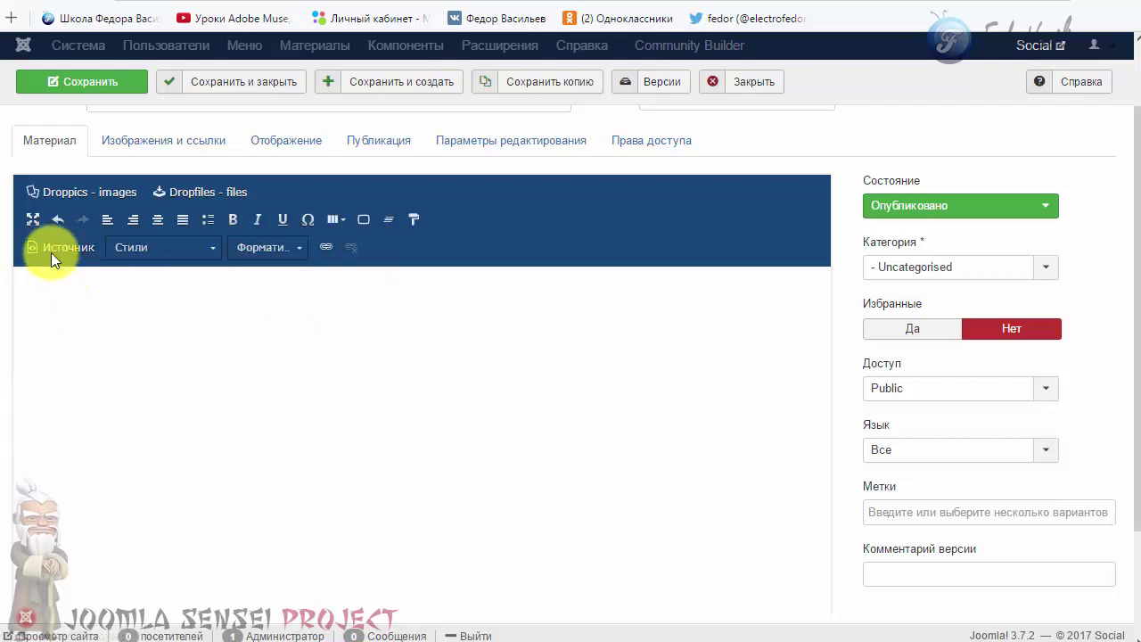
scroll(782, 363, "down", 2)
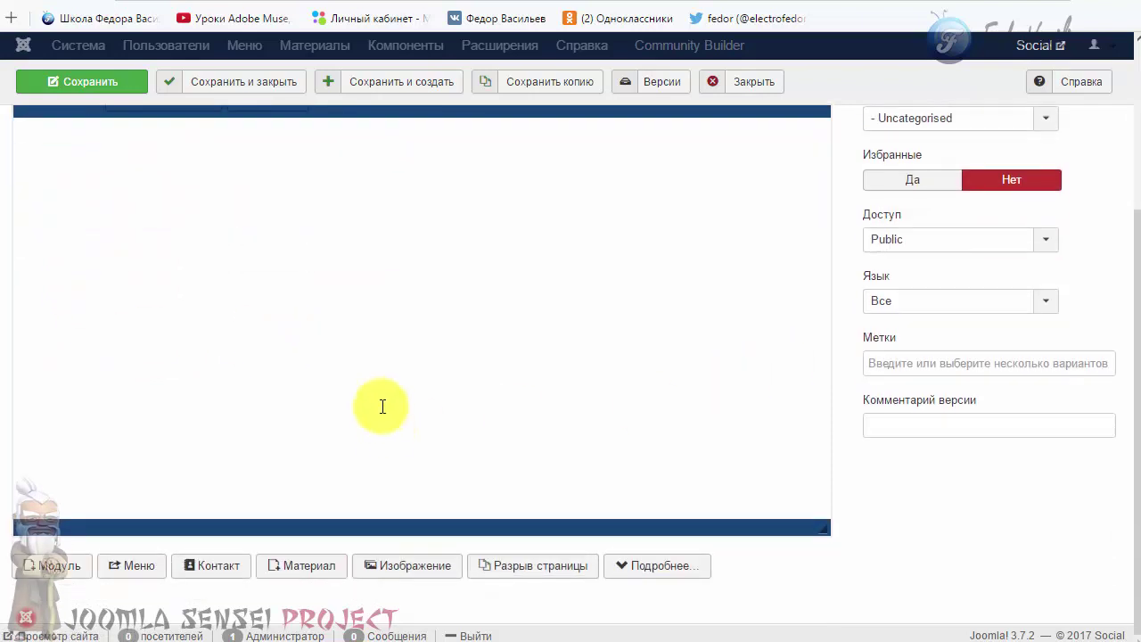
left_click(339, 410)
scroll(337, 411, "up", 2)
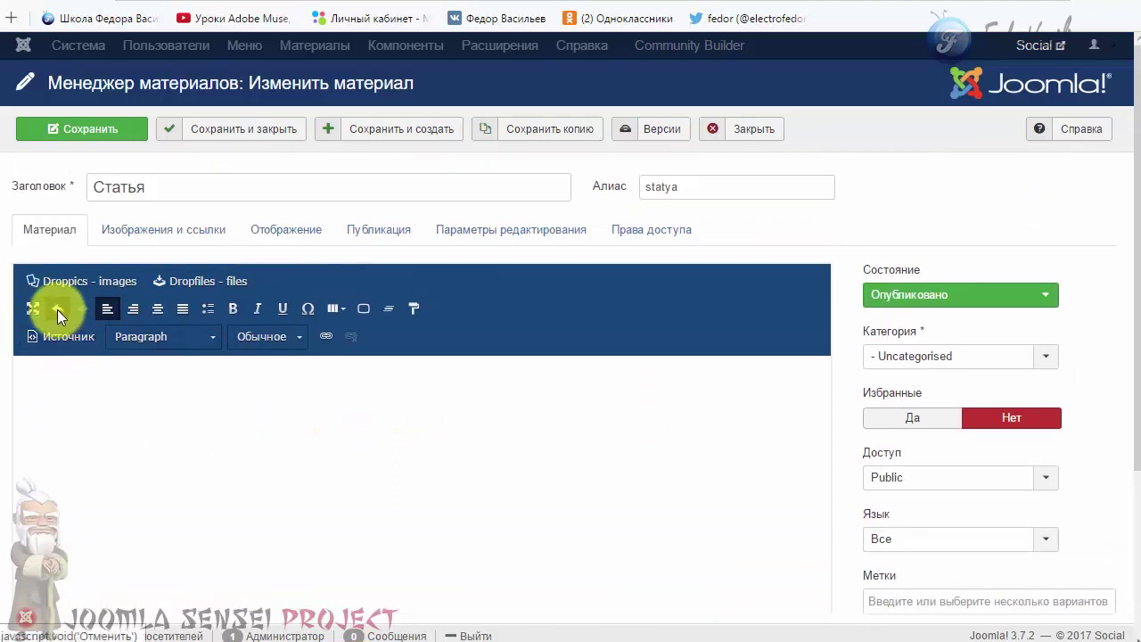
left_click(109, 309)
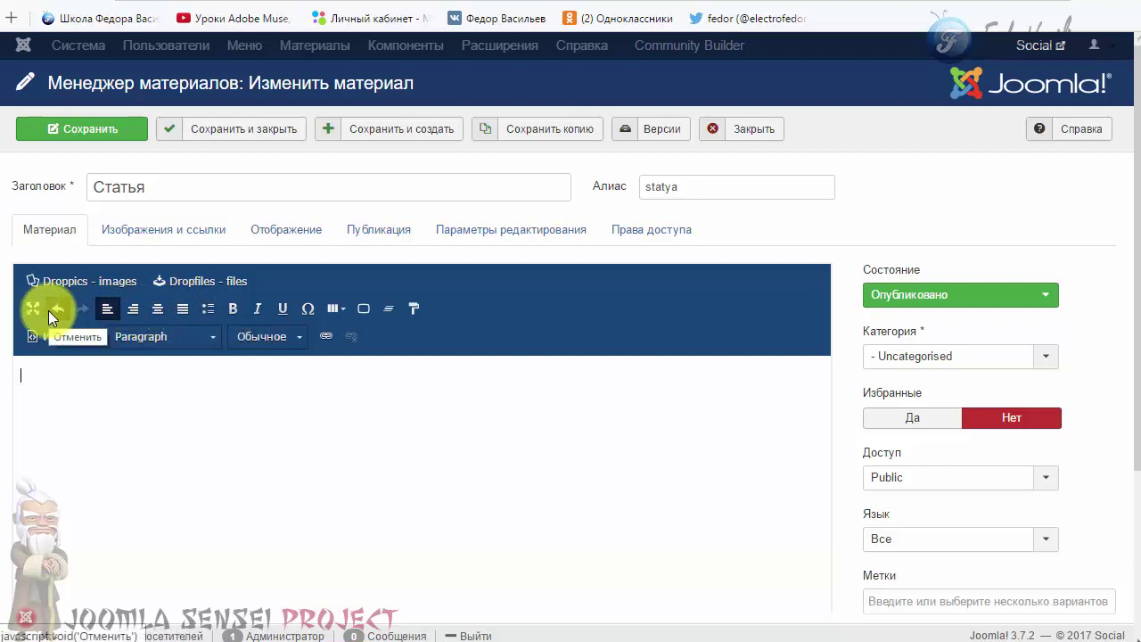
left_click(288, 365)
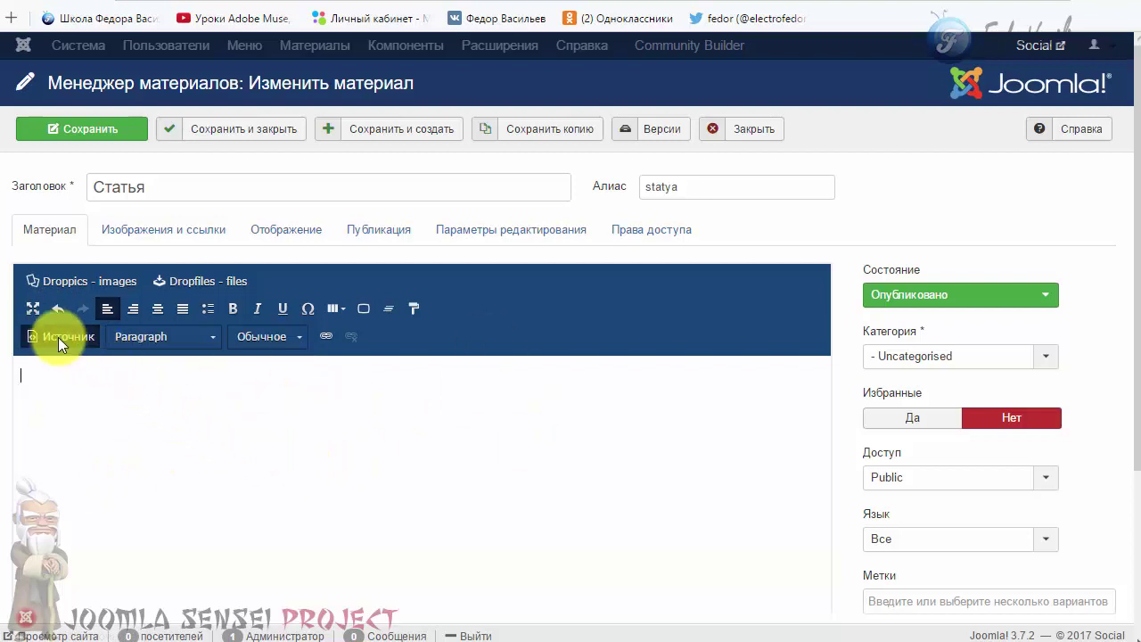
Try the editor's full-screen mode and return to the normal article form
left_click(35, 309)
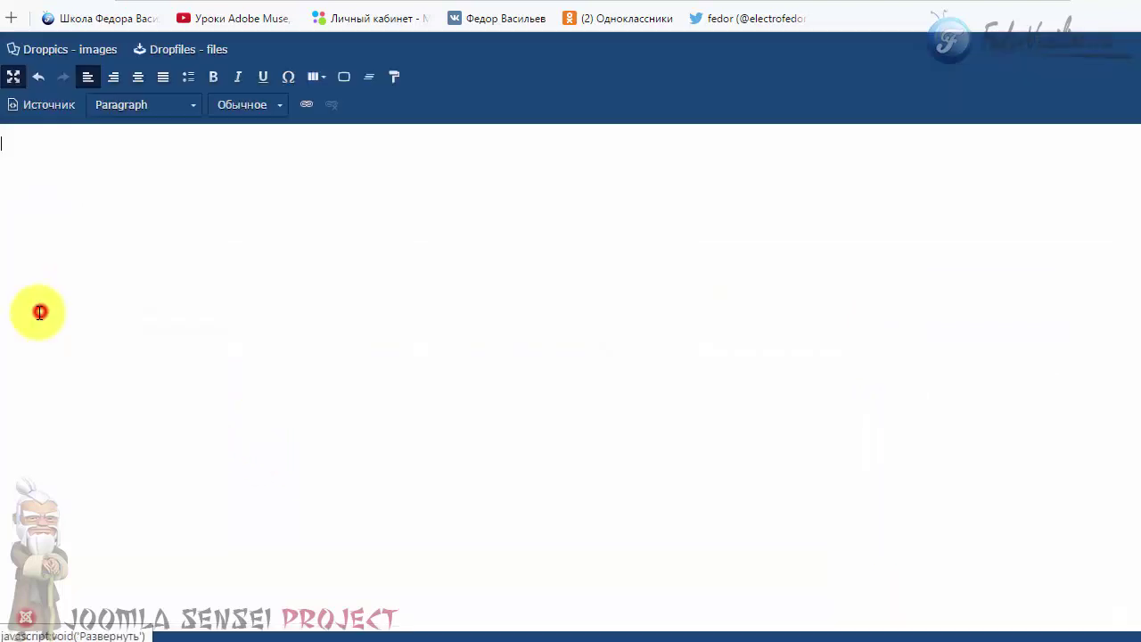
left_click(13, 77)
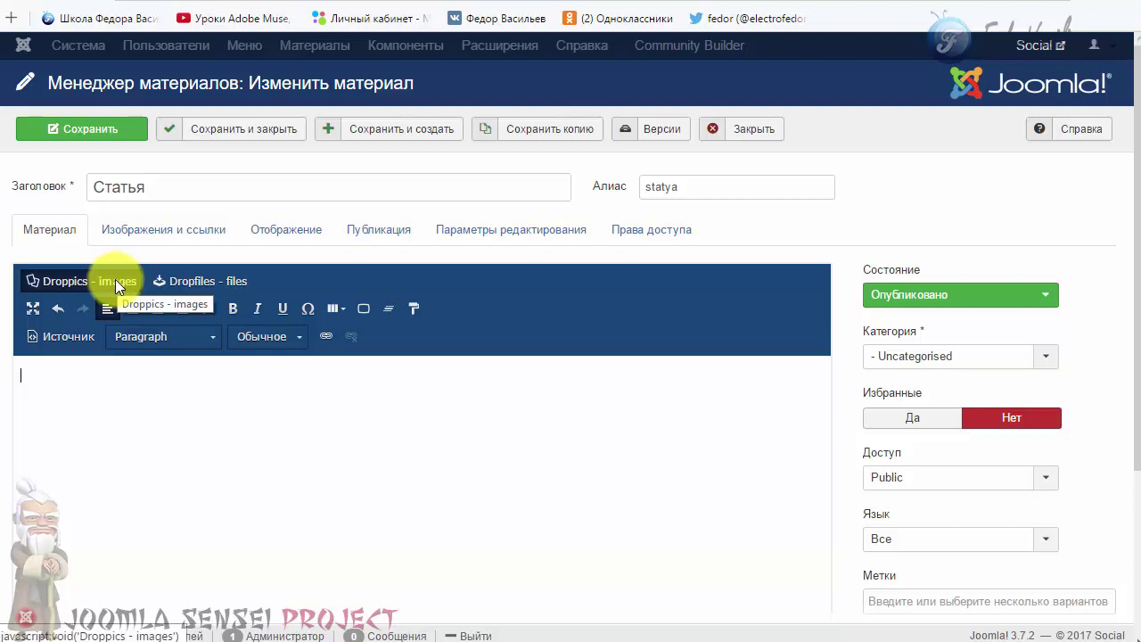
scroll(283, 461, "down", 3)
scroll(266, 454, "up", 3)
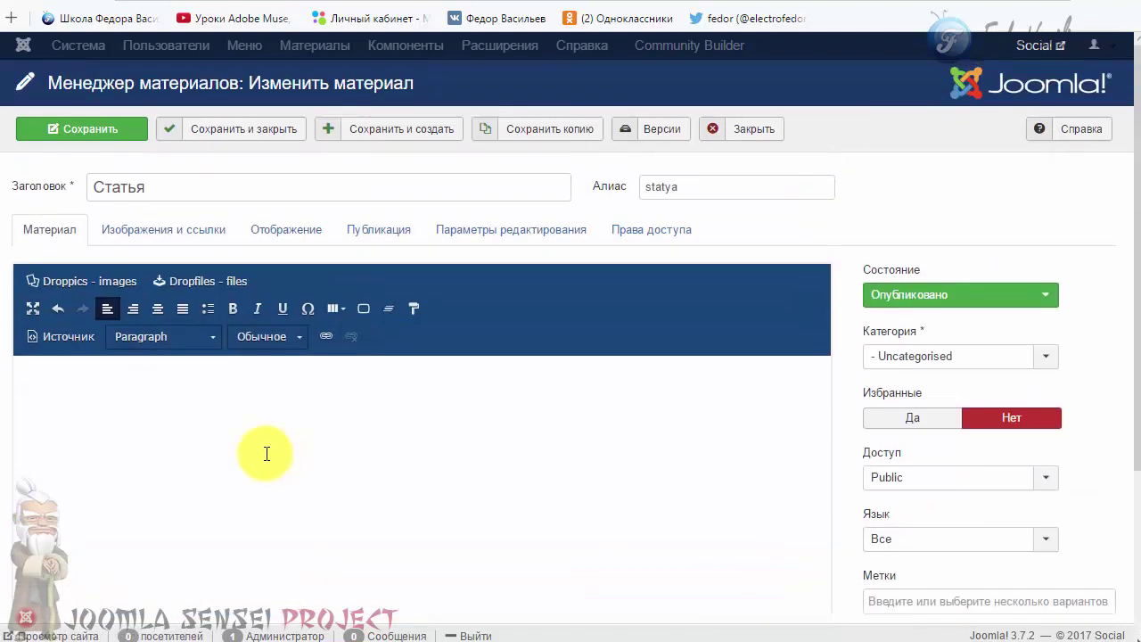
Open the Droppics image uploader from the editor and hide its full-version notice
left_click(51, 281)
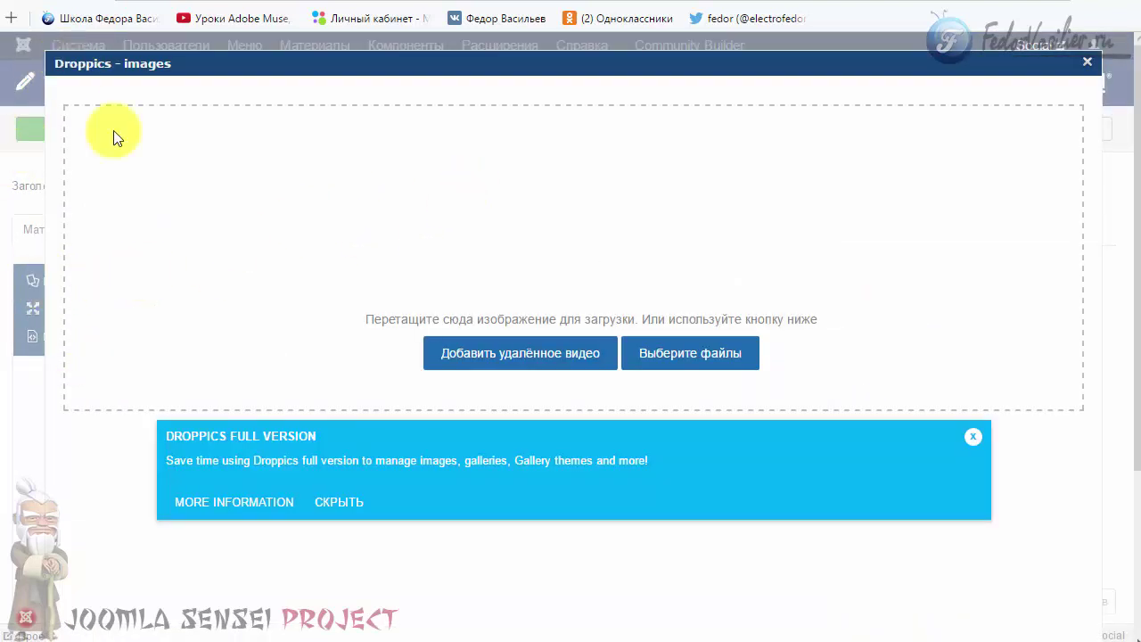
left_click_drag(164, 436, 277, 460)
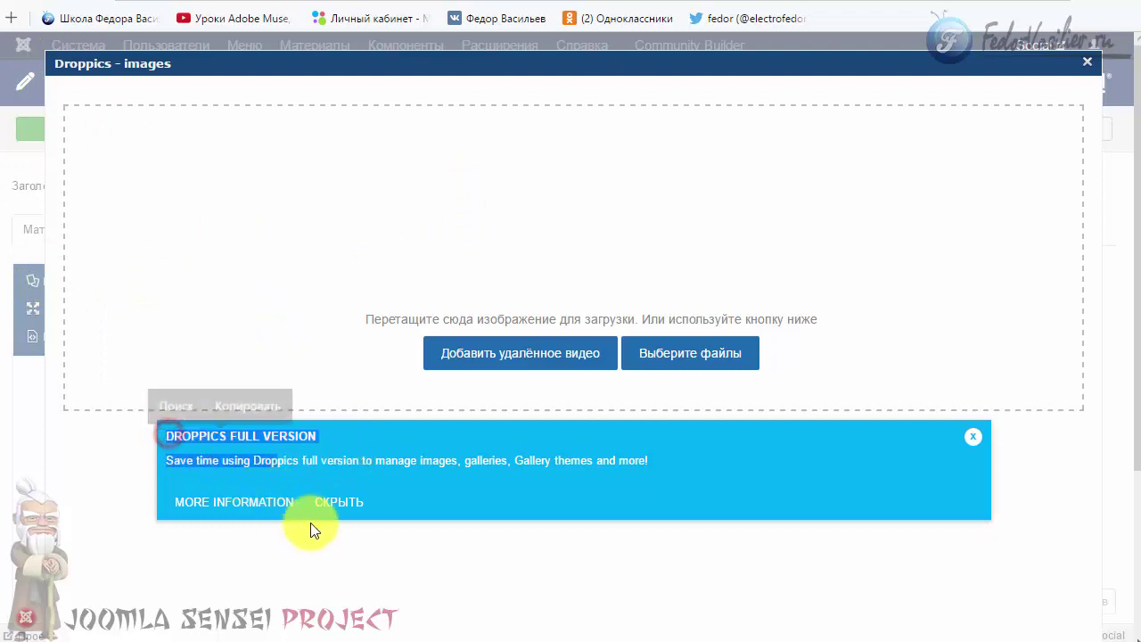
left_click(343, 502)
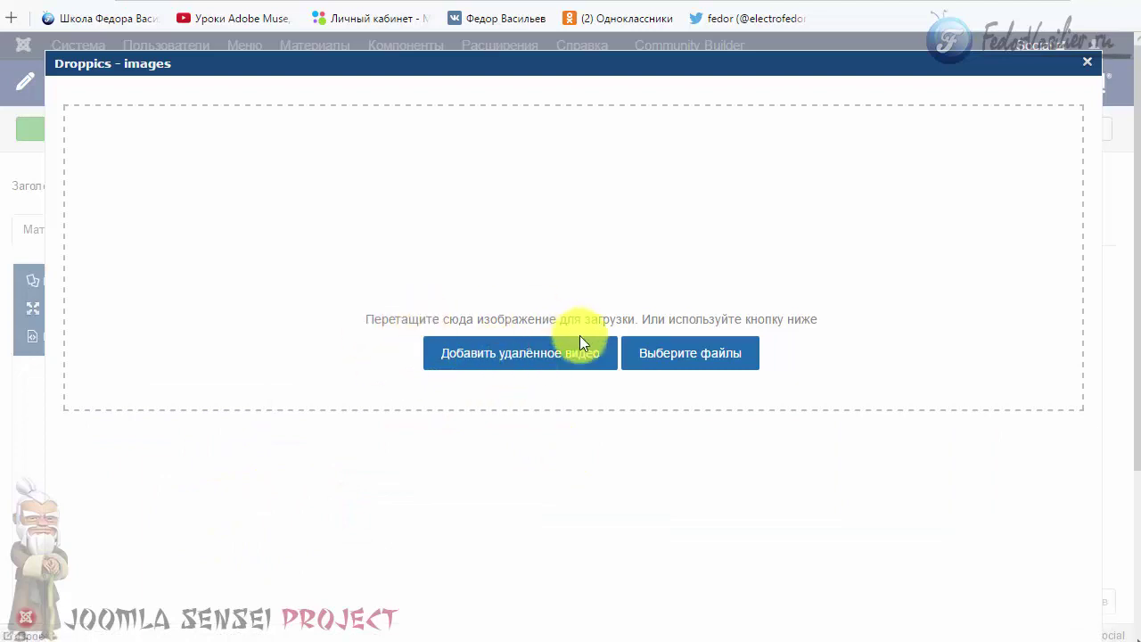
left_click(334, 317)
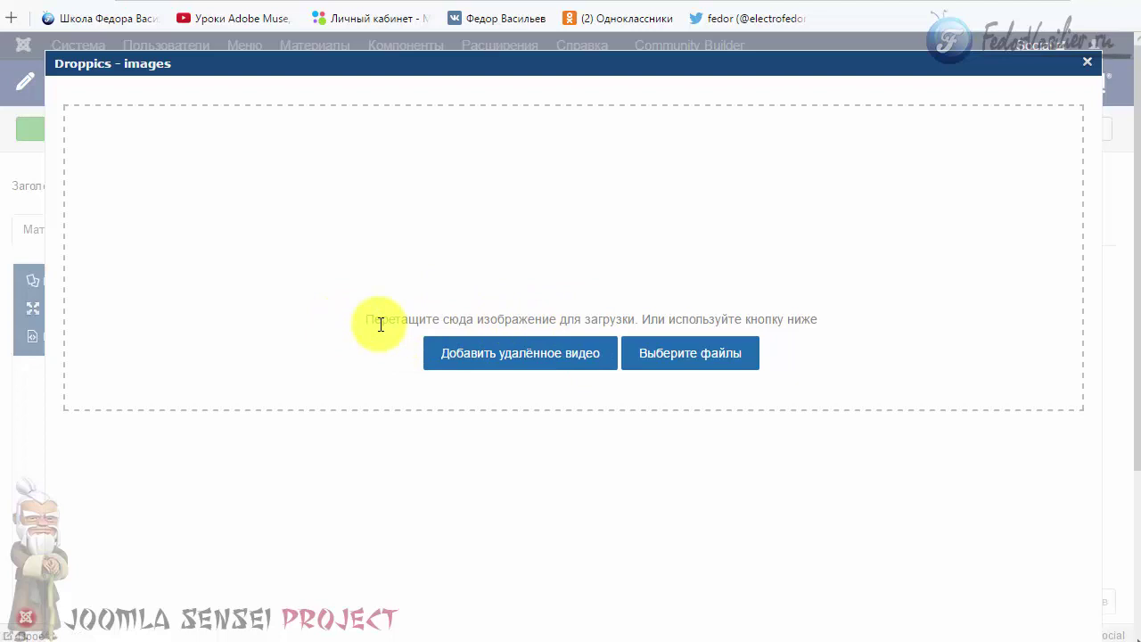
Upload the "Landing Page" cover image into Droppics and open its settings
left_click(702, 356)
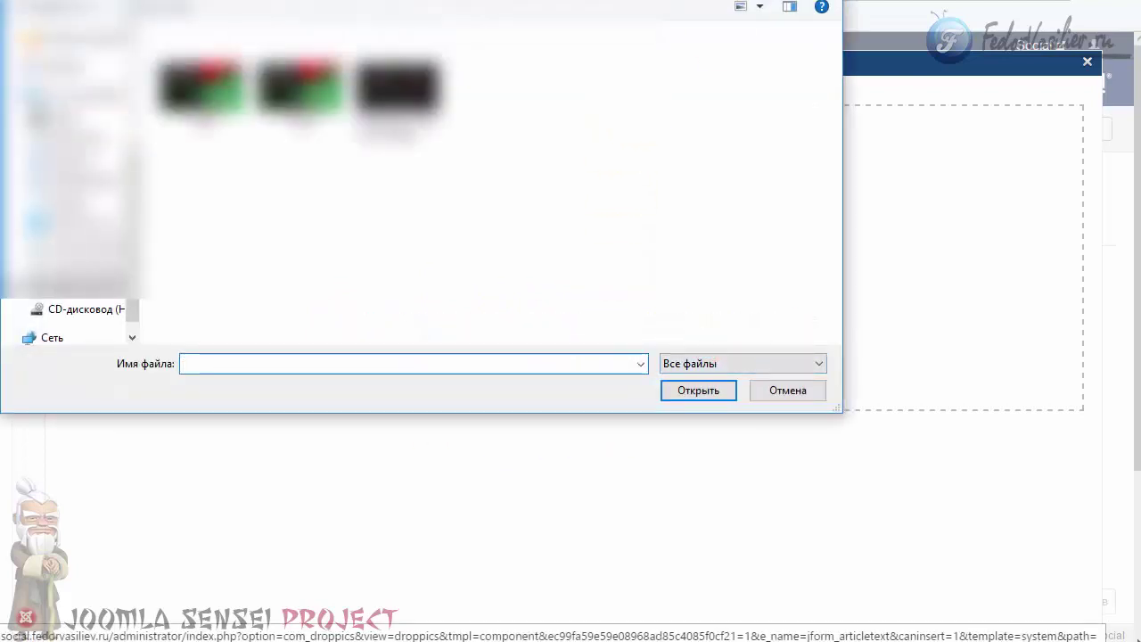
key("Escape")
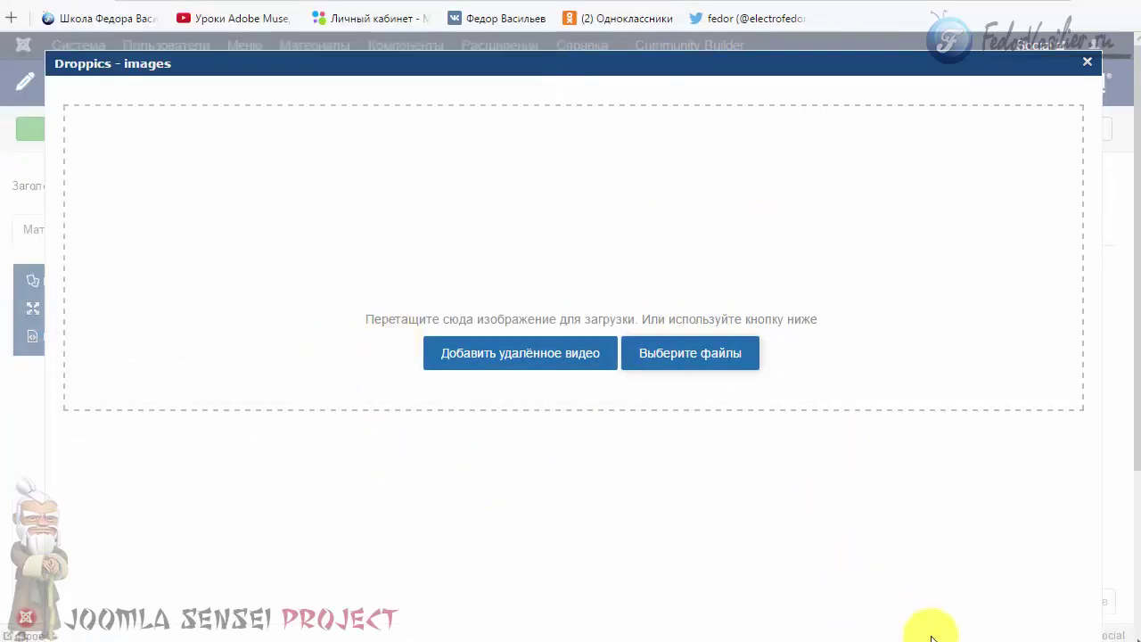
left_click_drag(0, 223, 474, 218)
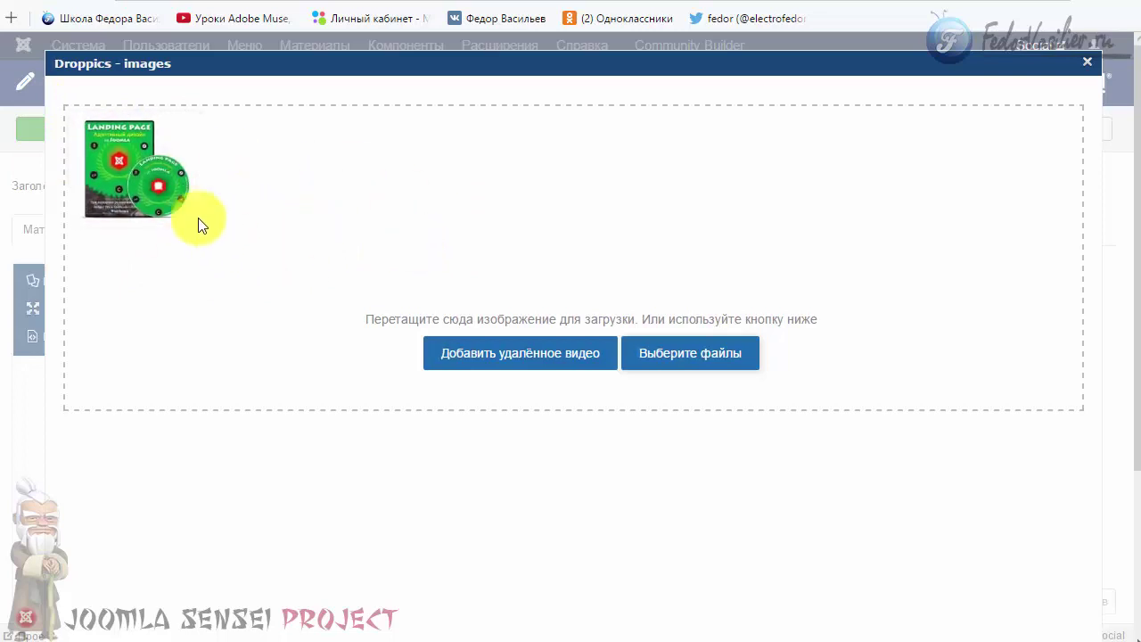
left_click(130, 161)
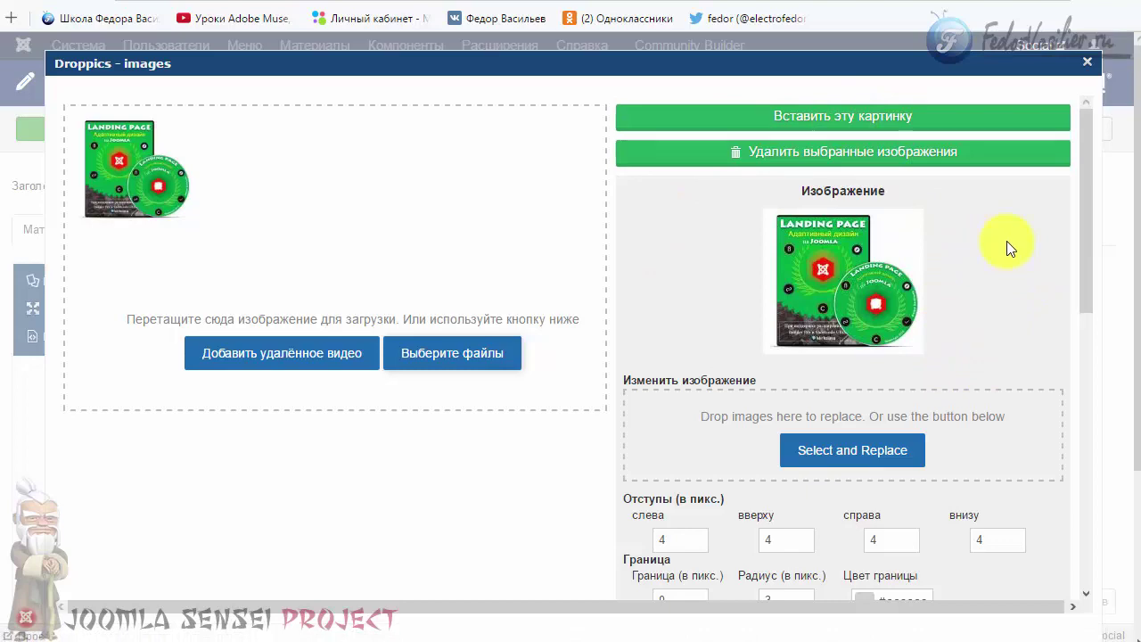
Look over the image replacement area and the four margin fields in the image settings
scroll(1005, 239, "down", 2)
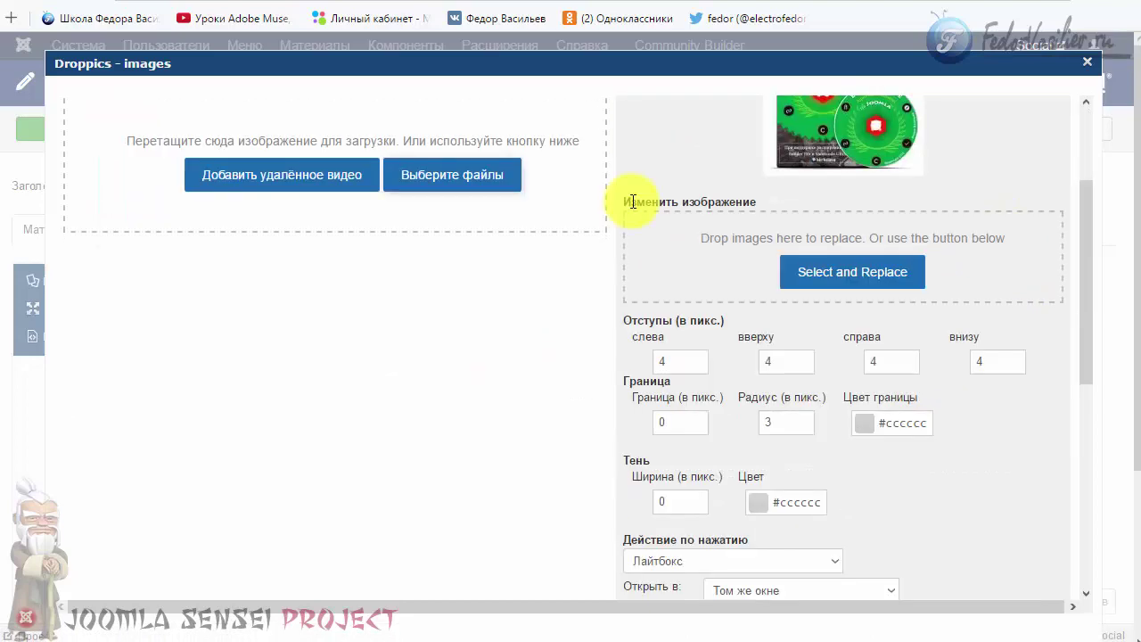
scroll(696, 327, "up", 2)
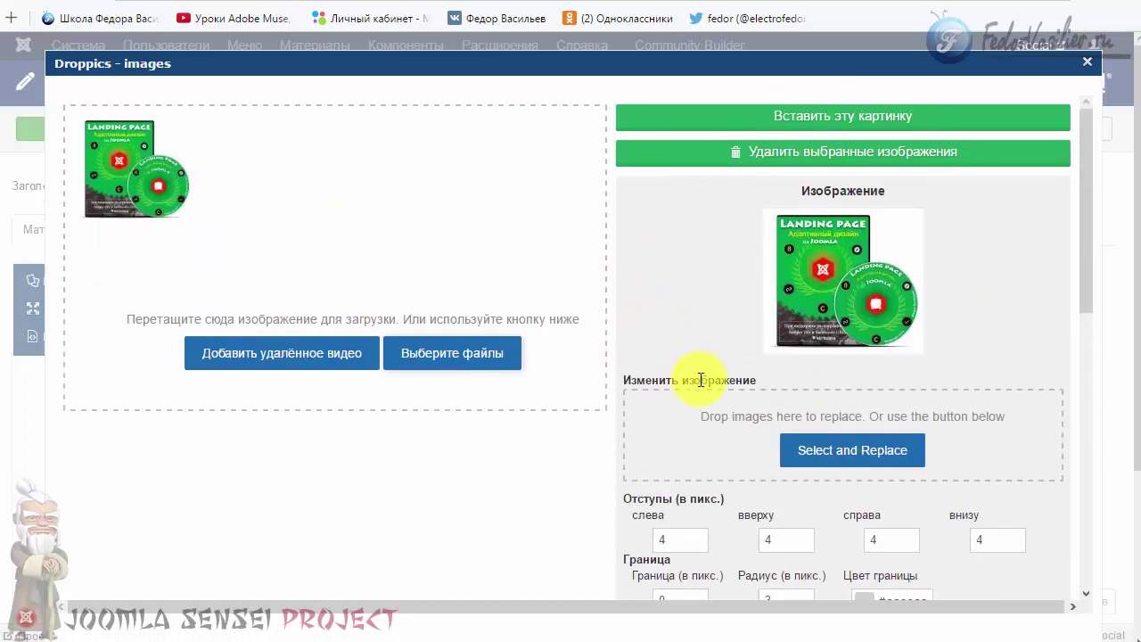
scroll(697, 383, "down", 2)
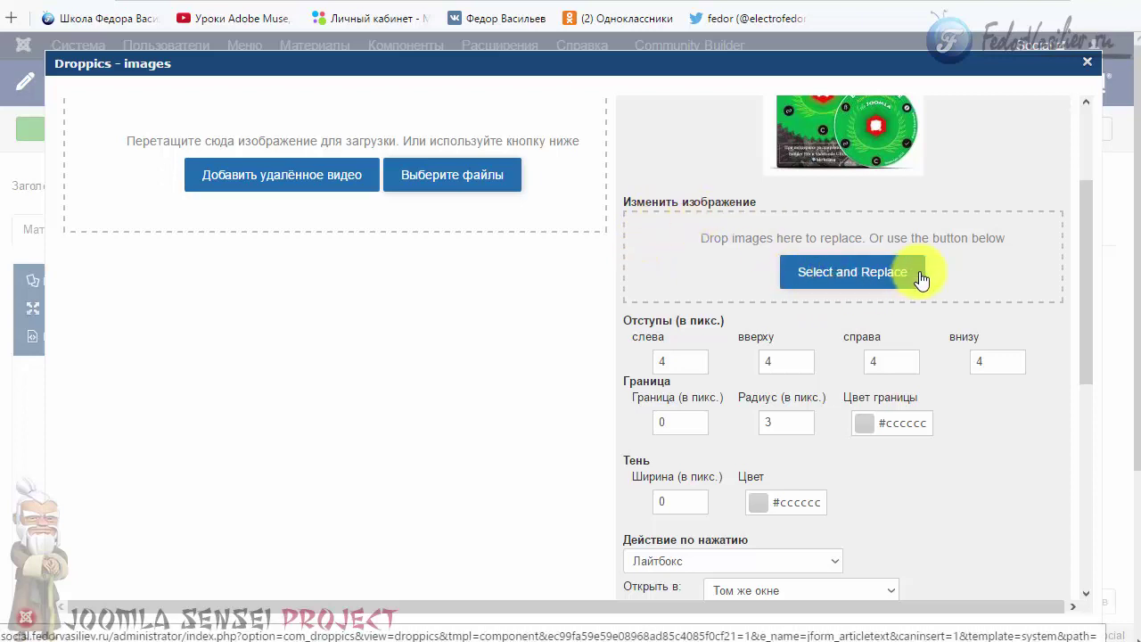
left_click(666, 365)
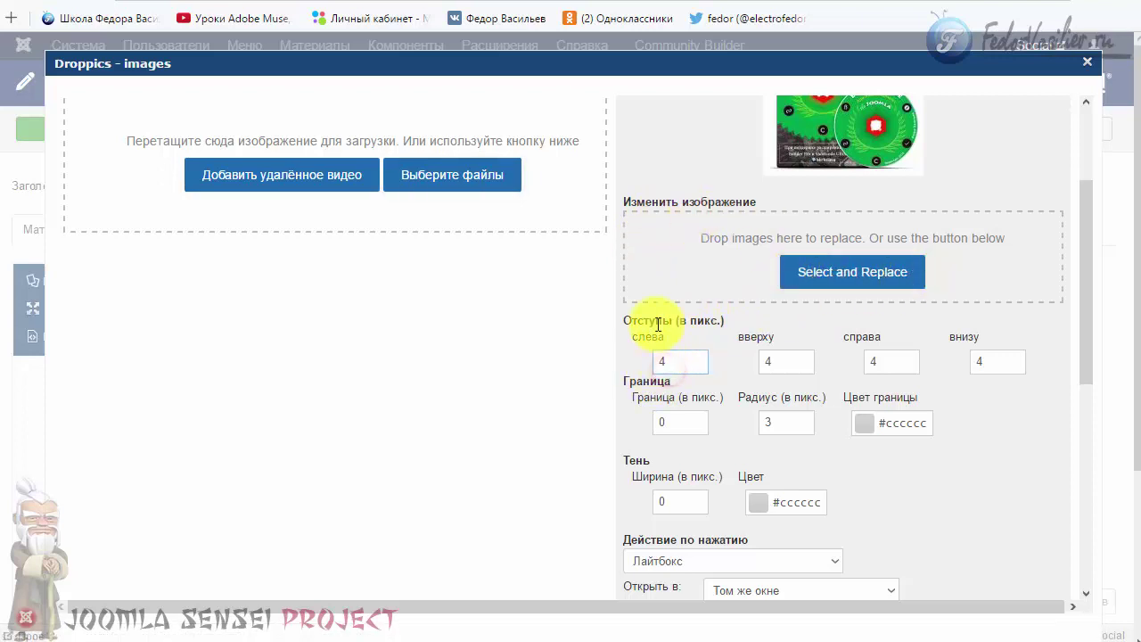
left_click_drag(654, 342, 682, 365)
left_click(682, 361)
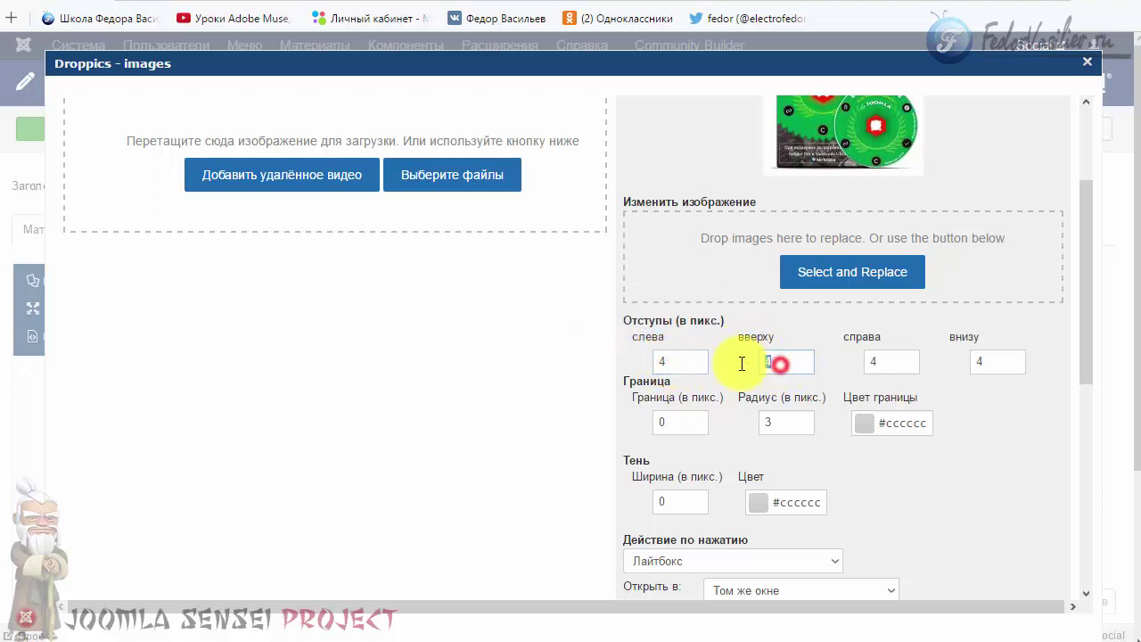
left_click(986, 360)
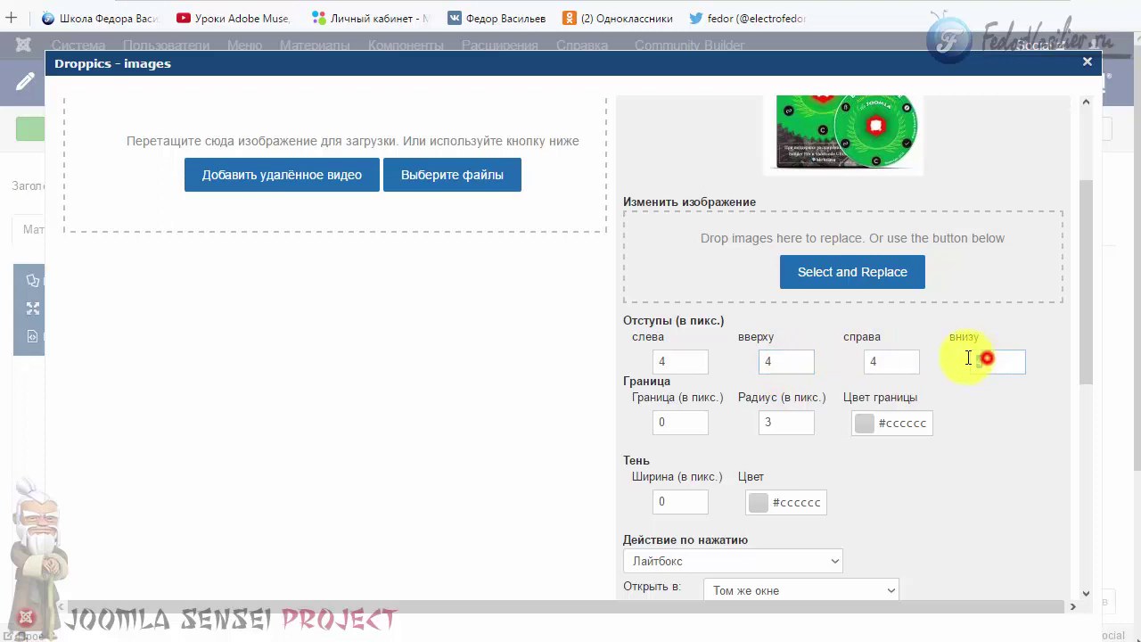
type("4")
left_click(889, 360)
scroll(717, 363, "up", 1)
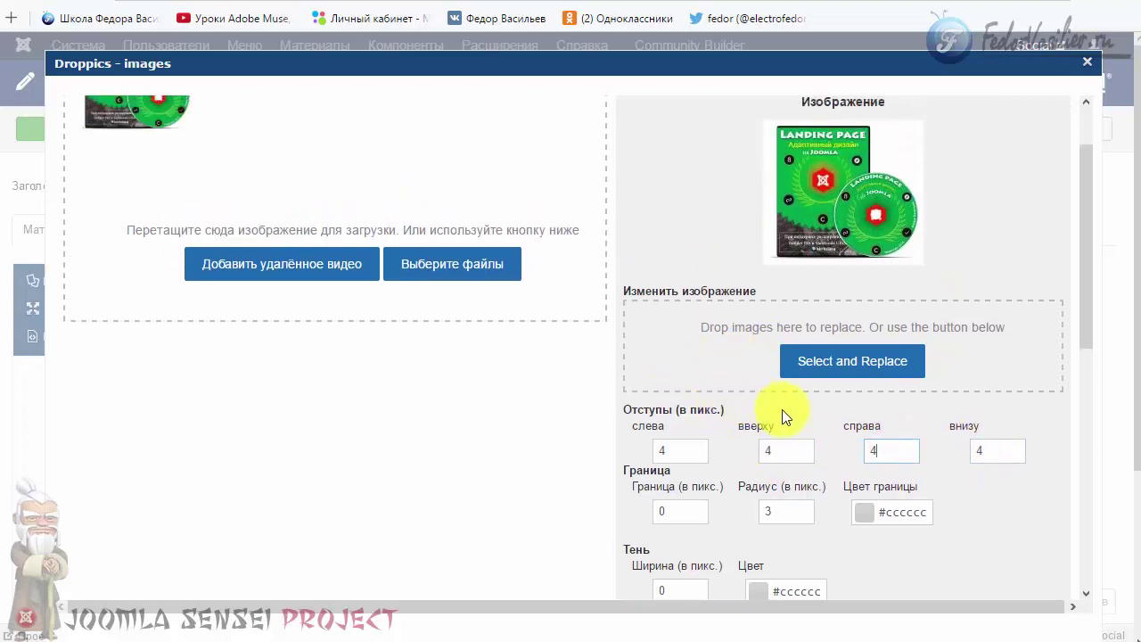
scroll(788, 387, "down", 1)
scroll(659, 228, "down", 2)
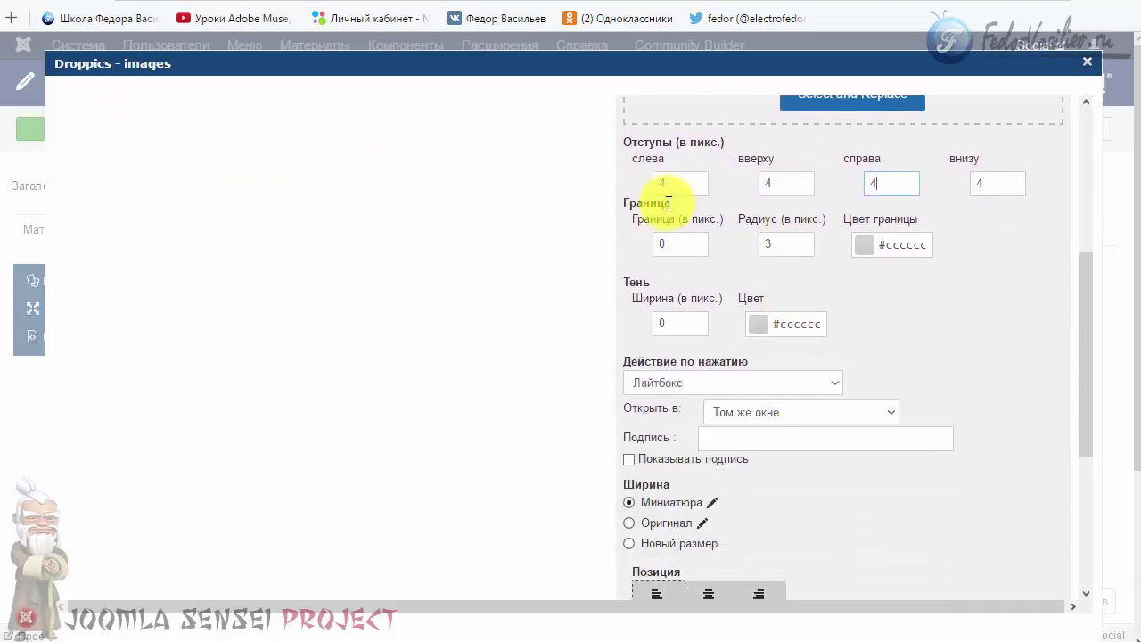
Look through the image's border width, corner radius and border colour options
scroll(722, 268, "up", 1)
left_click(679, 330)
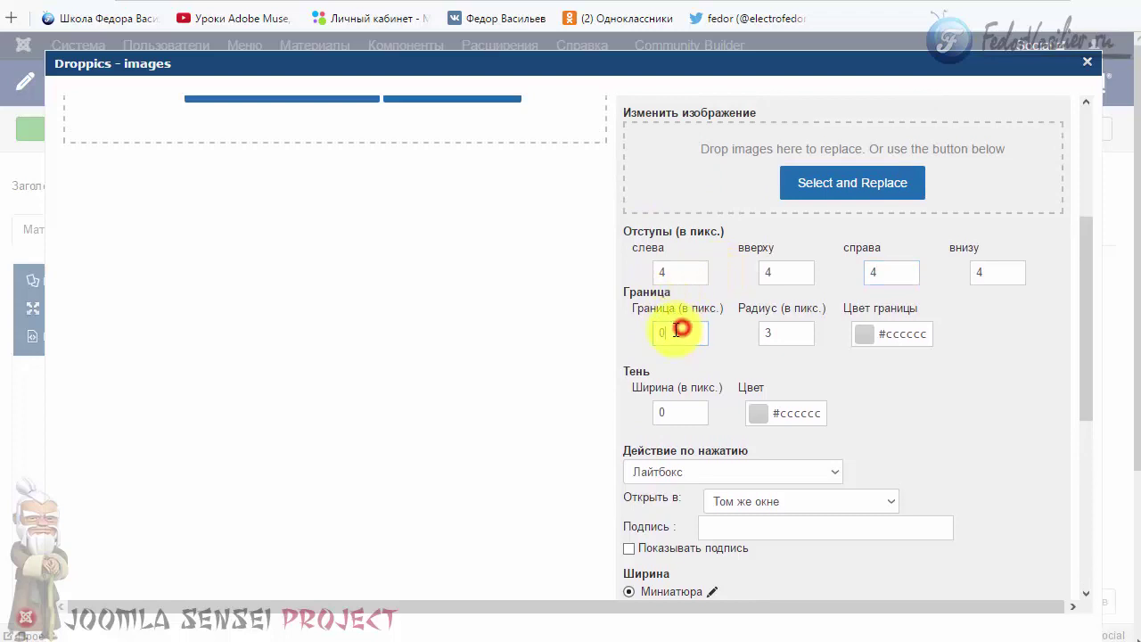
left_click(774, 332)
type("3")
left_click(736, 335)
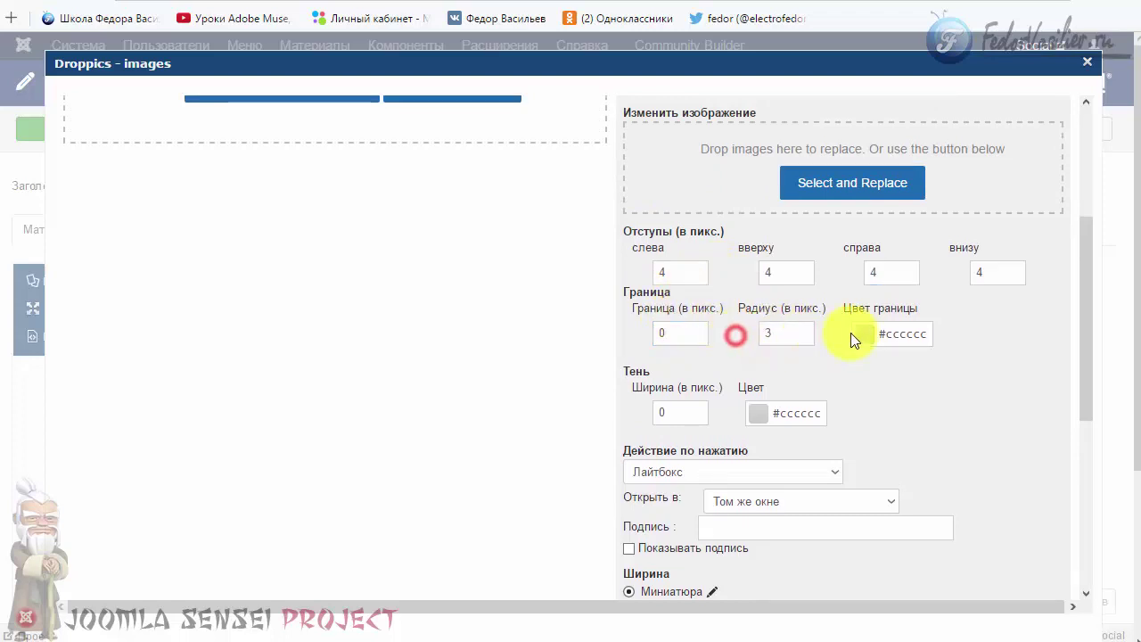
left_click(864, 335)
left_click(967, 332)
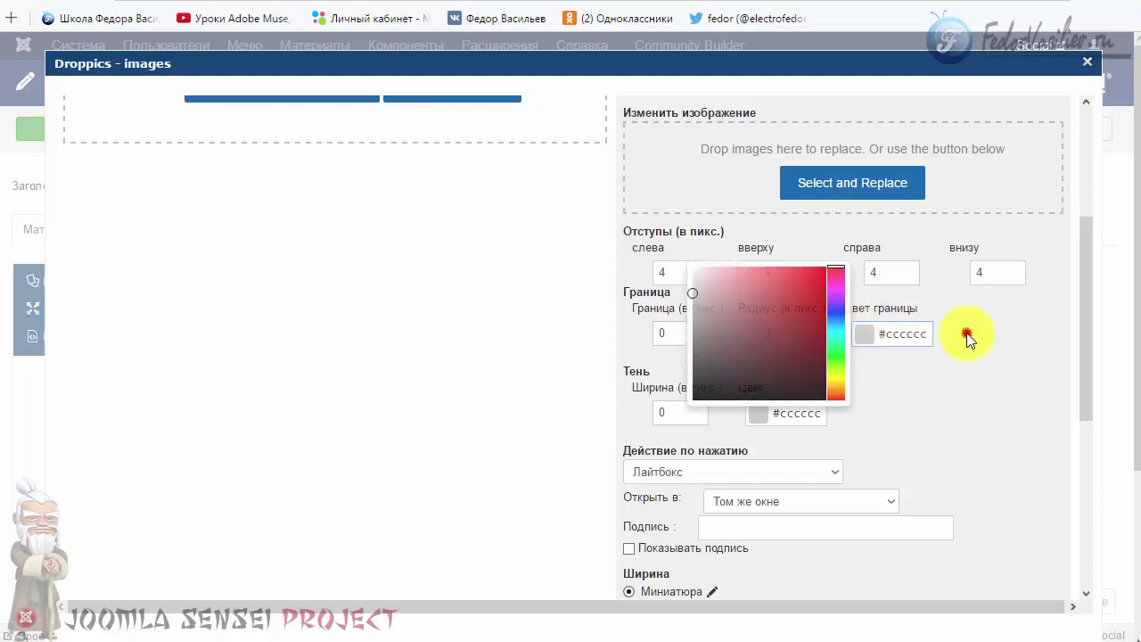
Set the image's shadow width to 5 px and view the shadow colour palette
scroll(668, 356, "down", 1)
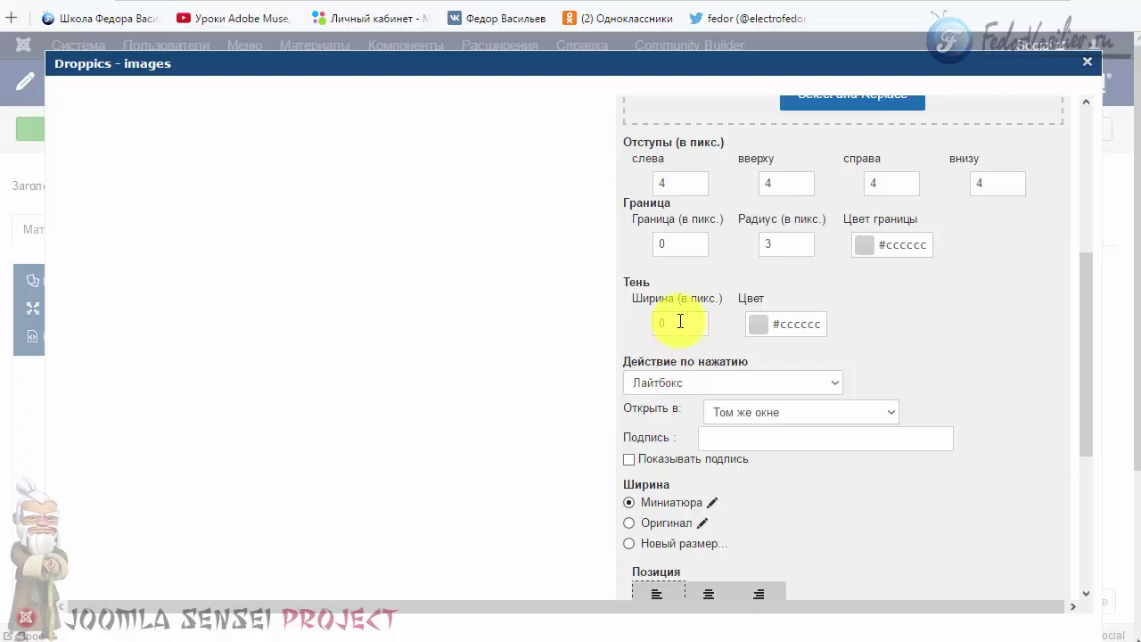
left_click(681, 318)
type("5")
left_click(841, 329)
left_click(758, 324)
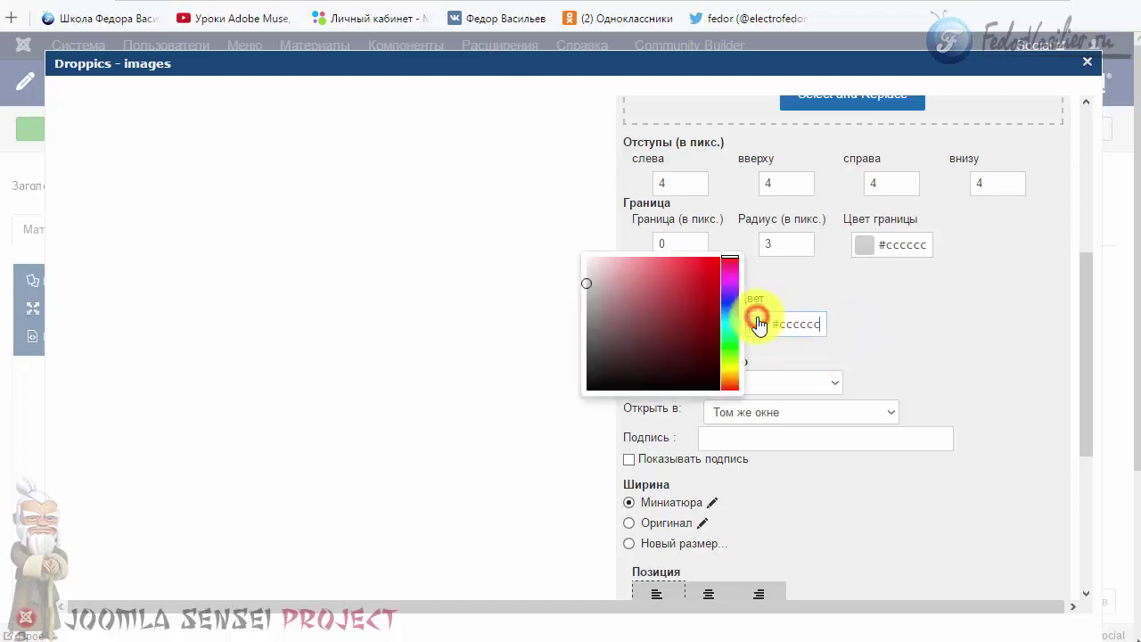
left_click(872, 328)
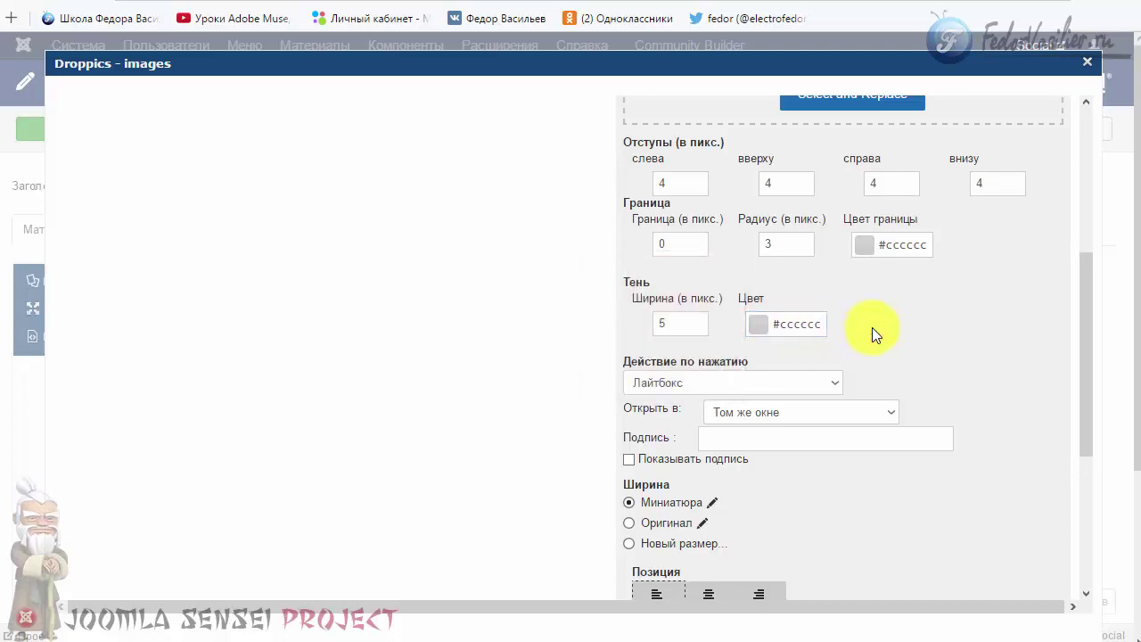
scroll(891, 330, "up", 3)
scroll(892, 330, "down", 4)
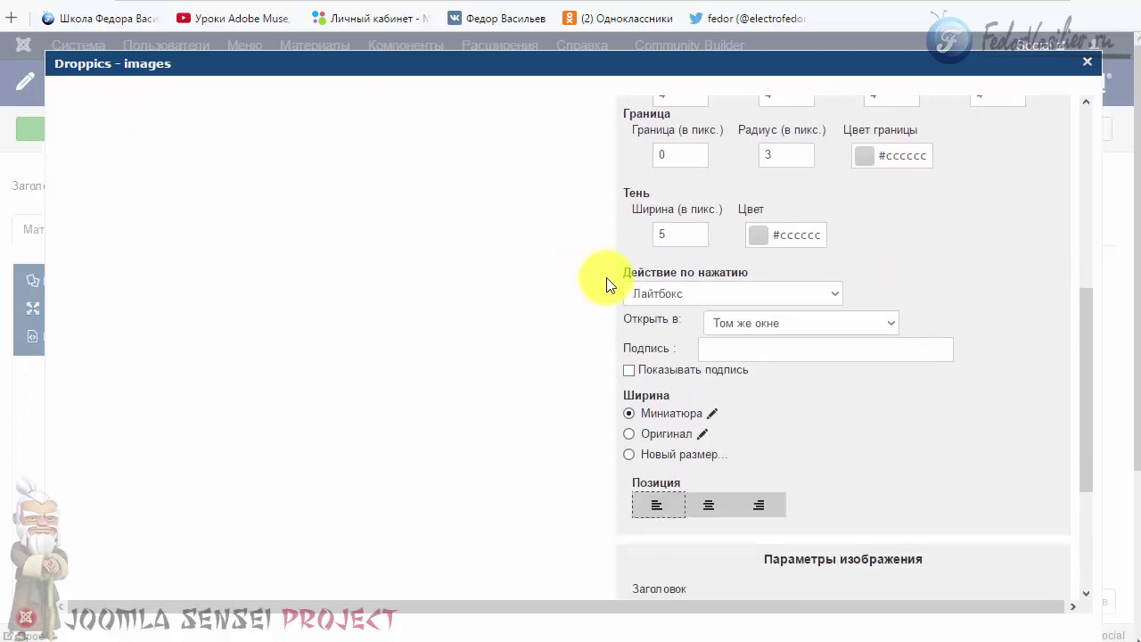
Try "Ссылка на материал" and "Ссылка на пункт меню" as the image's click action and view the available menu items
left_click(743, 294)
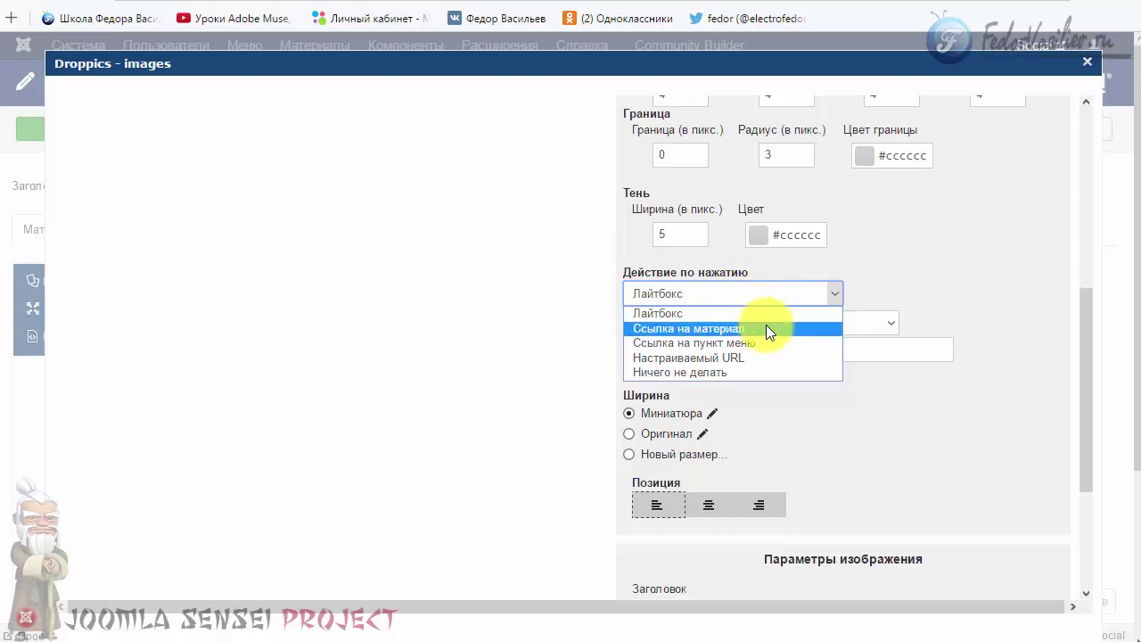
left_click(766, 326)
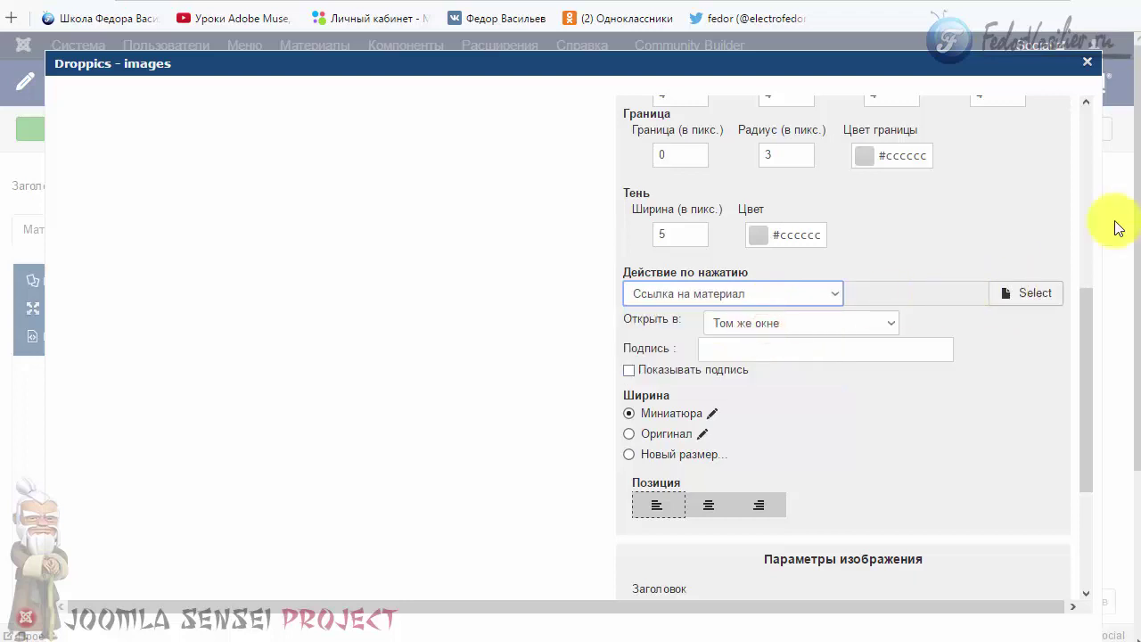
left_click(781, 296)
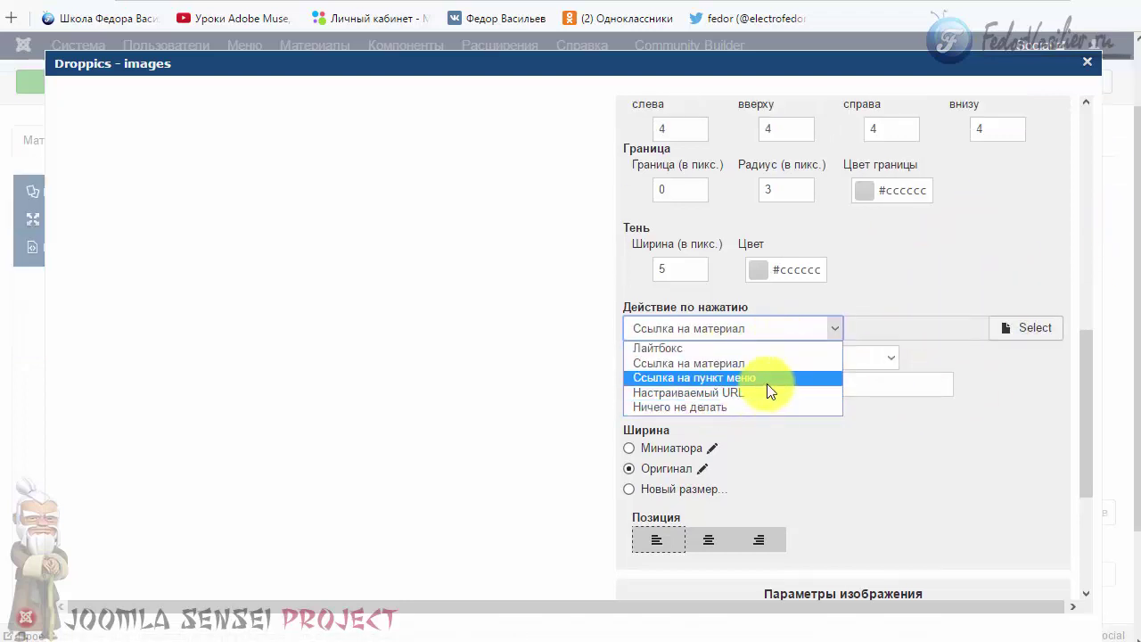
left_click(767, 384)
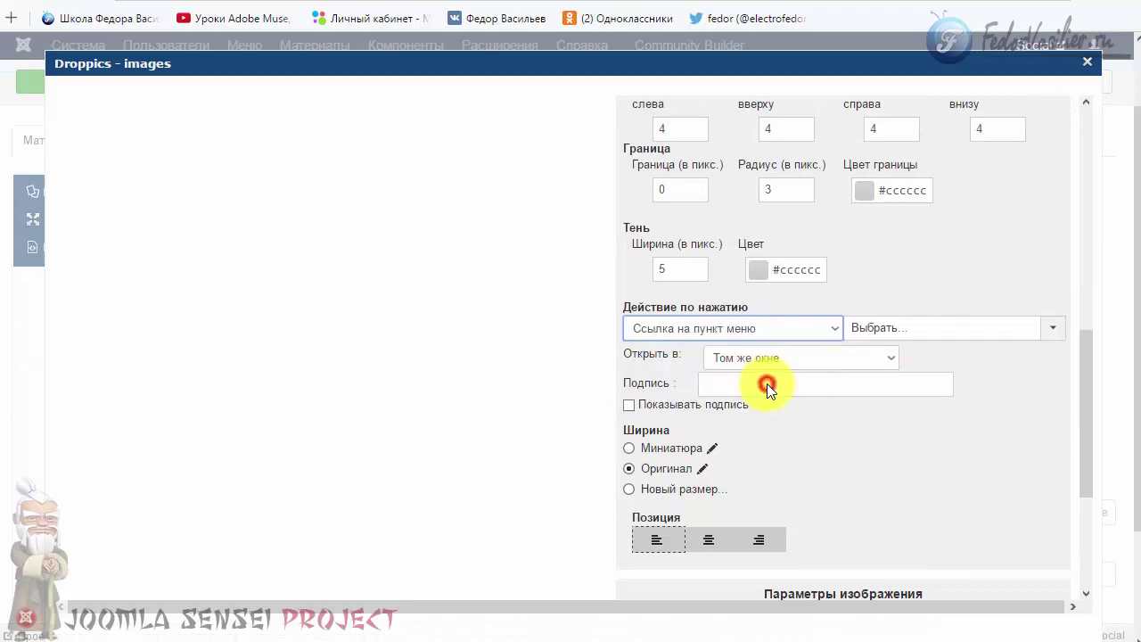
left_click(989, 330)
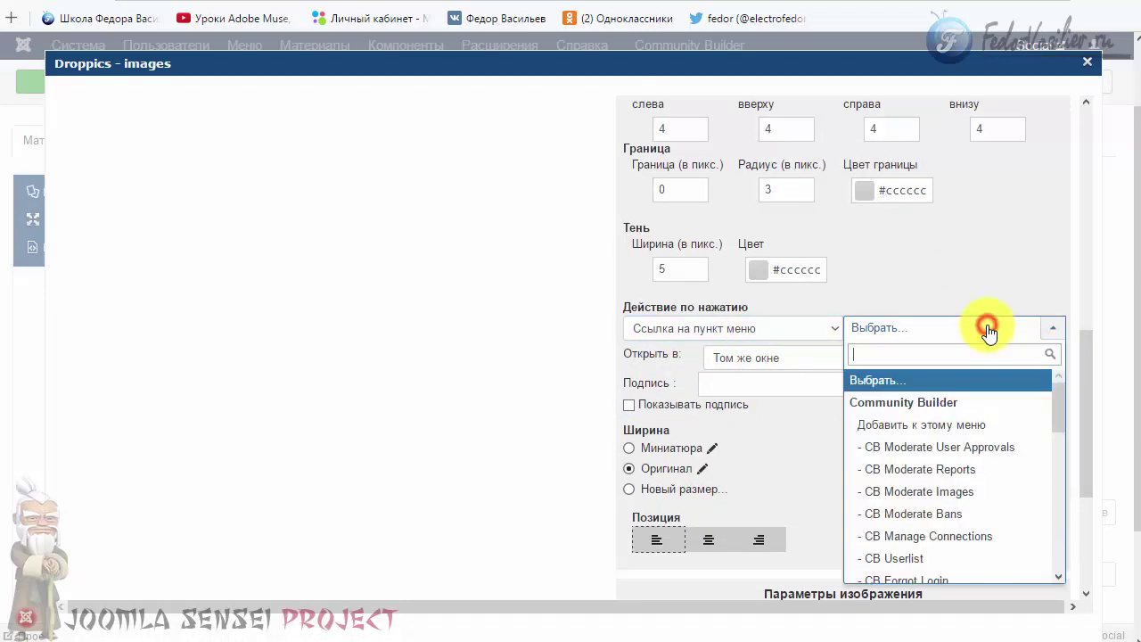
left_click(977, 263)
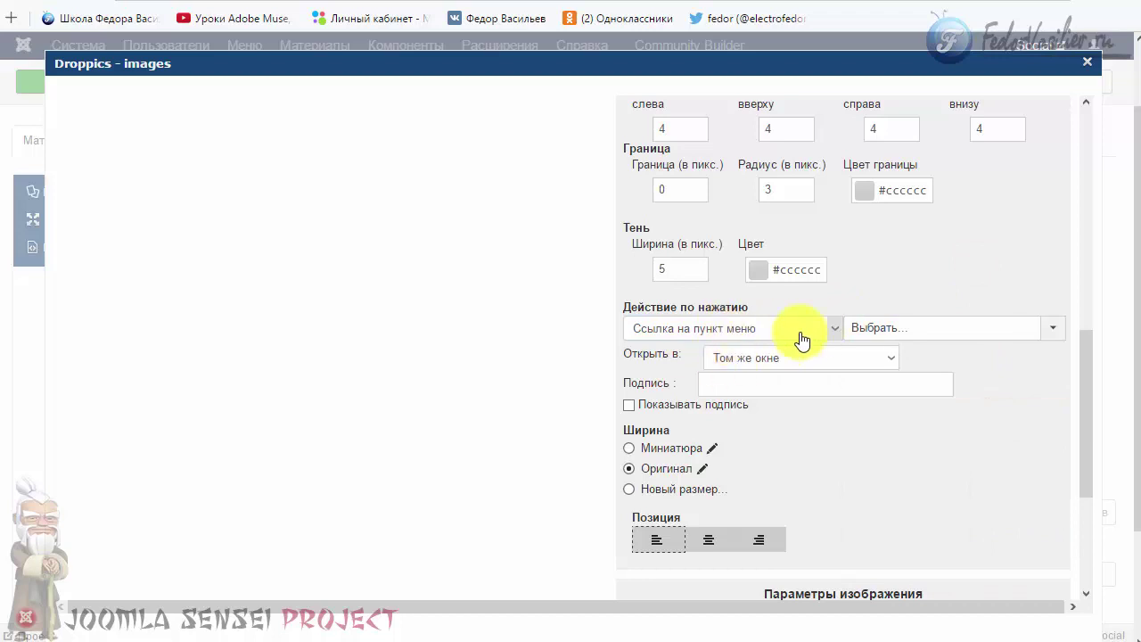
Try "Настраиваемый URL" and "Ничего не делать" as the image's click action, and return it to "Лайтбокс"
left_click(800, 337)
left_click(791, 393)
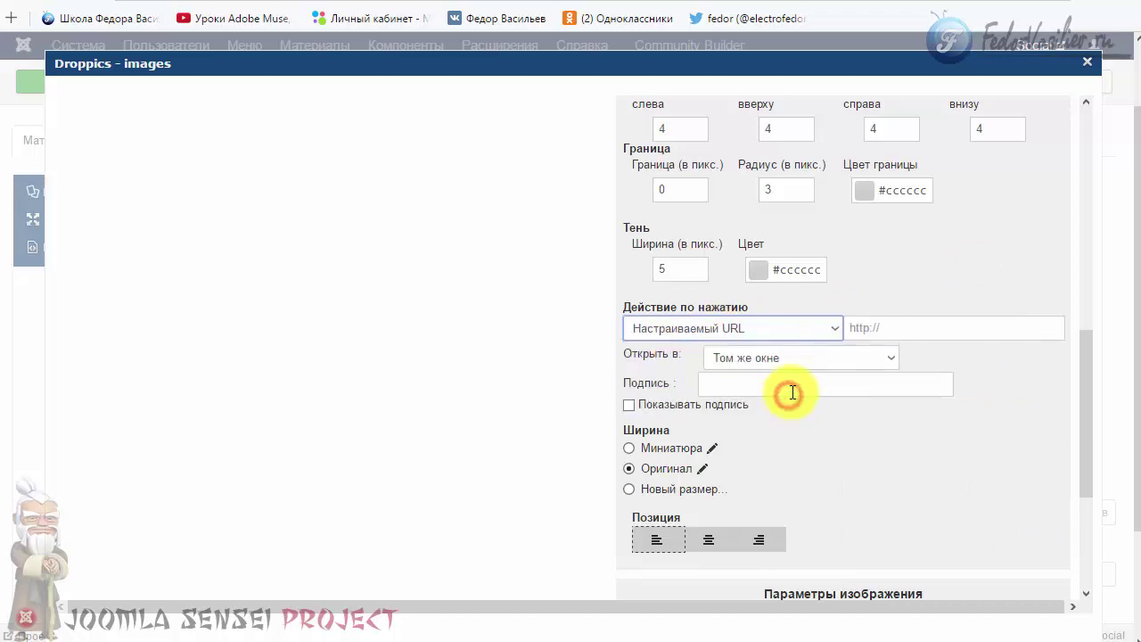
left_click(868, 327)
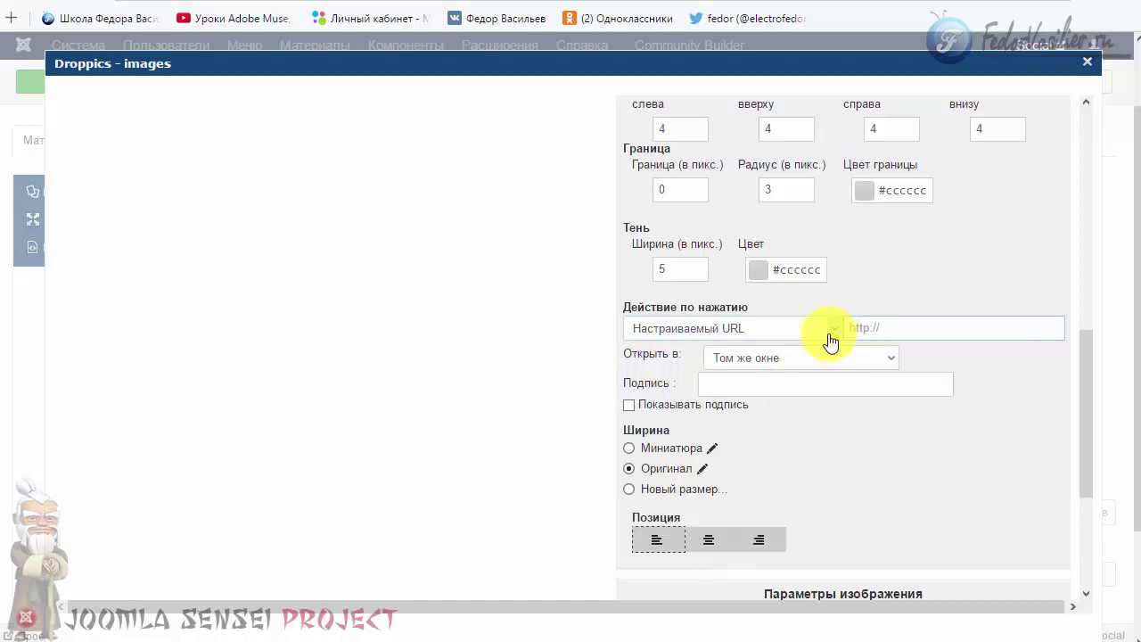
left_click(828, 337)
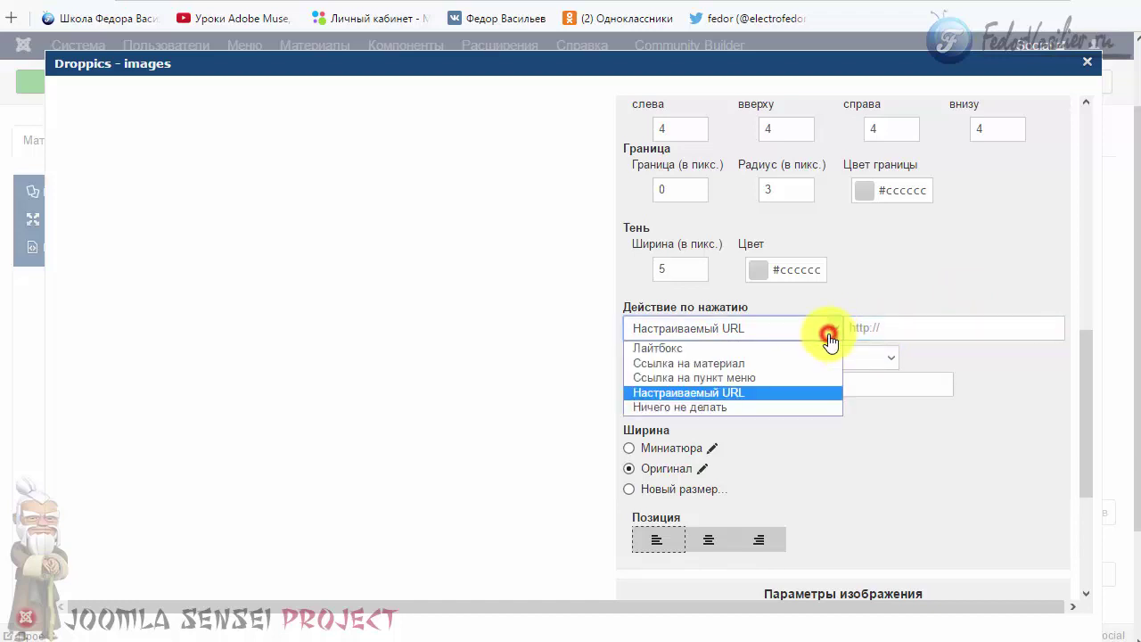
left_click(798, 406)
left_click(722, 354)
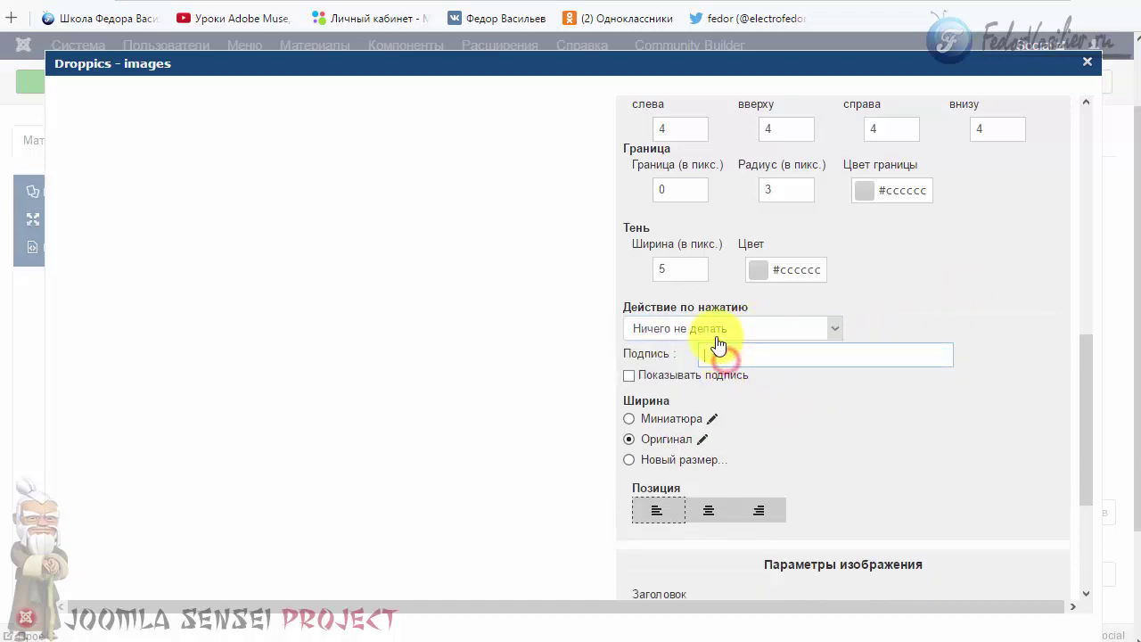
scroll(789, 428, "down", 2)
scroll(709, 347, "up", 2)
left_click(715, 331)
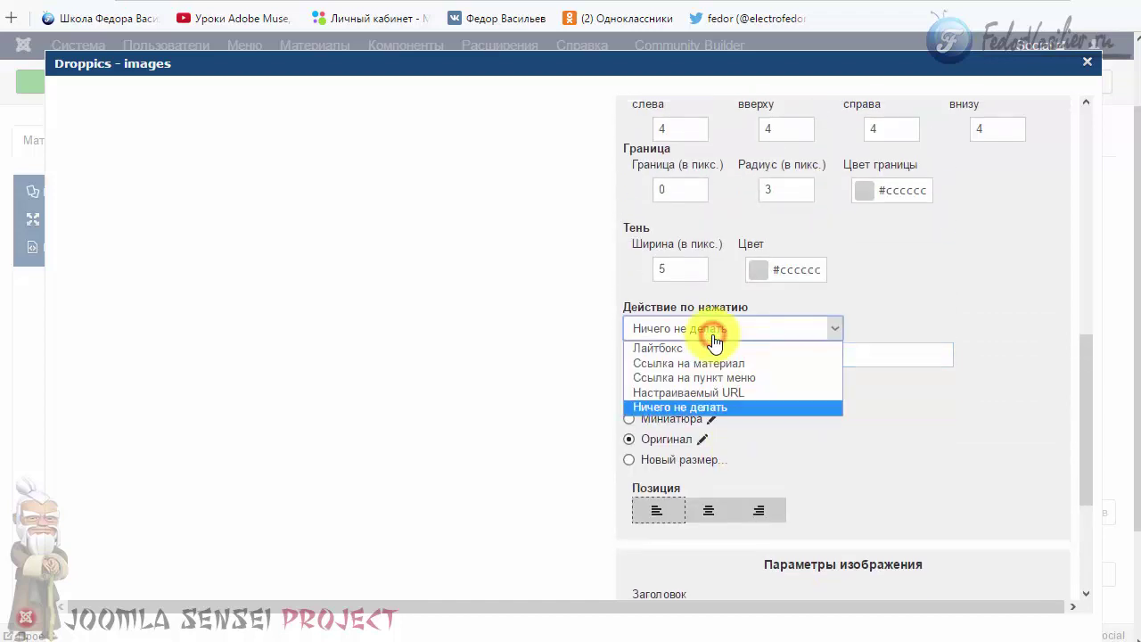
left_click(714, 346)
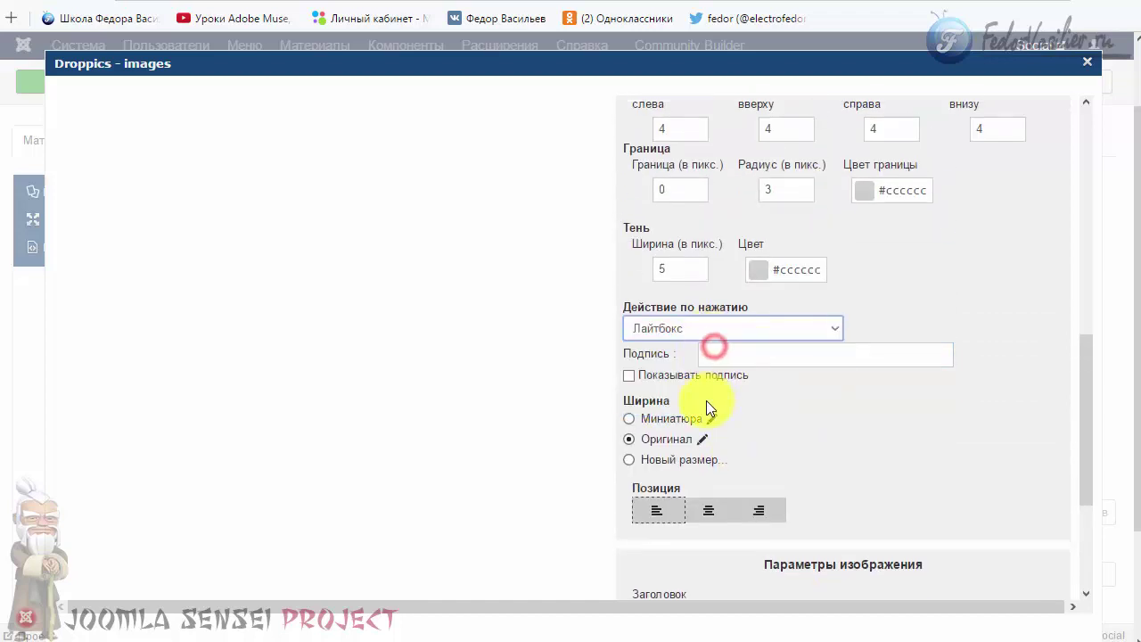
Enter "демо" as the image's caption and enable showing the caption
left_click(745, 355)
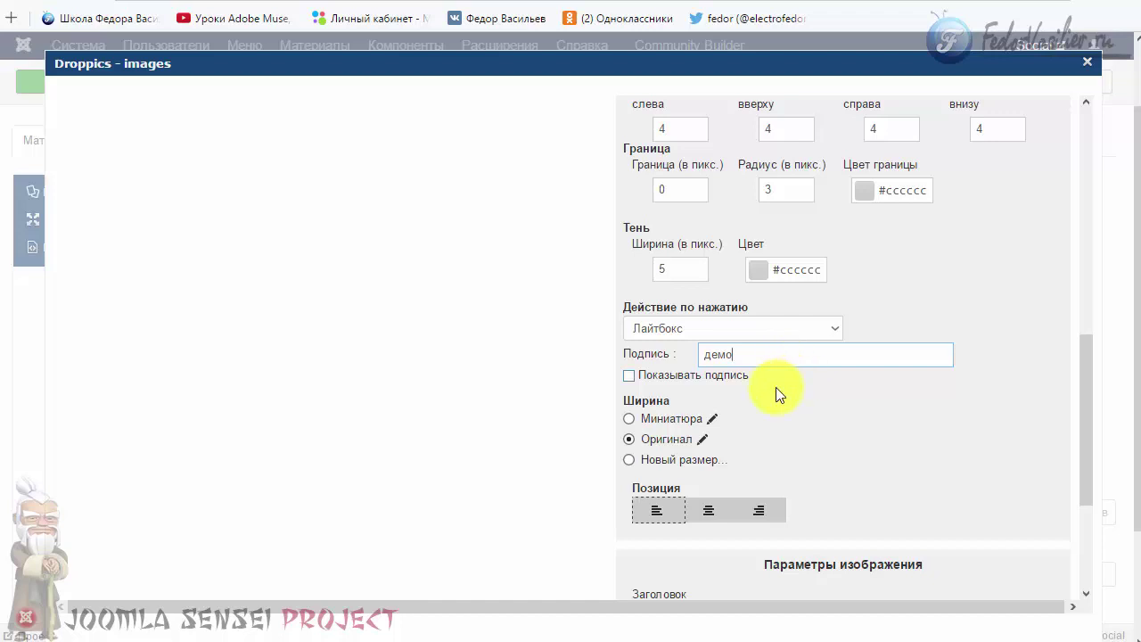
left_click(630, 376)
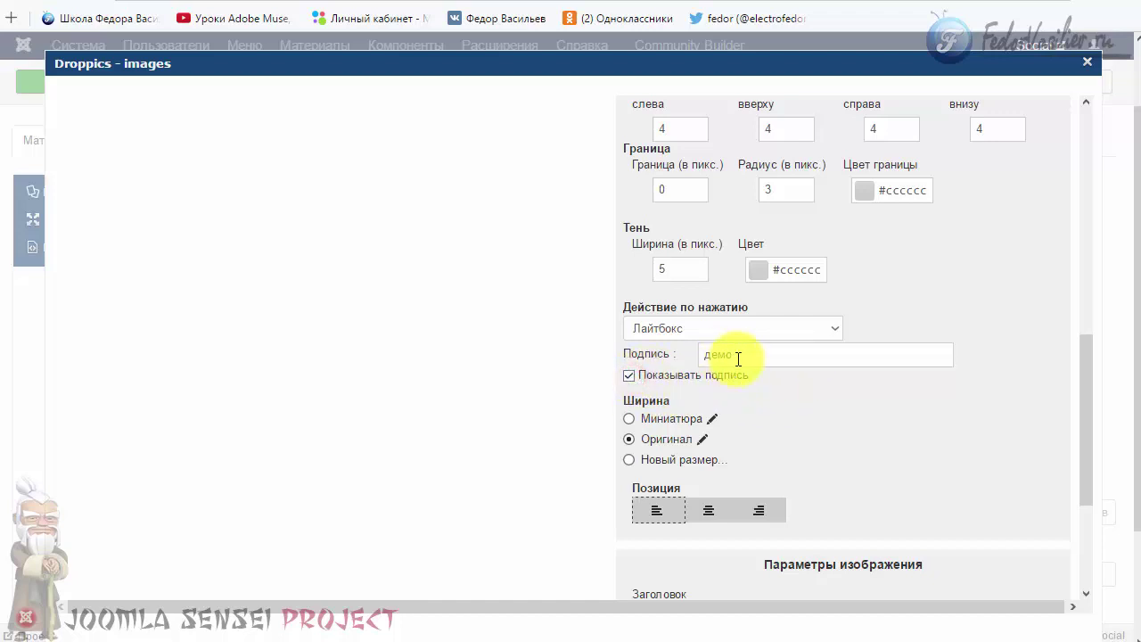
double_click(805, 356)
left_click(853, 408)
Try the "Миниатюра" width for the image, return it to "Оригинал" and check the preview
scroll(651, 419, "down", 1)
left_click(655, 387)
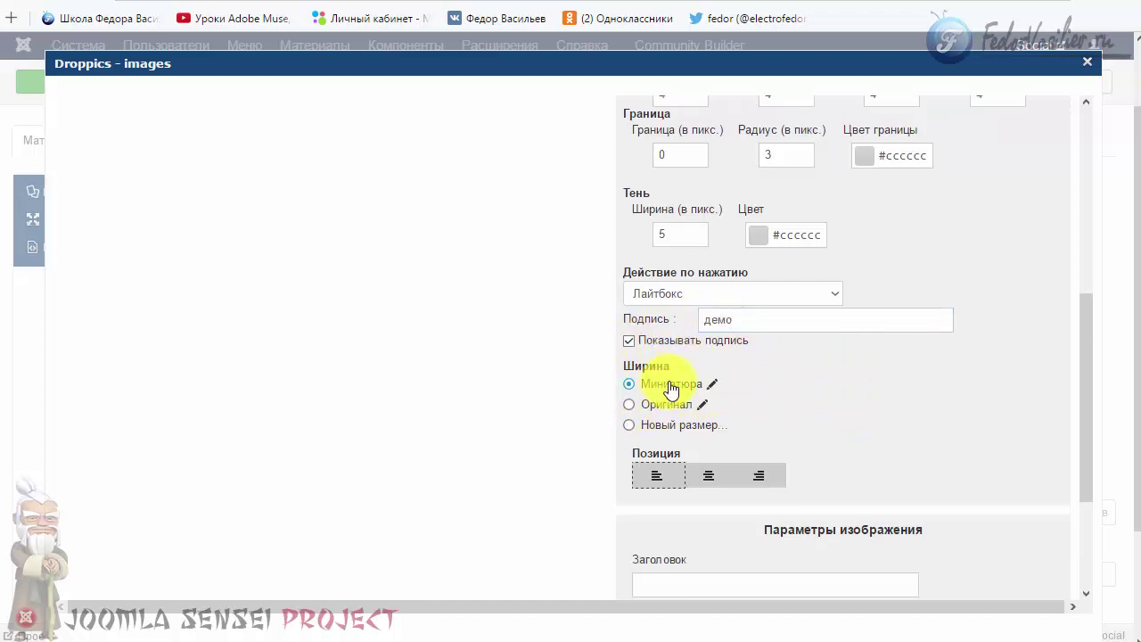
left_click(629, 404)
scroll(793, 414, "up", 8)
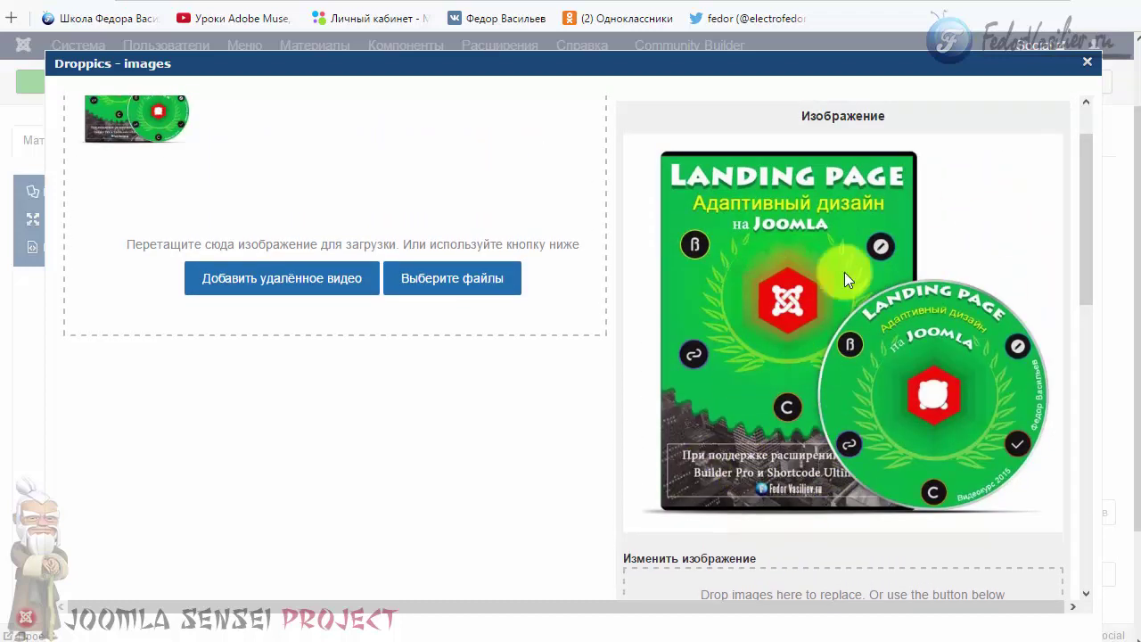
Set the image's width to "Миниатюра" and check the resulting preview
scroll(784, 339, "down", 9)
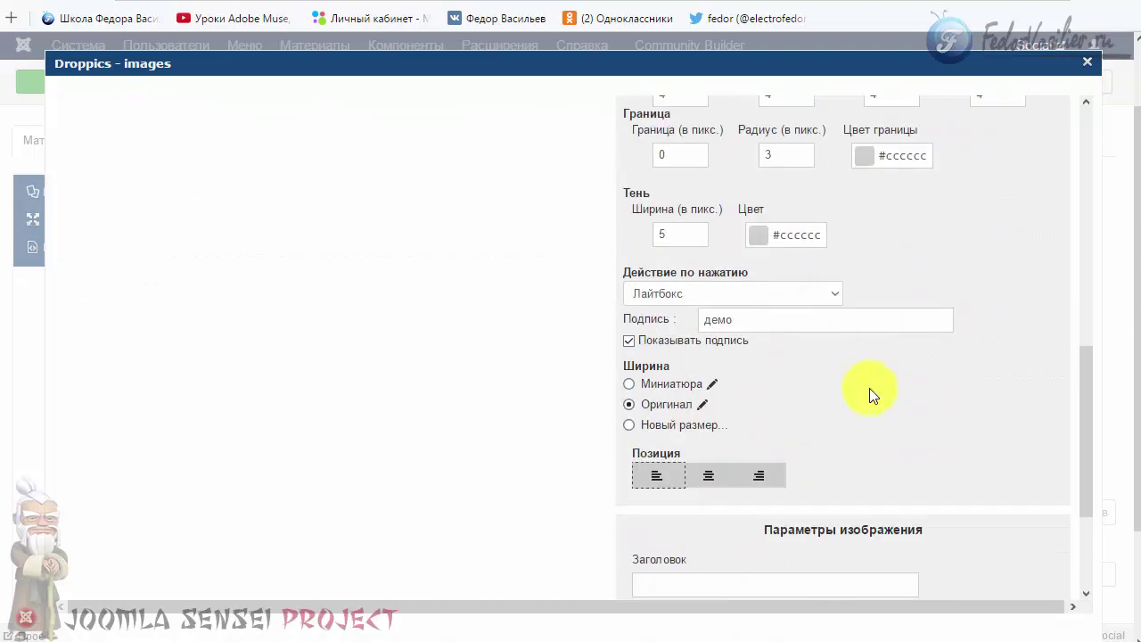
left_click(628, 206)
scroll(881, 433, "up", 8)
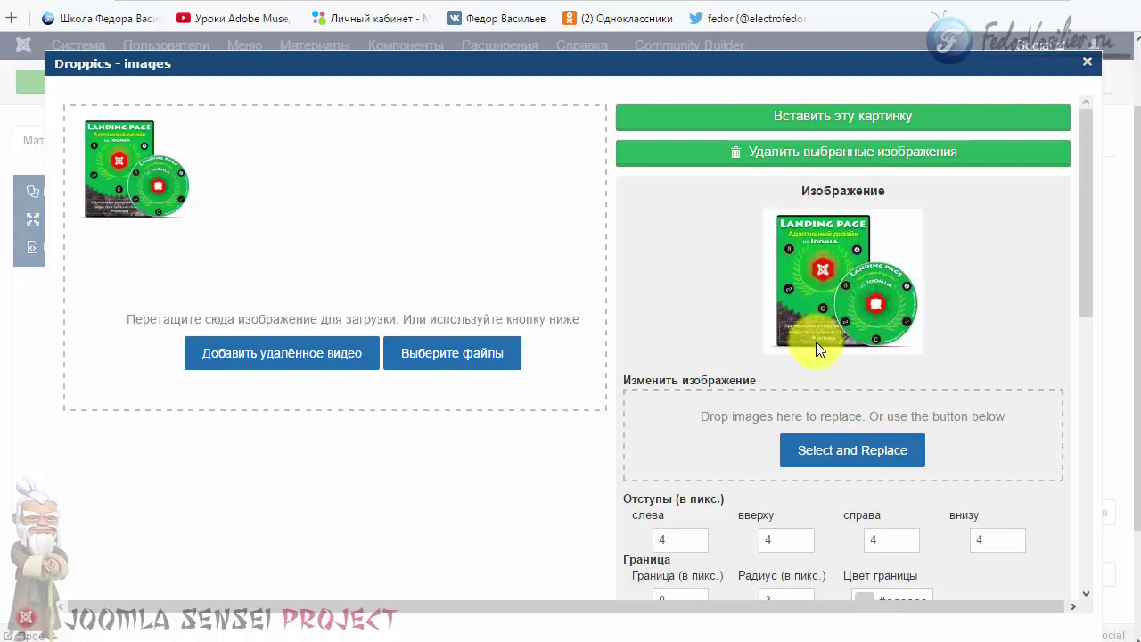
scroll(670, 412, "down", 5)
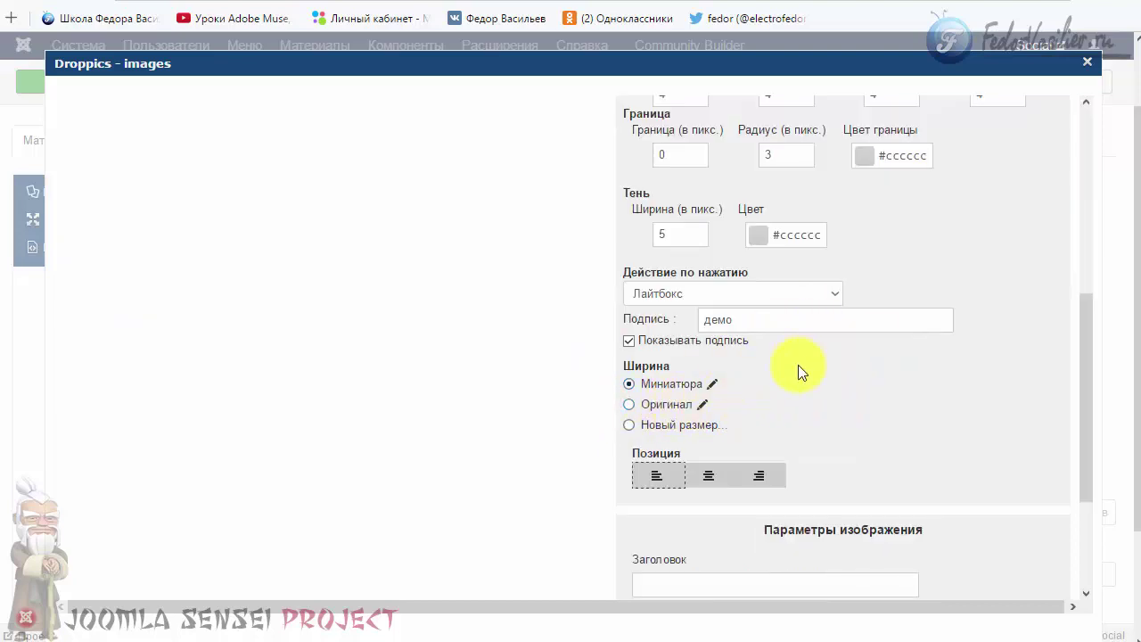
scroll(797, 374, "up", 5)
scroll(918, 352, "down", 5)
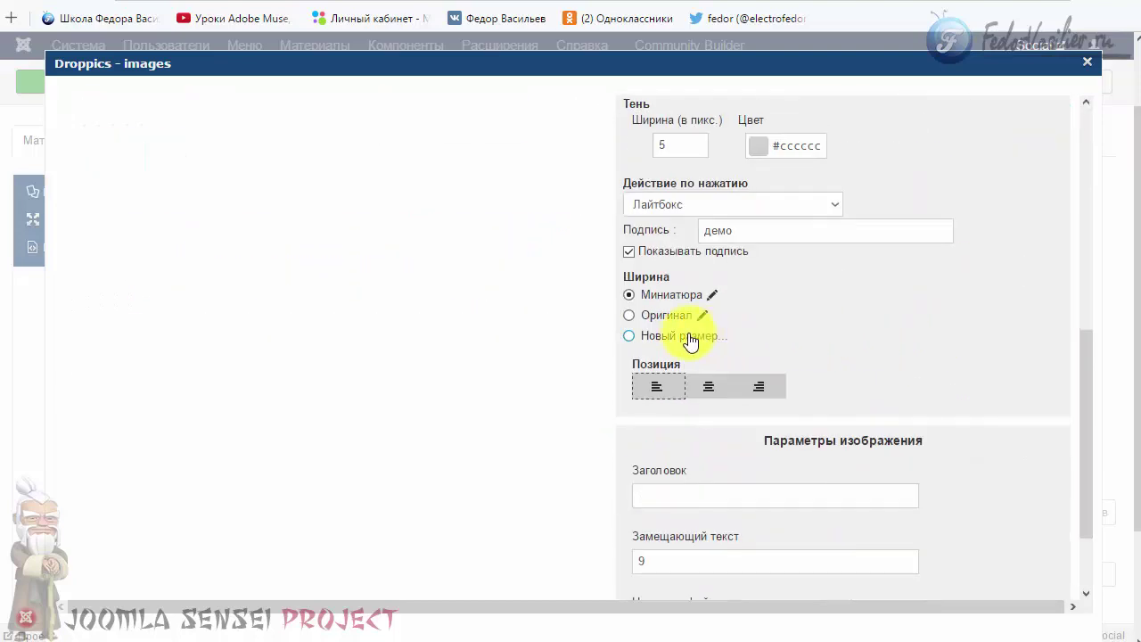
Choose "Новый размер" as the image's width and enter a size of 300 x 300 px
left_click(629, 337)
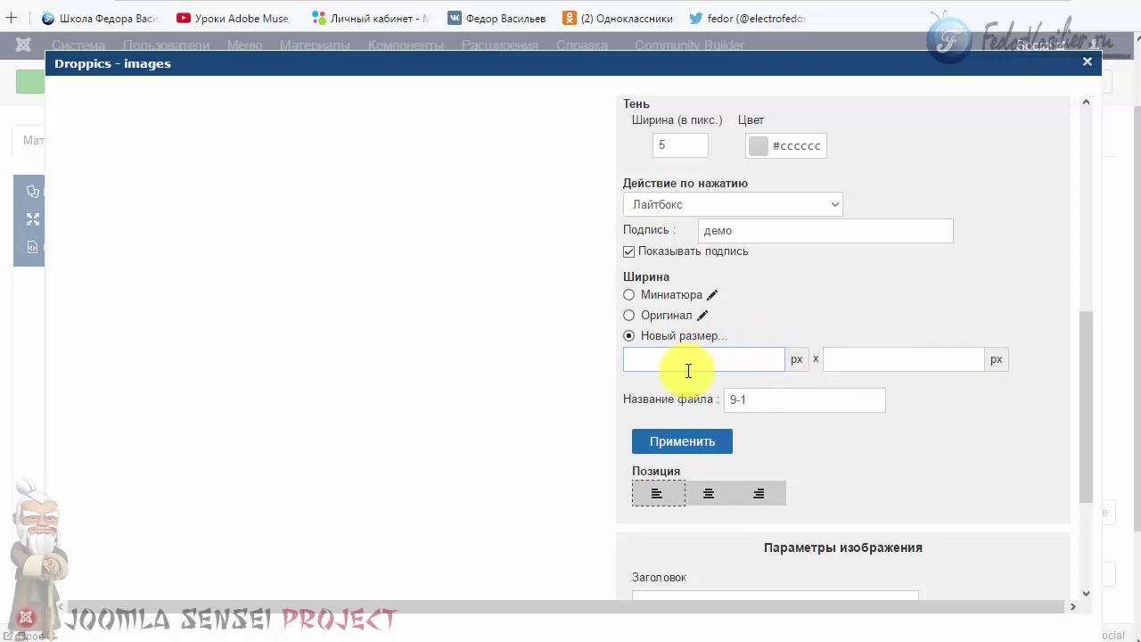
type("300")
left_click(835, 359)
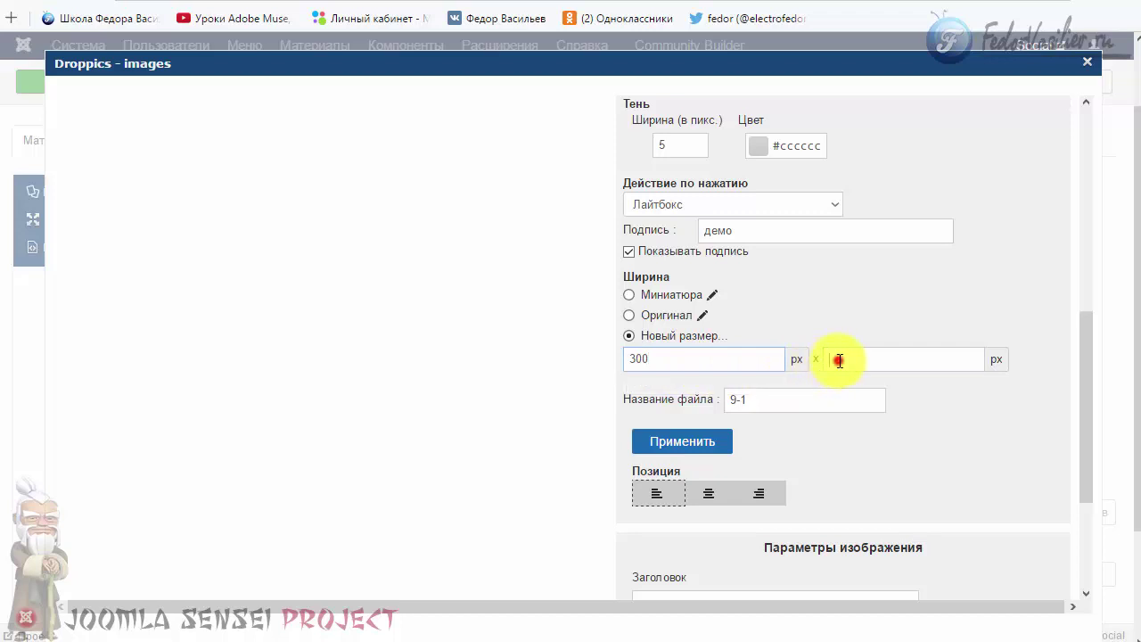
type("300")
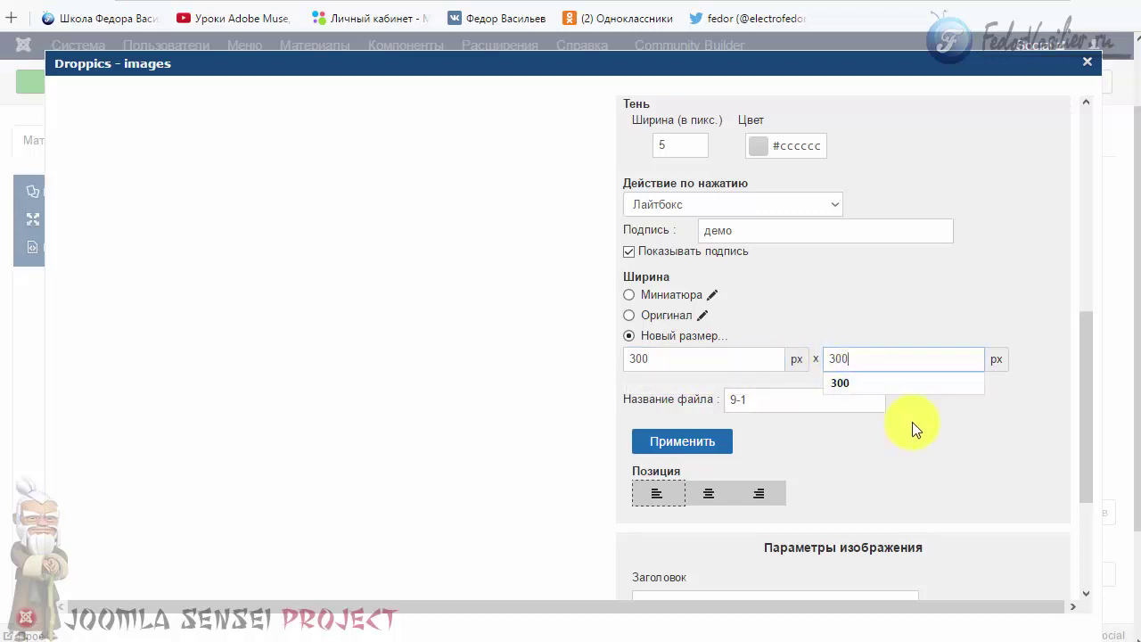
left_click(910, 421)
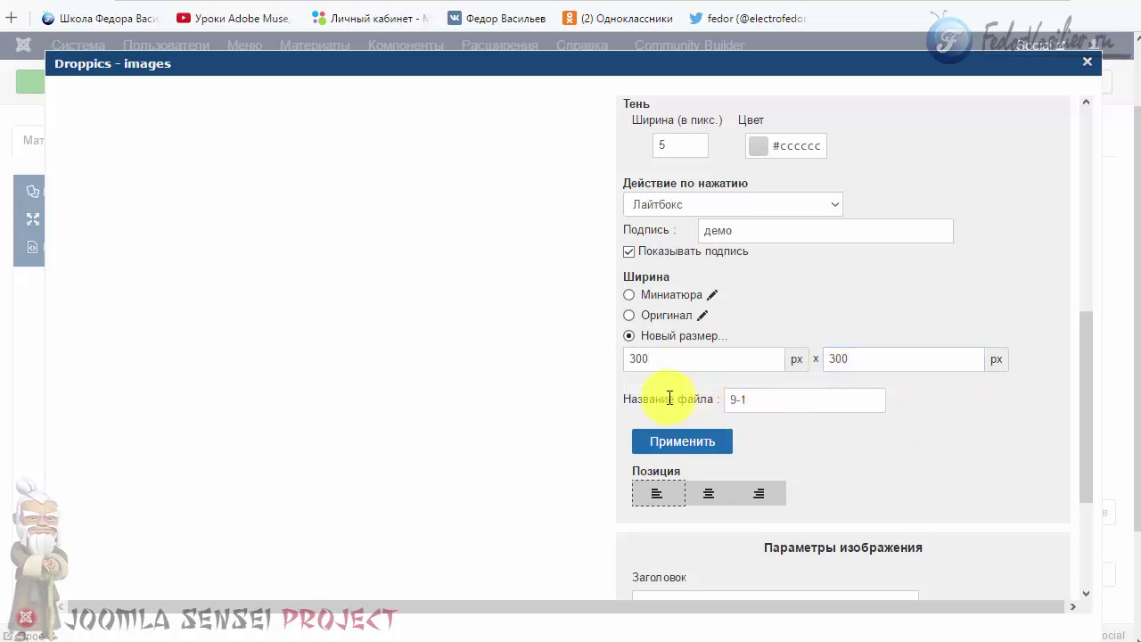
triple_click(787, 398)
left_click(950, 440)
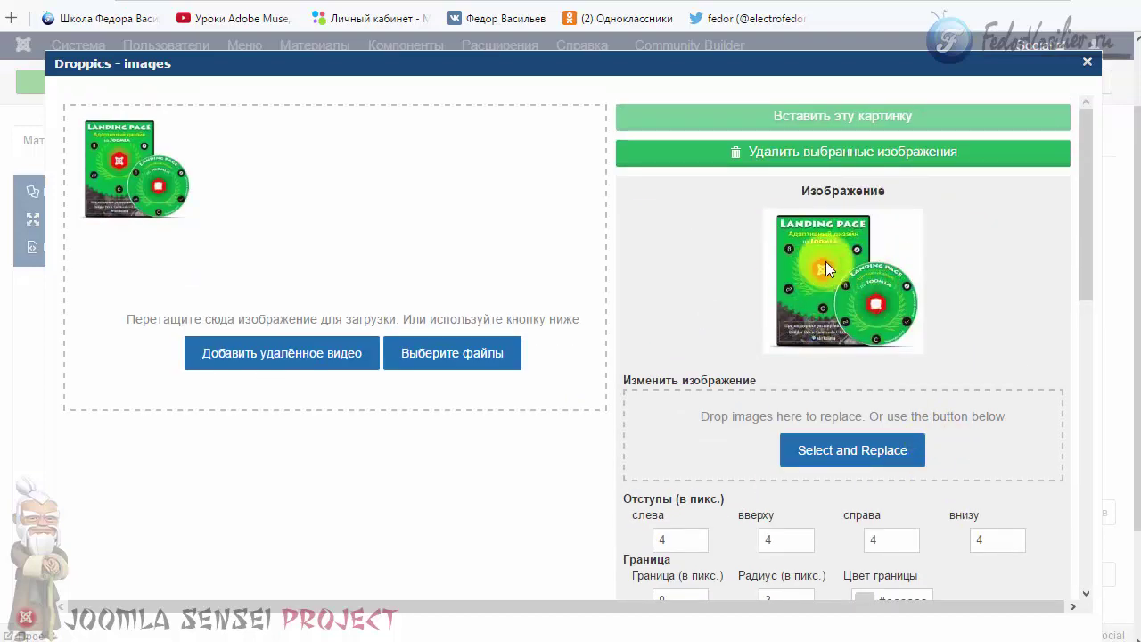
Review the image preview against the width and height entered for the new size
scroll(825, 261, "down", 6)
double_click(695, 360)
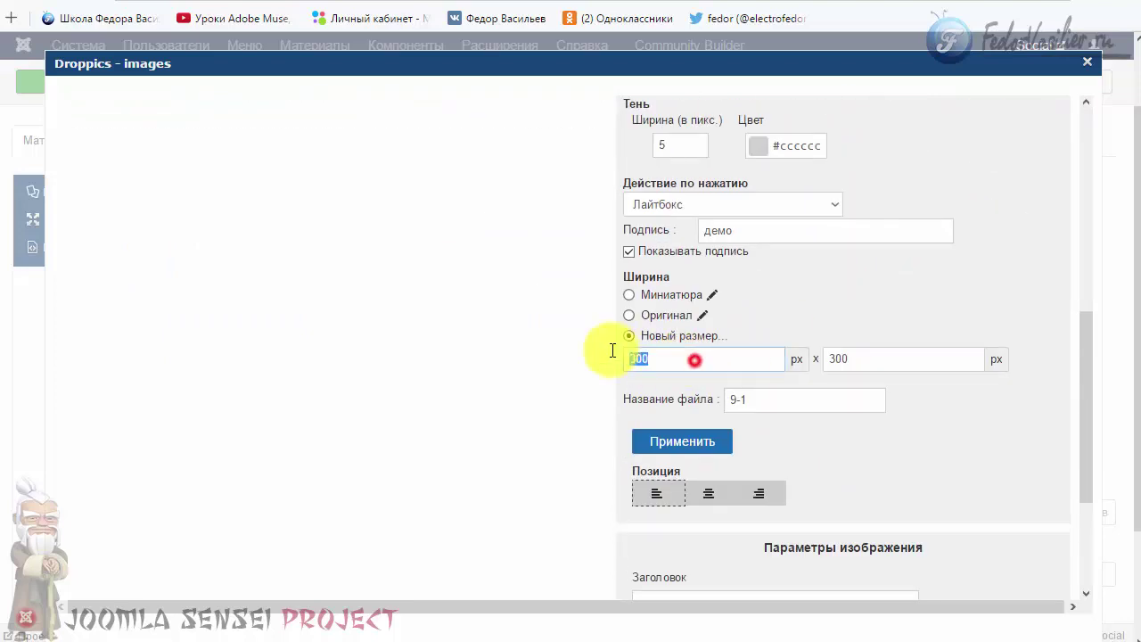
left_click(952, 404)
scroll(861, 351, "up", 4)
scroll(840, 232, "up", 1)
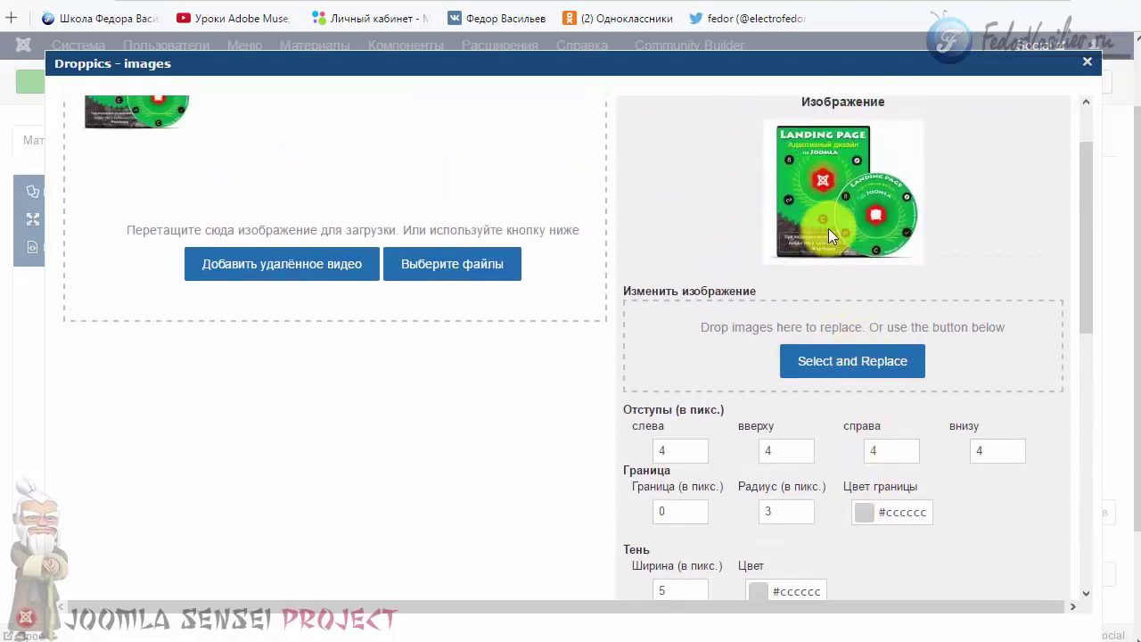
scroll(848, 262, "down", 7)
scroll(624, 240, "up", 1)
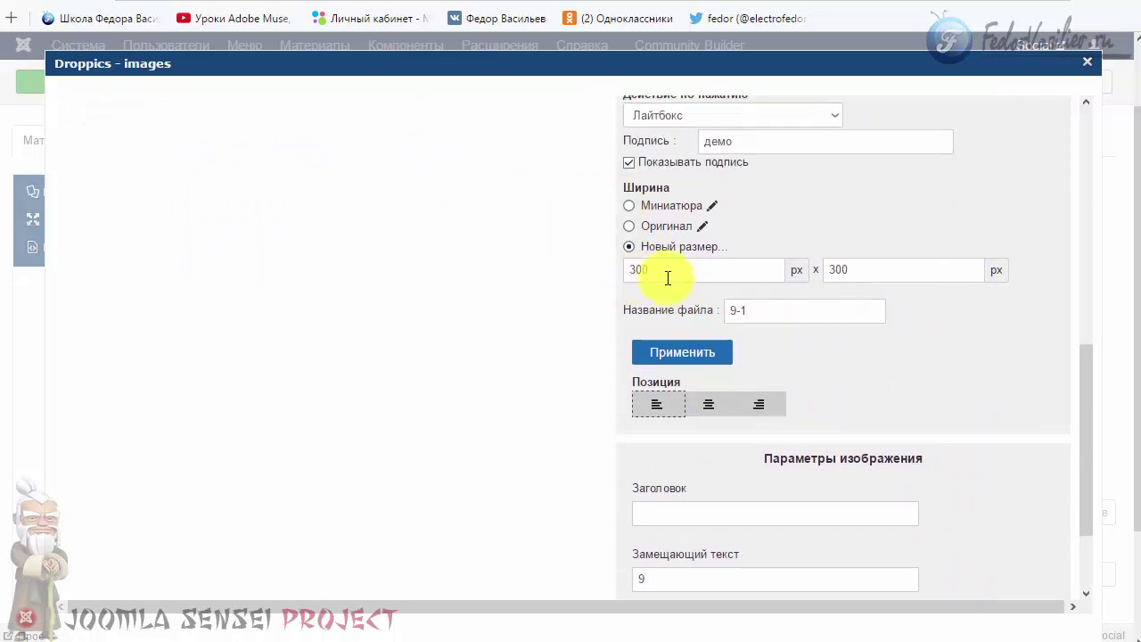
double_click(858, 269)
double_click(681, 271)
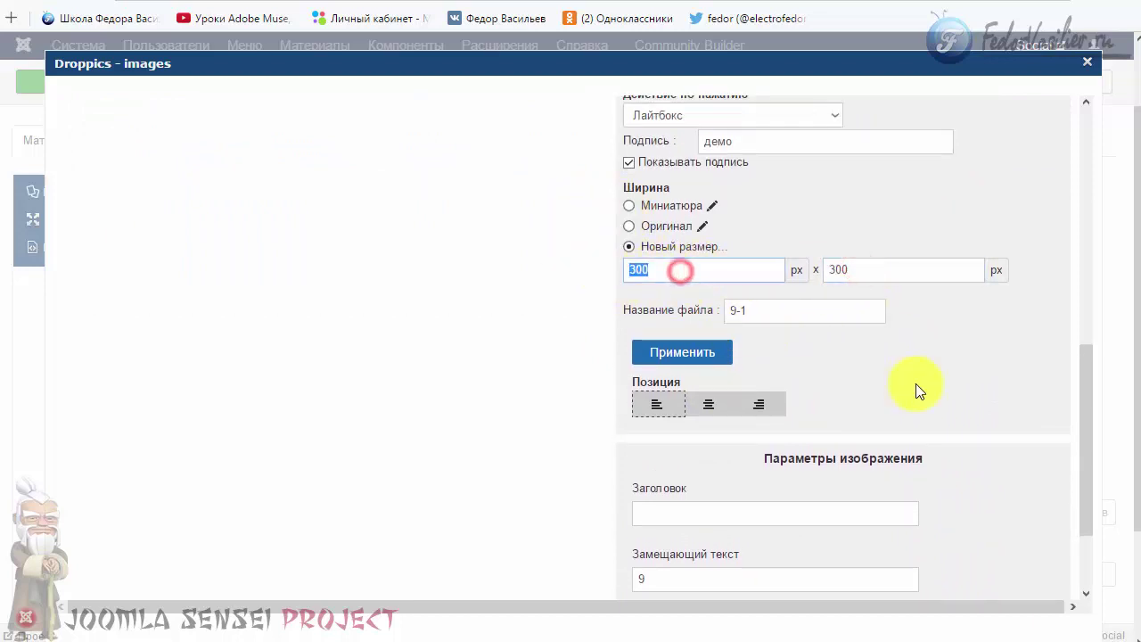
left_click(915, 383)
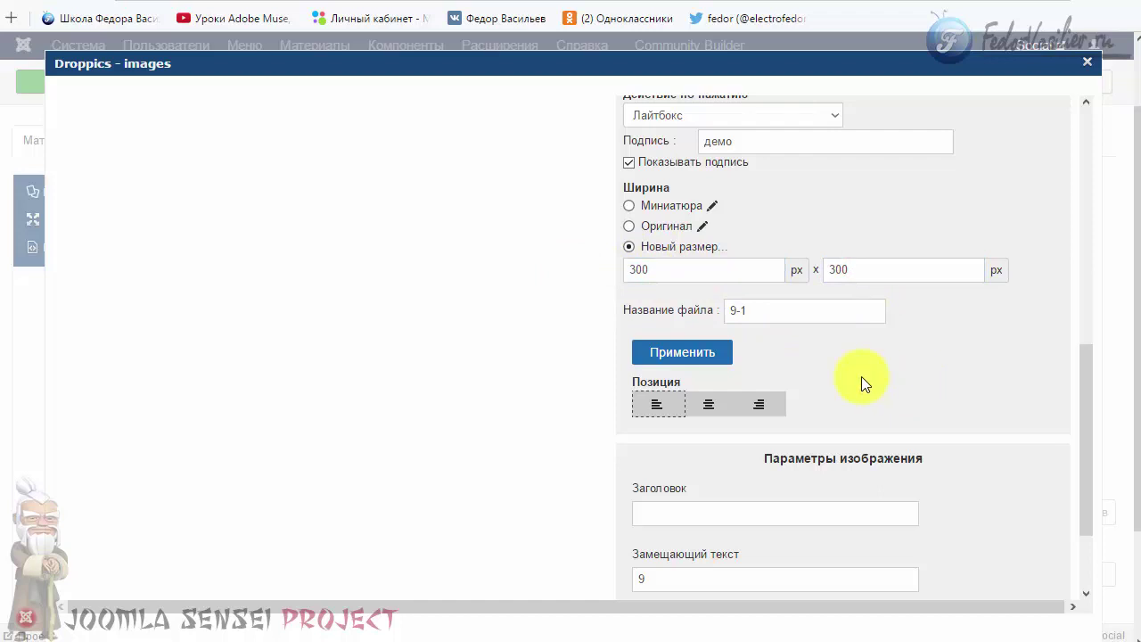
Apply the new 300 x 300 px size with the file name "9-1" and dismiss the notification
scroll(713, 338, "up", 2)
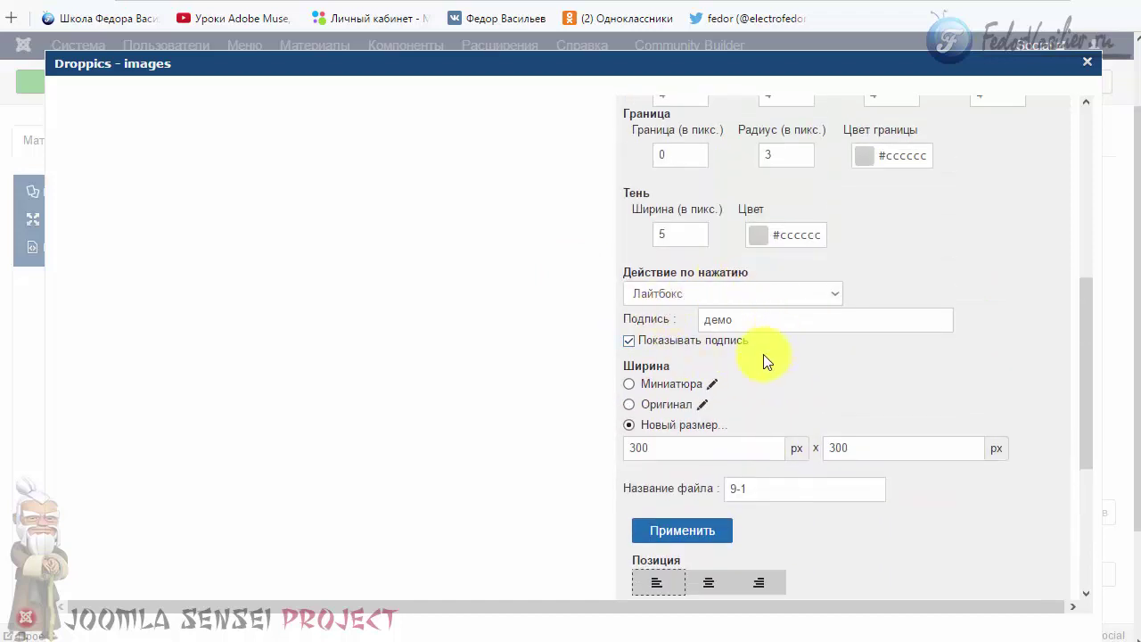
scroll(839, 335, "down", 1)
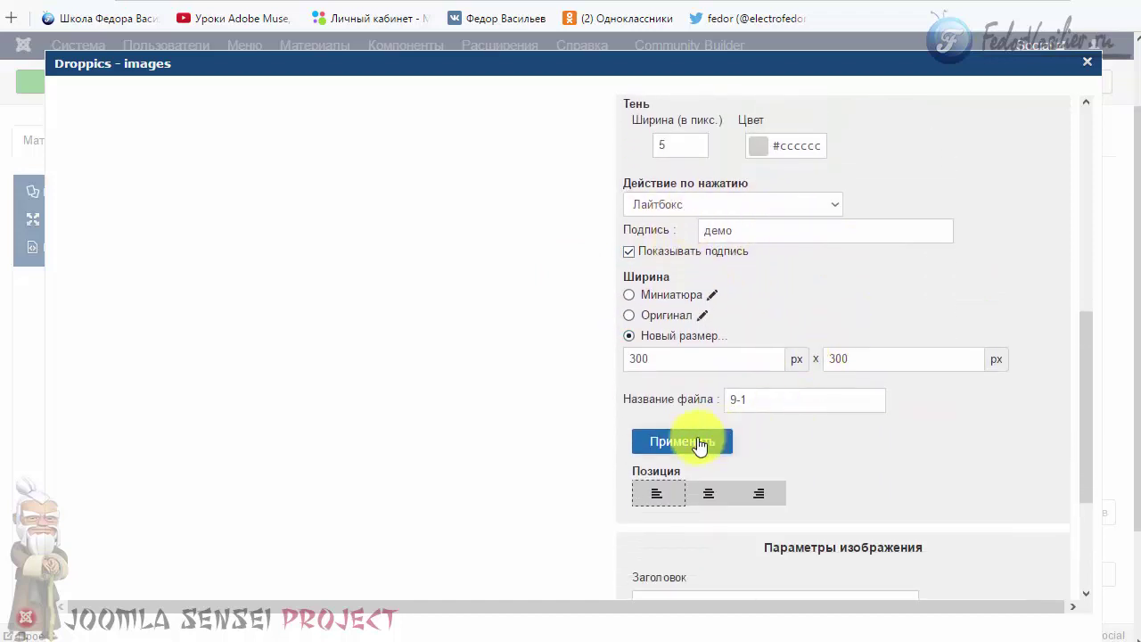
left_click(700, 443)
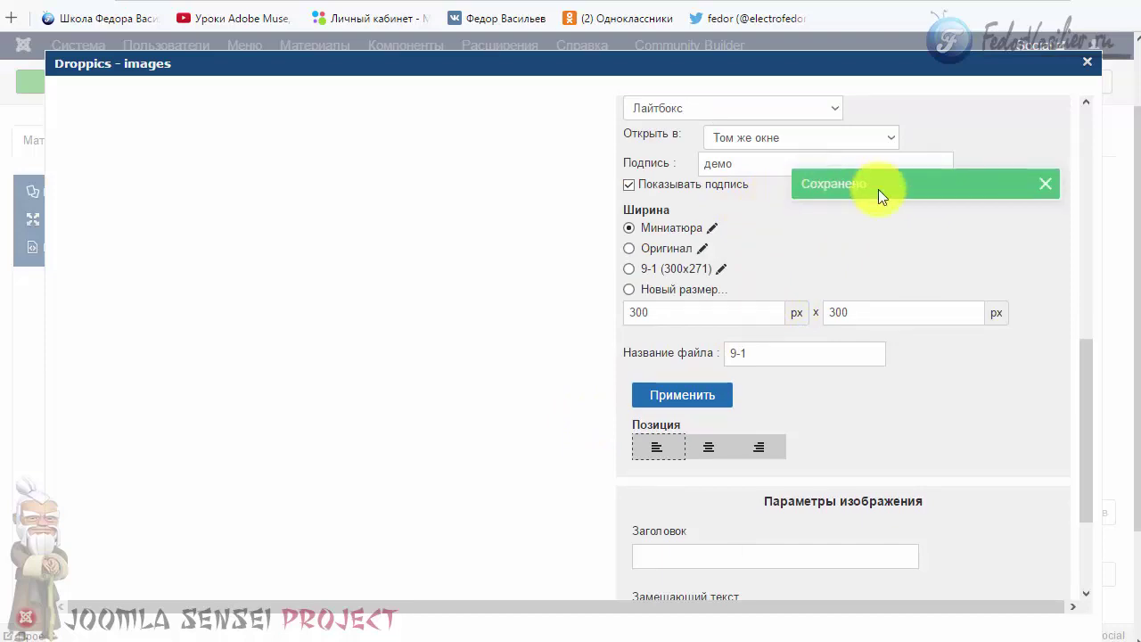
left_click(1045, 184)
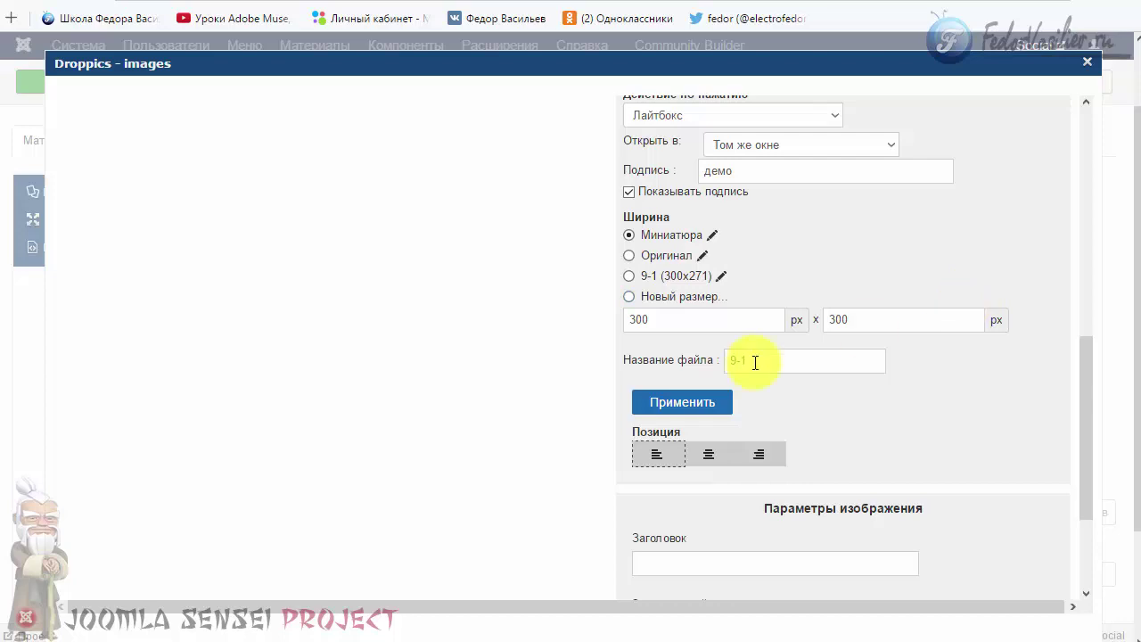
Try the centre and right positions for the image and return it to the left position
left_click(706, 454)
left_click(758, 456)
left_click(706, 455)
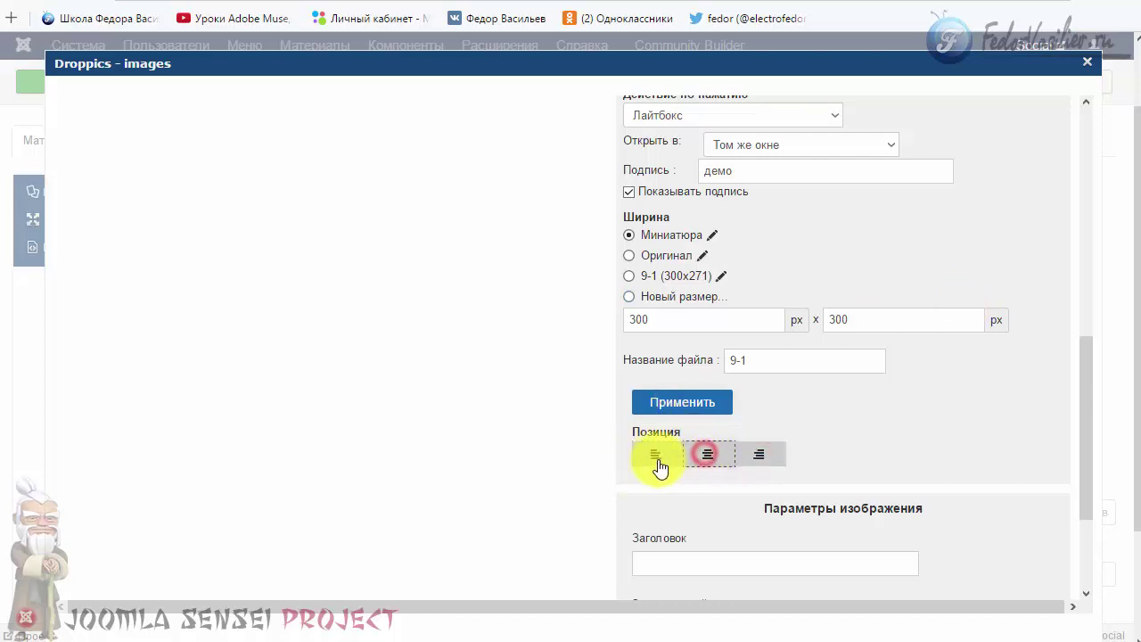
left_click(656, 455)
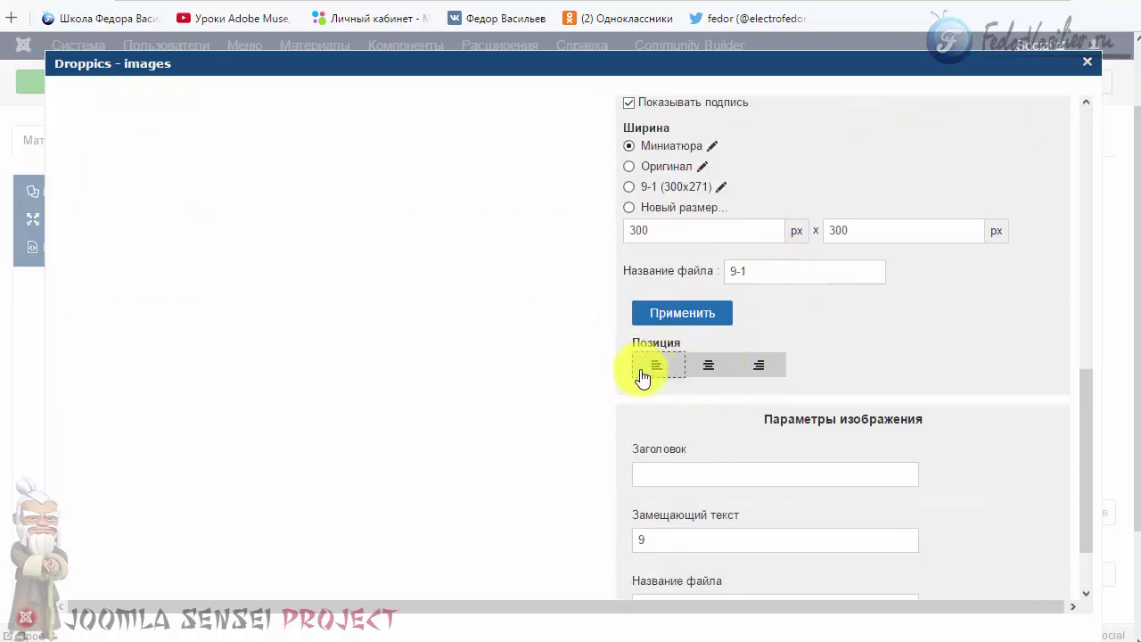
left_click(712, 364)
left_click(760, 367)
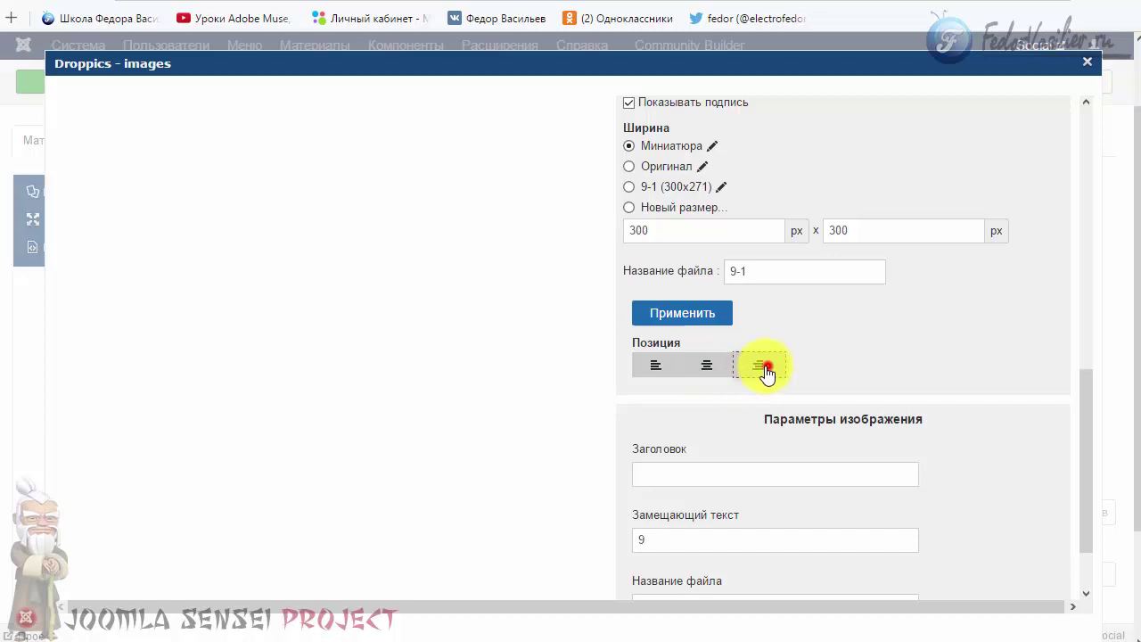
left_click(662, 367)
Examine the image parameters "Заголовок", "Замещающий текст" and "Название файла"
scroll(812, 342, "down", 1)
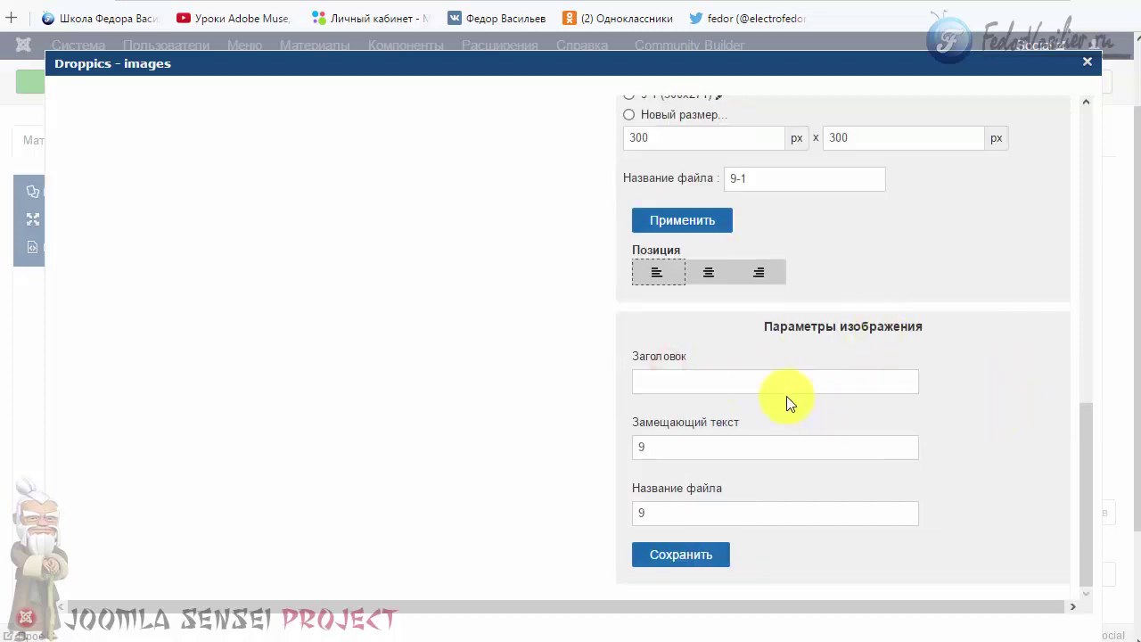
left_click(667, 378)
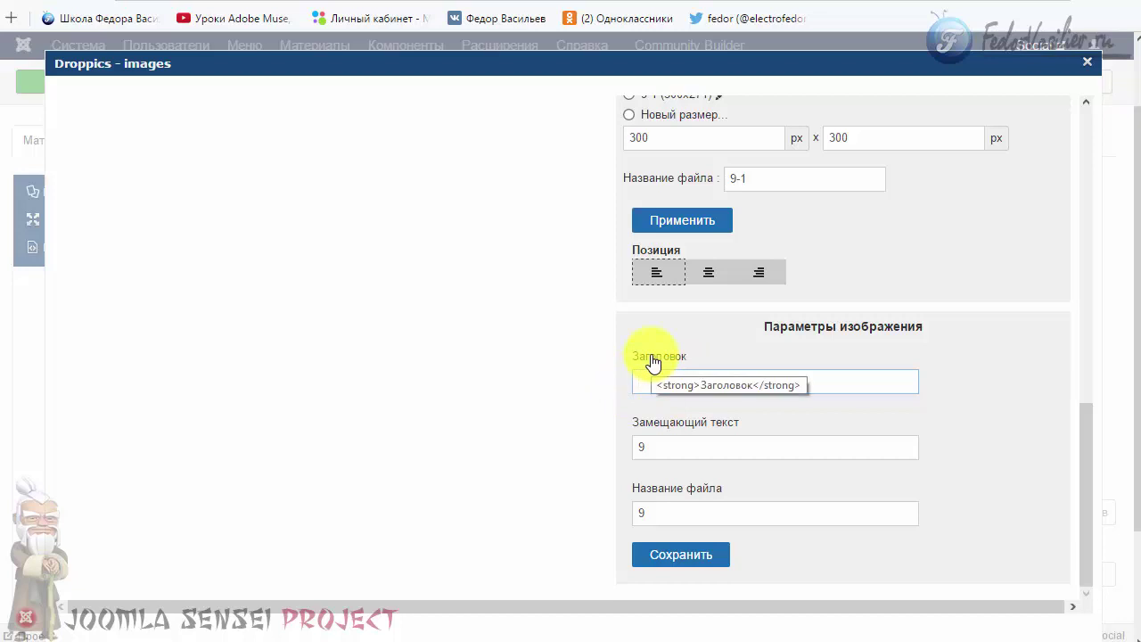
left_click(662, 451)
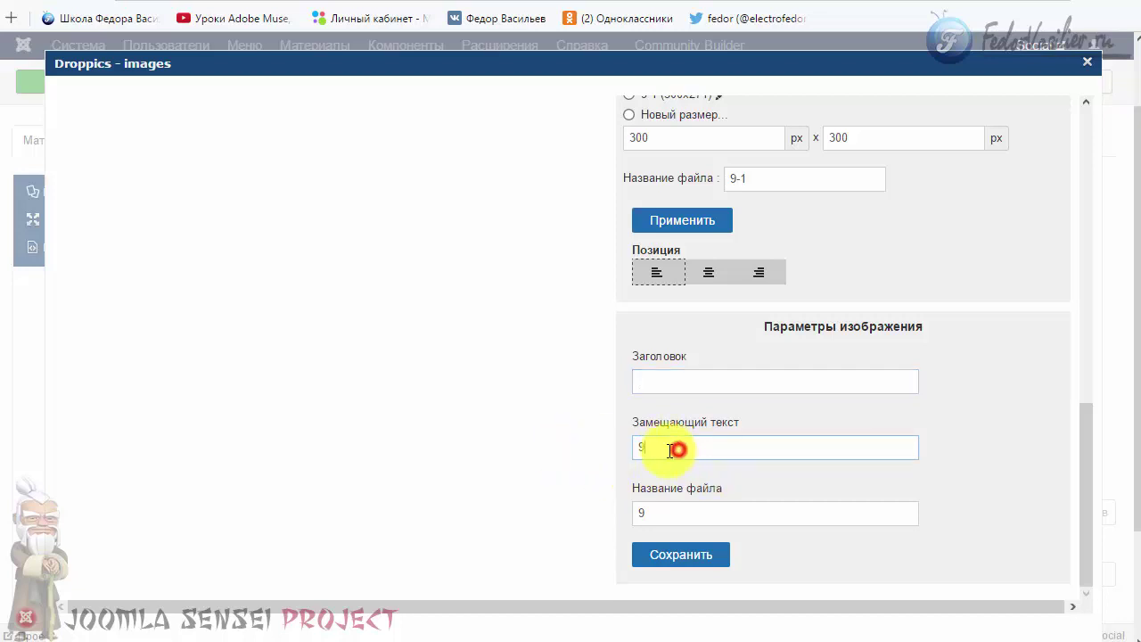
left_click_drag(678, 449, 574, 448)
left_click(729, 519)
left_click_drag(673, 513, 559, 509)
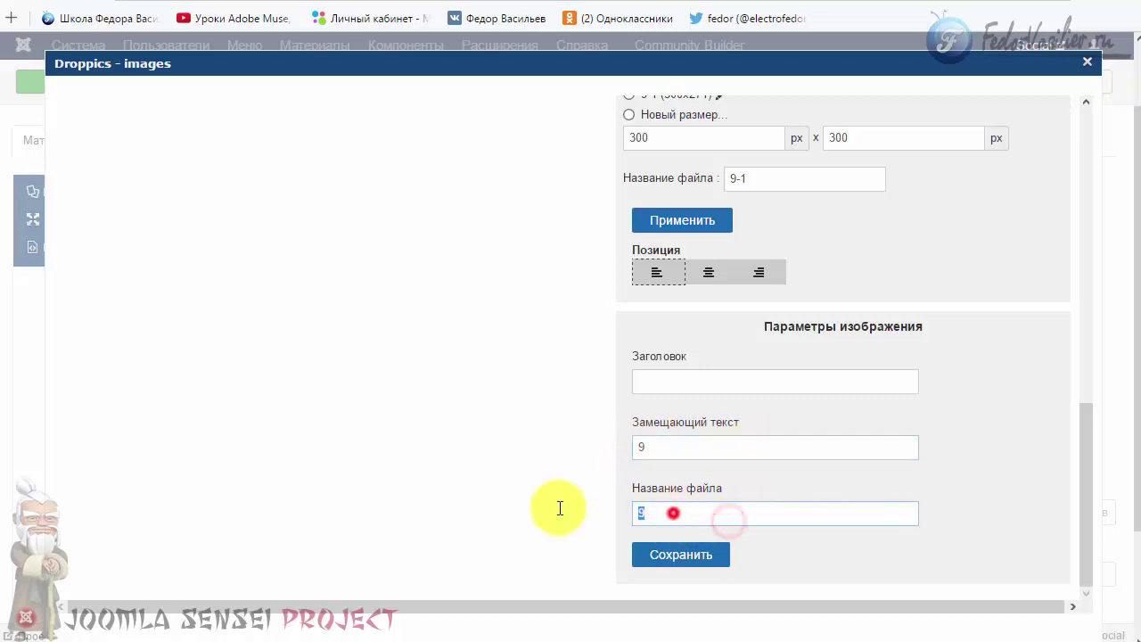
left_click_drag(695, 515, 566, 502)
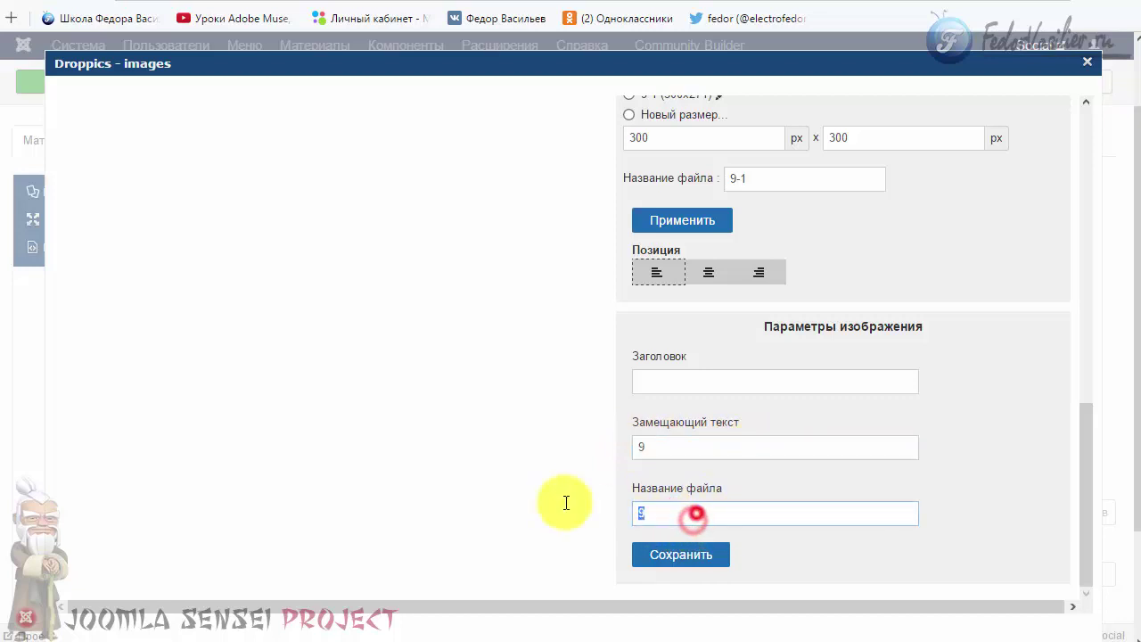
left_click(641, 385)
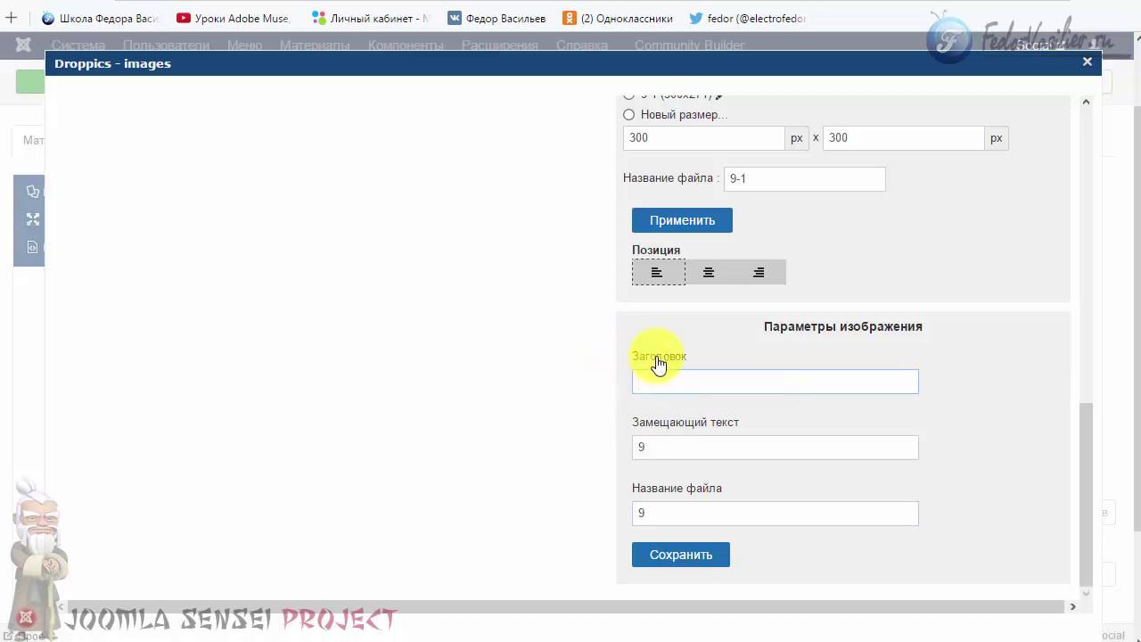
left_click(639, 380)
left_click(675, 378)
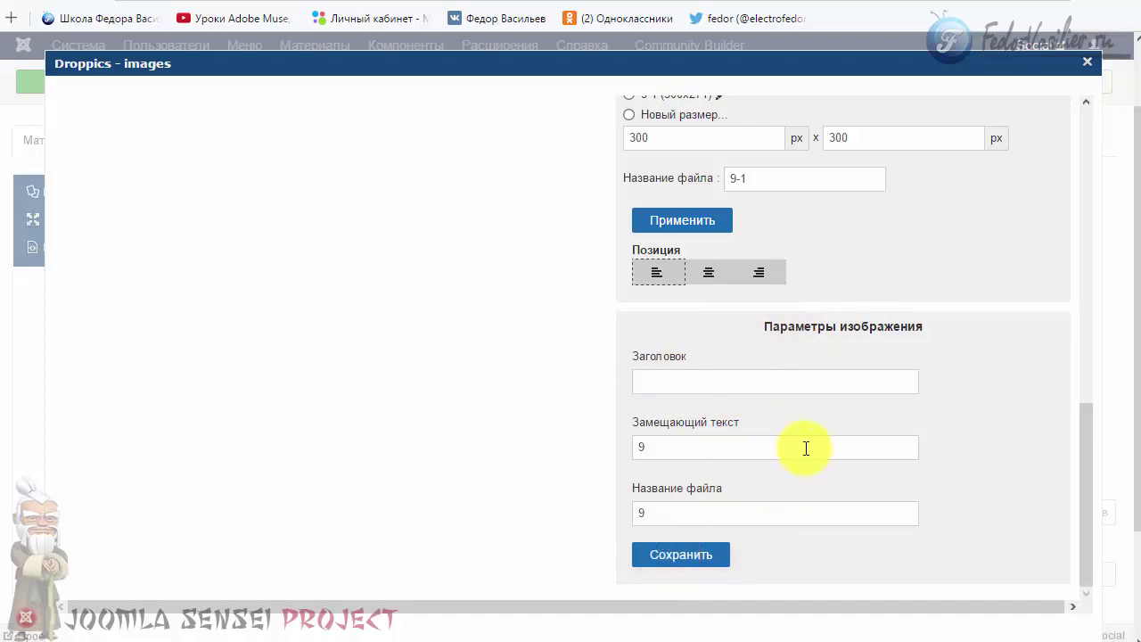
Insert the configured Droppics image into the article "Статья"
scroll(805, 449, "up", 4)
scroll(853, 429, "up", 5)
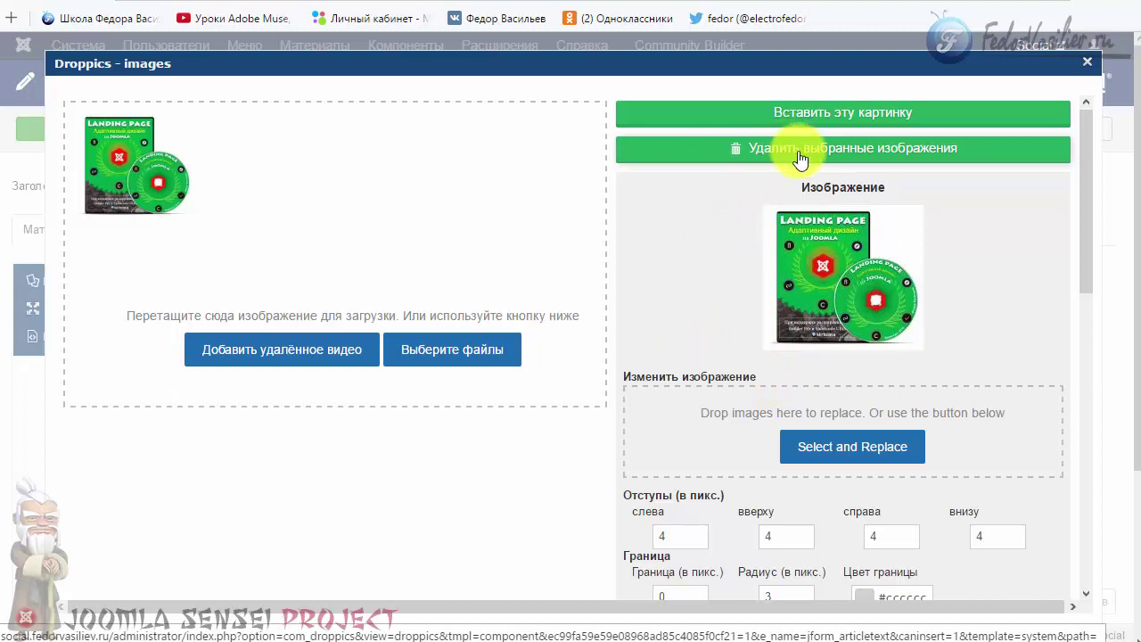
left_click(820, 114)
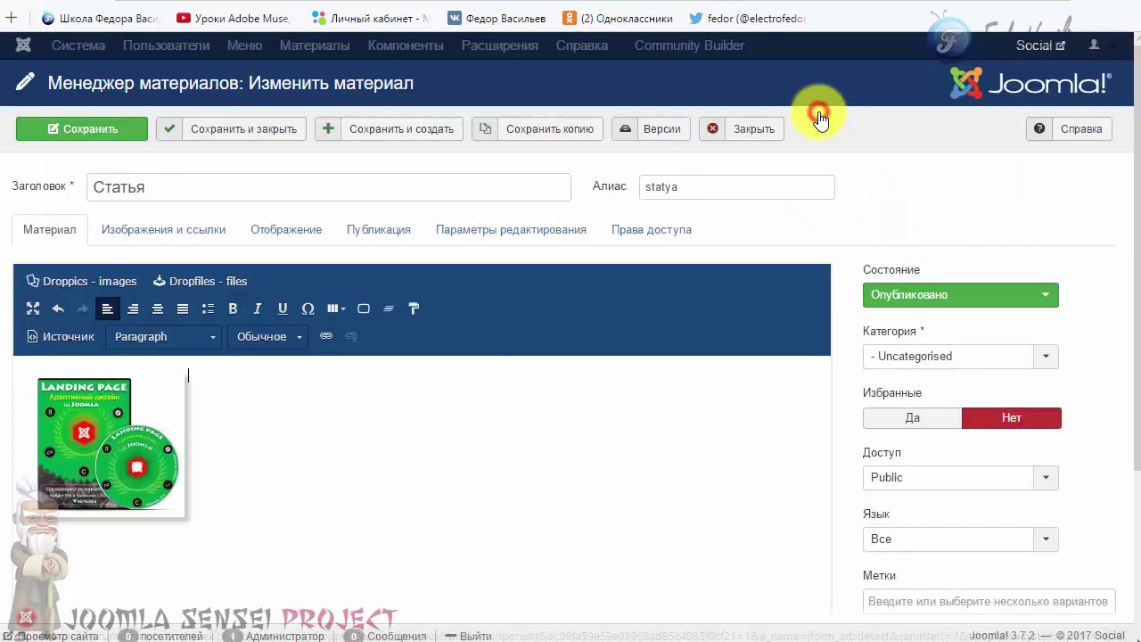
Check the inserted image in the editor and save the article "Статья"
scroll(268, 526, "down", 2)
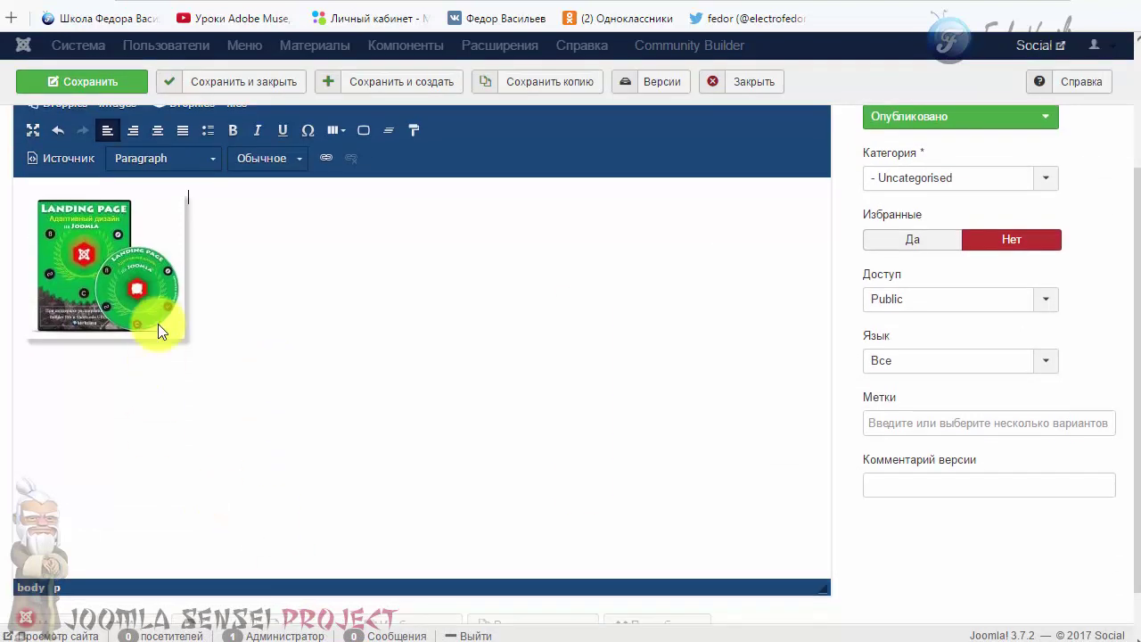
left_click(191, 195)
scroll(468, 362, "up", 2)
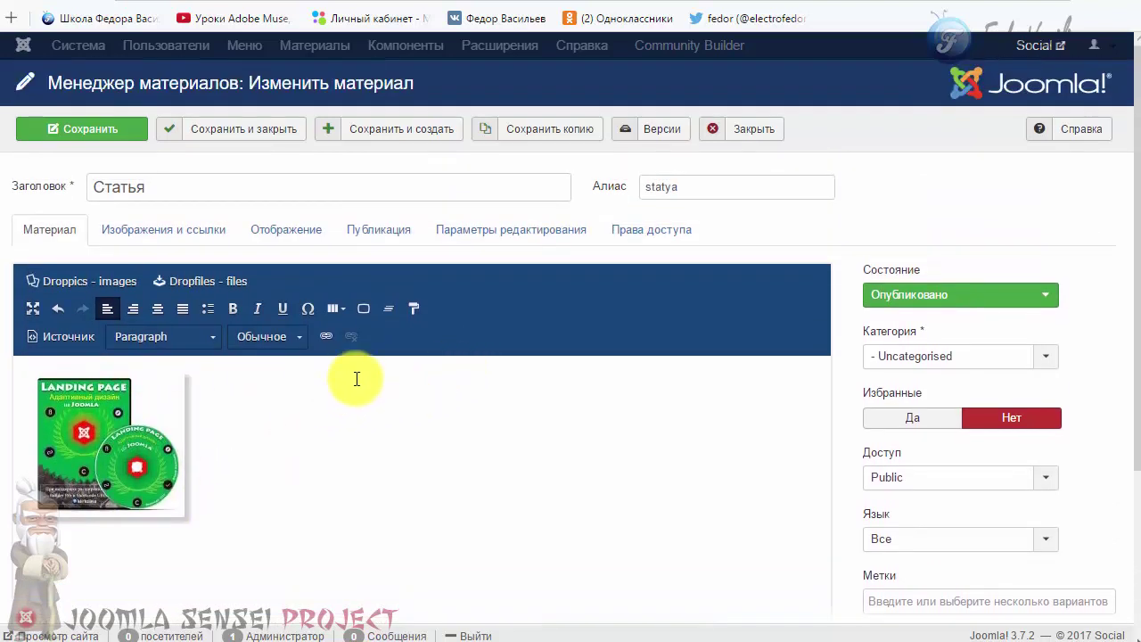
left_click(96, 130)
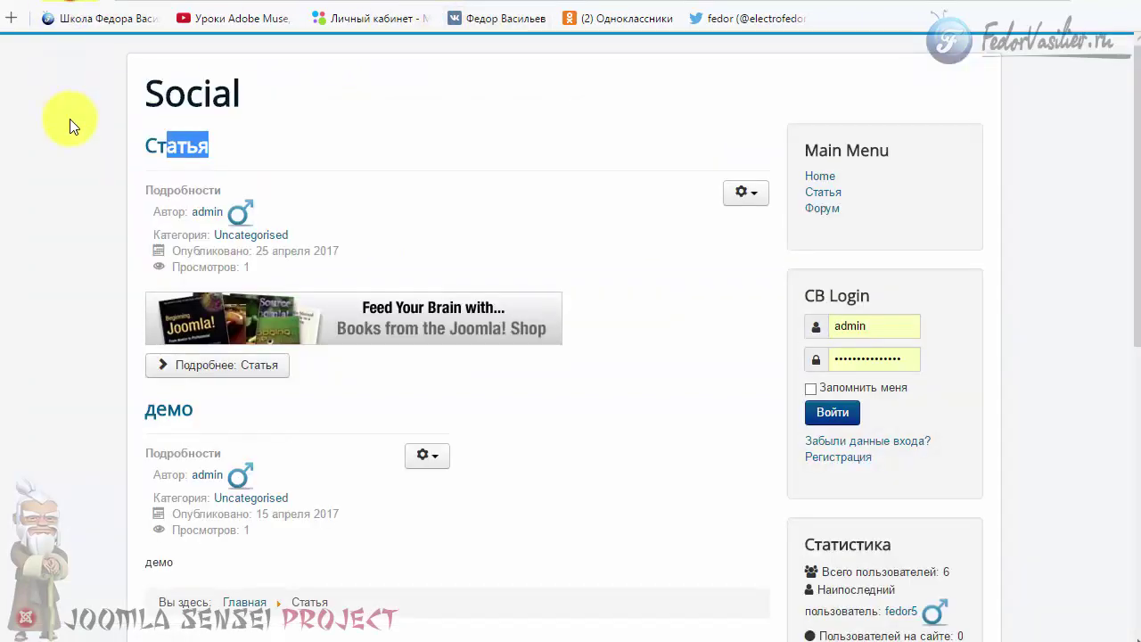
Switch to the site's front end, refresh the page and view the image in the article "Статья"
key("F5")
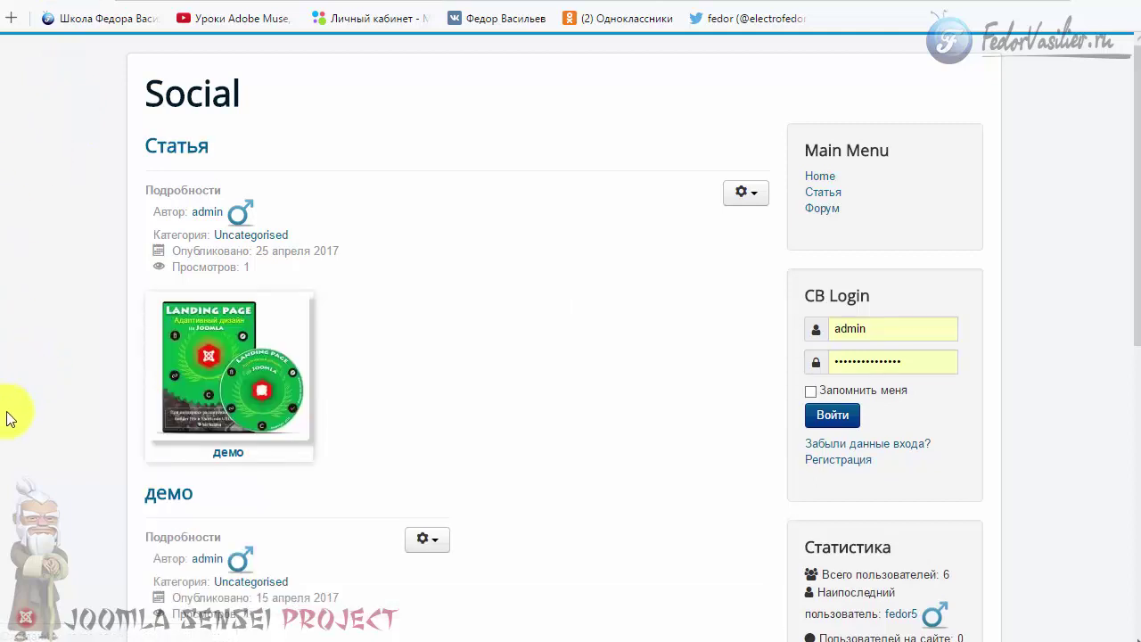
scroll(503, 295, "down", 2)
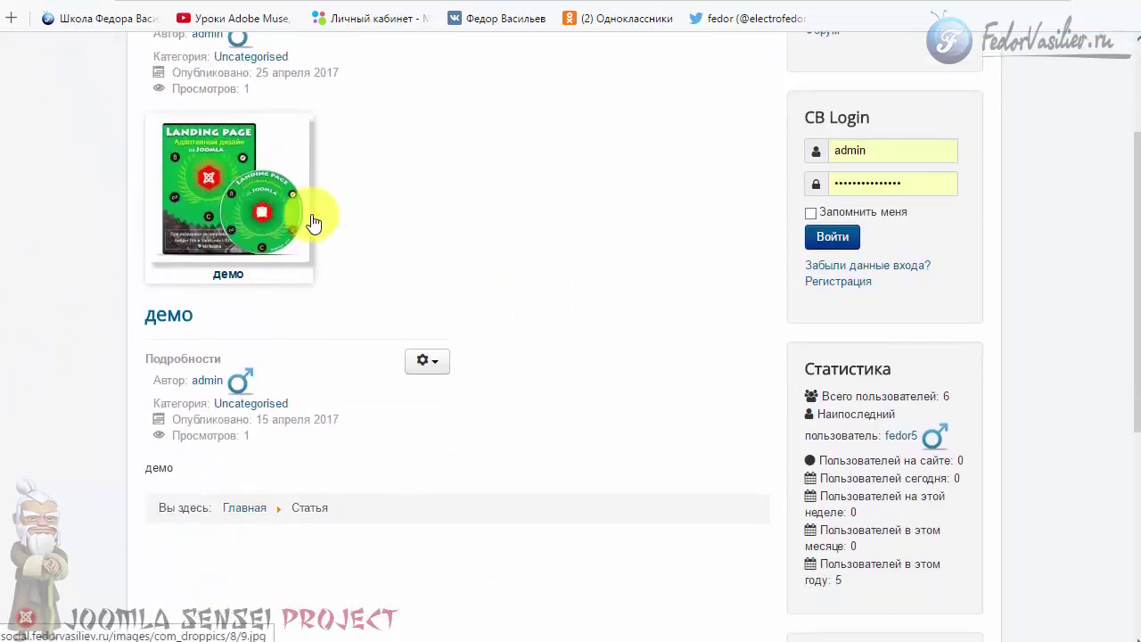
Open the image of the article "Статья" in the lightbox, view it enlarged and close it
scroll(314, 223, "up", 2)
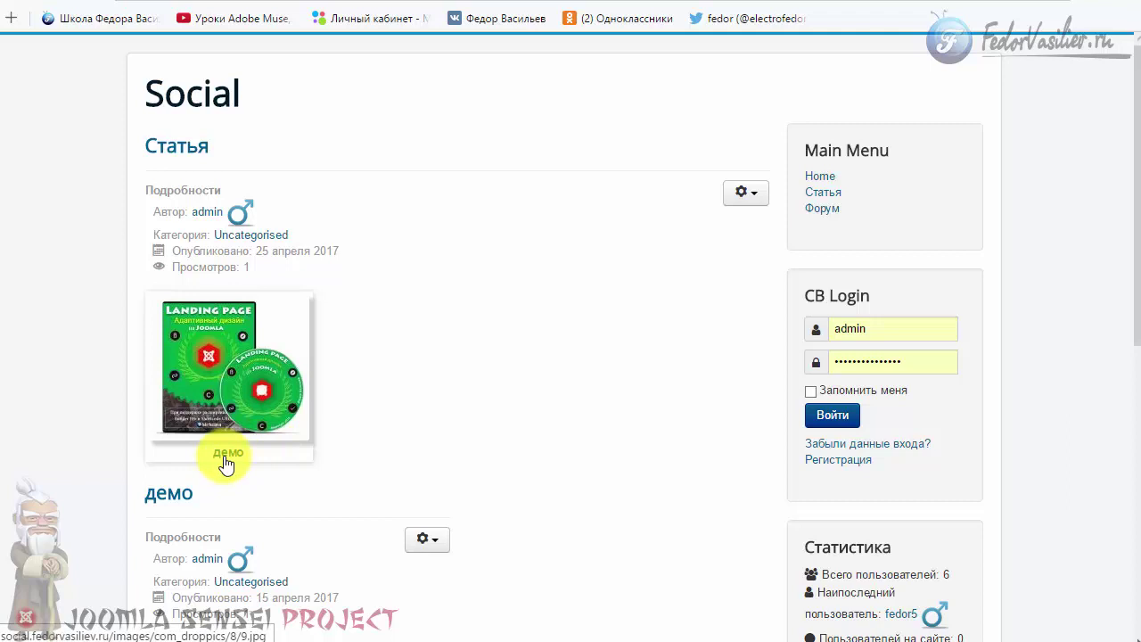
left_click(228, 368)
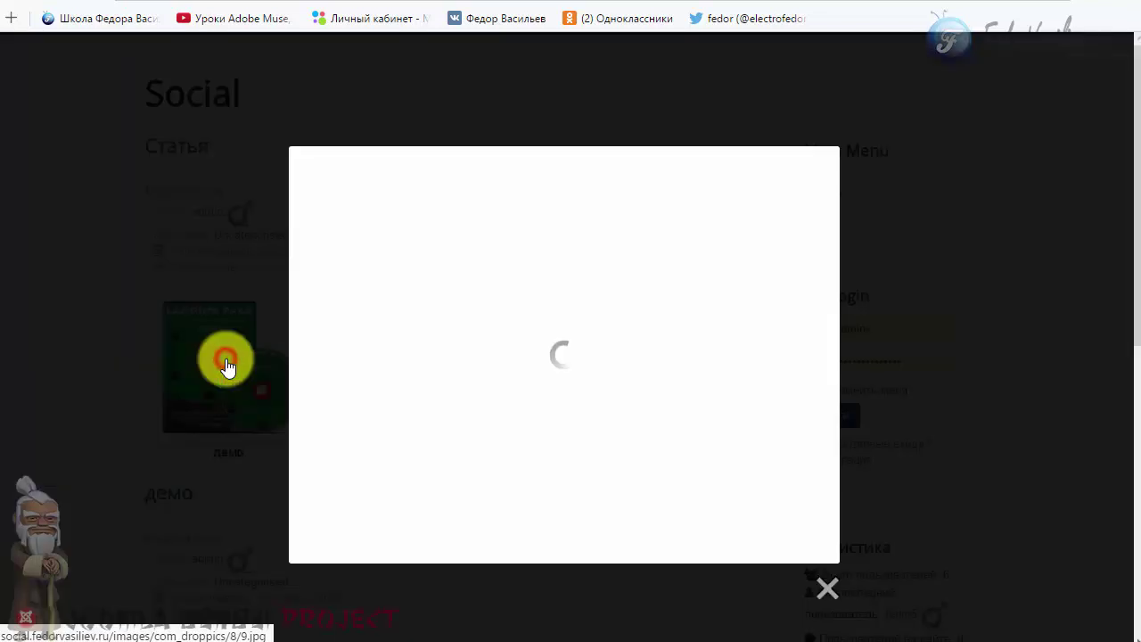
scroll(201, 299, "down", 2)
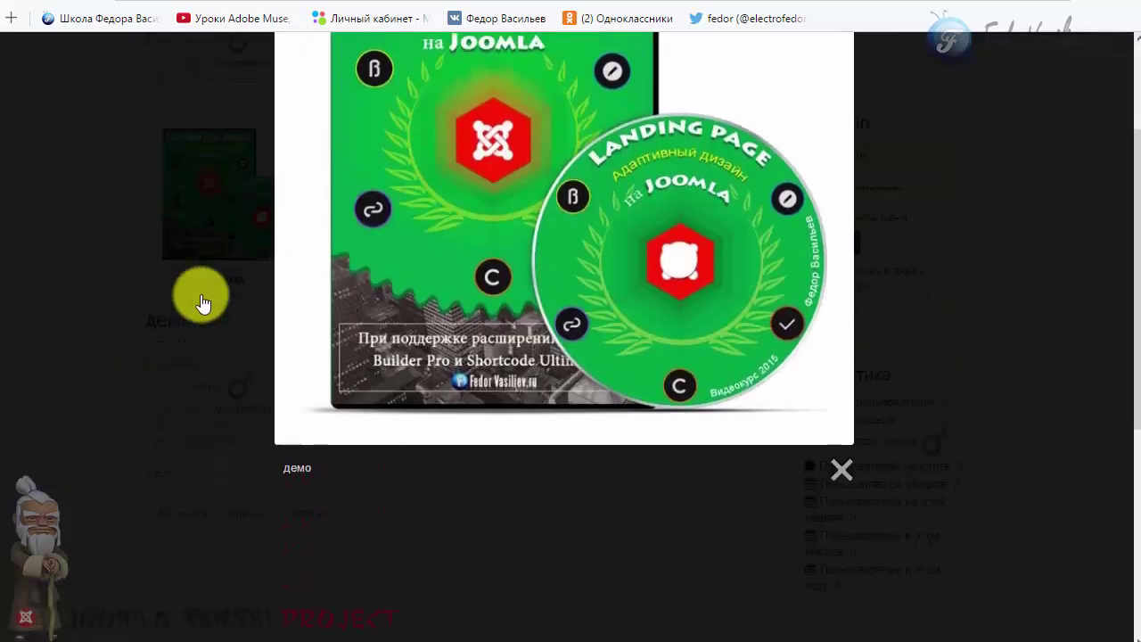
left_click(841, 466)
Enlarge the article's image again, examine the lightbox picture and its caption "демо", and close the lightbox
left_click(247, 361)
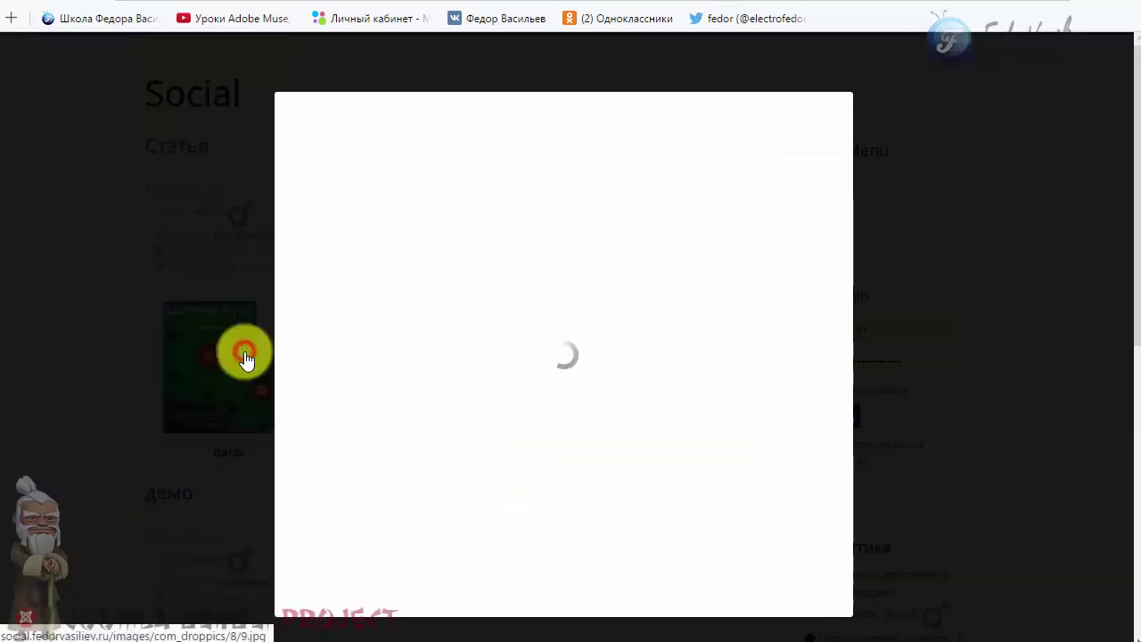
scroll(659, 376, "down", 1)
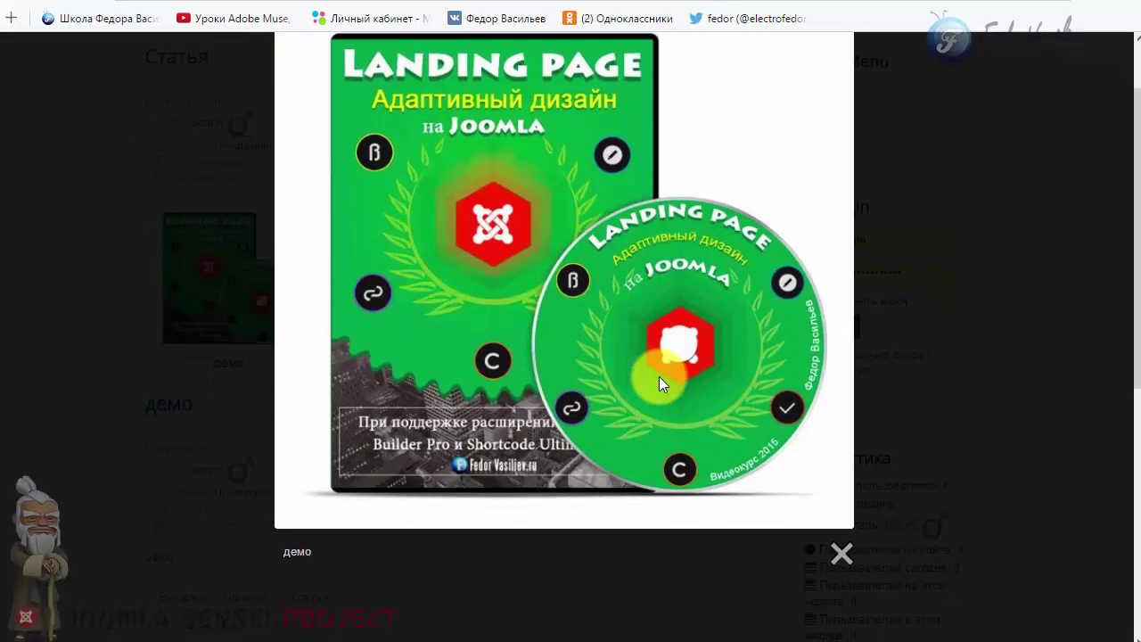
scroll(866, 437, "up", 1)
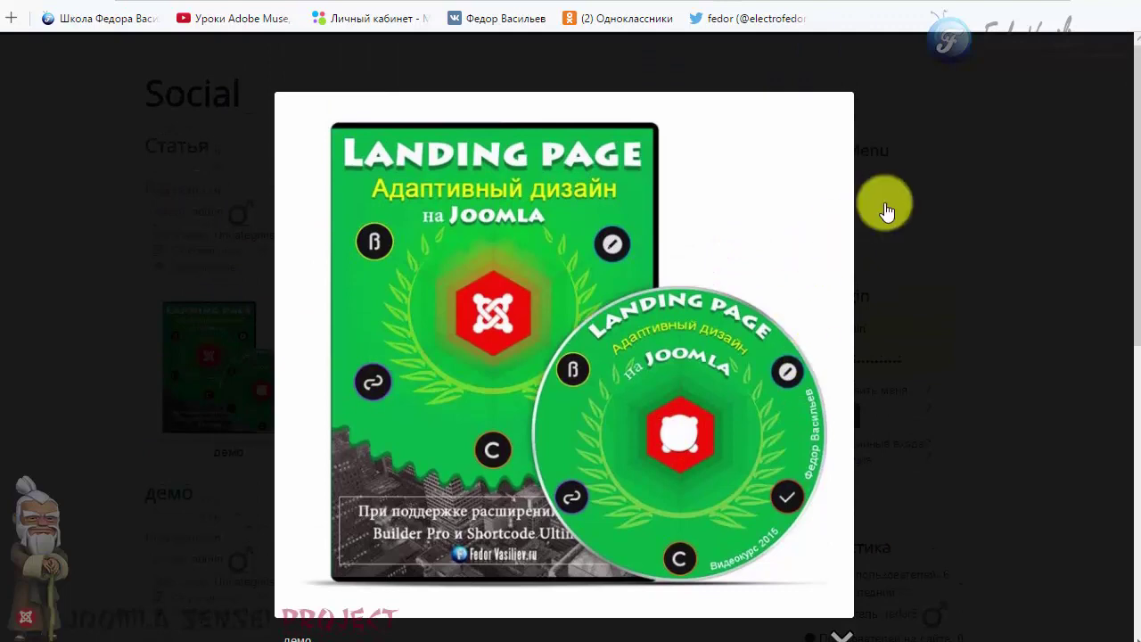
scroll(1003, 347, "down", 1)
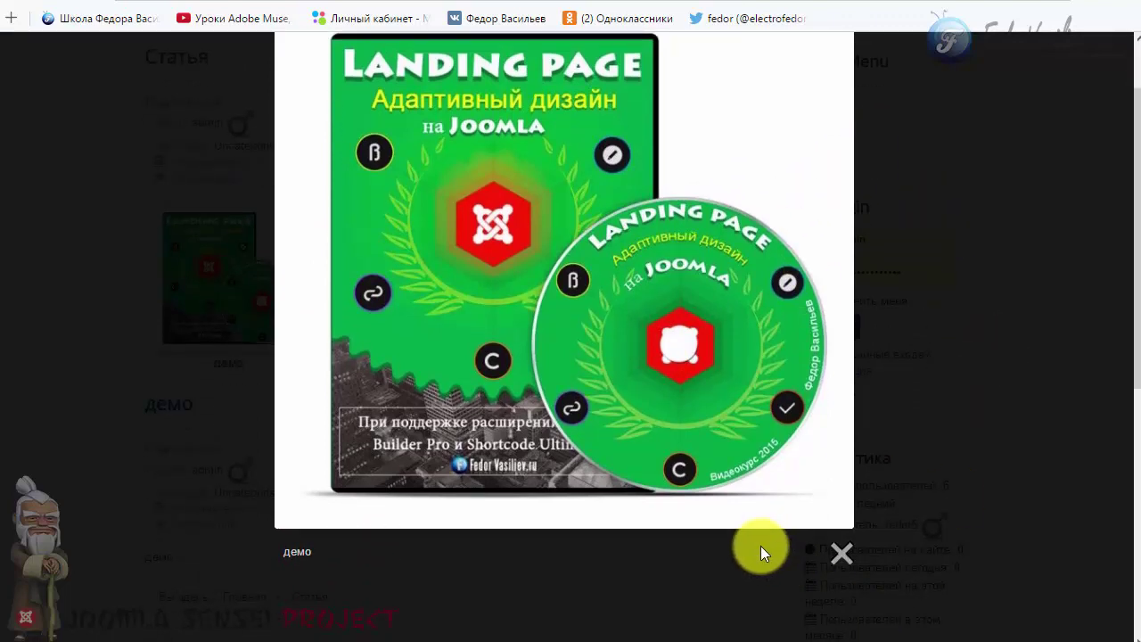
scroll(943, 526, "up", 1)
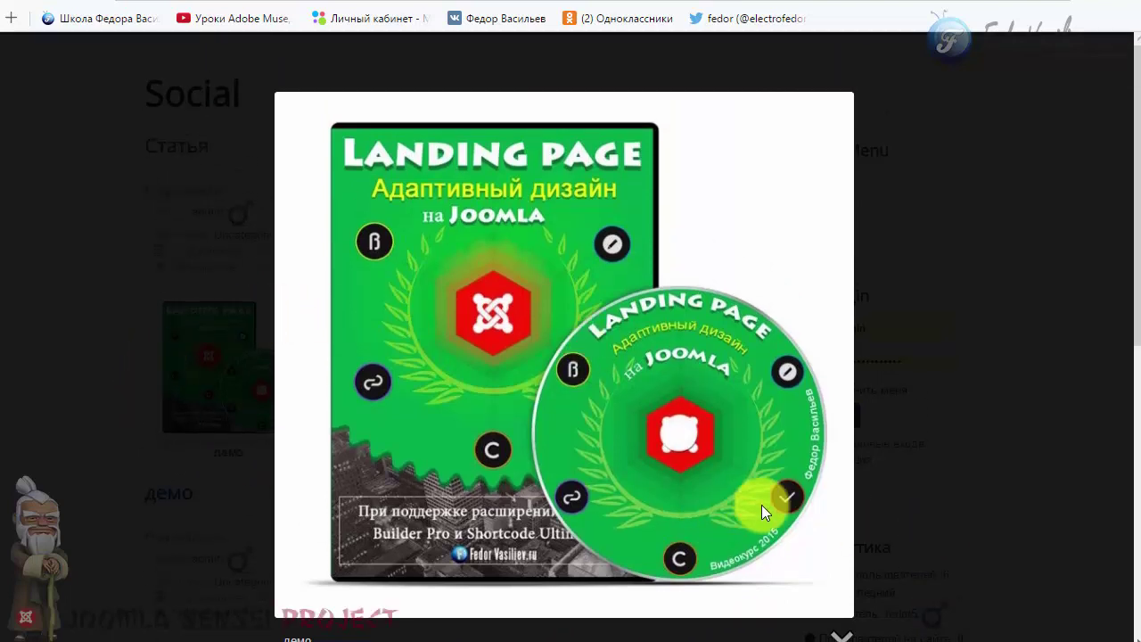
scroll(762, 504, "down", 1)
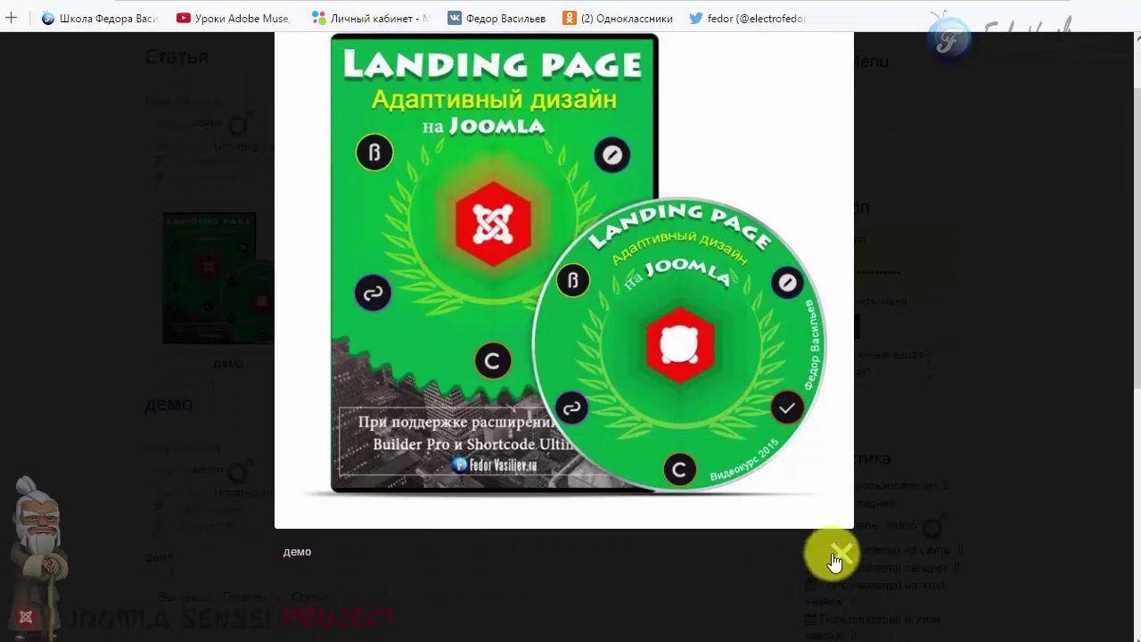
scroll(152, 362, "up", 1)
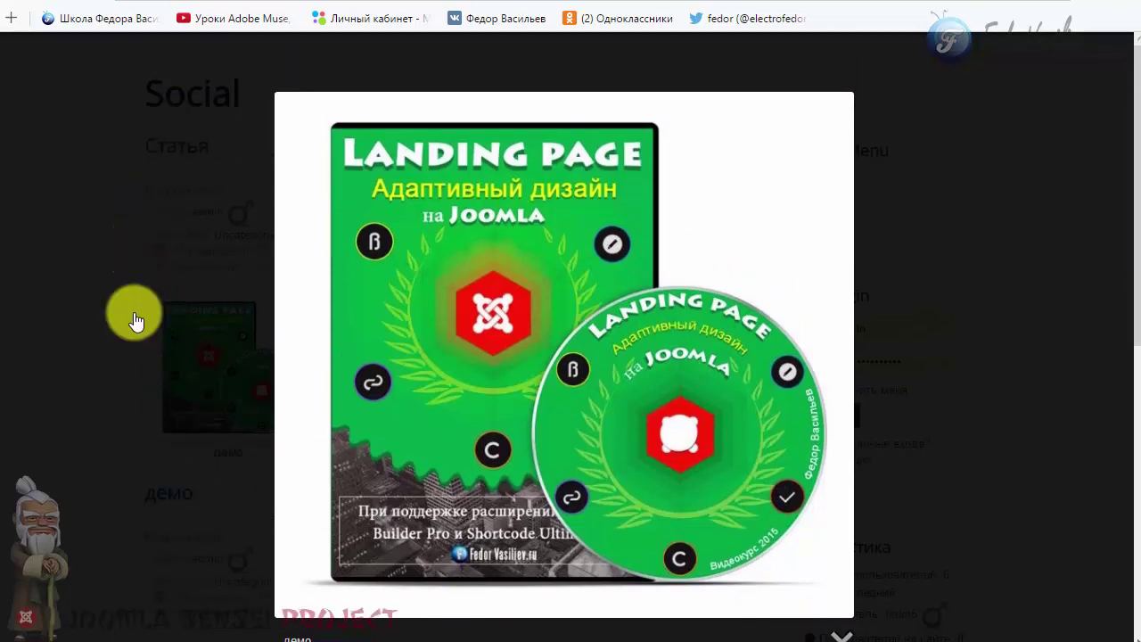
scroll(136, 321, "down", 1)
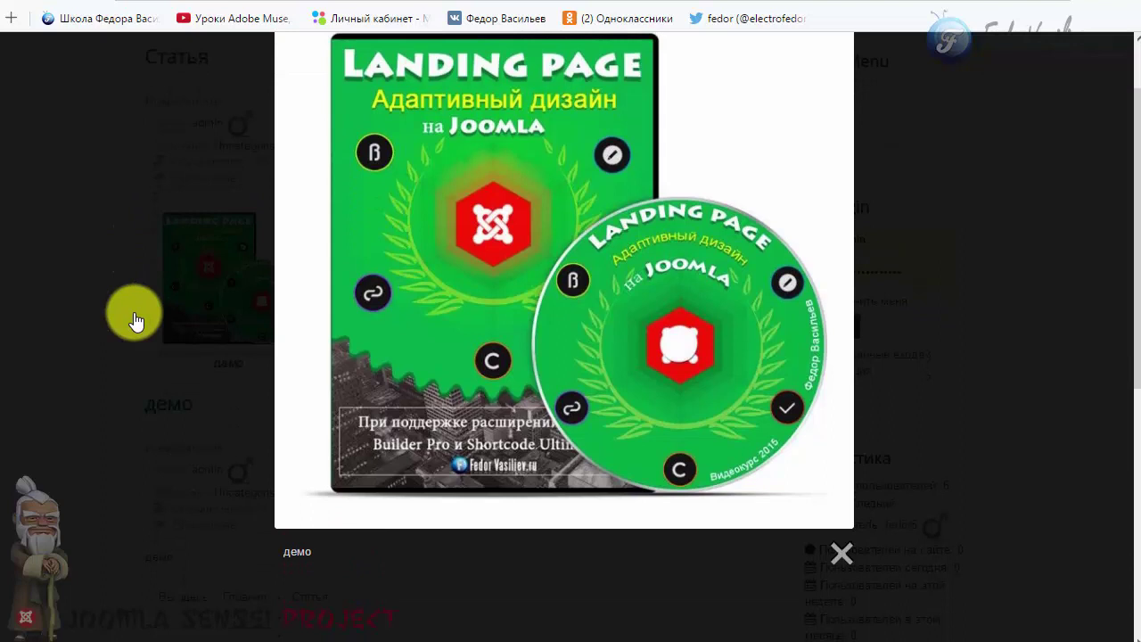
scroll(134, 325, "up", 1)
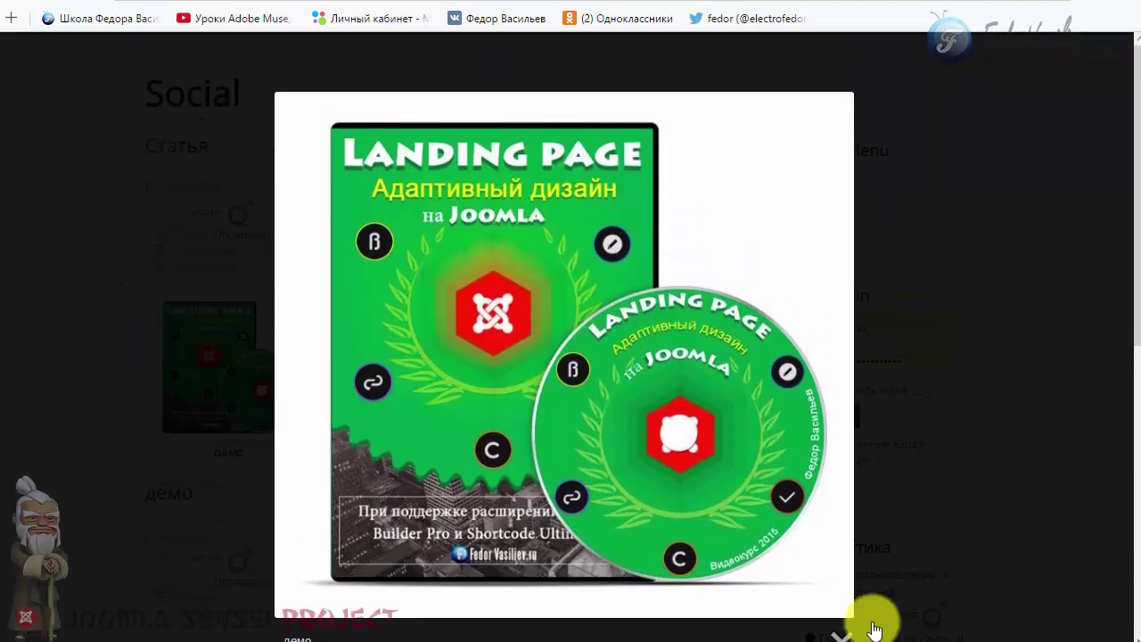
scroll(847, 611, "down", 2)
left_click(842, 468)
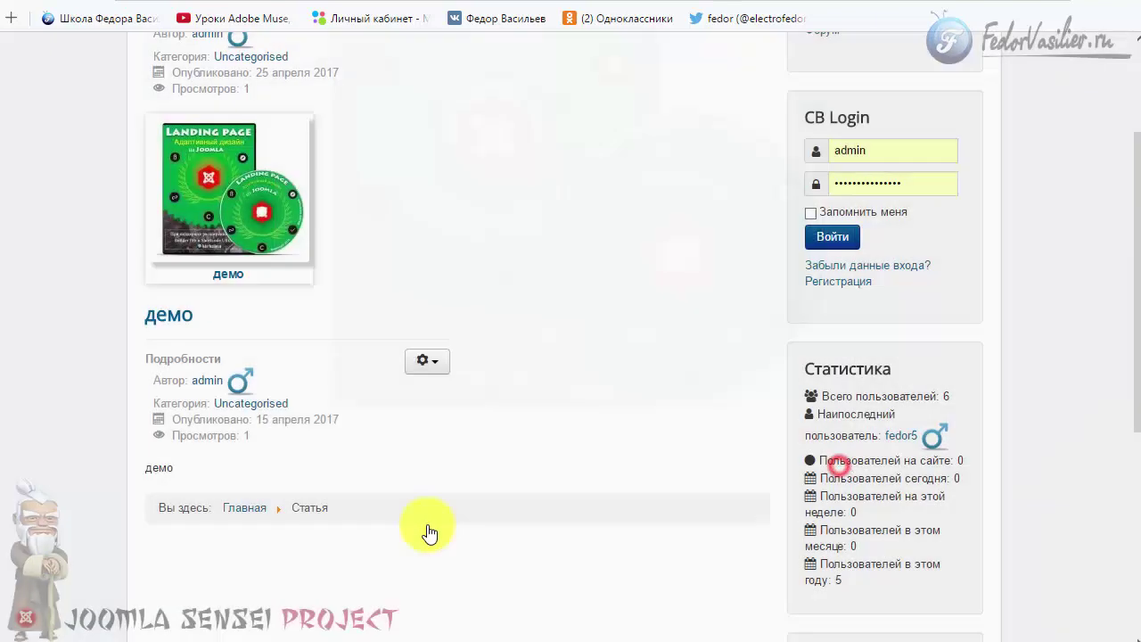
Reopen the enlarged image from the article "Статья" once more and close the lightbox
scroll(428, 530, "up", 2)
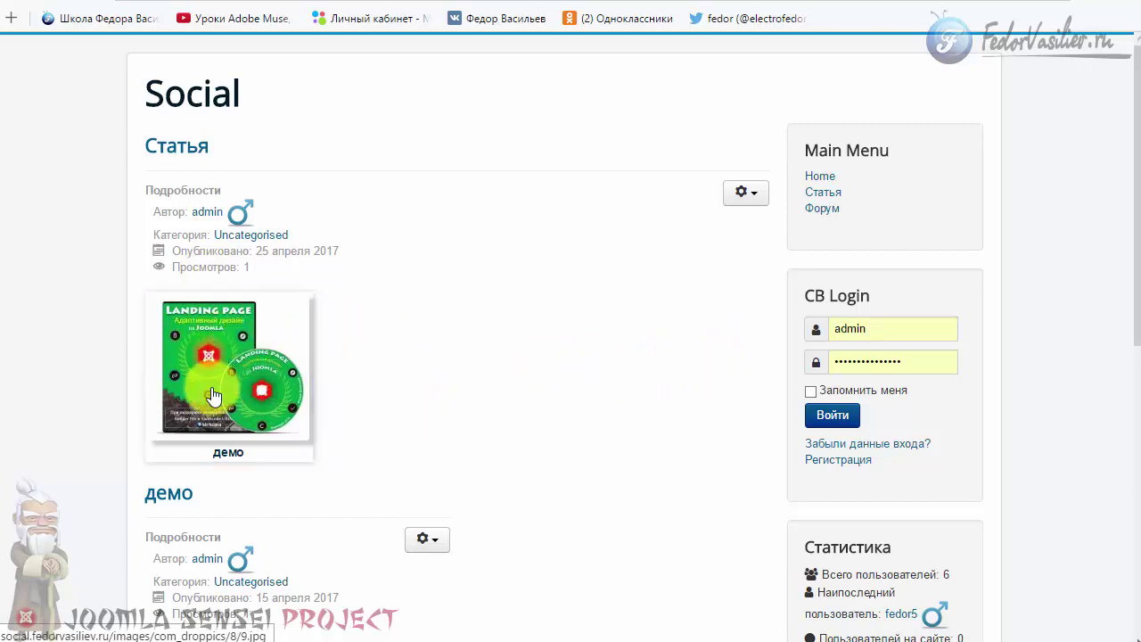
left_click(206, 347)
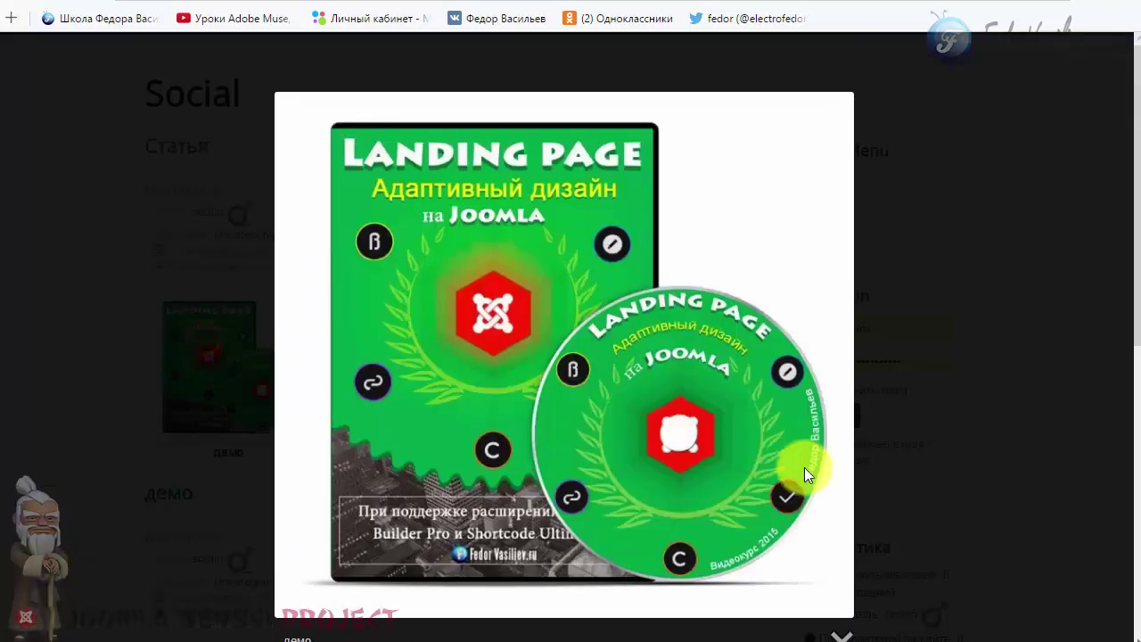
left_click(835, 629)
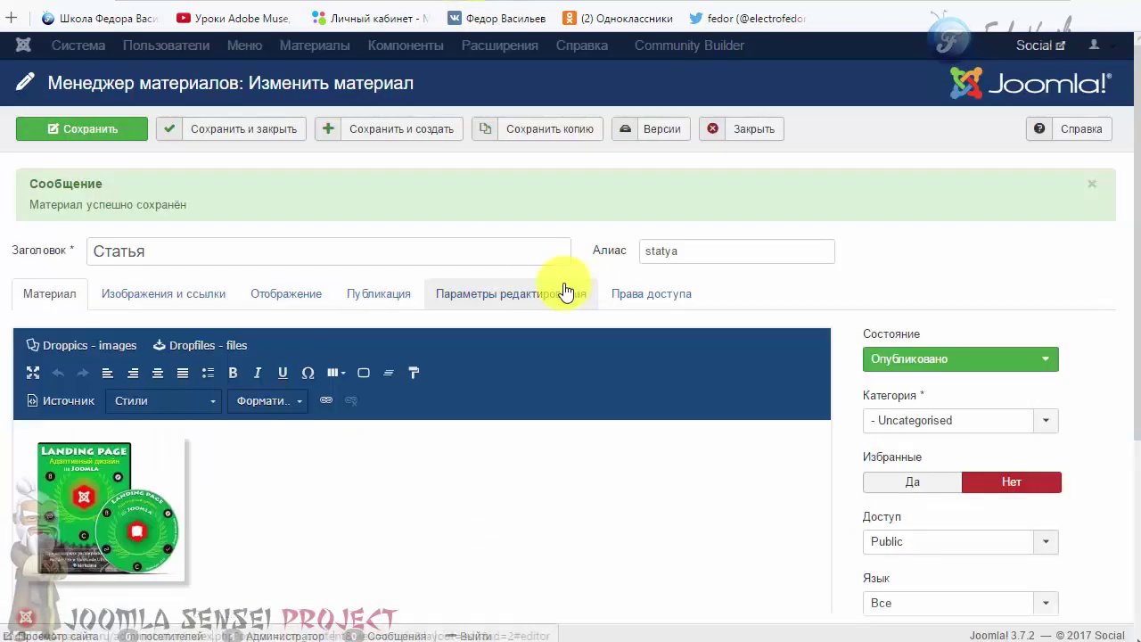
Switch to the article editor, examine the inserted image's HTML source code and return to the visual view
scroll(156, 354, "down", 2)
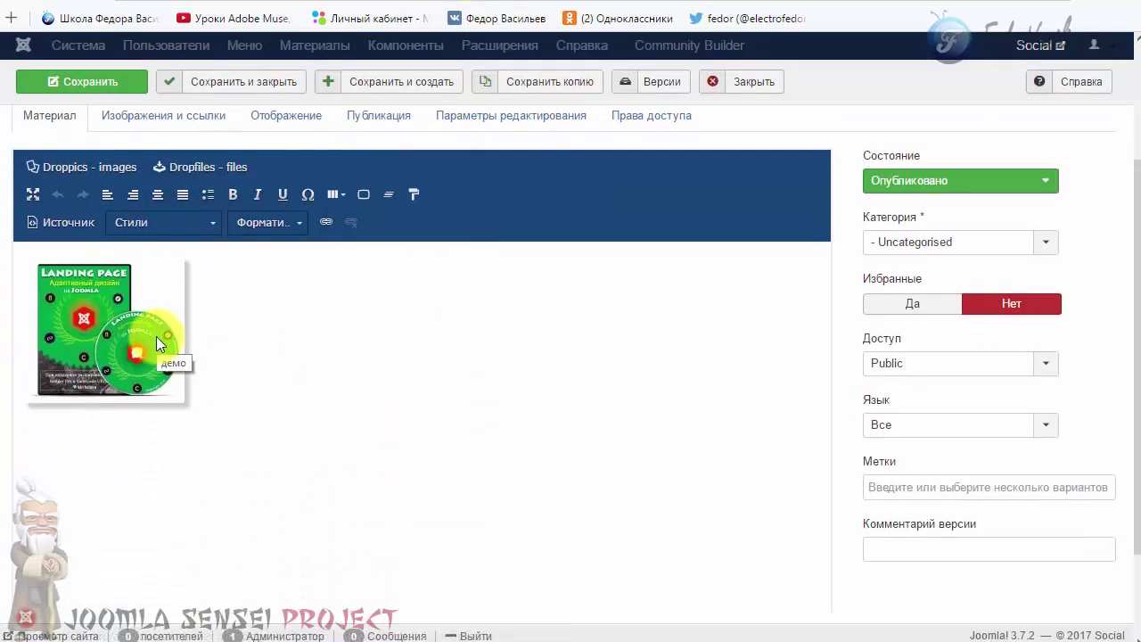
left_click(116, 341)
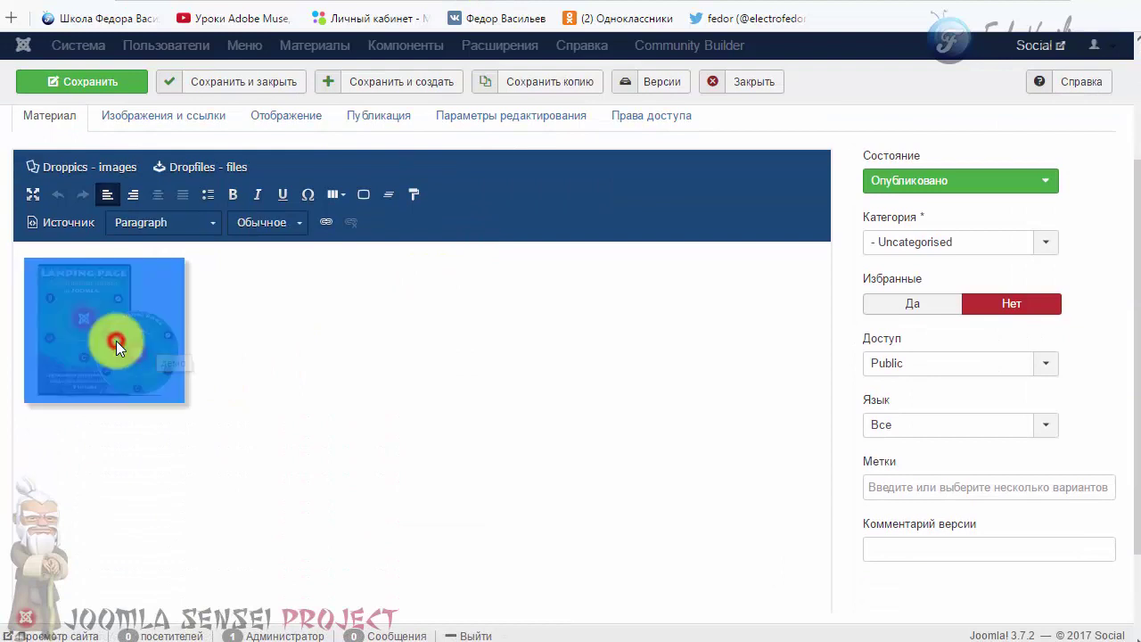
left_click(267, 401)
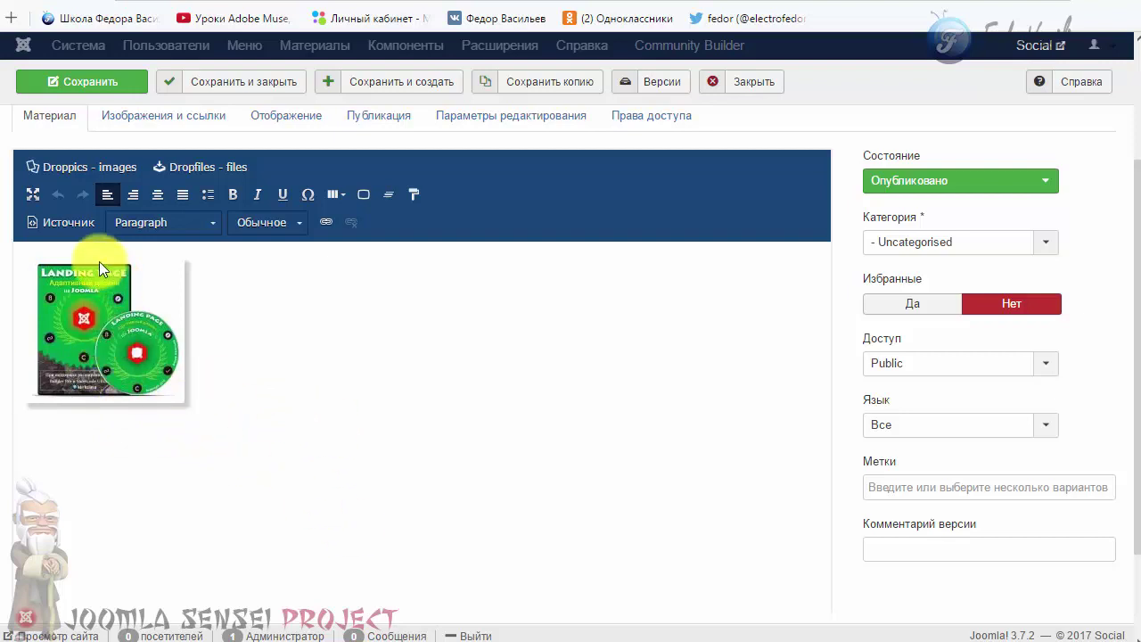
left_click(74, 228)
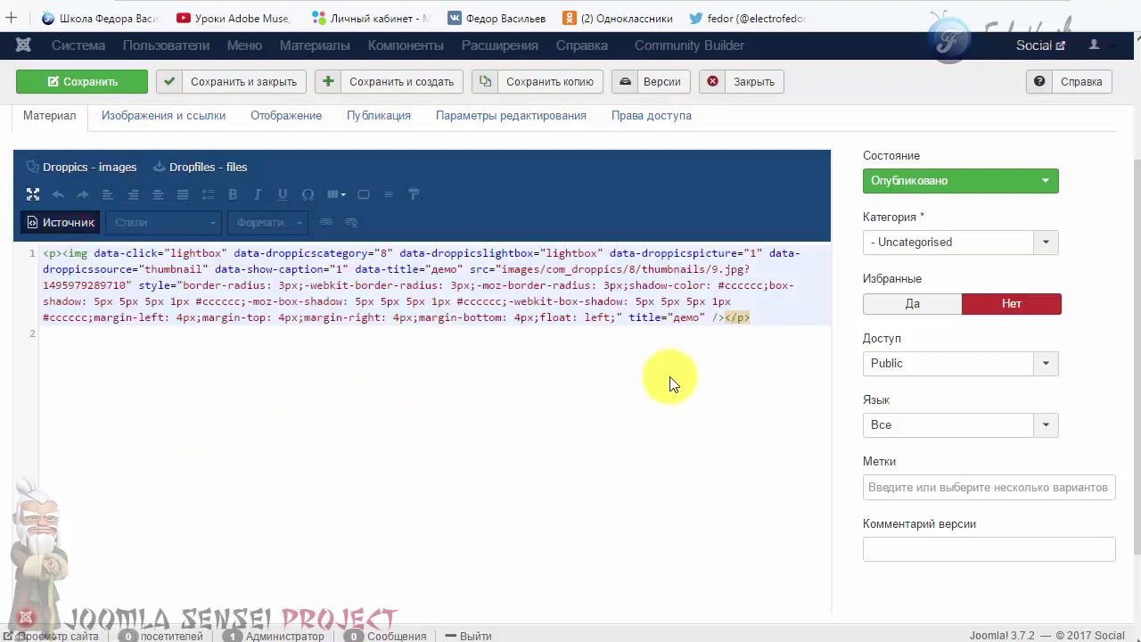
left_click_drag(753, 319, 36, 256)
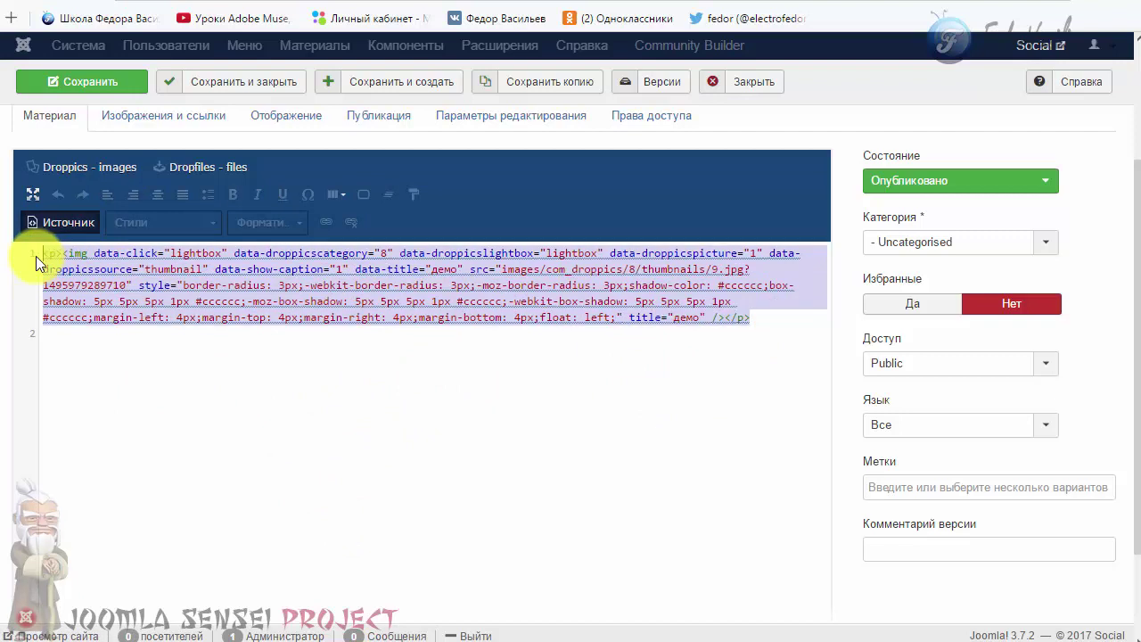
left_click(226, 363)
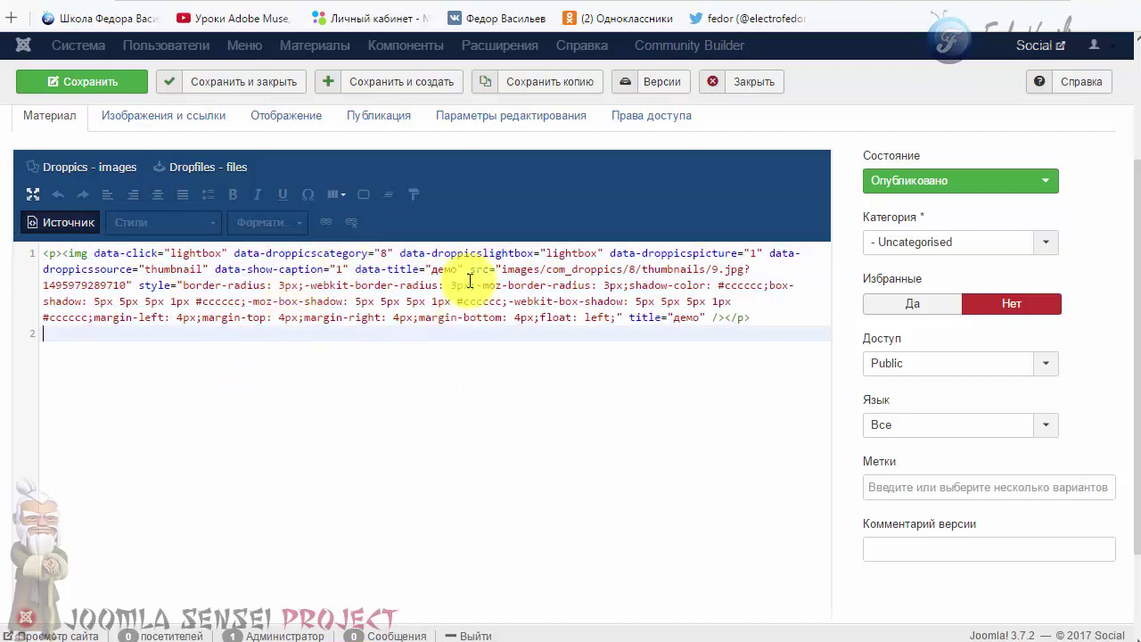
left_click(29, 230)
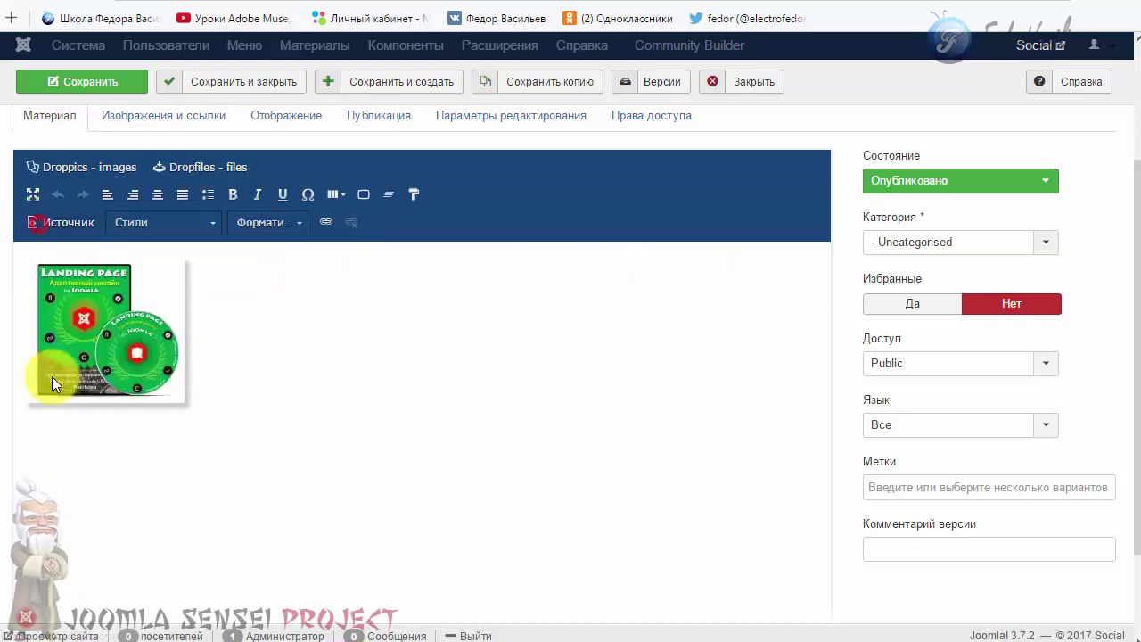
Delete the inserted image from the text of the article "Статья"
left_click(229, 326)
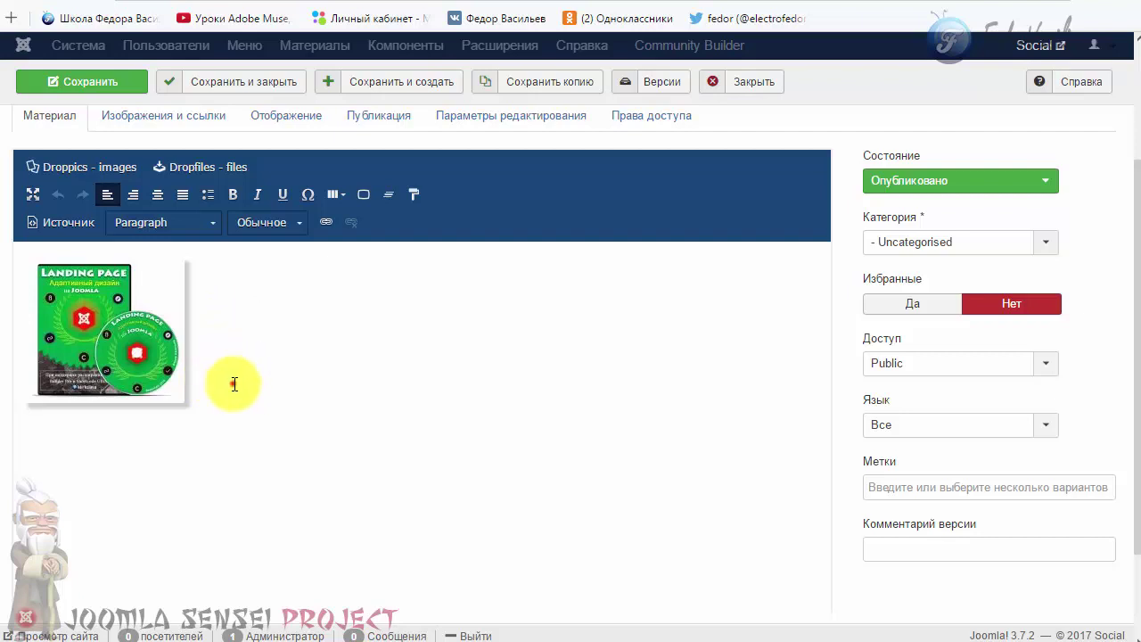
left_click(233, 383)
left_click(212, 379)
left_click(270, 392)
left_click(142, 358)
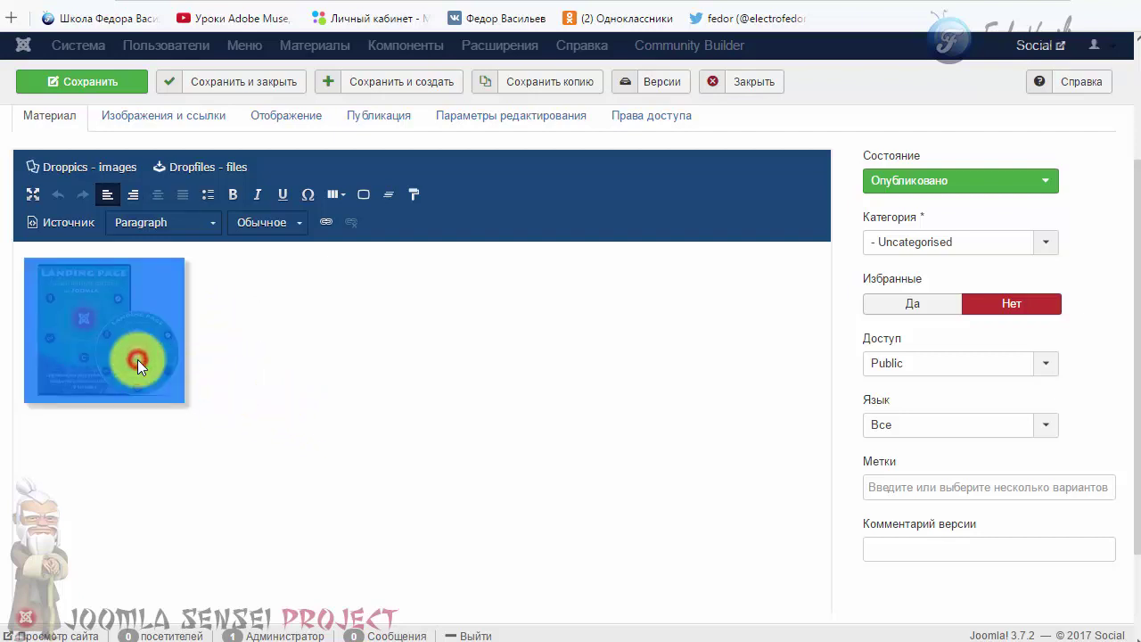
key("Delete")
left_click(101, 313)
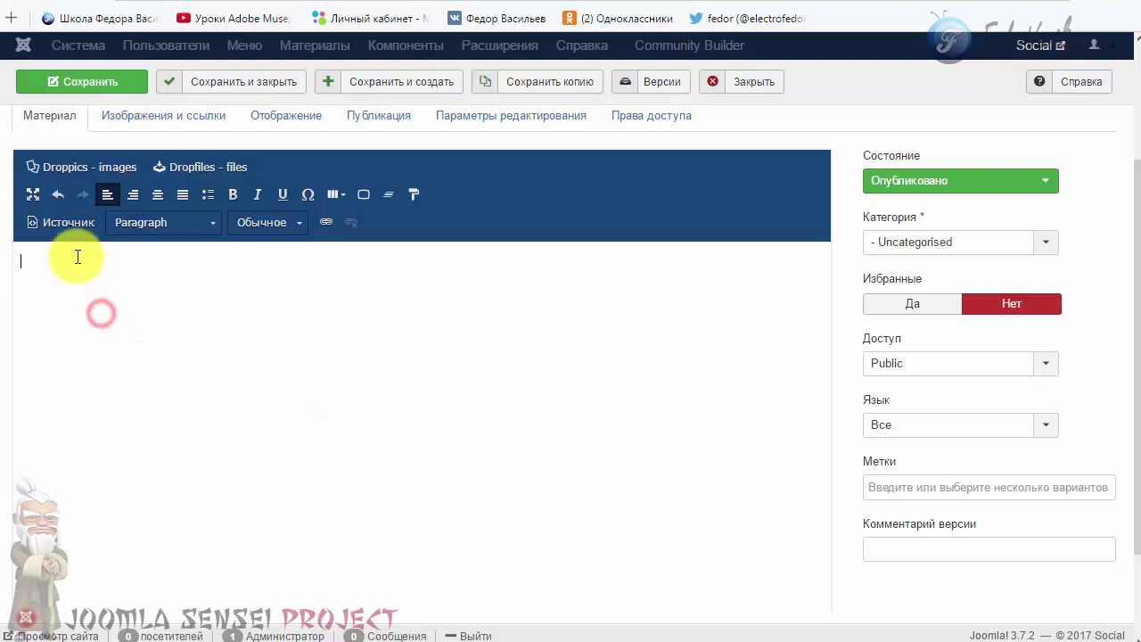
Check the article's source code for leftover image markup and return to the visual view
left_click(77, 232)
left_click(66, 281)
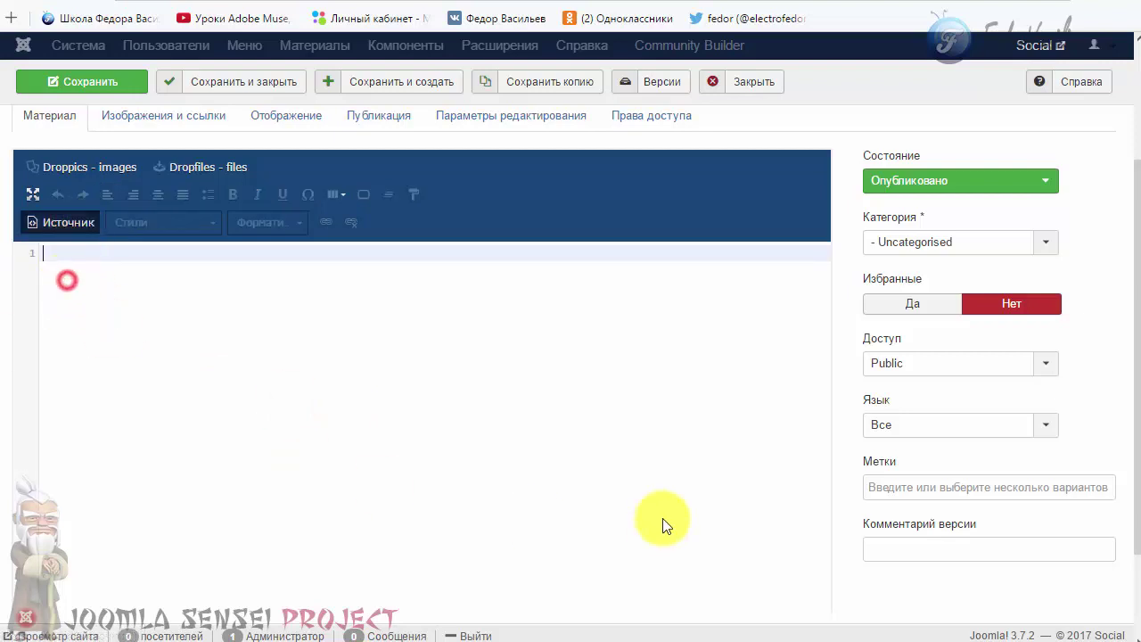
left_click(606, 437)
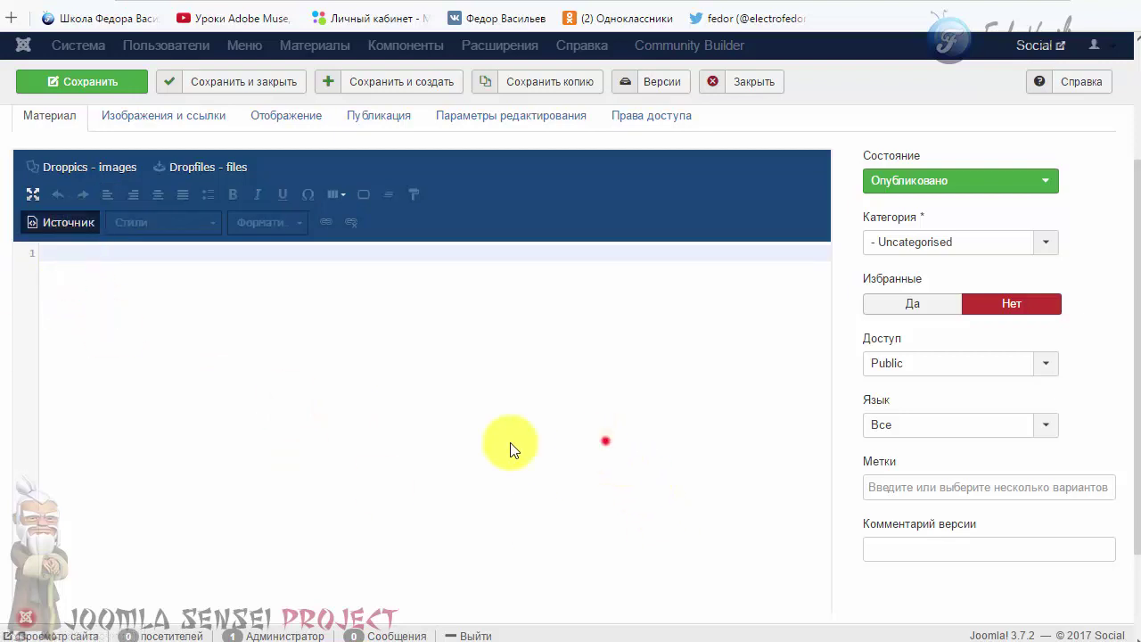
left_click(69, 222)
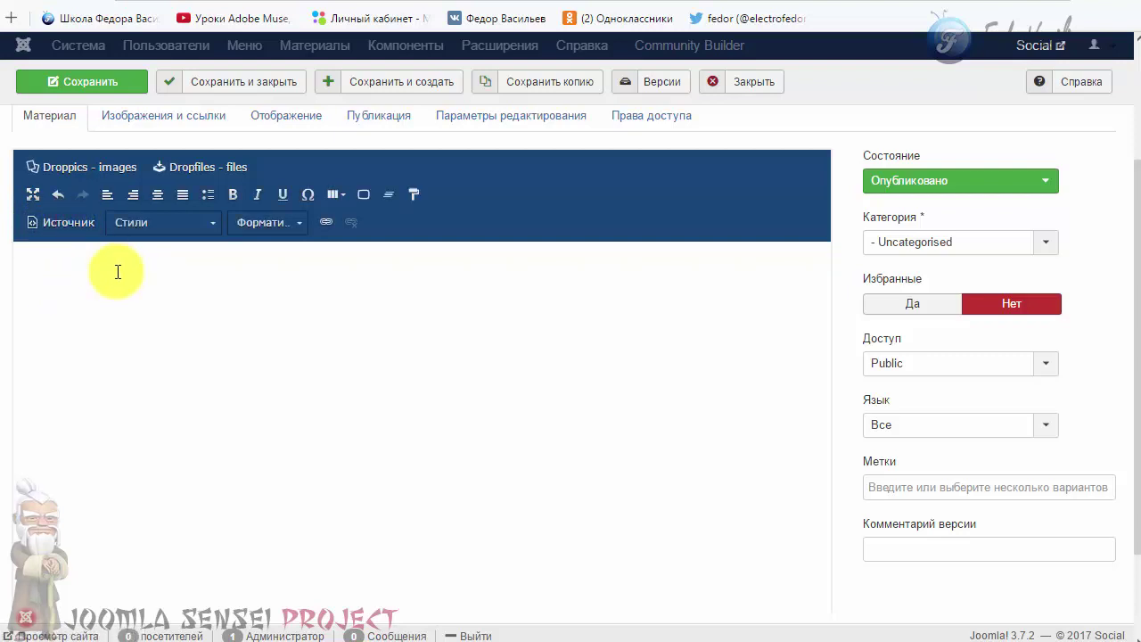
Open the Droppics image manager, select the Landing Page image and set its shadow width to 10 px
left_click(115, 167)
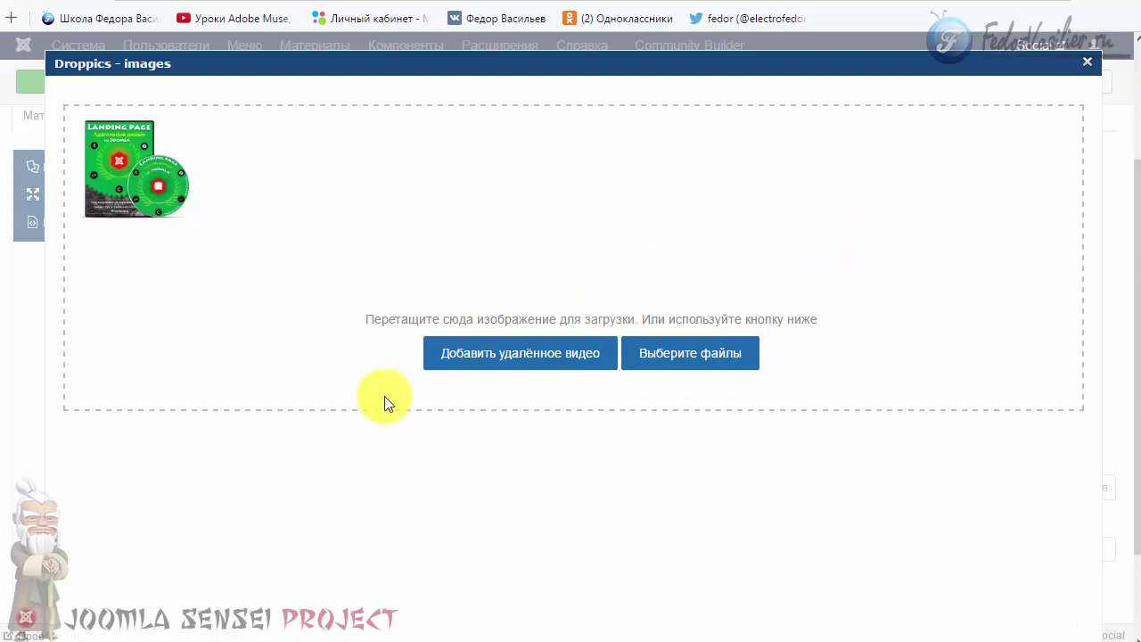
left_click(150, 175)
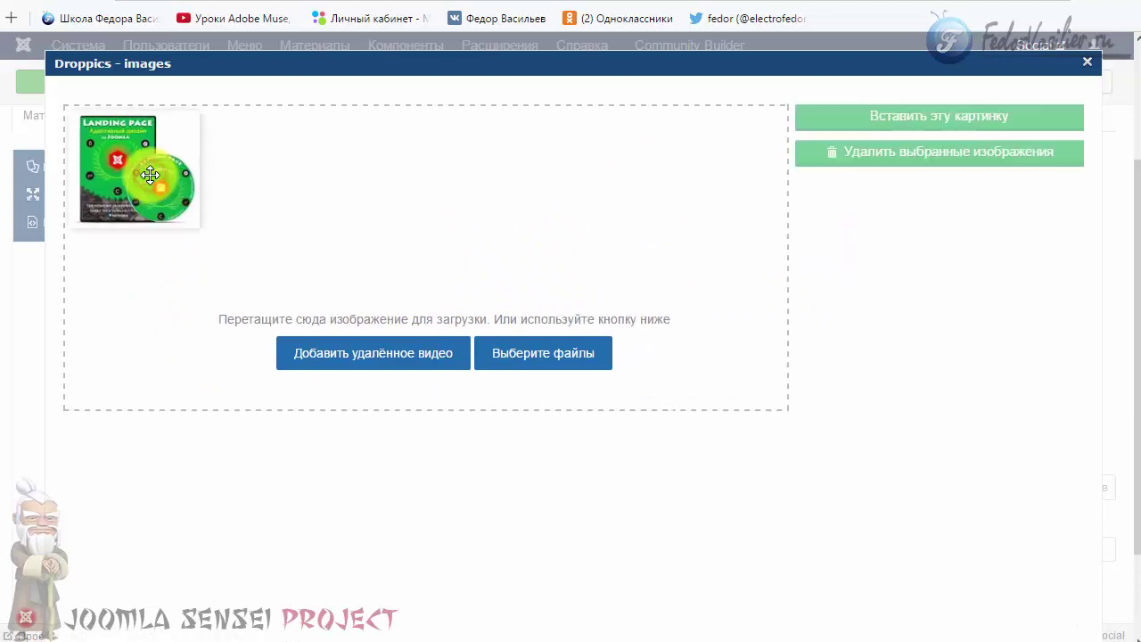
scroll(1041, 371, "down", 4)
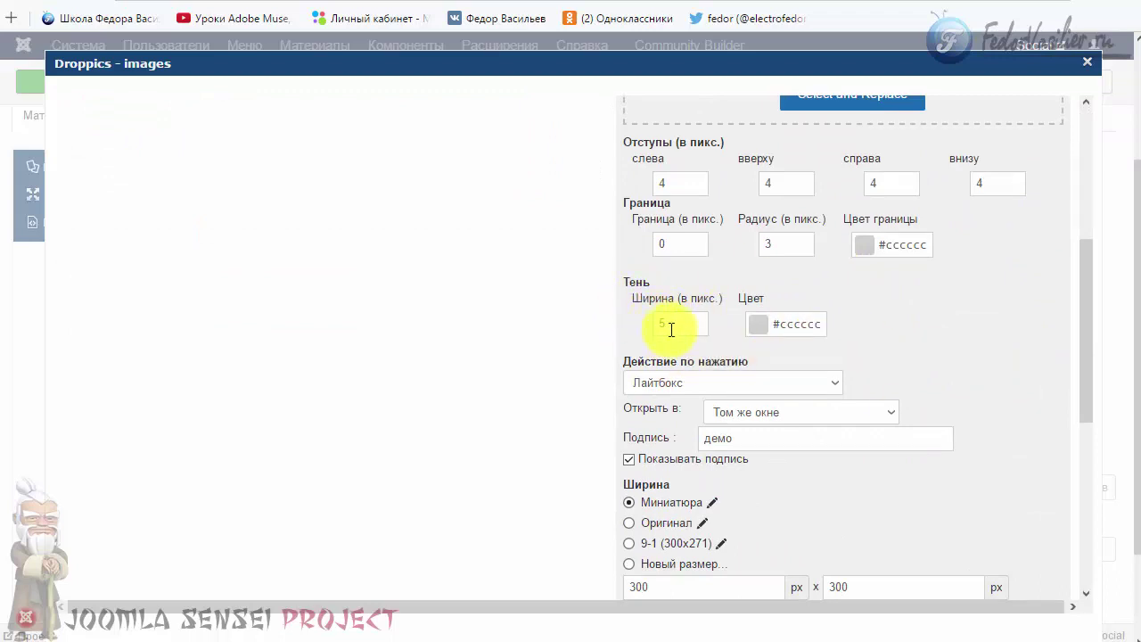
left_click_drag(673, 326, 624, 327)
type("10")
Pick a darker shadow colour for the image and reselect the image to reopen its parameters
left_click(872, 349)
left_click(763, 336)
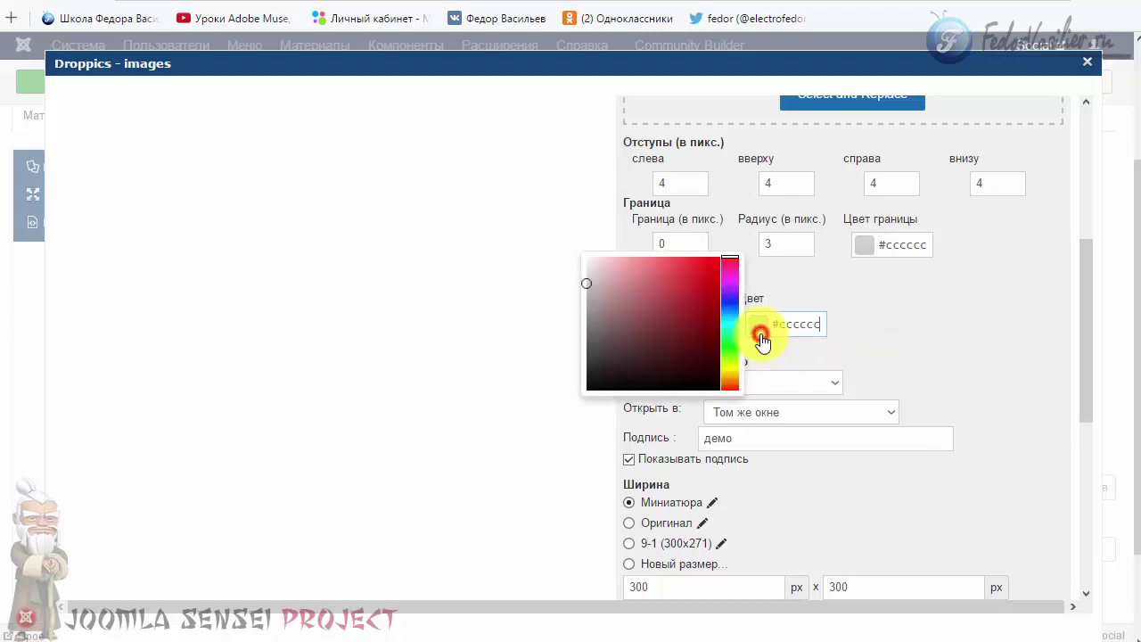
left_click(614, 339)
left_click(563, 420)
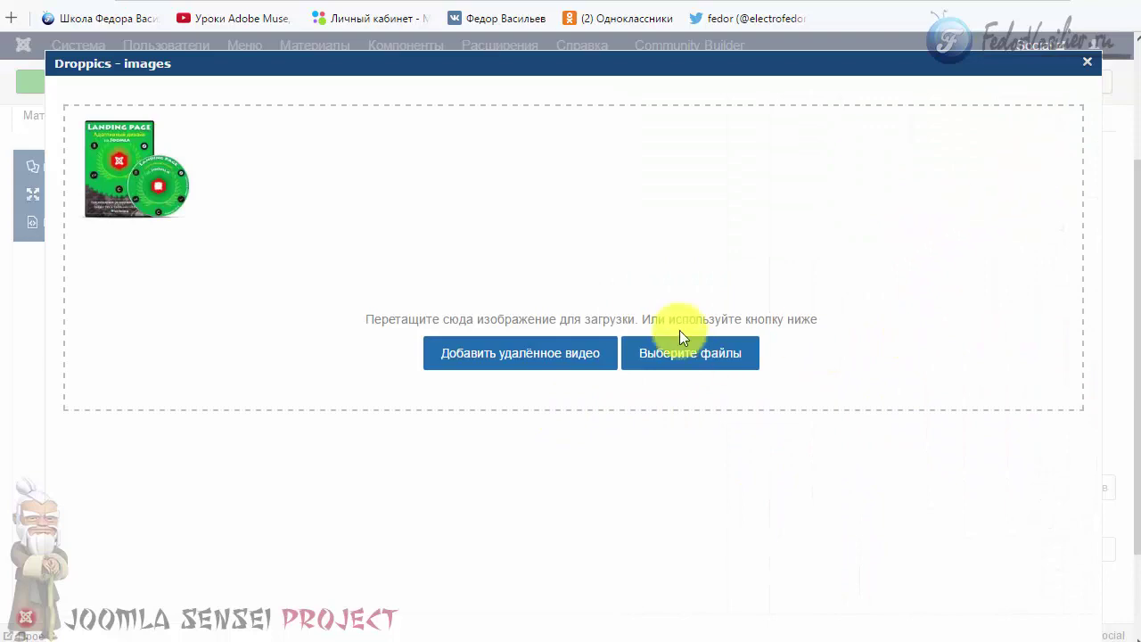
left_click(150, 178)
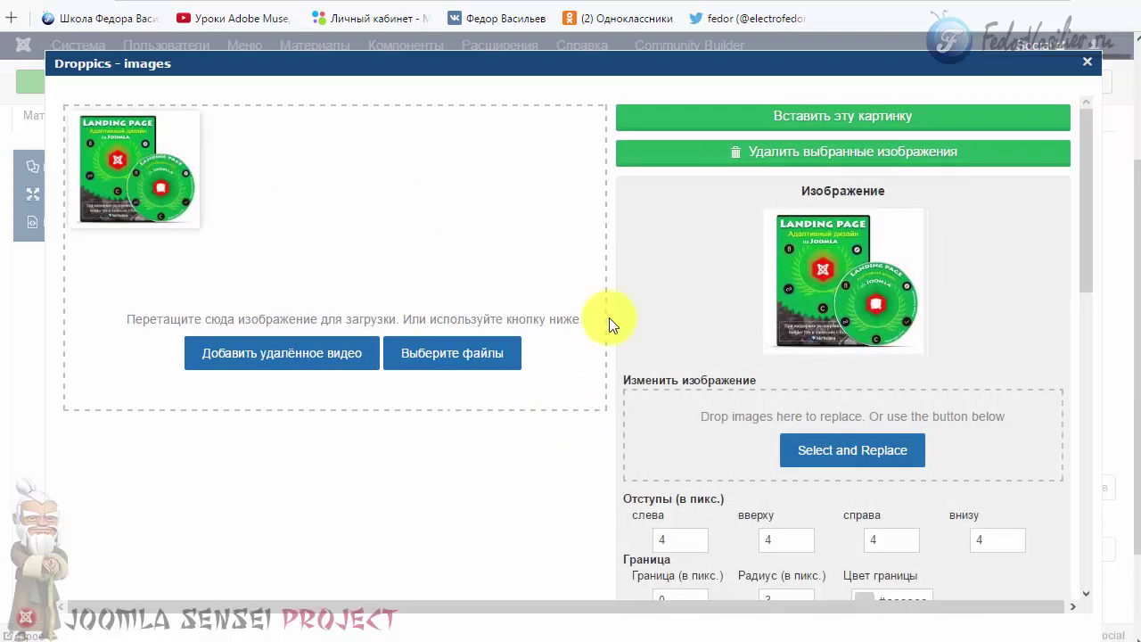
Set the Landing Page image's shadow width to 10 px and its shadow colour to near-black #050505
scroll(814, 371, "down", 6)
scroll(813, 378, "down", 3)
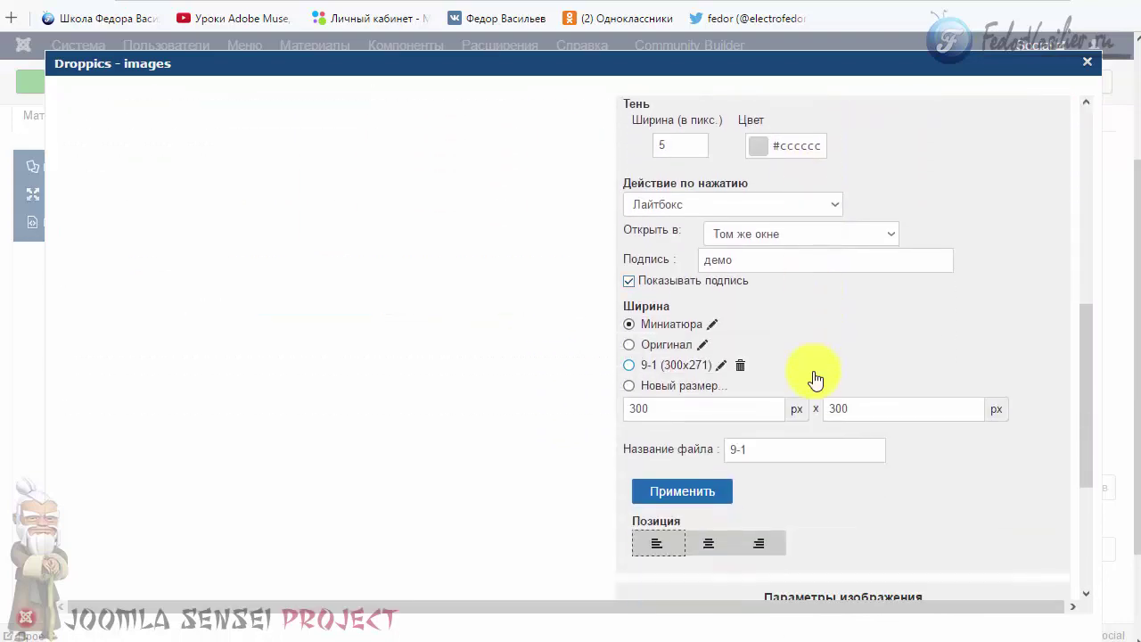
scroll(813, 378, "up", 5)
scroll(813, 378, "down", 1)
left_click_drag(693, 326, 619, 326)
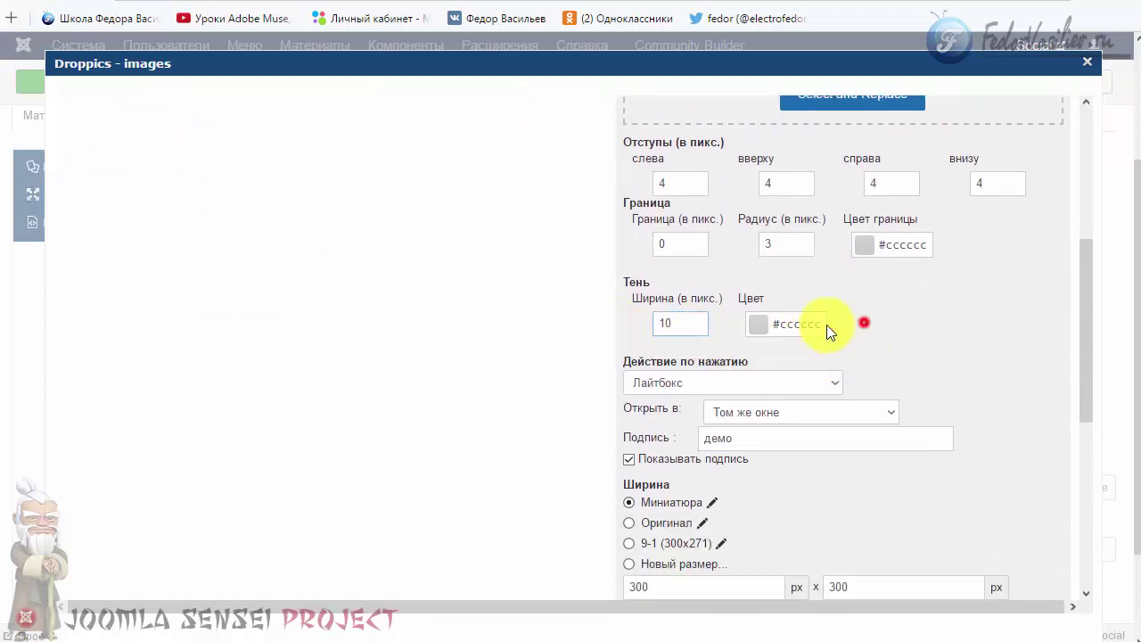
left_click(765, 329)
left_click_drag(664, 339, 585, 392)
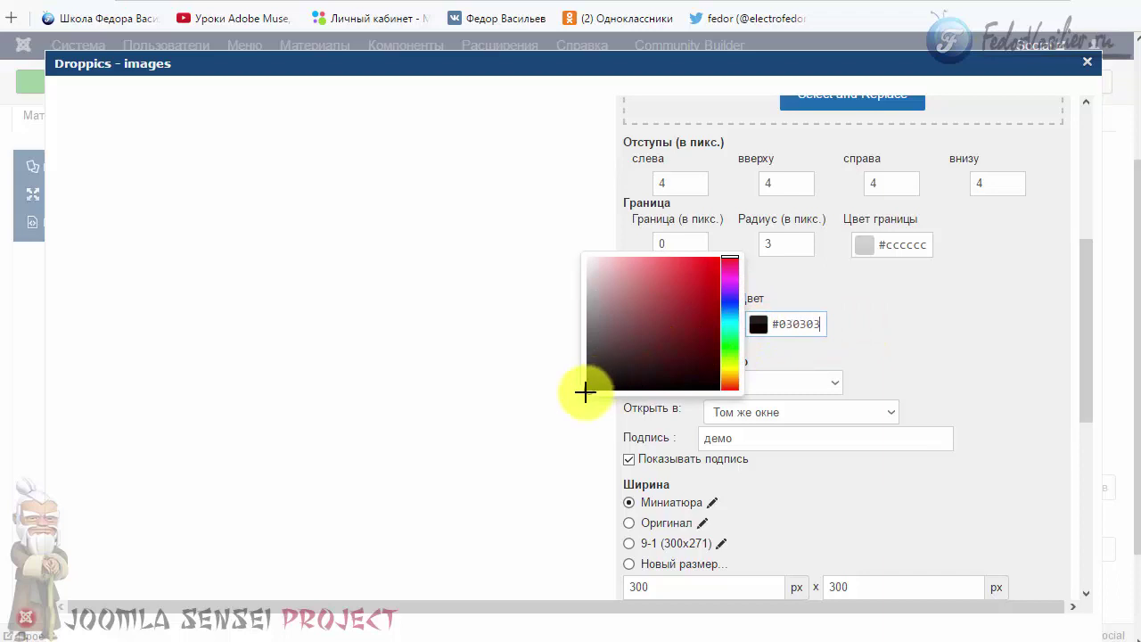
left_click(871, 347)
scroll(871, 346, "down", 2)
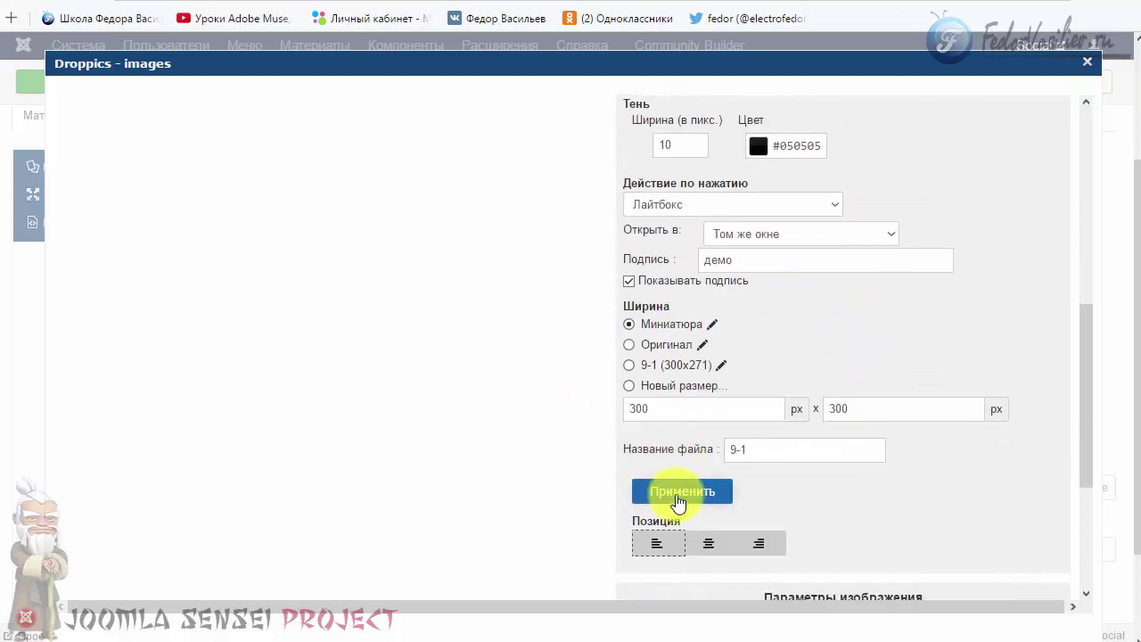
Apply the changed image parameters in Droppics and dismiss the messages
left_click(684, 493)
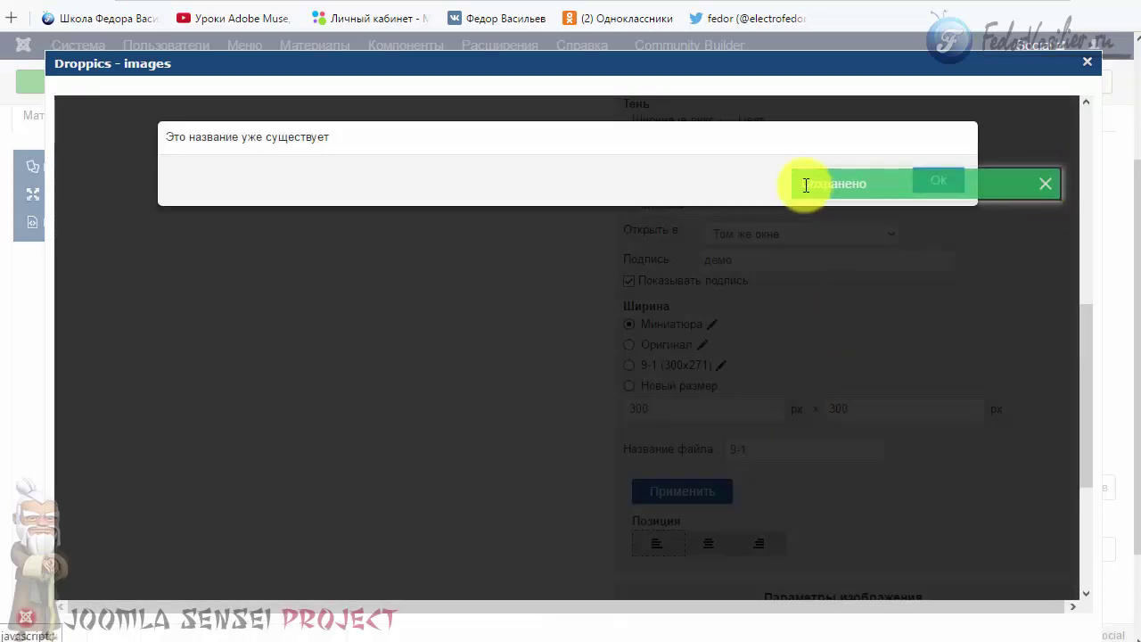
left_click(1045, 183)
left_click(931, 179)
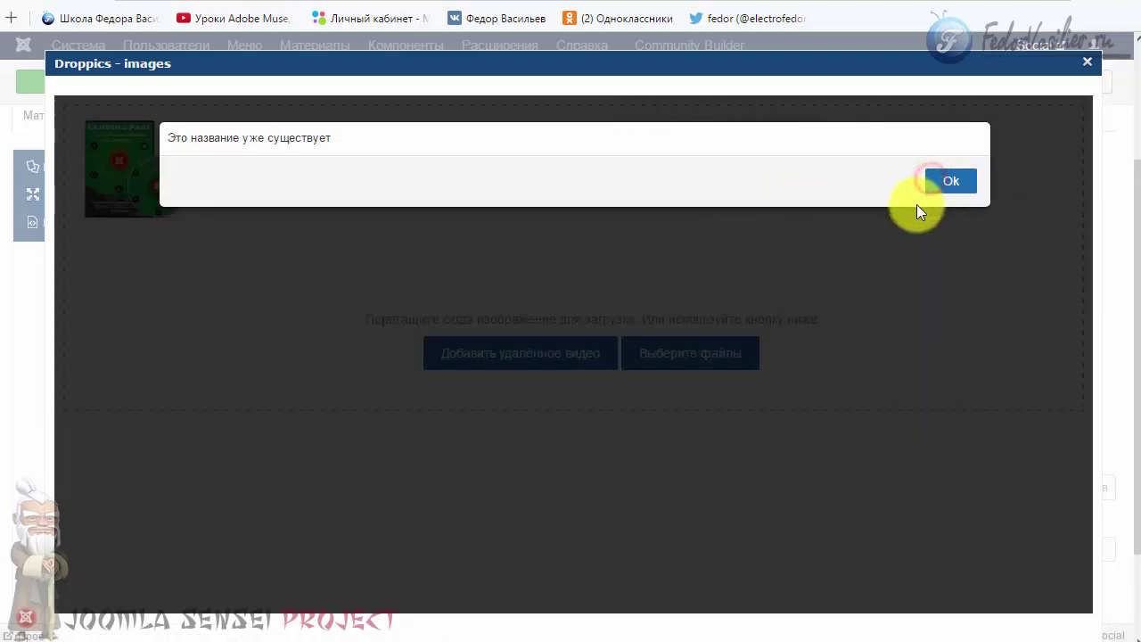
left_click(949, 183)
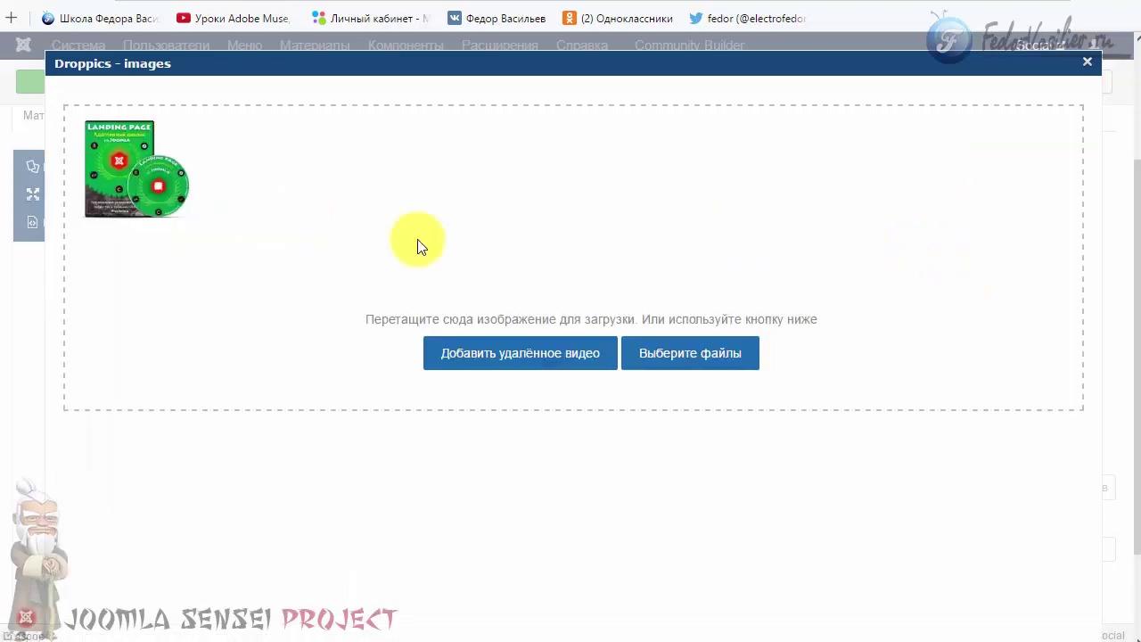
Insert the Landing Page image into the article "Статья" and delete it from the text again
left_click(119, 166)
scroll(945, 352, "down", 5)
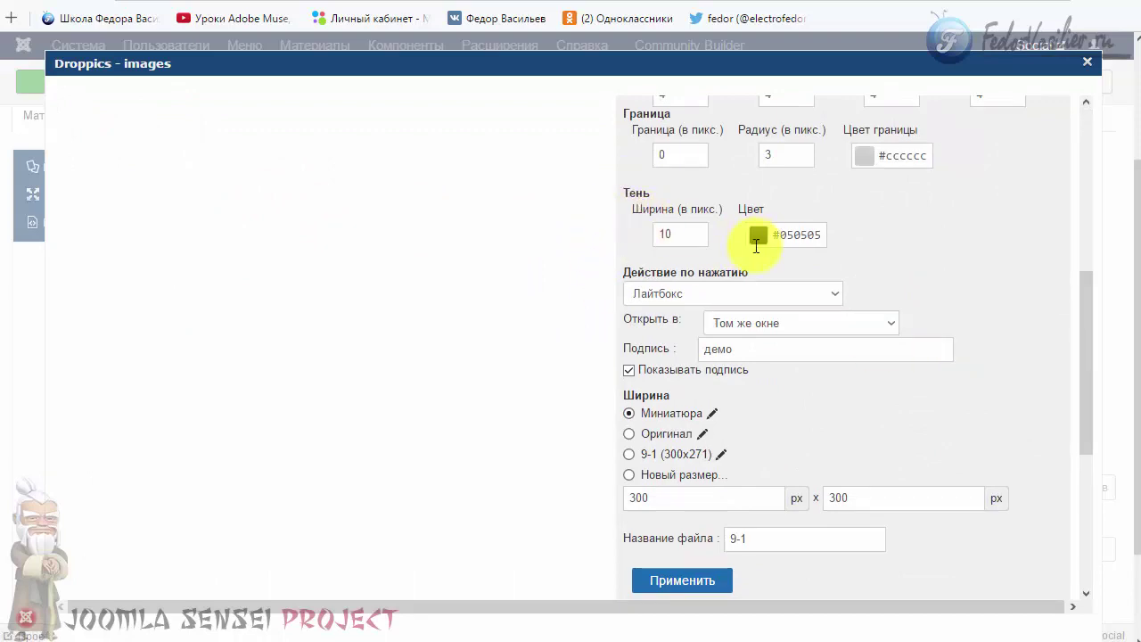
scroll(801, 293, "up", 10)
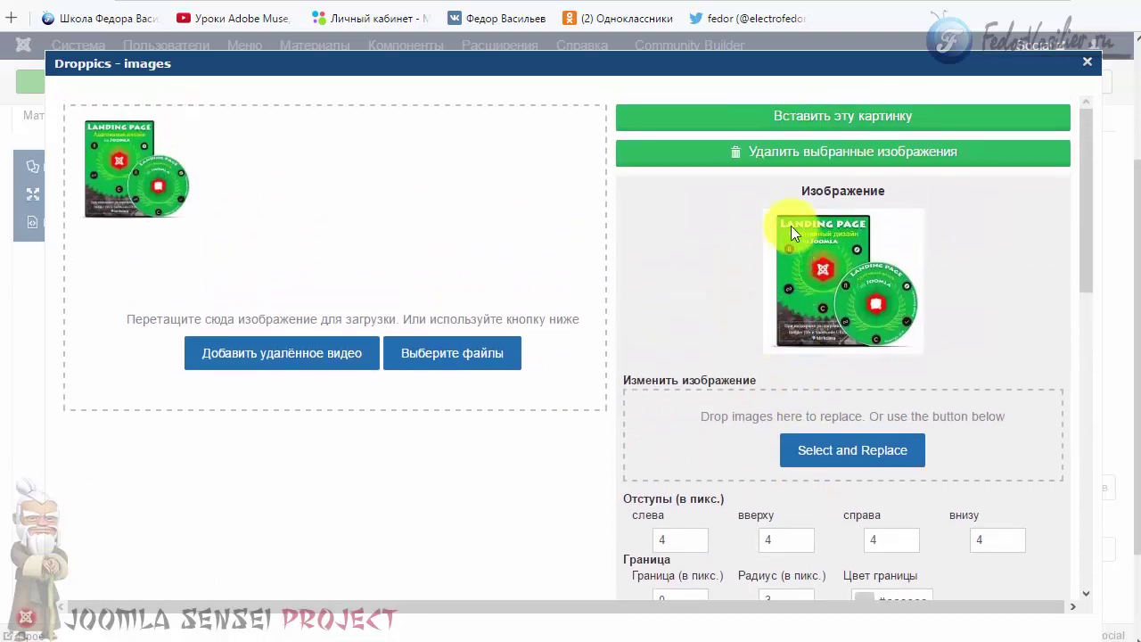
left_click(807, 112)
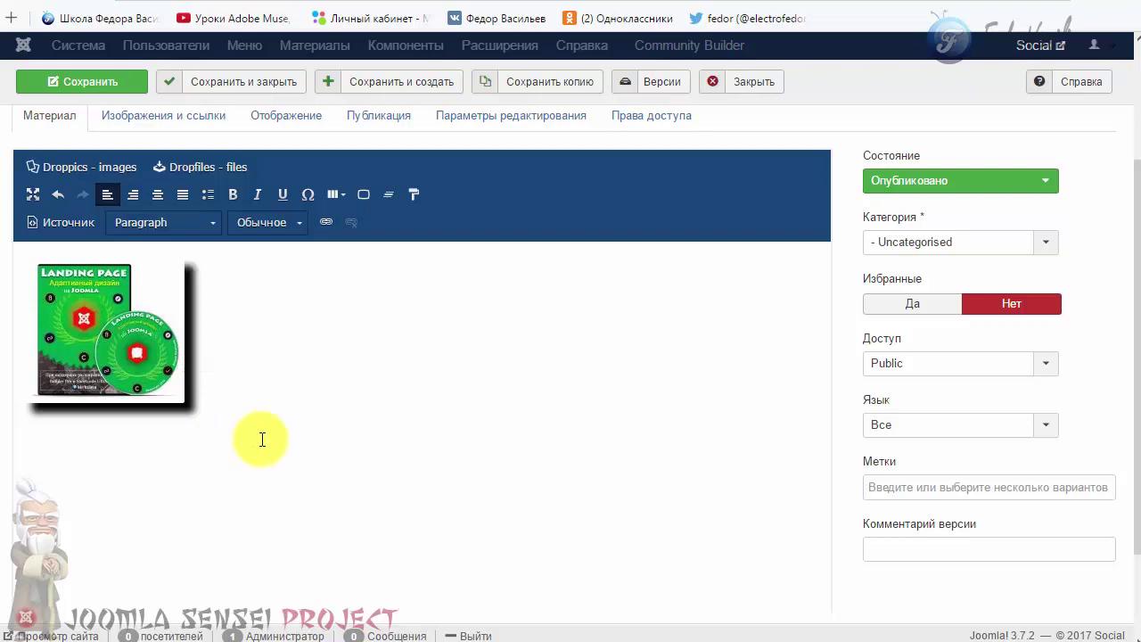
left_click(277, 357)
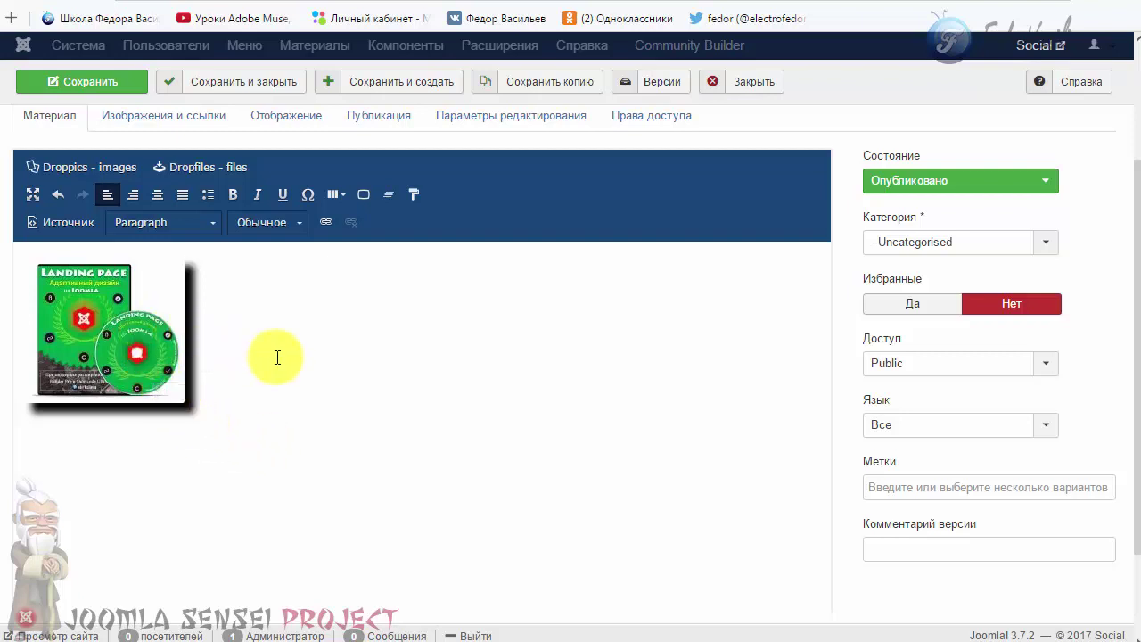
key("BackSpace")
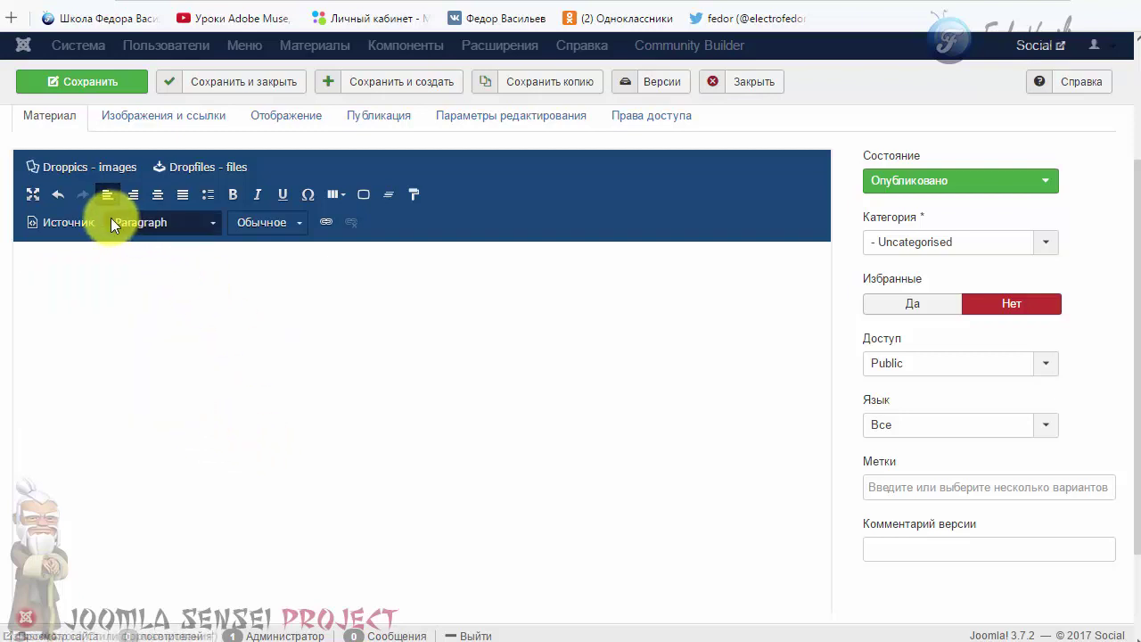
Reopen the Landing Page image's parameters in Droppics and apply a shadow width of 20 px
left_click(83, 167)
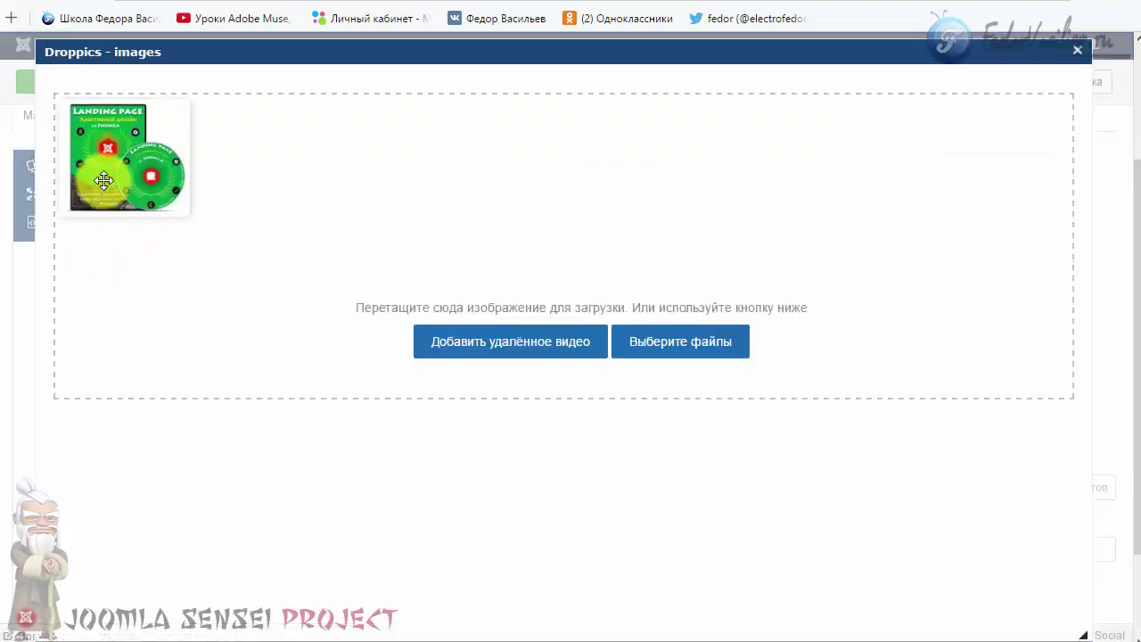
left_click(106, 177)
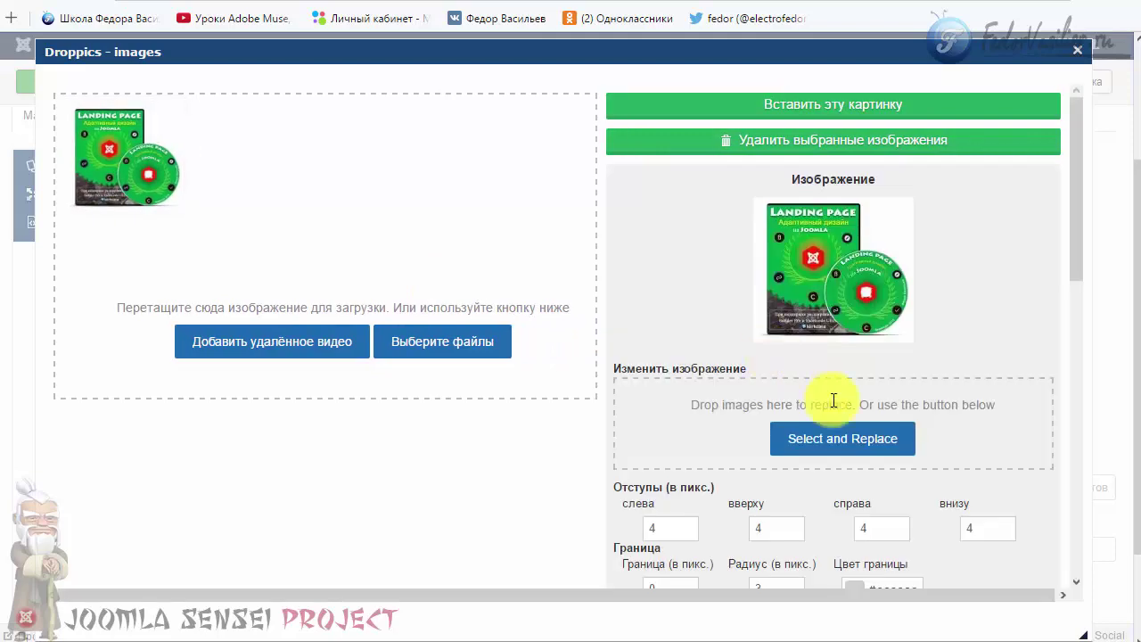
scroll(829, 400, "down", 5)
left_click(672, 312)
left_click_drag(671, 312, 629, 311)
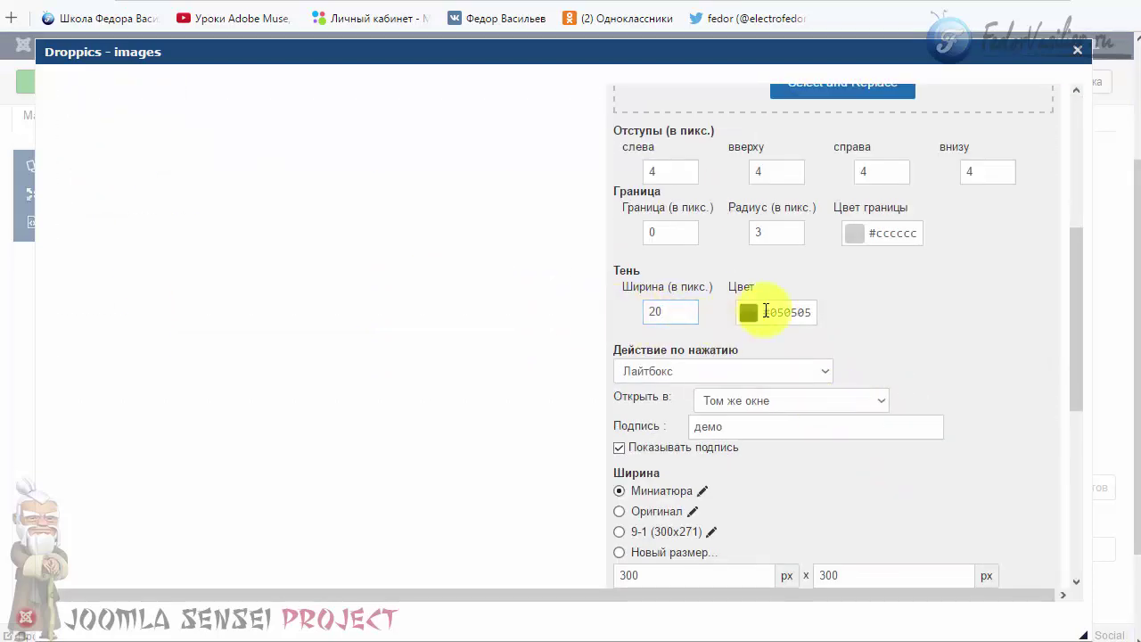
scroll(883, 373, "down", 2)
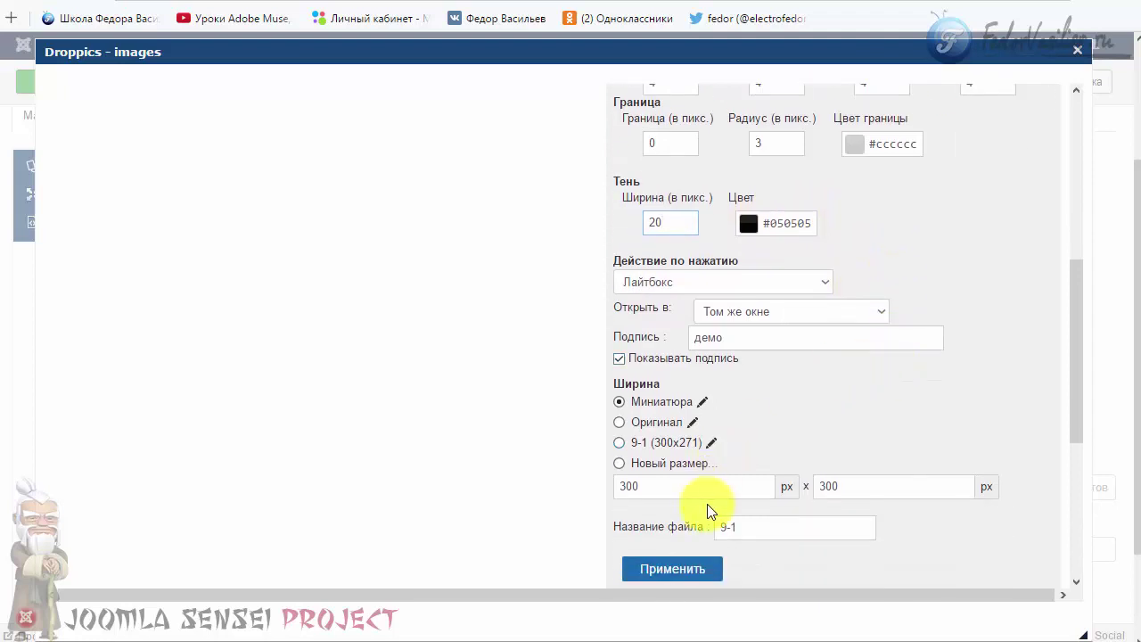
scroll(905, 374, "down", 2)
left_click(703, 400)
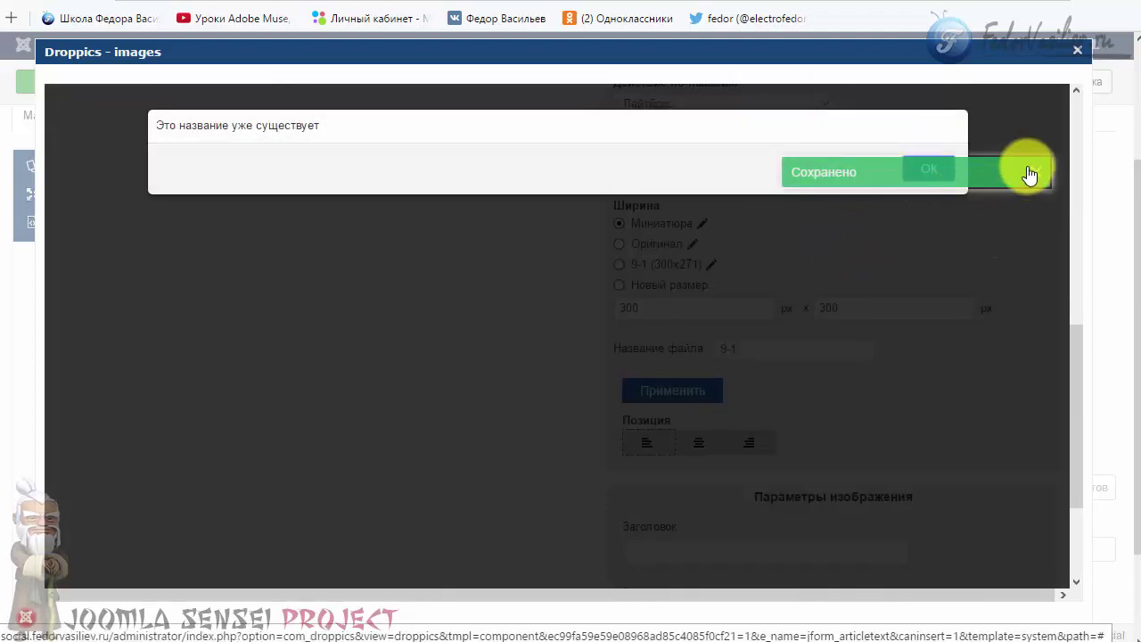
left_click(929, 169)
Insert the reconfigured image into the article "Статья" and save the article
left_click(856, 105)
left_click(196, 275)
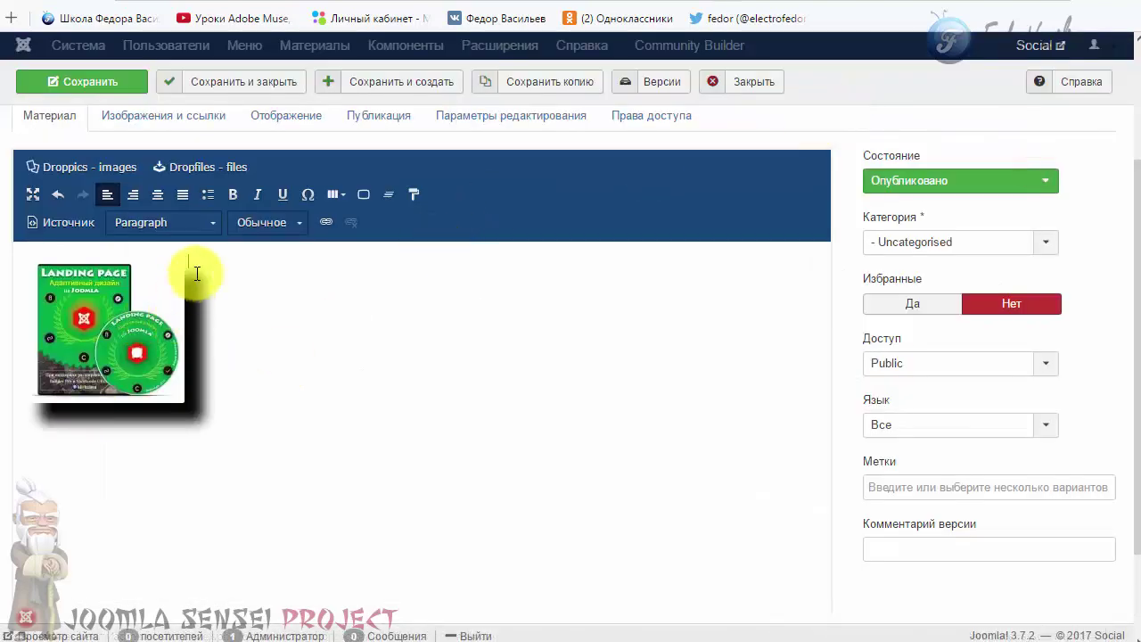
left_click(116, 94)
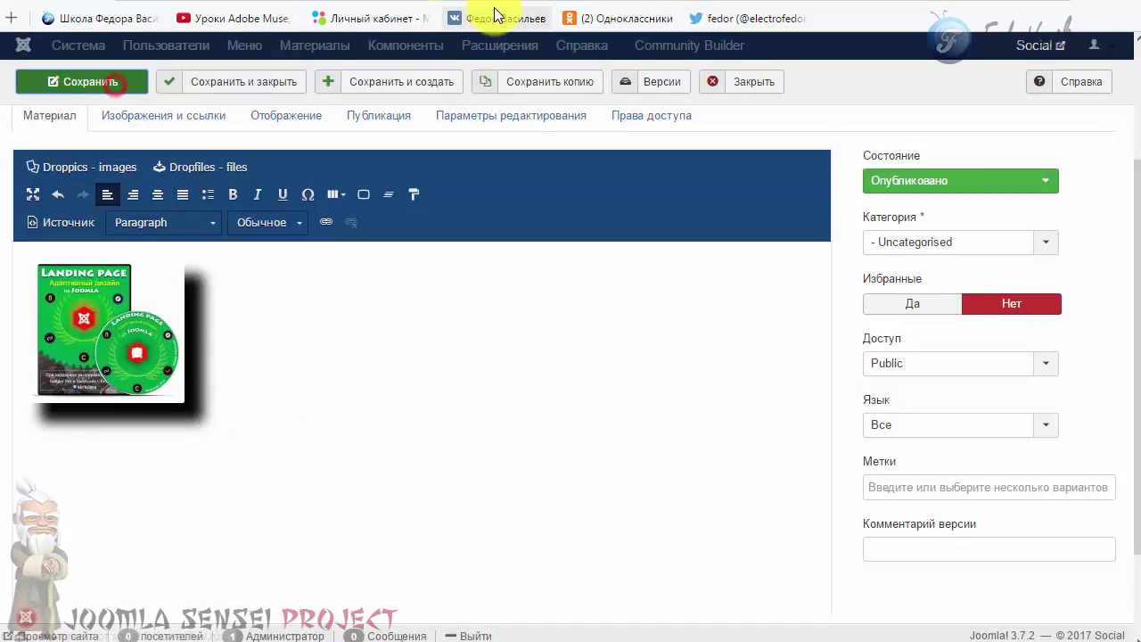
View the article "Статья" on the public site and open its image to check it
left_click(535, 4)
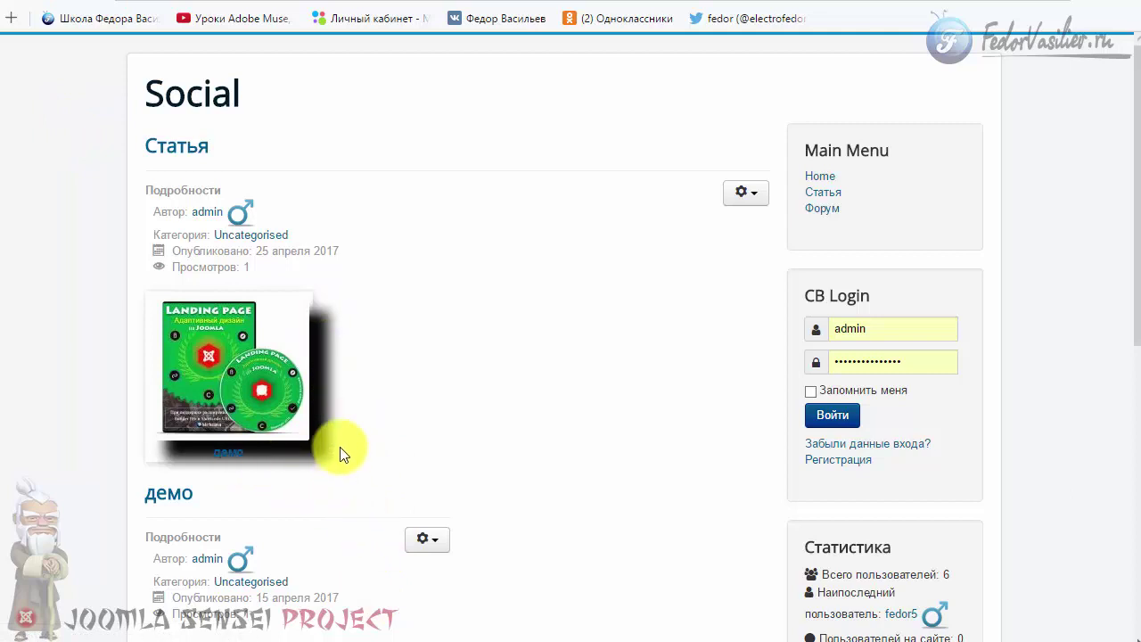
left_click(259, 384)
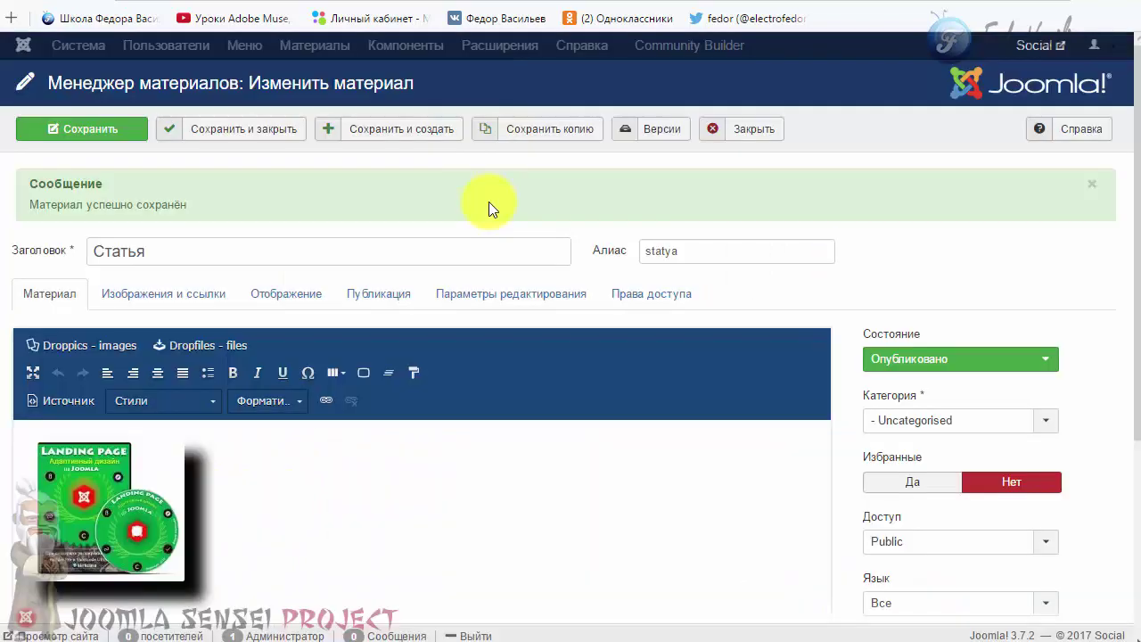
Return to the article editor and delete the Landing Page image from the text
scroll(491, 203, "down", 3)
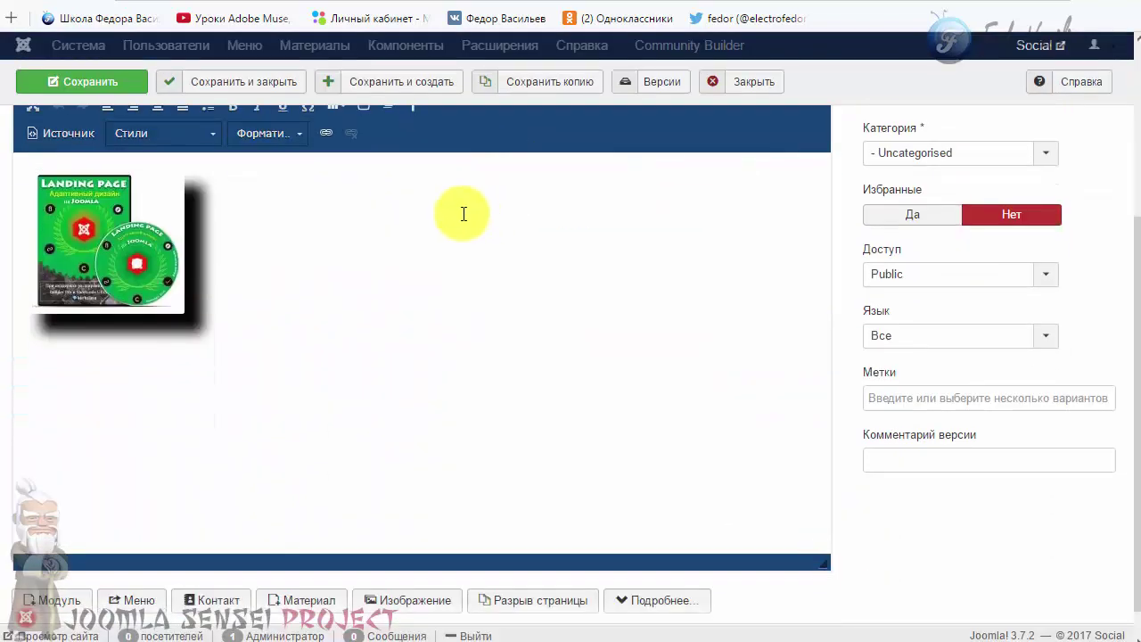
scroll(369, 271, "up", 2)
left_click(223, 318)
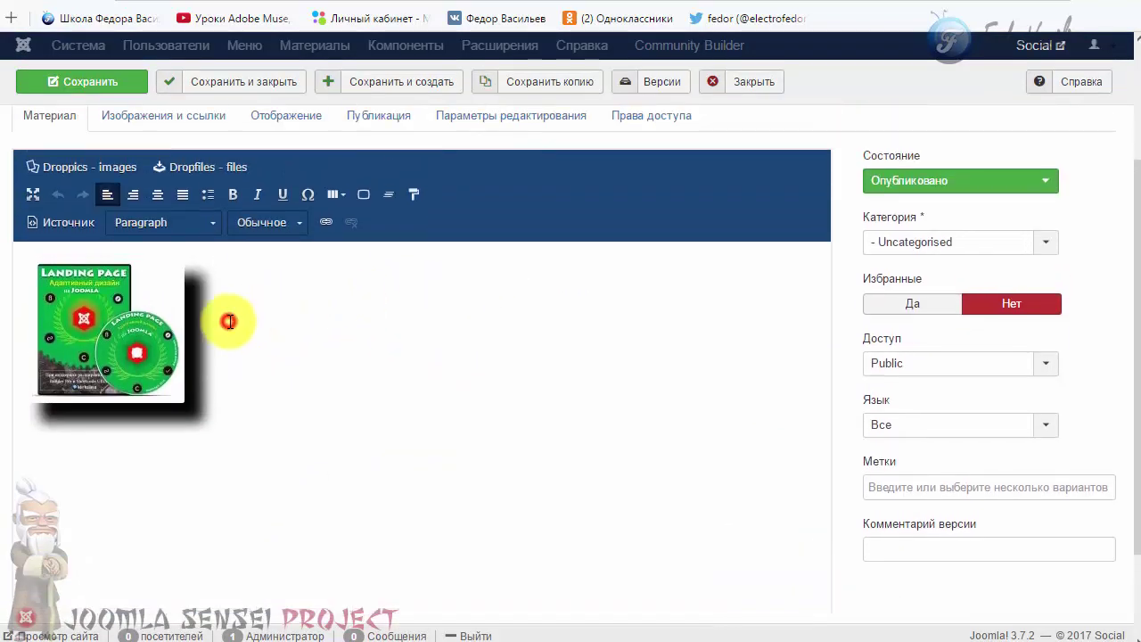
left_click(180, 331)
key("Delete")
Open the Landing Page image's parameters in Droppics and set its shadow width to 5 px
left_click(69, 166)
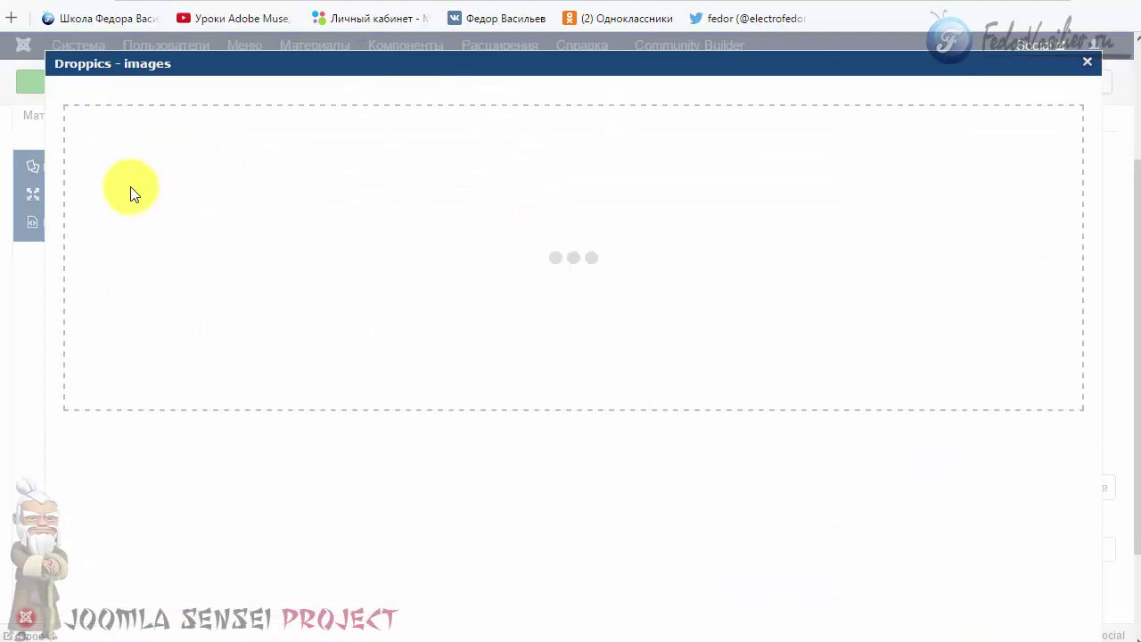
left_click(131, 189)
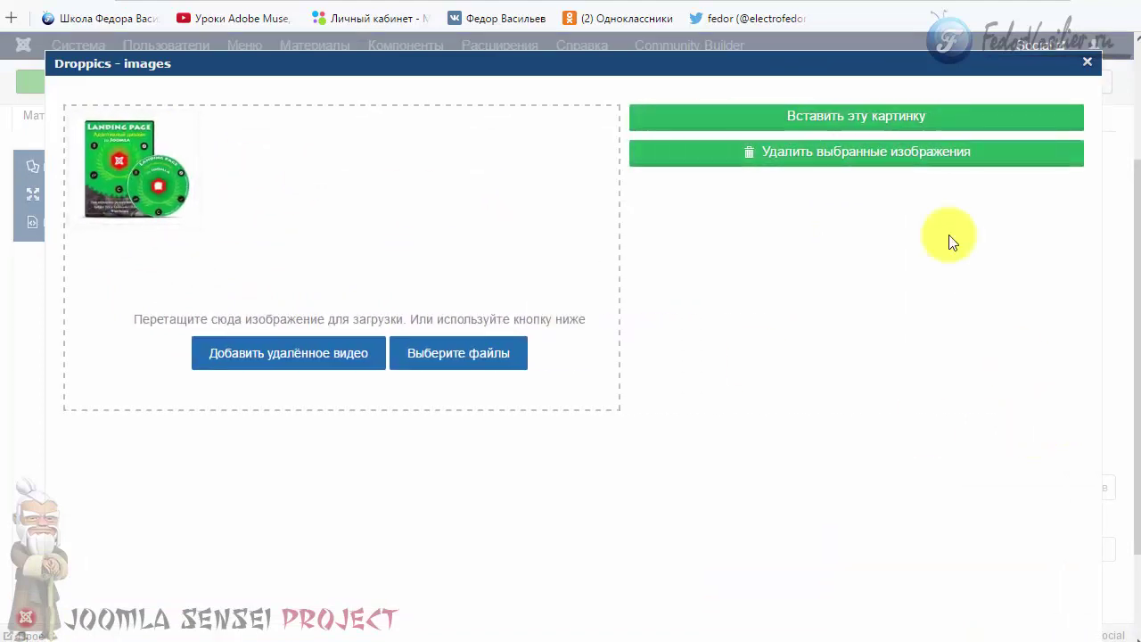
scroll(809, 486, "down", 2)
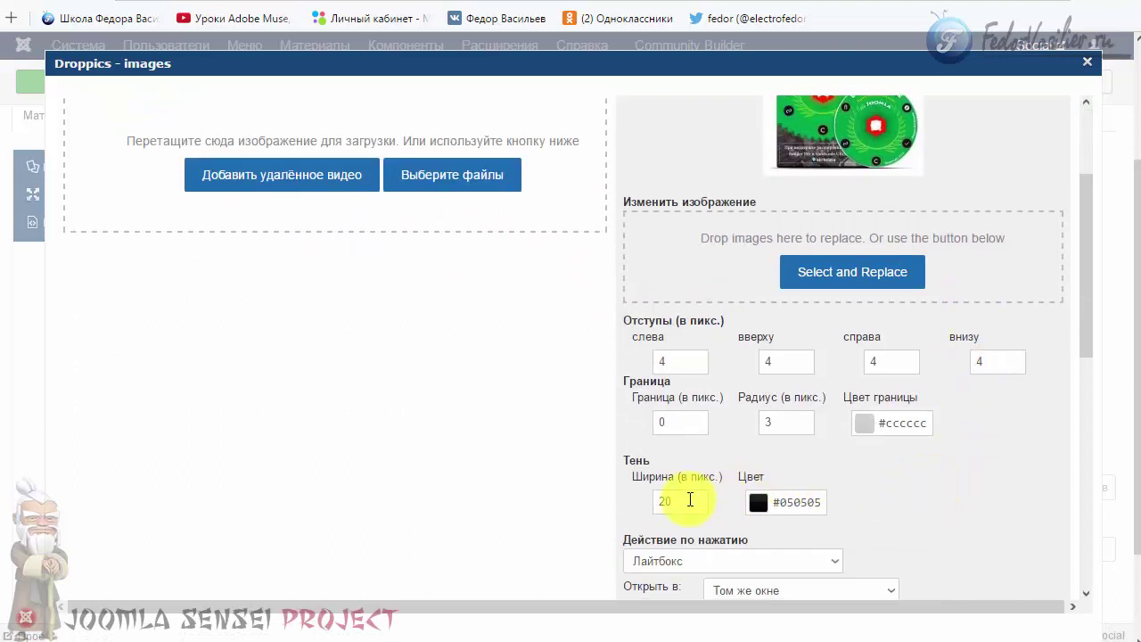
left_click_drag(688, 500, 602, 503)
scroll(963, 428, "down", 4)
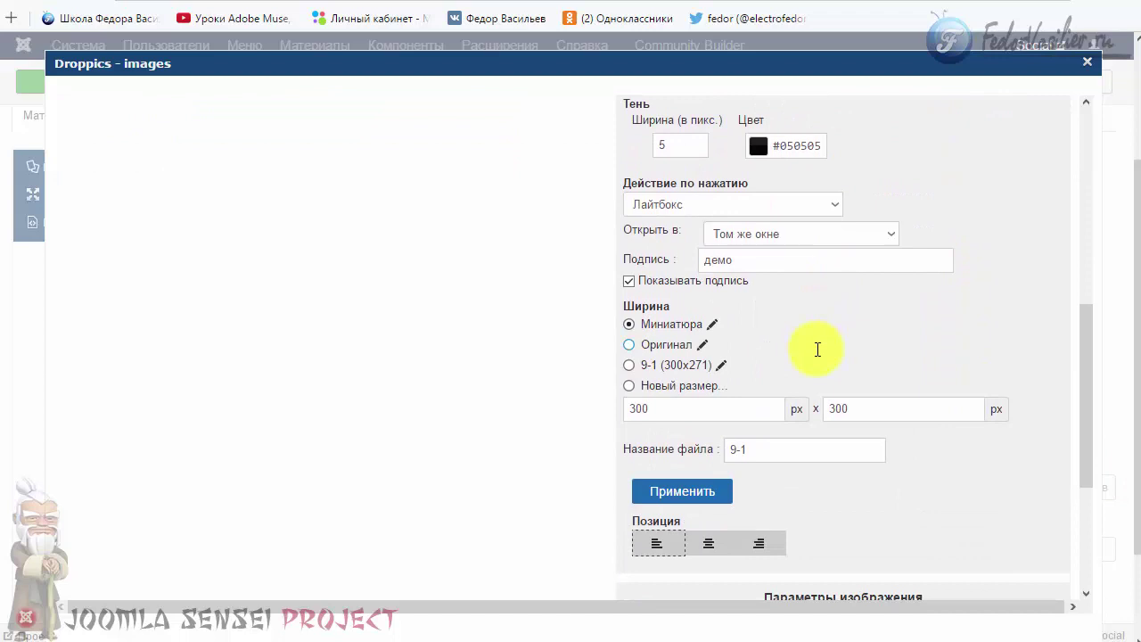
Open the image's thumbnail version (Миниатюра) in the Droppics image editor and try out its resize fields
scroll(818, 353, "down", 3)
scroll(811, 393, "up", 4)
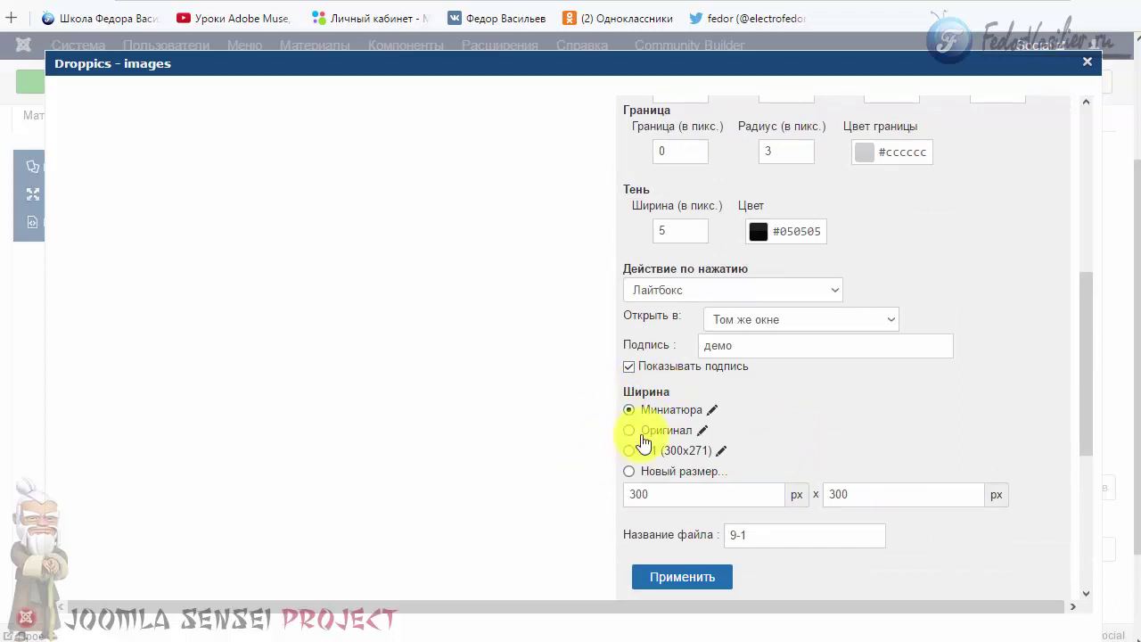
left_click(715, 412)
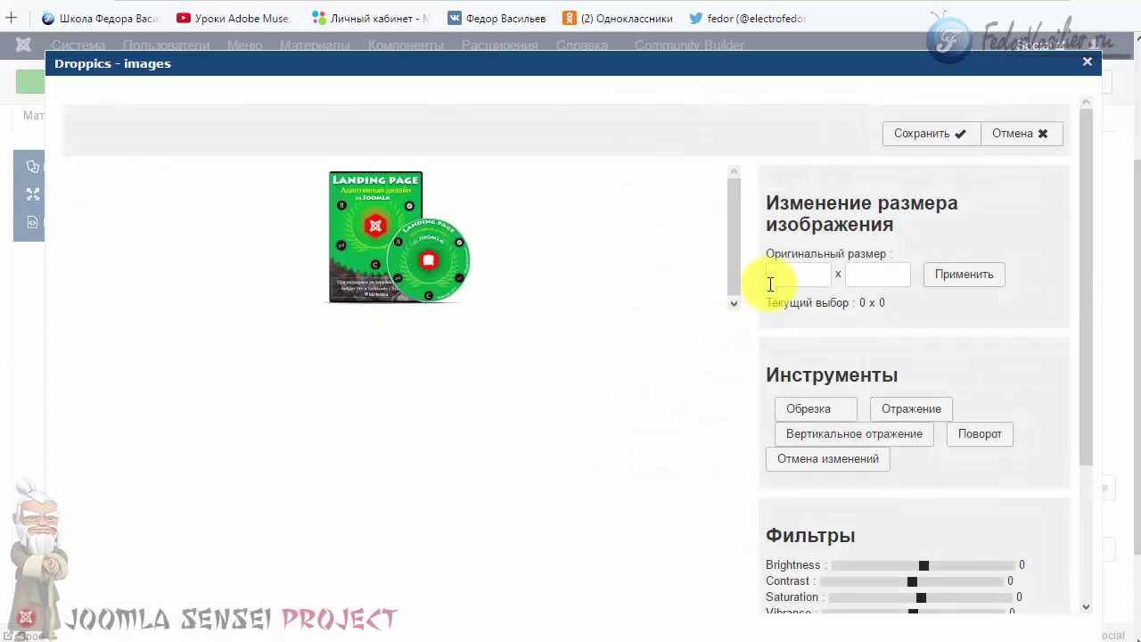
left_click(787, 279)
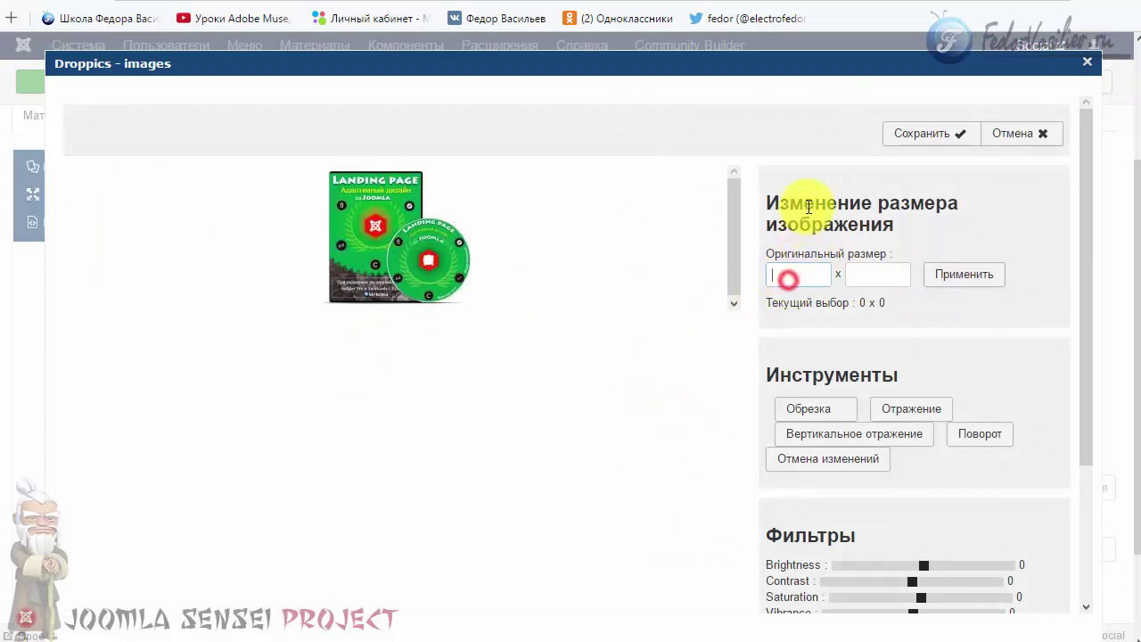
left_click(805, 273)
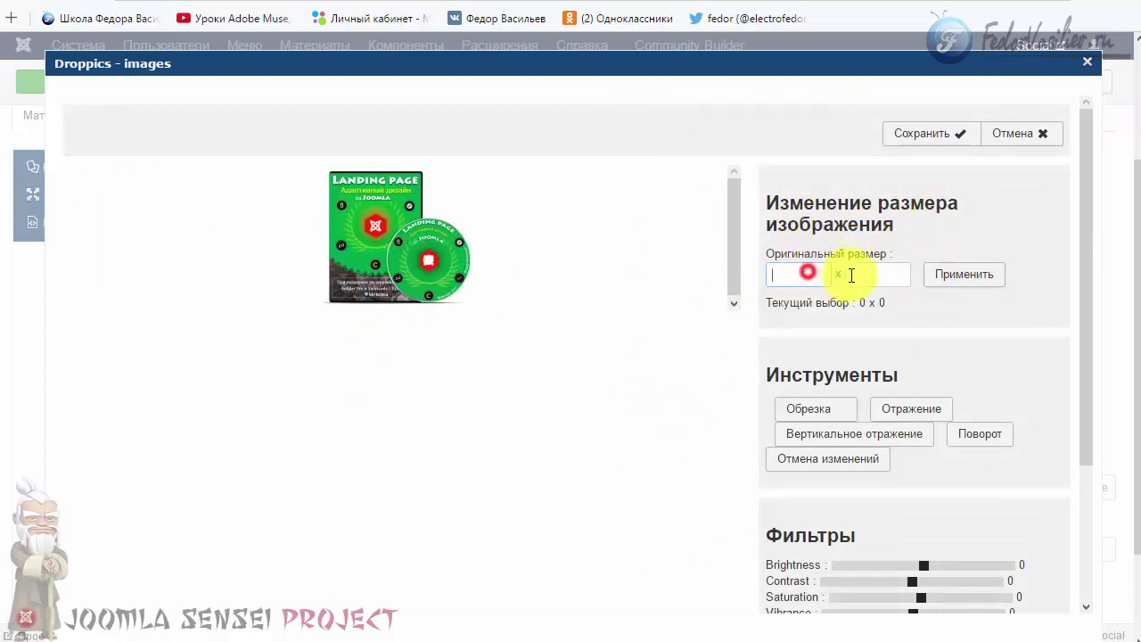
left_click(873, 273)
left_click(785, 275)
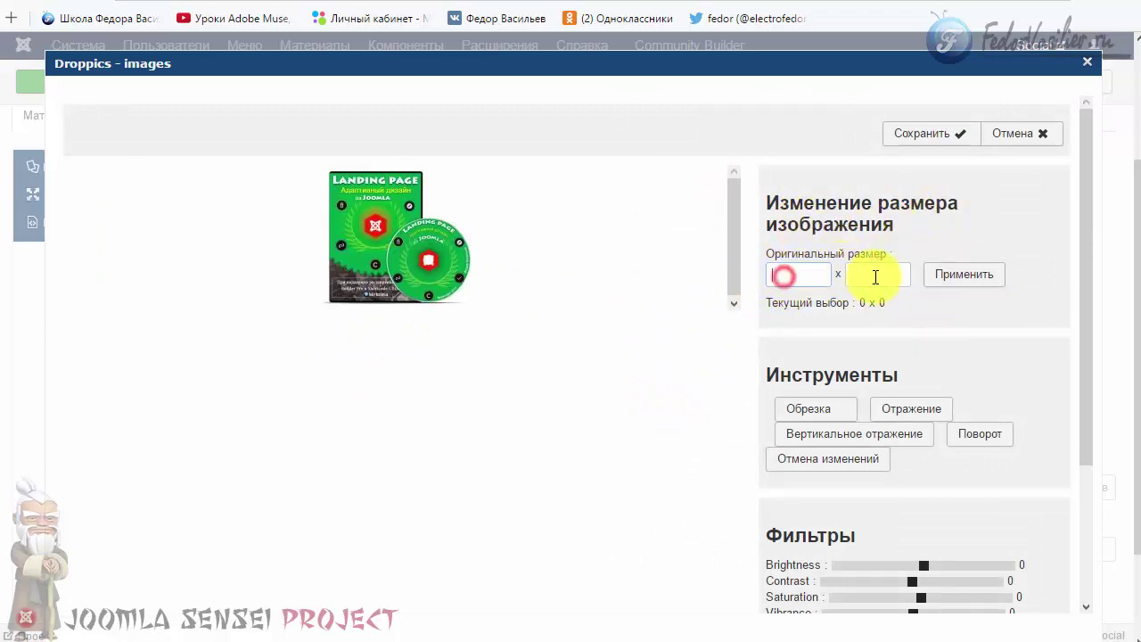
left_click(978, 285)
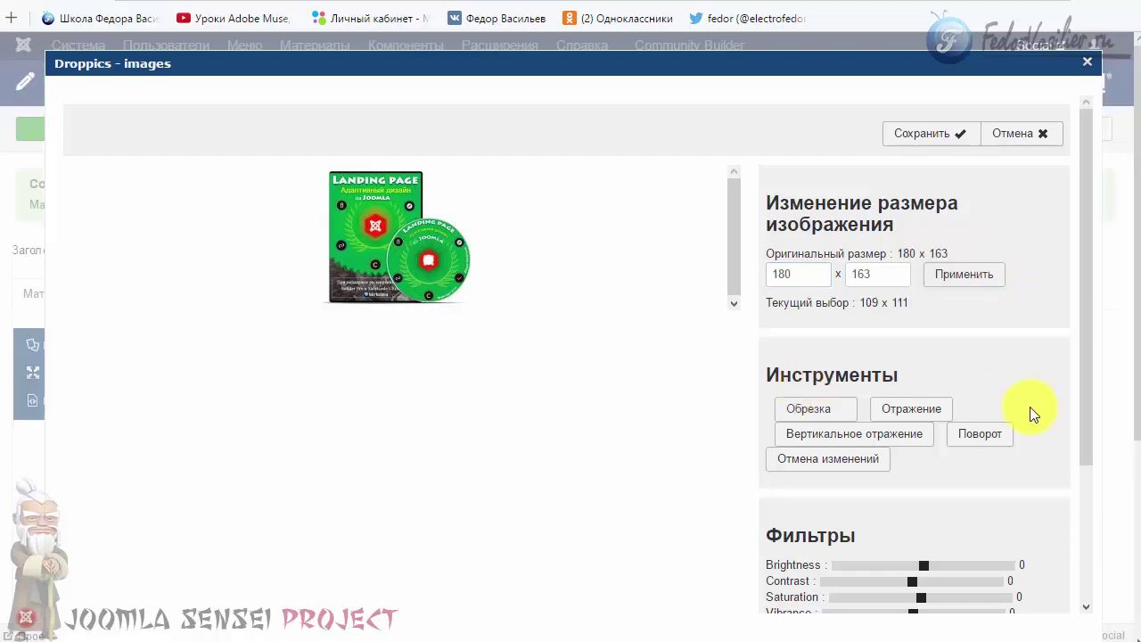
Flip the thumbnail horizontally back and forth, ending in its original orientation
left_click(918, 412)
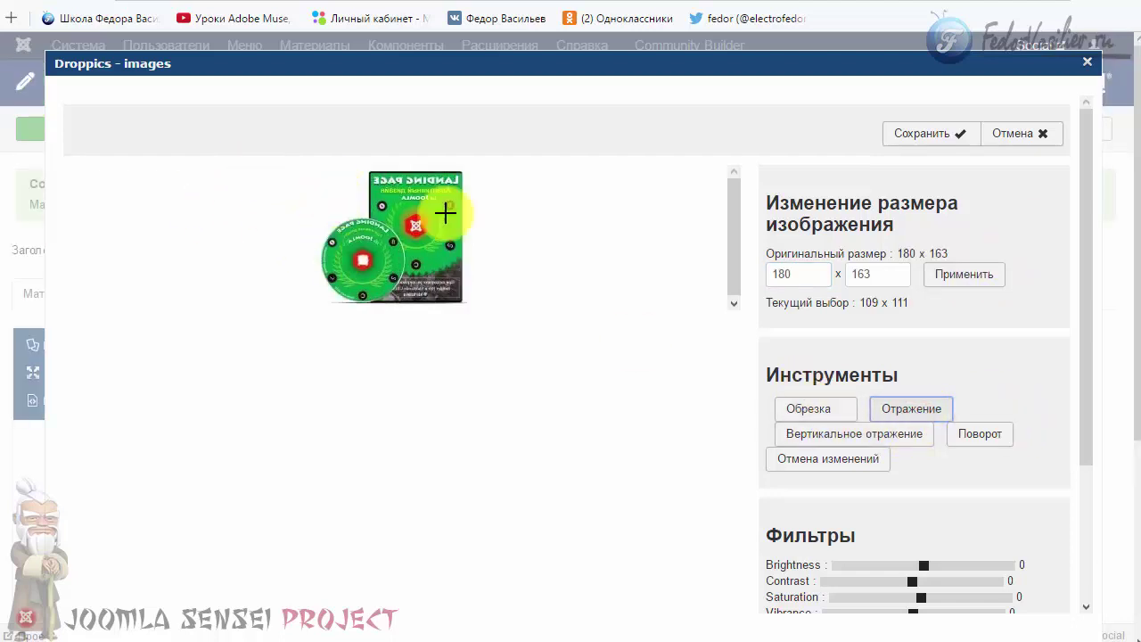
left_click(909, 413)
left_click(909, 414)
double_click(909, 413)
left_click(909, 413)
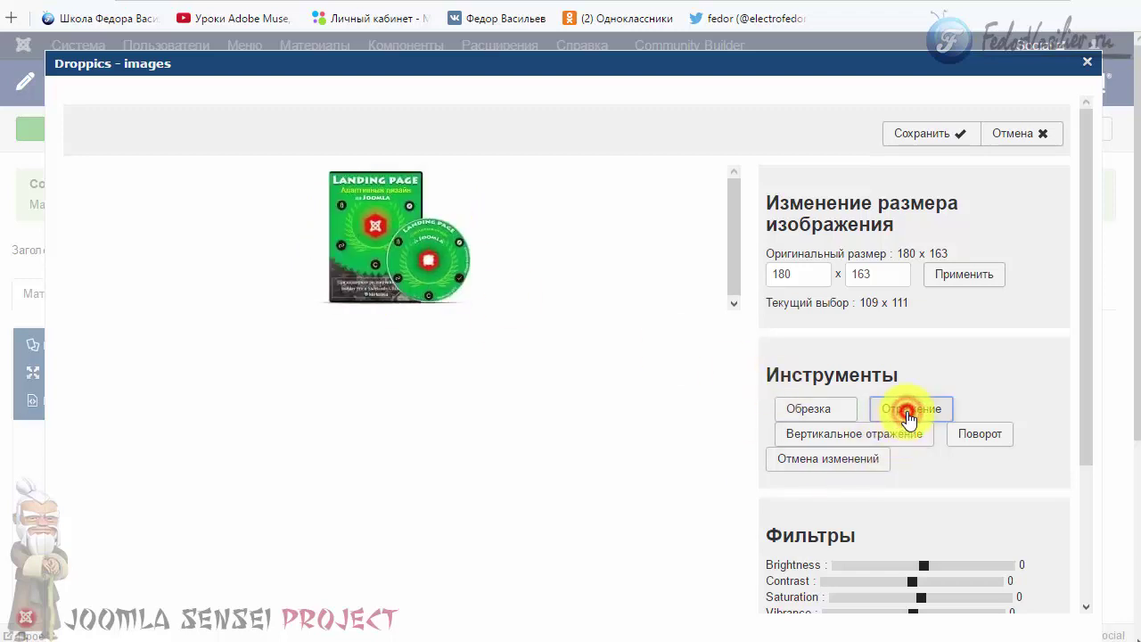
Flip the thumbnail vertically back and forth, ending in its original orientation
left_click(871, 440)
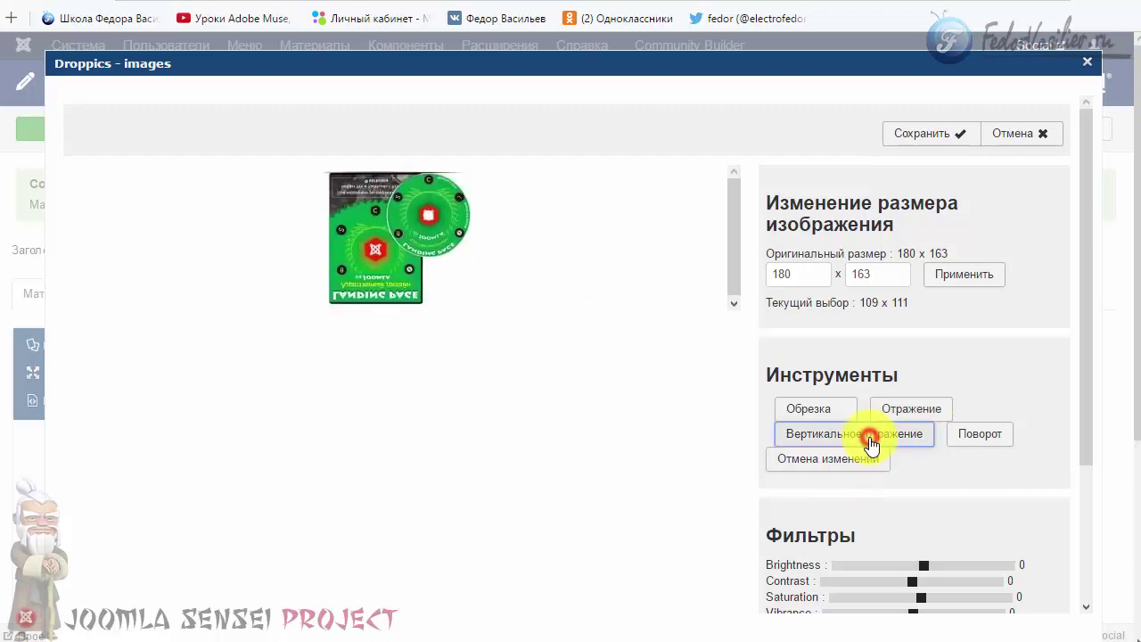
left_click(871, 440)
left_click(871, 441)
left_click(871, 441)
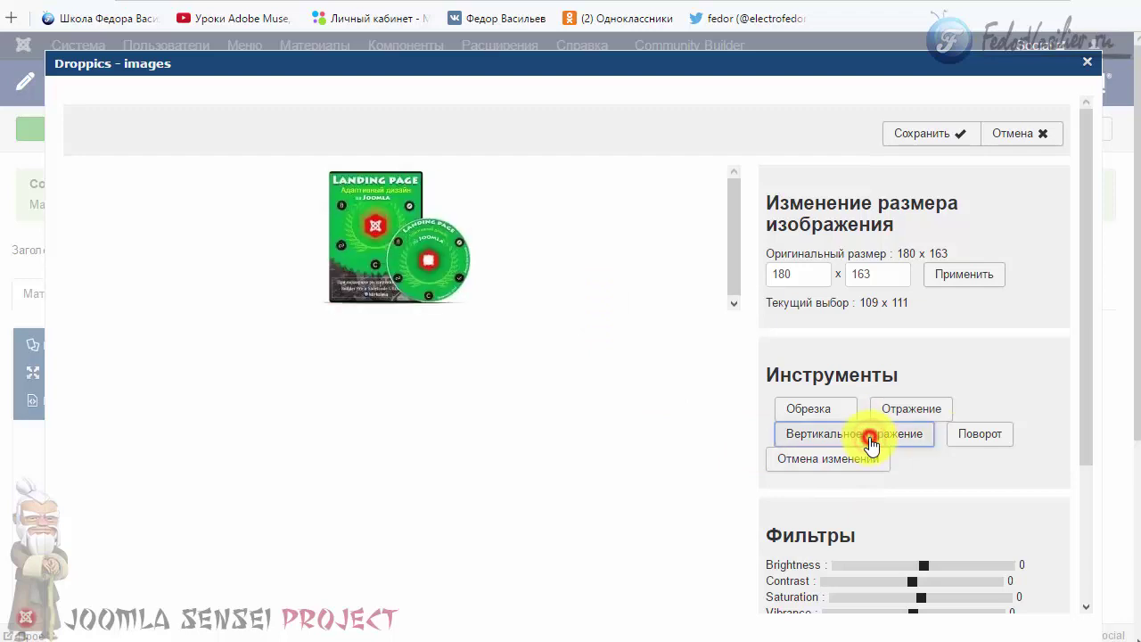
Rotate the thumbnail through a full turn until it stands upright again
left_click(979, 439)
left_click(978, 440)
left_click(978, 440)
left_click(977, 442)
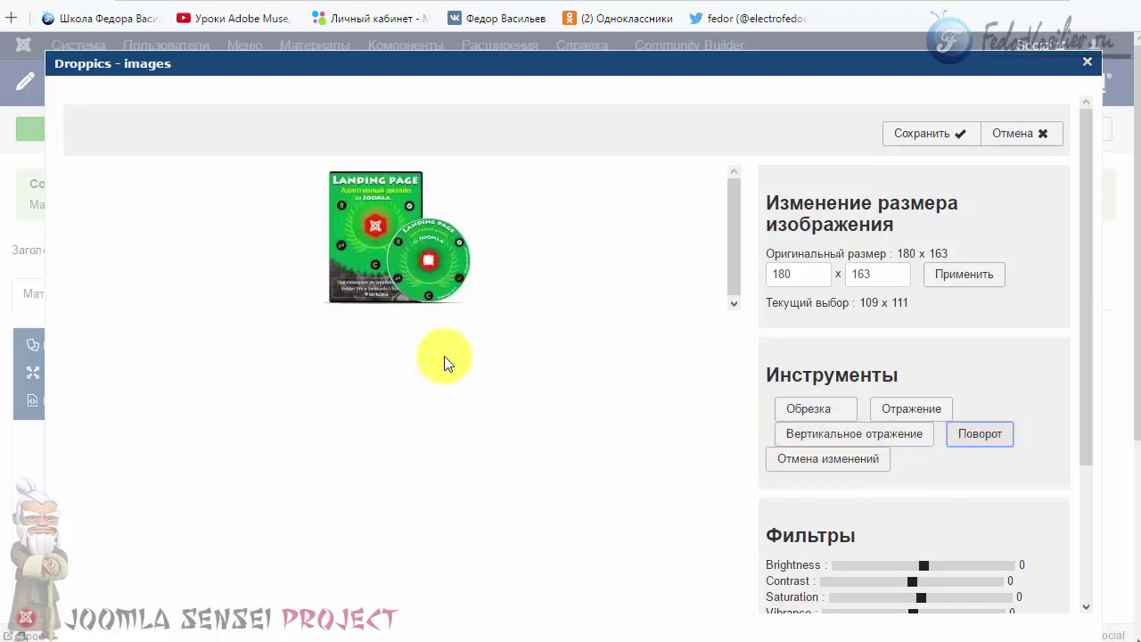
Crop the thumbnail to a 112 x 149 selection around the box cover and save the edited image
left_click_drag(328, 171, 441, 263)
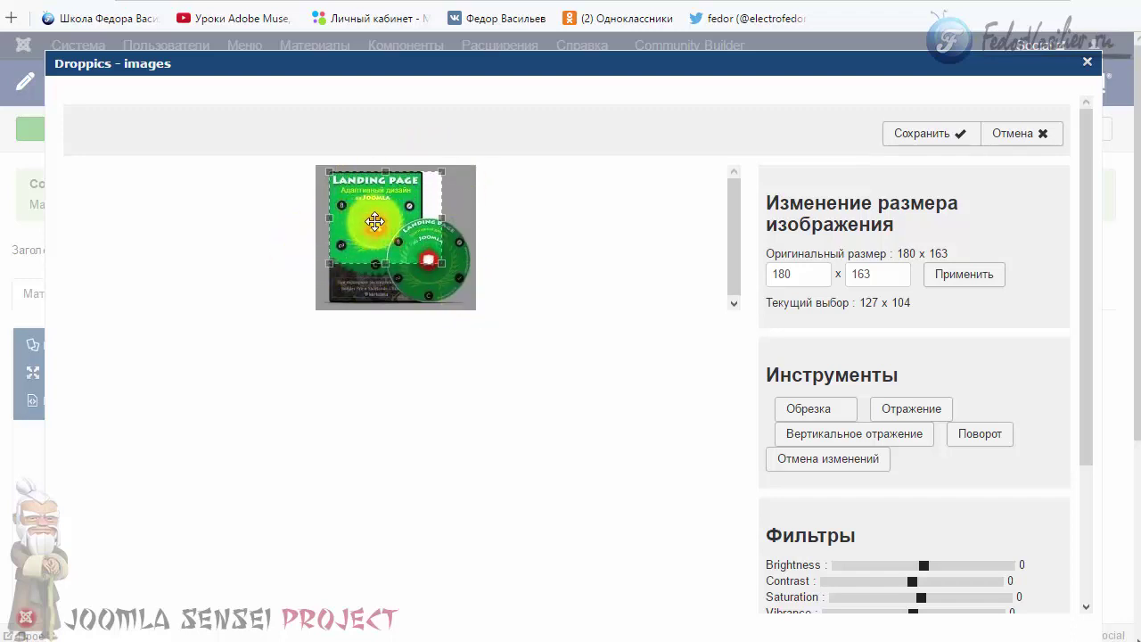
left_click_drag(375, 214, 376, 238)
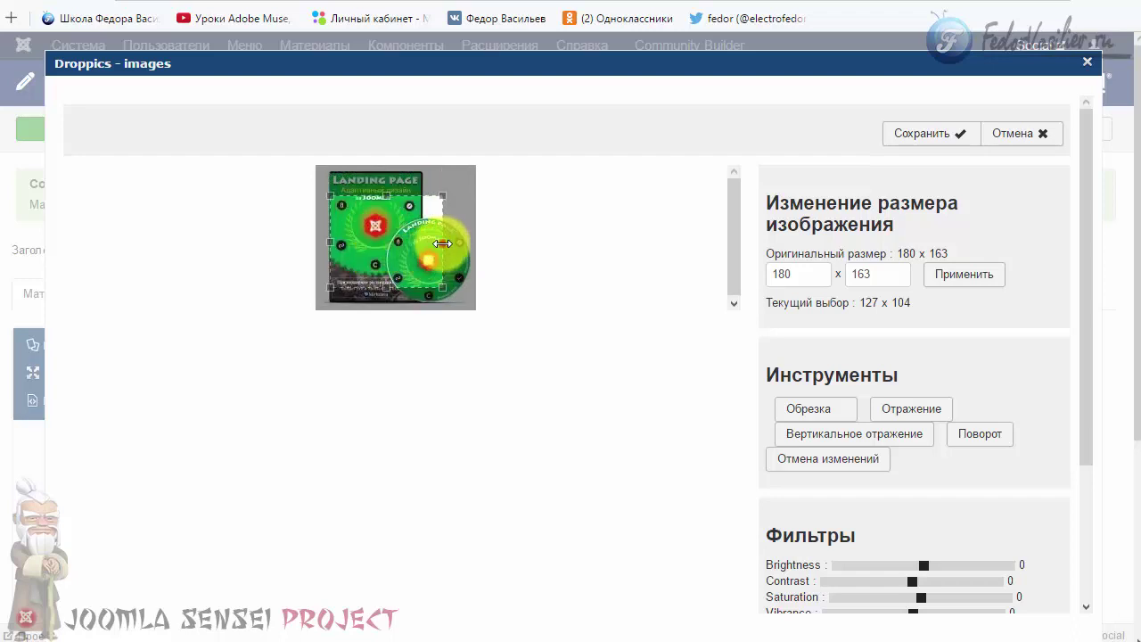
mouse_move(443, 243)
left_mouse_down()
mouse_move(417, 243)
mouse_move(429, 242)
left_mouse_up()
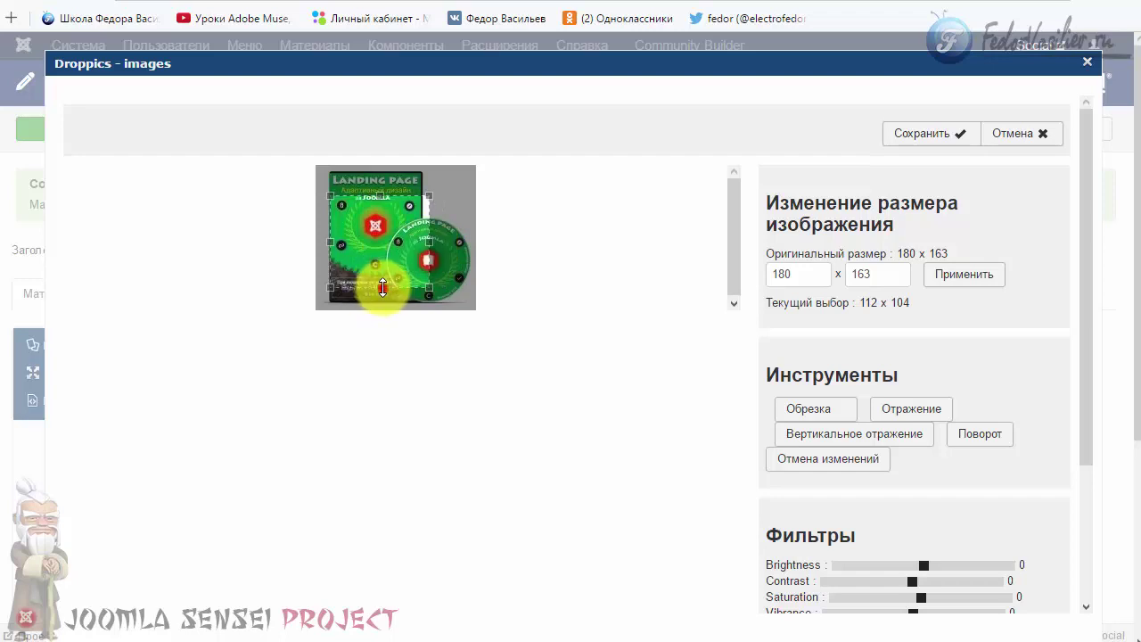
left_click_drag(382, 251, 372, 303)
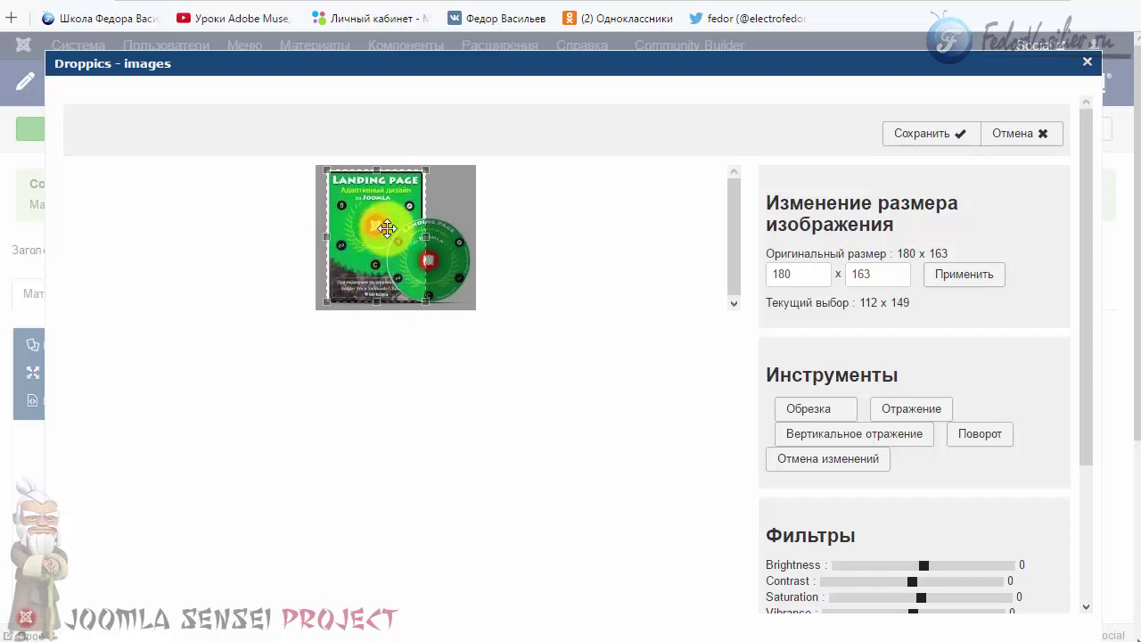
left_click(824, 410)
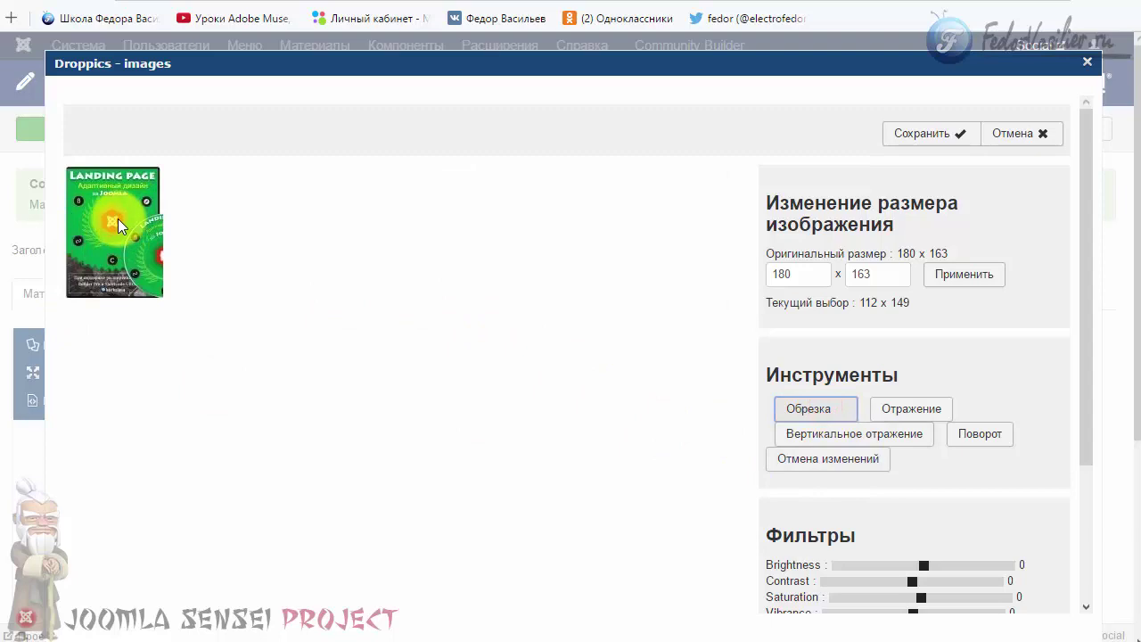
left_click(914, 143)
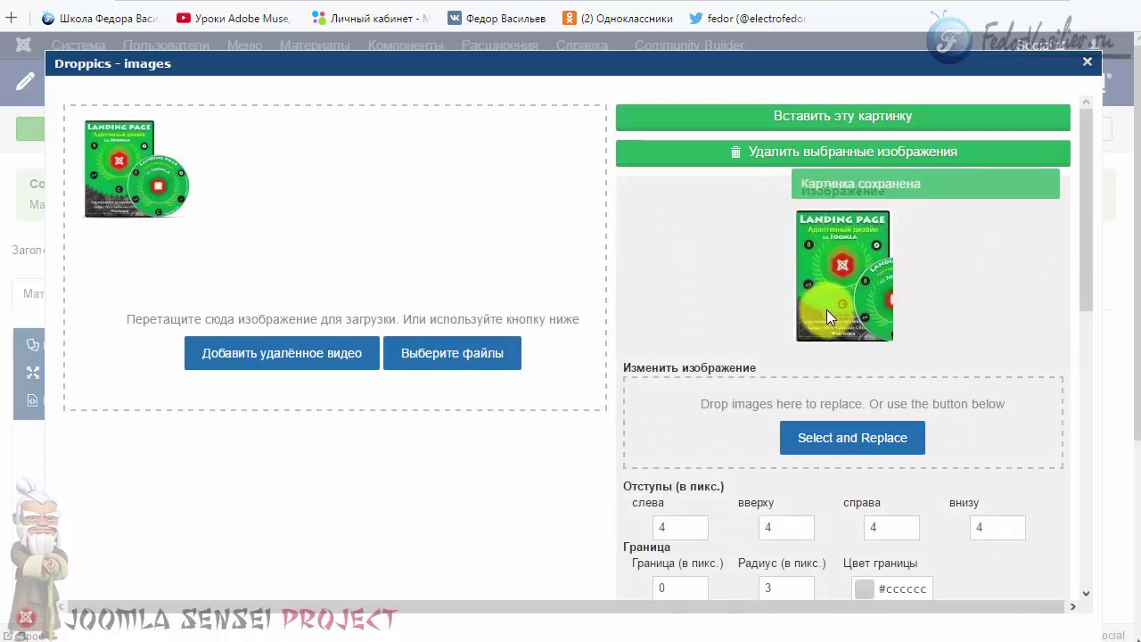
Insert the cropped Landing Page image into the article and save the article
left_click(790, 119)
scroll(83, 374, "down", 2)
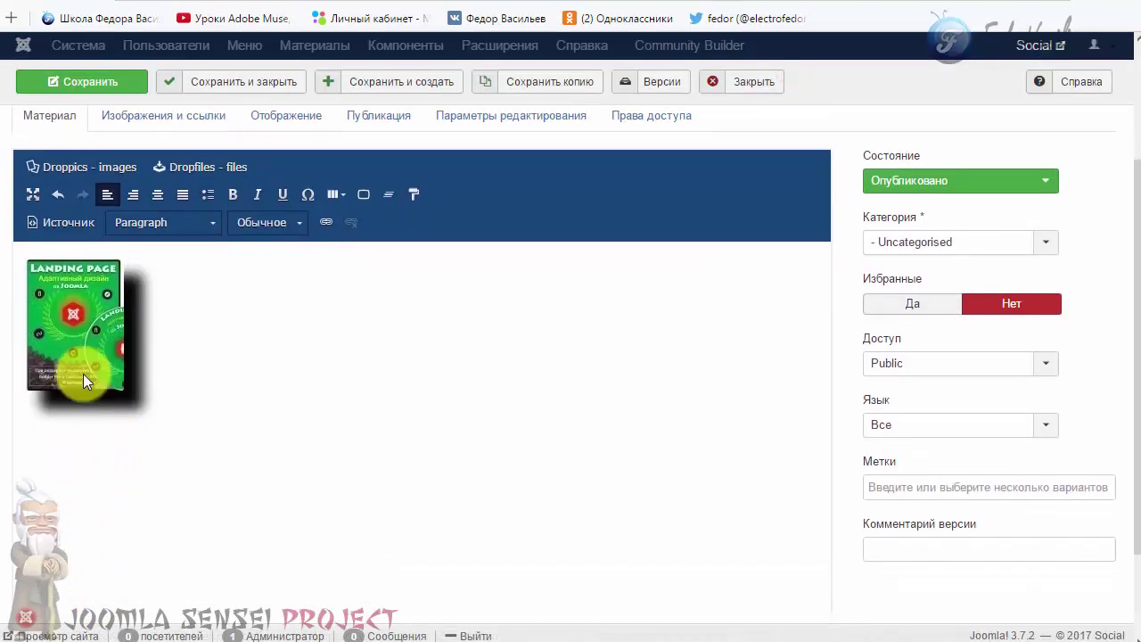
left_click(93, 82)
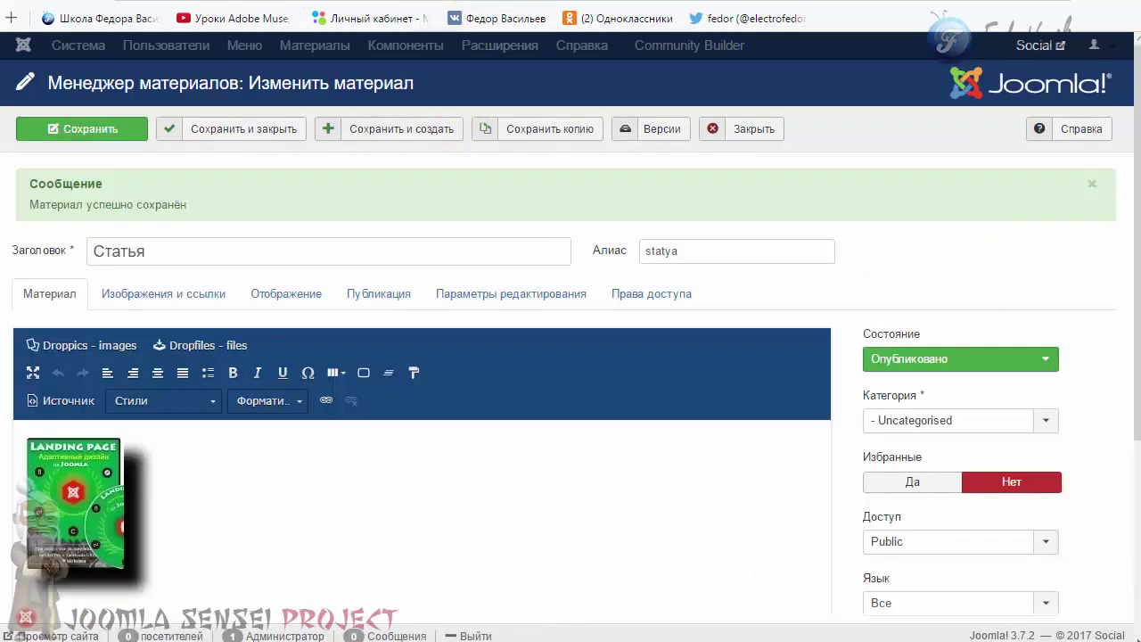
Switch to the site's front page and check the cropped image and its lightbox under the article "Статья"
left_click(98, 7)
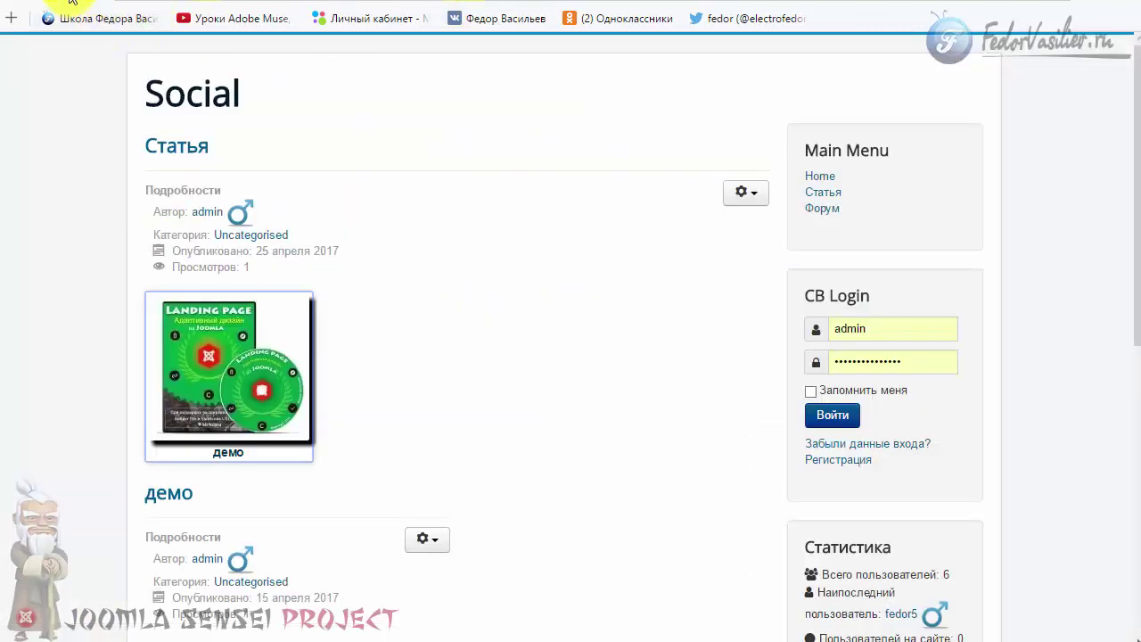
left_click(161, 350)
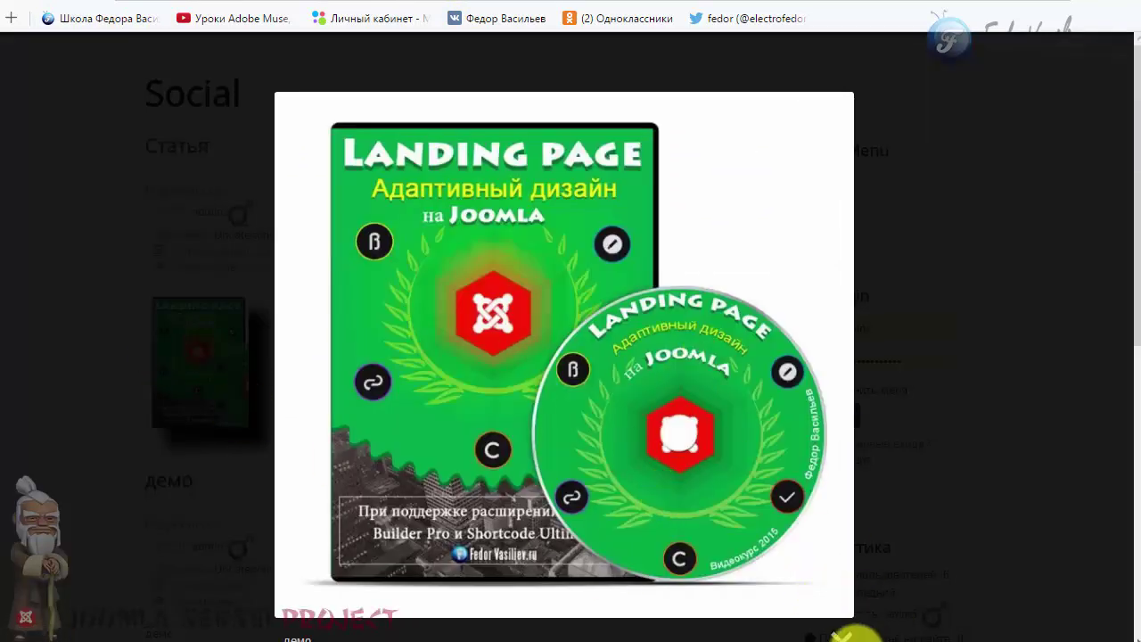
left_click(842, 635)
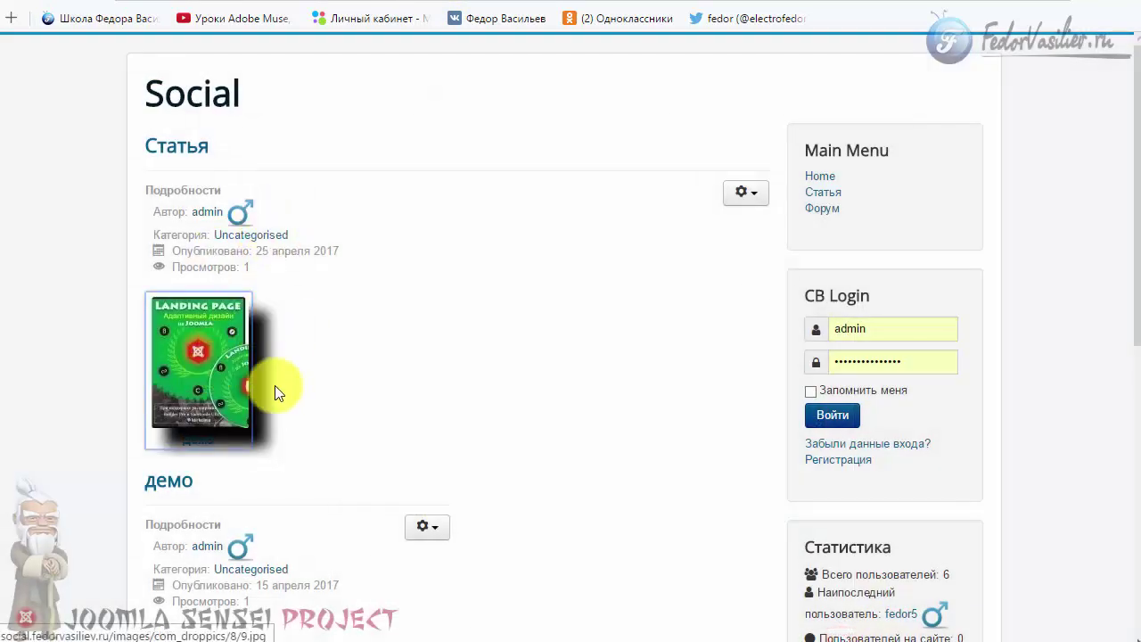
left_click(204, 356)
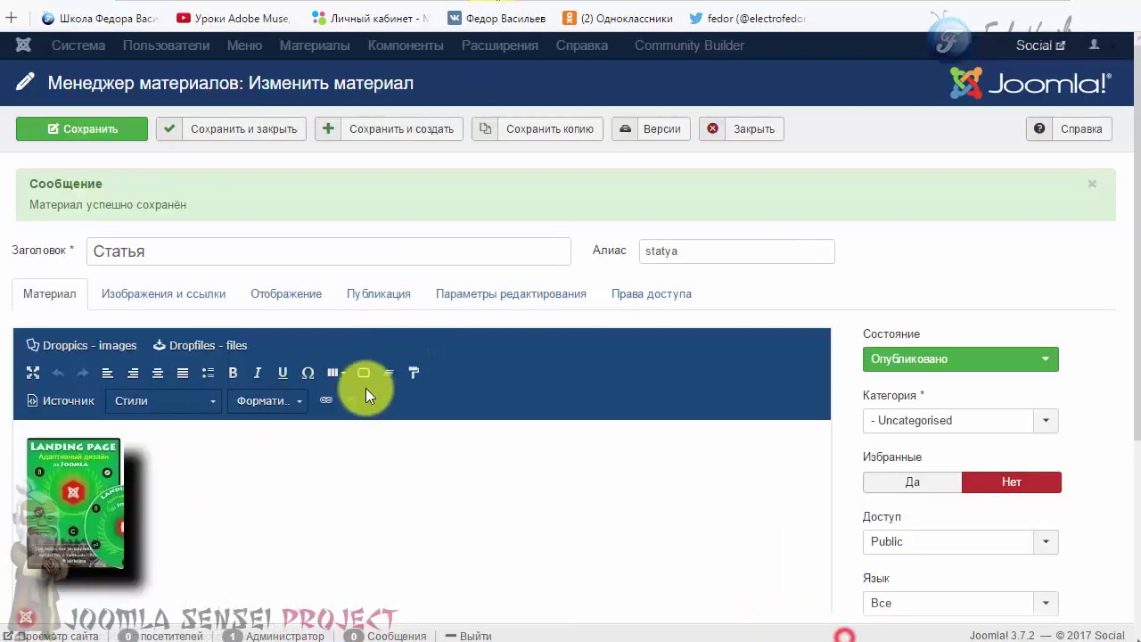
Return to the article editor and delete the cropped Landing Page image from the text
left_click(294, 447)
scroll(326, 556, "down", 3)
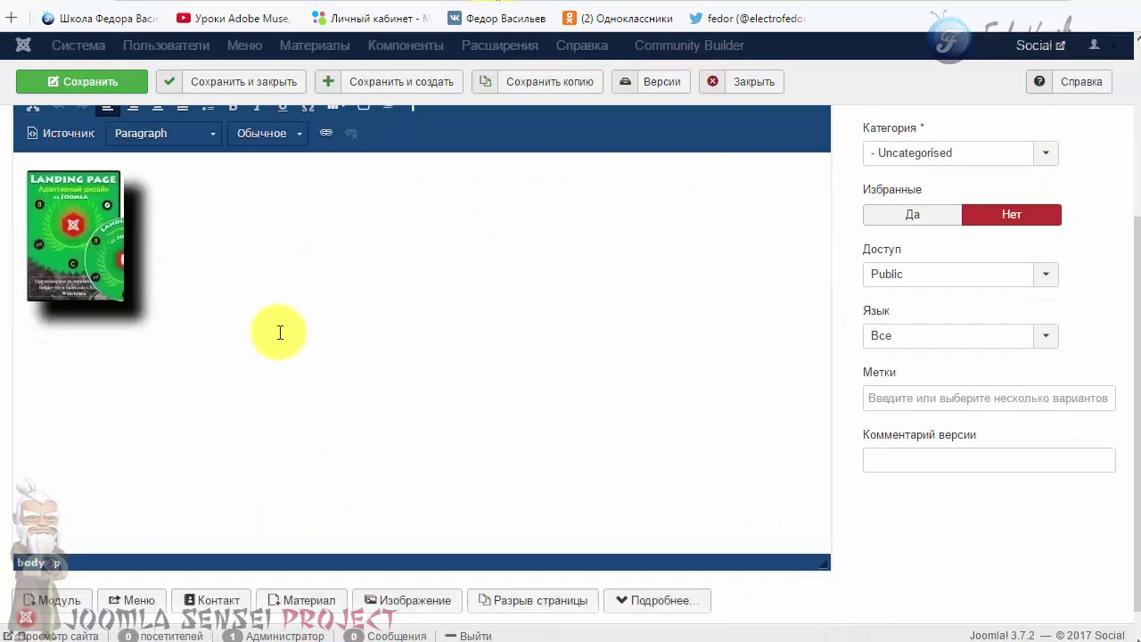
left_click(295, 305)
scroll(295, 305, "up", 3)
left_click(97, 387)
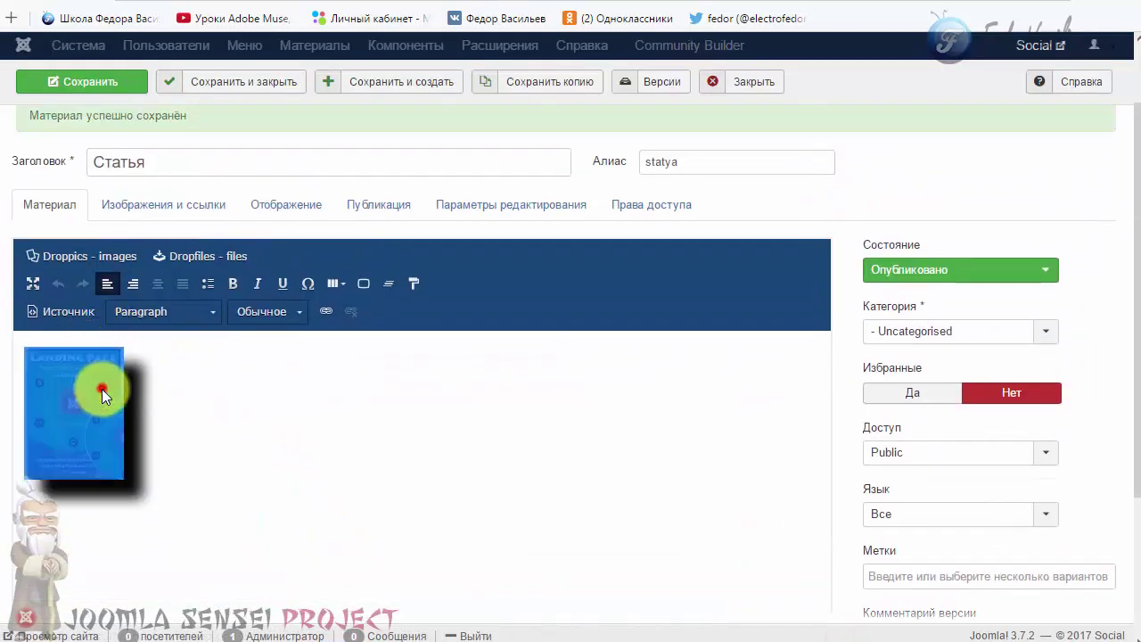
key("Delete")
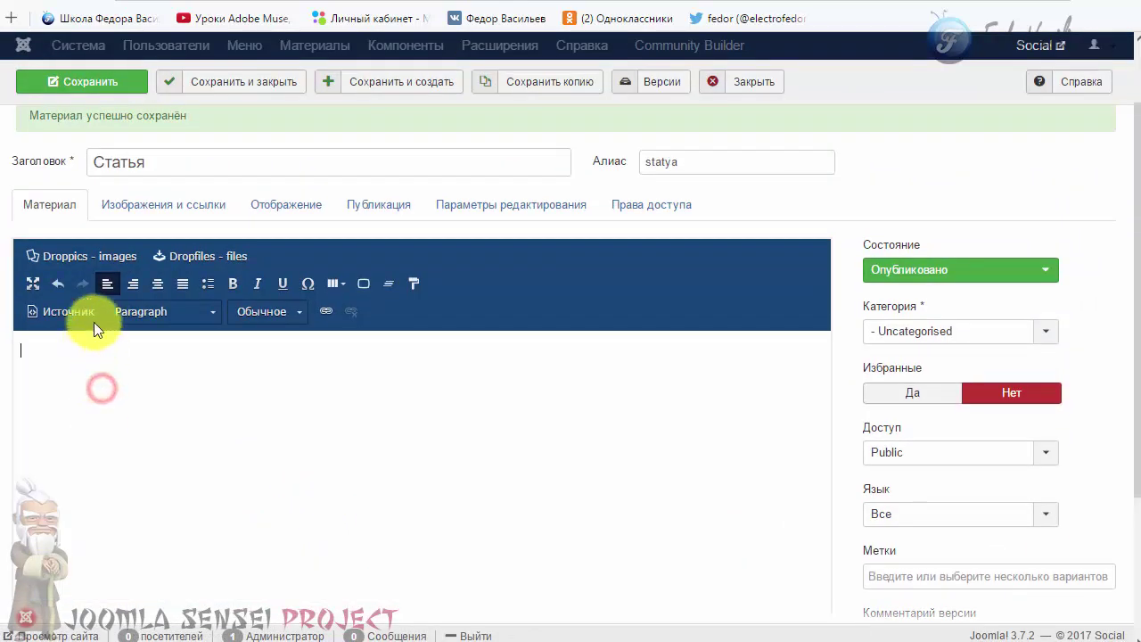
Select the Landing Page image in Droppics and open its Миниатюра version for editing
left_click(80, 259)
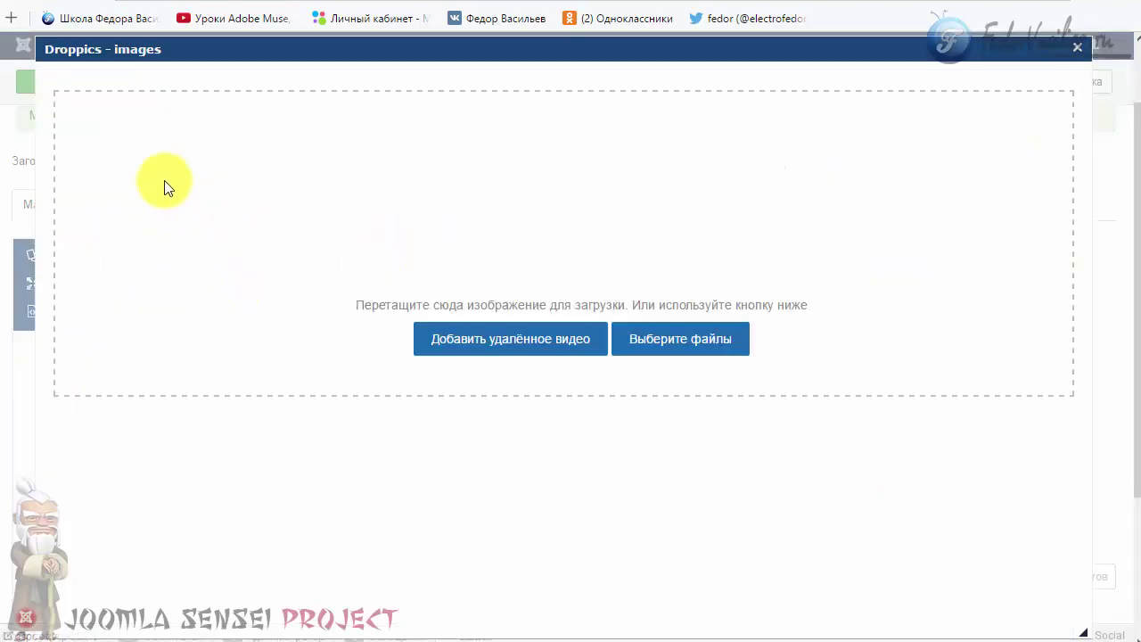
left_click(125, 161)
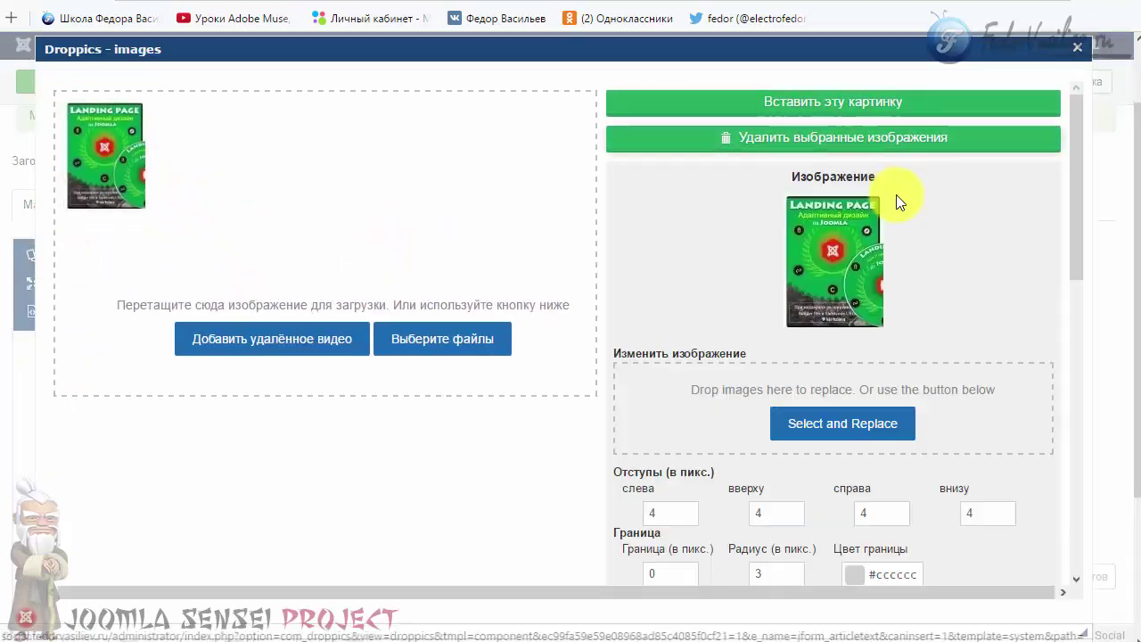
scroll(971, 402, "down", 4)
scroll(972, 402, "down", 3)
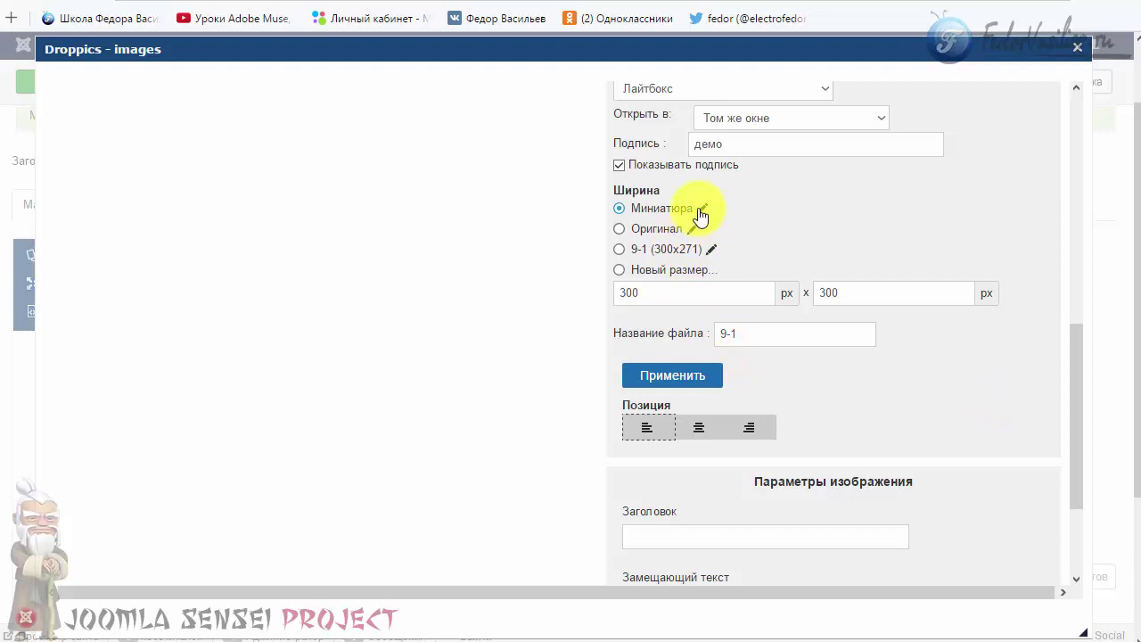
scroll(719, 324, "up", 1)
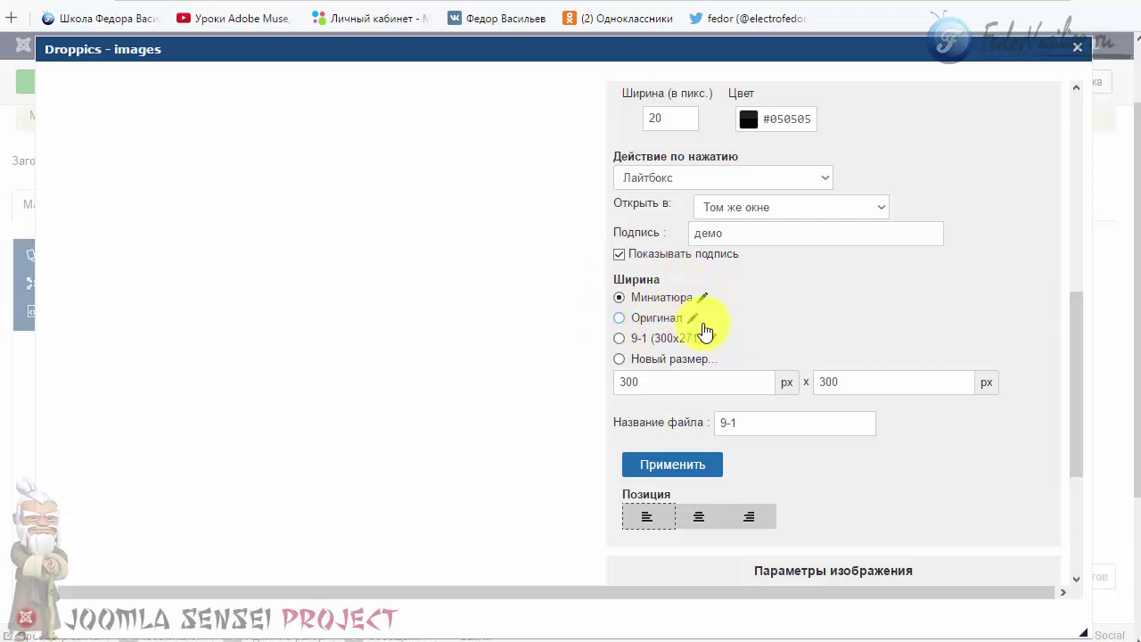
mouse_move(700, 333)
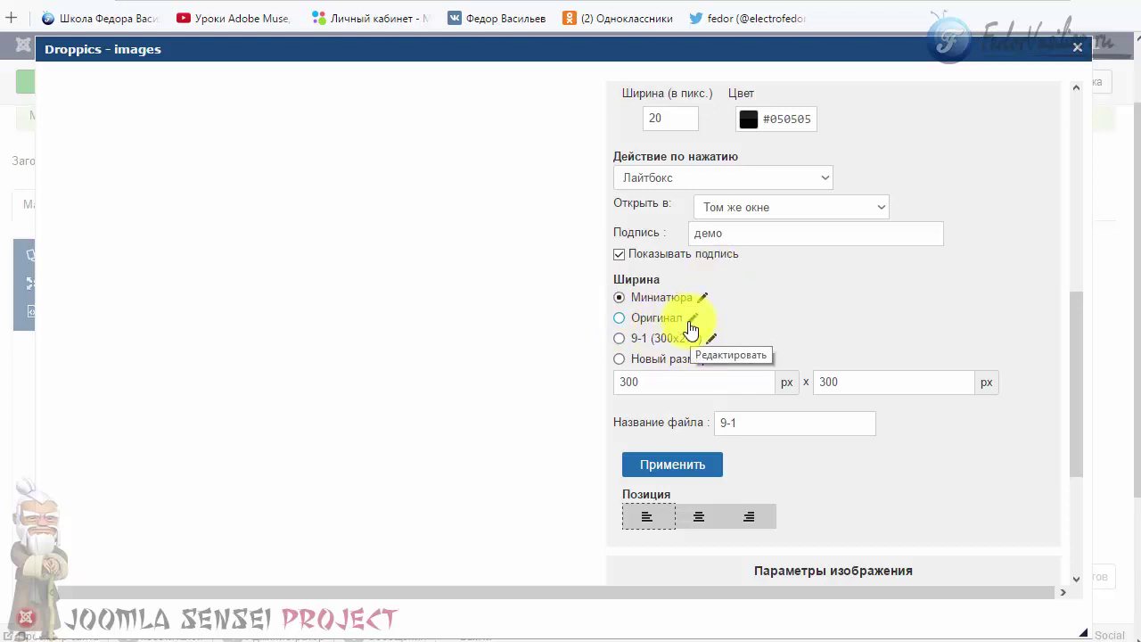
left_click(704, 297)
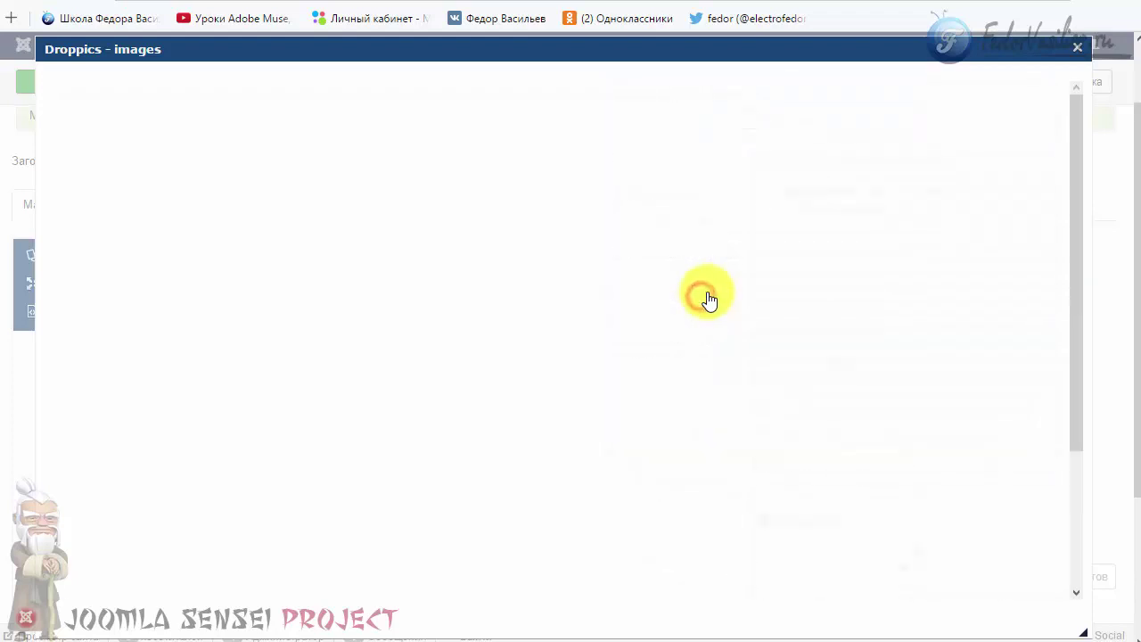
Try the Brightness filter on the thumbnail at -63 and 70, ending at 1
scroll(977, 292, "down", 2)
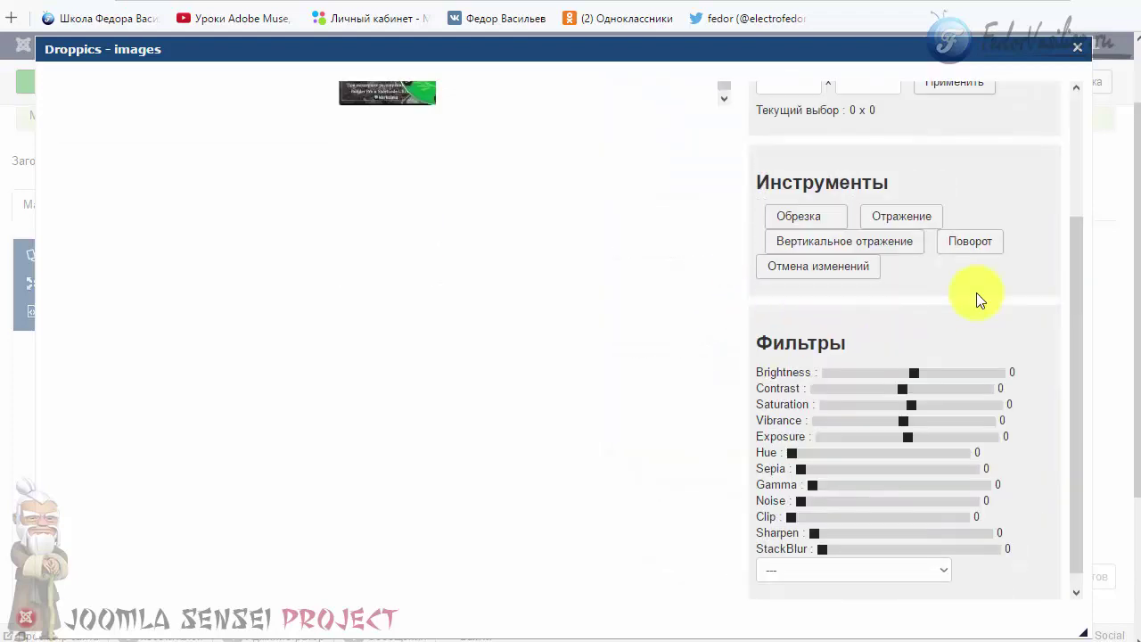
scroll(976, 293, "up", 1)
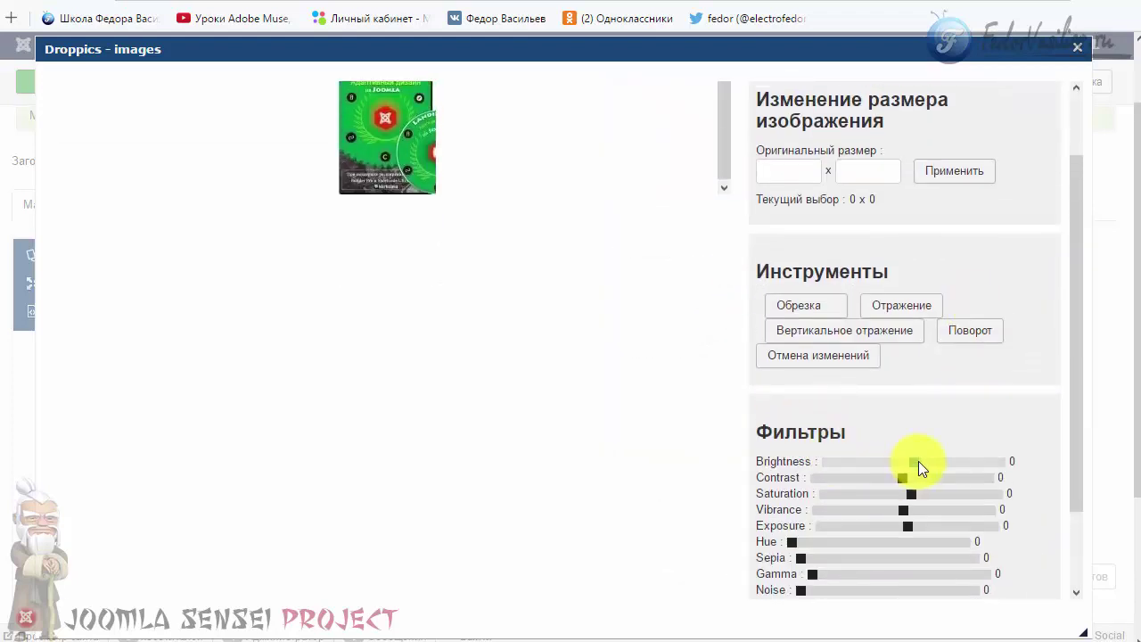
left_click_drag(916, 461, 860, 460)
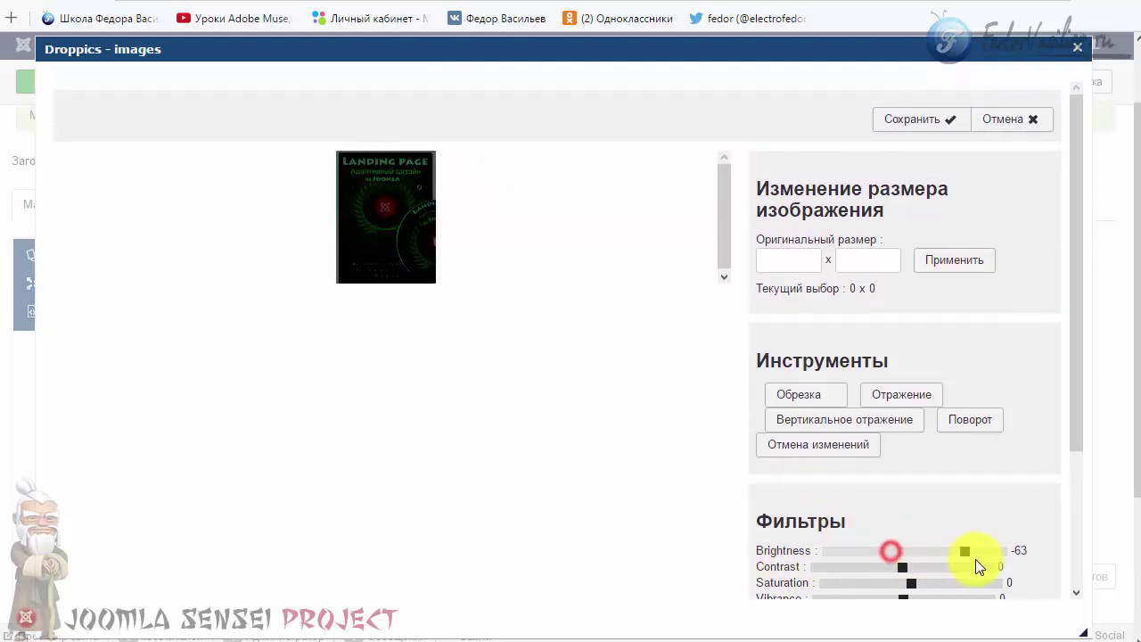
left_click_drag(978, 556, 994, 550)
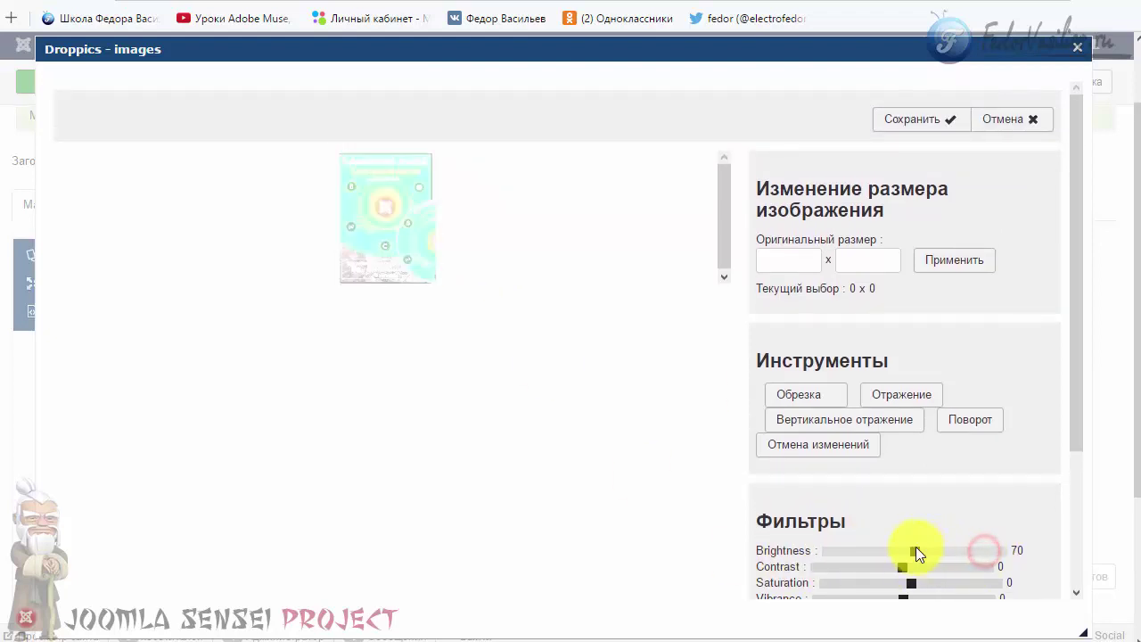
left_click_drag(915, 547, 916, 549)
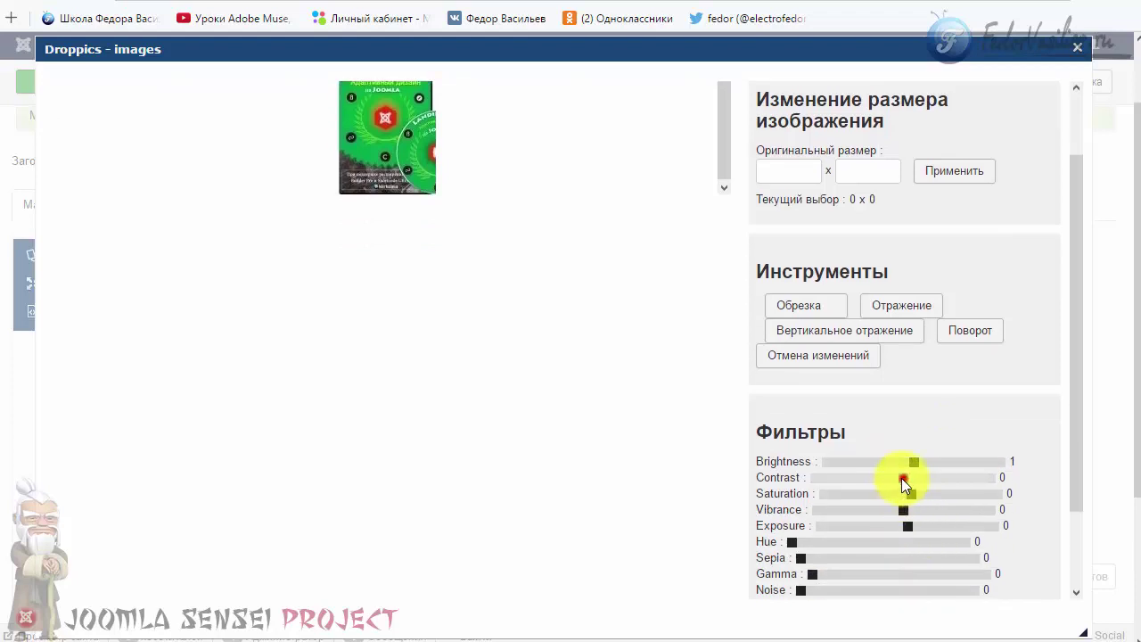
Set the thumbnail's filters to Contrast 50, Saturation -41, Vibrance 33, Exposure -59 and Hue 62
left_click_drag(901, 478, 863, 477)
left_click_drag(936, 478, 856, 522)
left_click(894, 533)
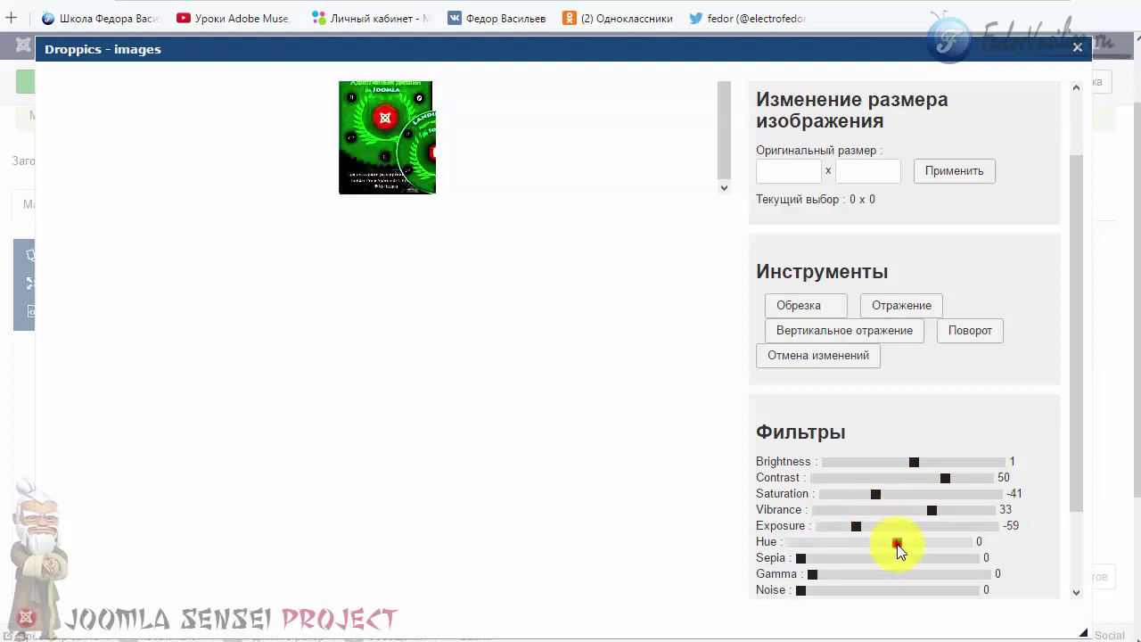
Apply the Lomo preset filter to the thumbnail and view the effect
scroll(941, 402, "down", 3)
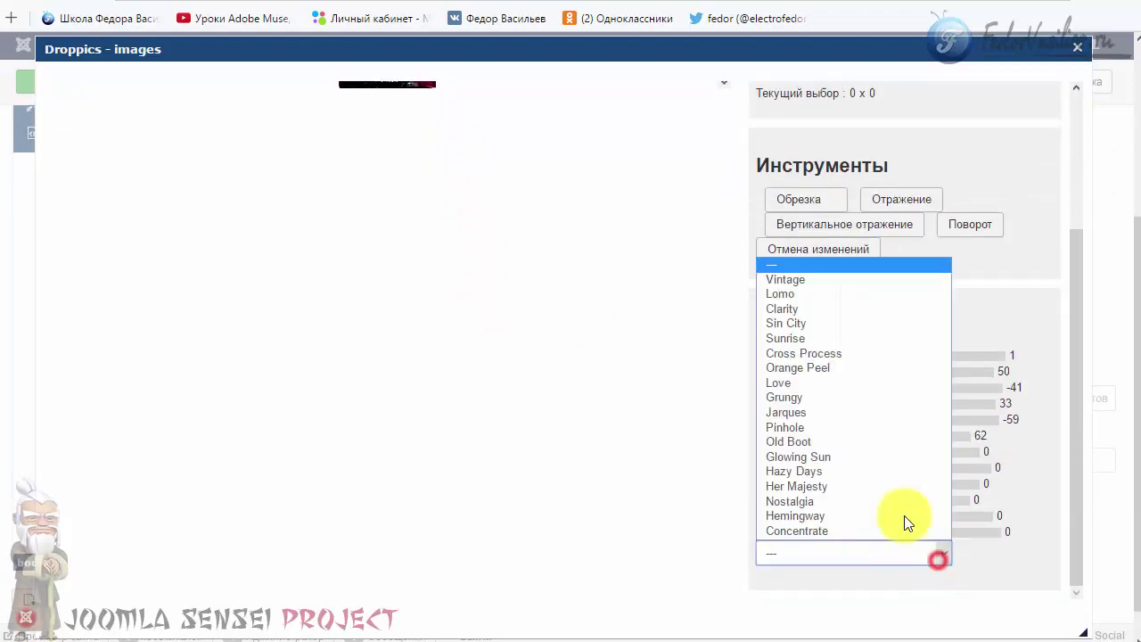
left_click(818, 294)
scroll(370, 265, "up", 3)
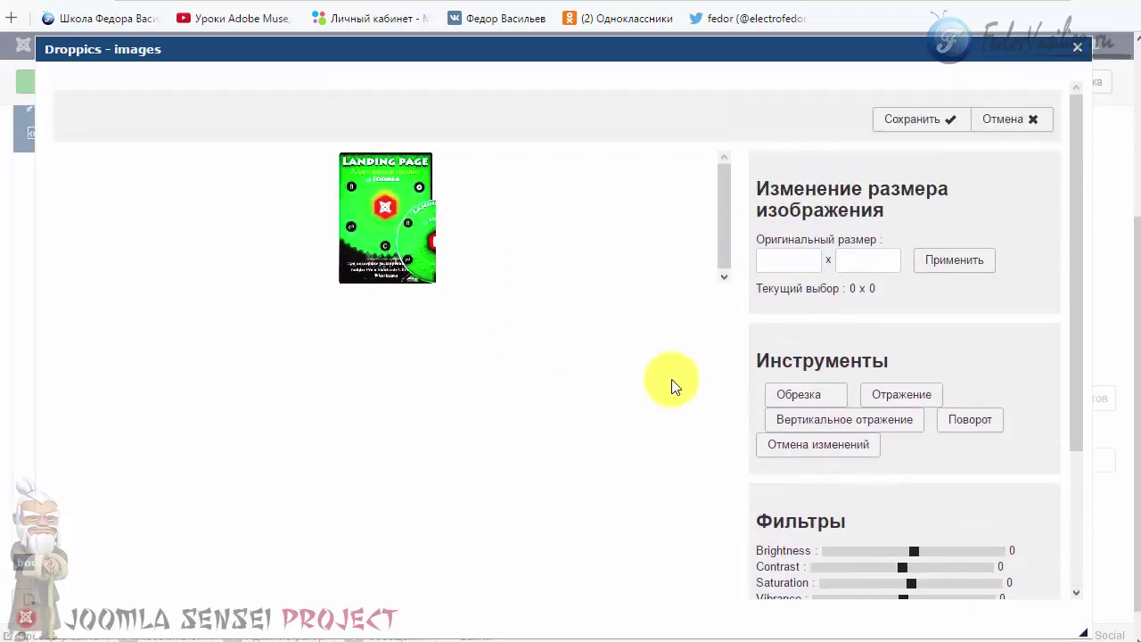
Replace the thumbnail's preset filter with Pinhole and view the effect
scroll(866, 535, "down", 3)
left_click(825, 554)
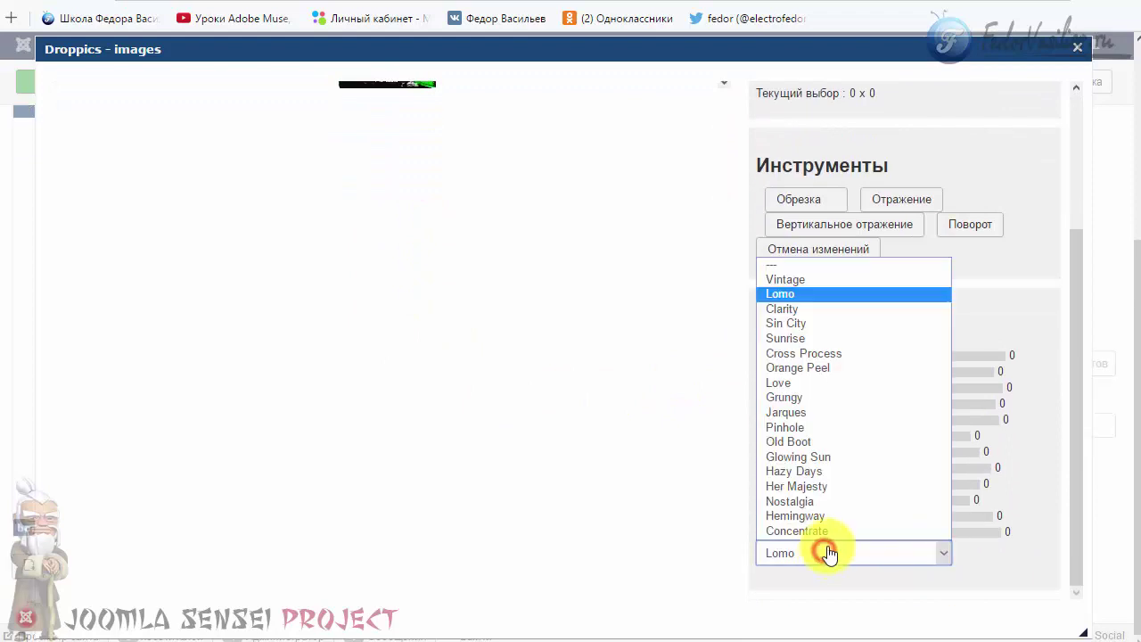
left_click(767, 427)
scroll(609, 429, "up", 3)
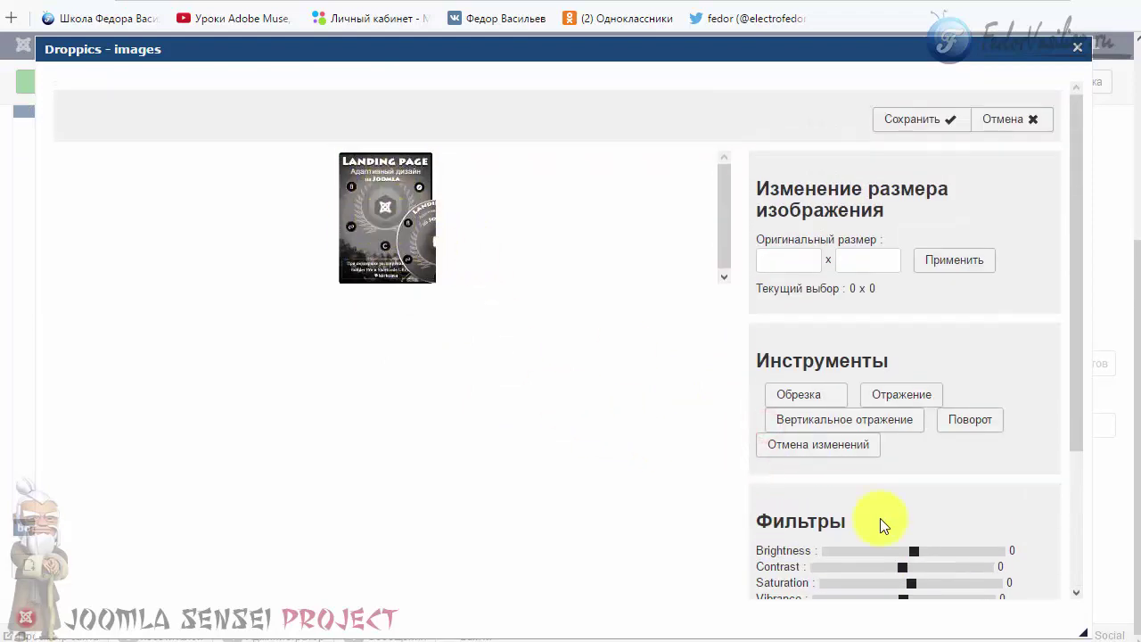
Try the Her Majesty preset filter on the thumbnail and view the effect
scroll(878, 521, "down", 3)
left_click(838, 552)
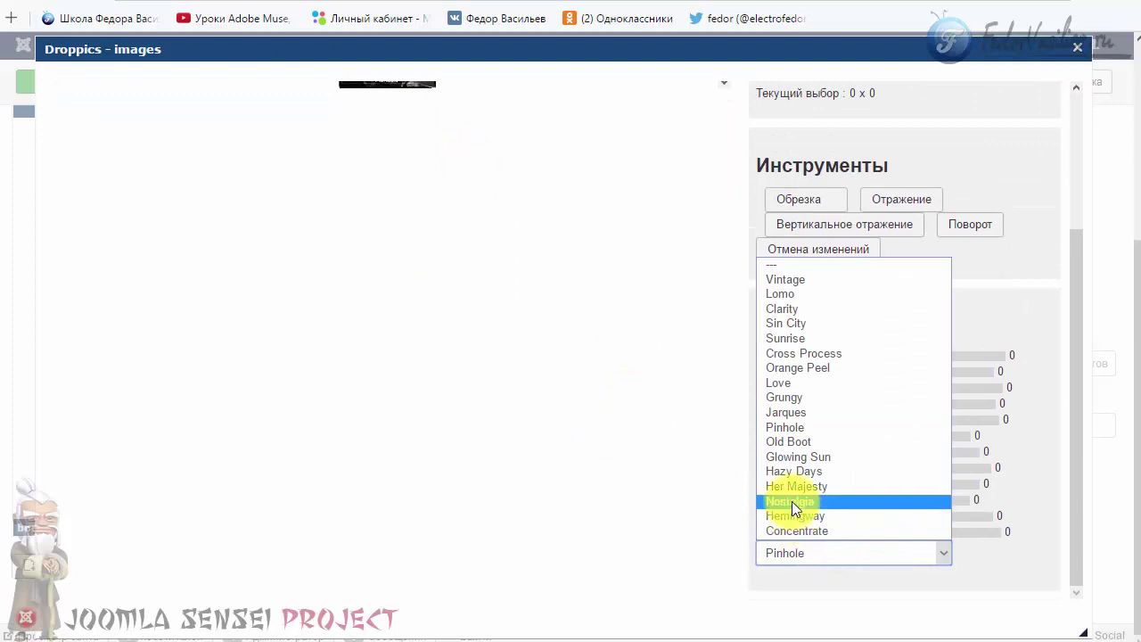
left_click(792, 487)
scroll(446, 435, "up", 3)
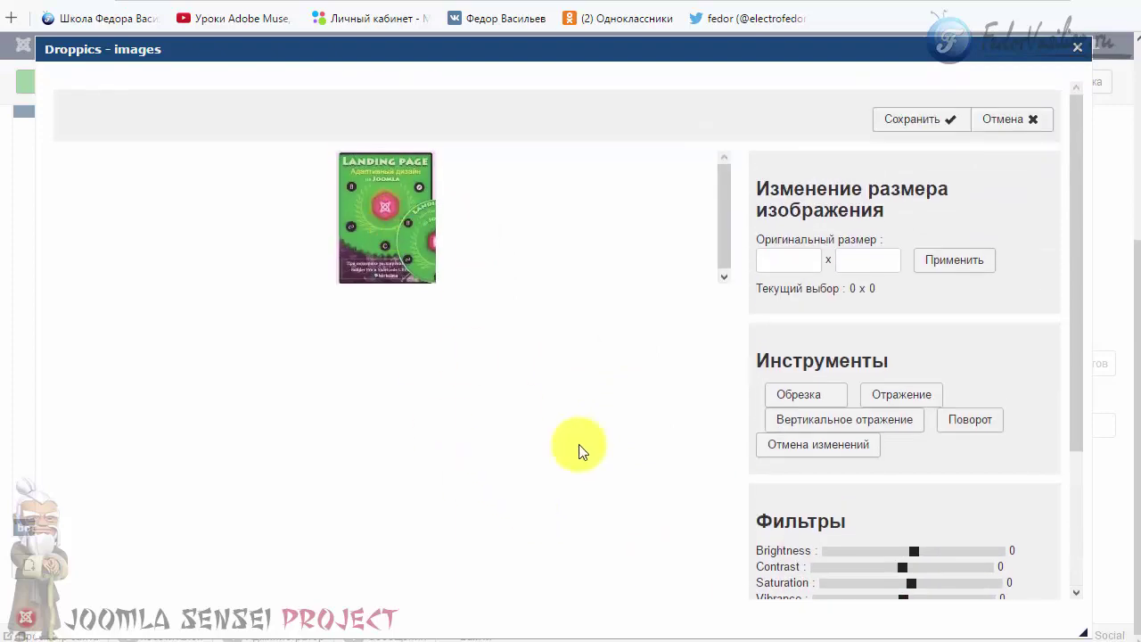
Replace the thumbnail's preset filter with Jarques and view the effect
scroll(580, 452, "down", 3)
left_click(774, 551)
left_click(783, 430)
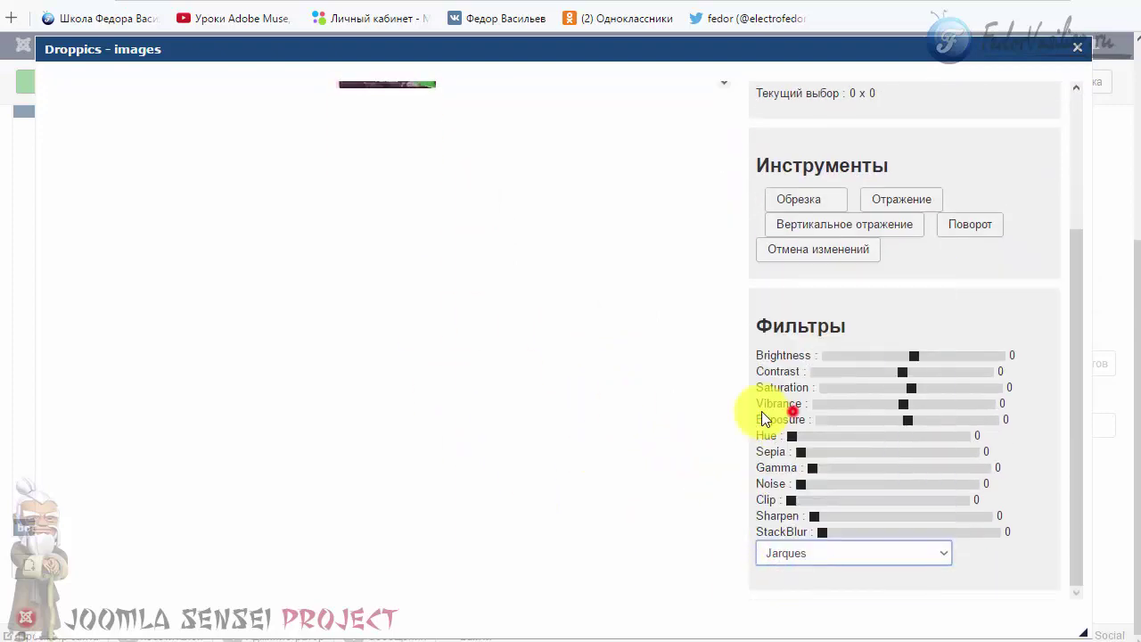
scroll(438, 438, "up", 3)
scroll(735, 497, "down", 1)
scroll(736, 497, "down", 1)
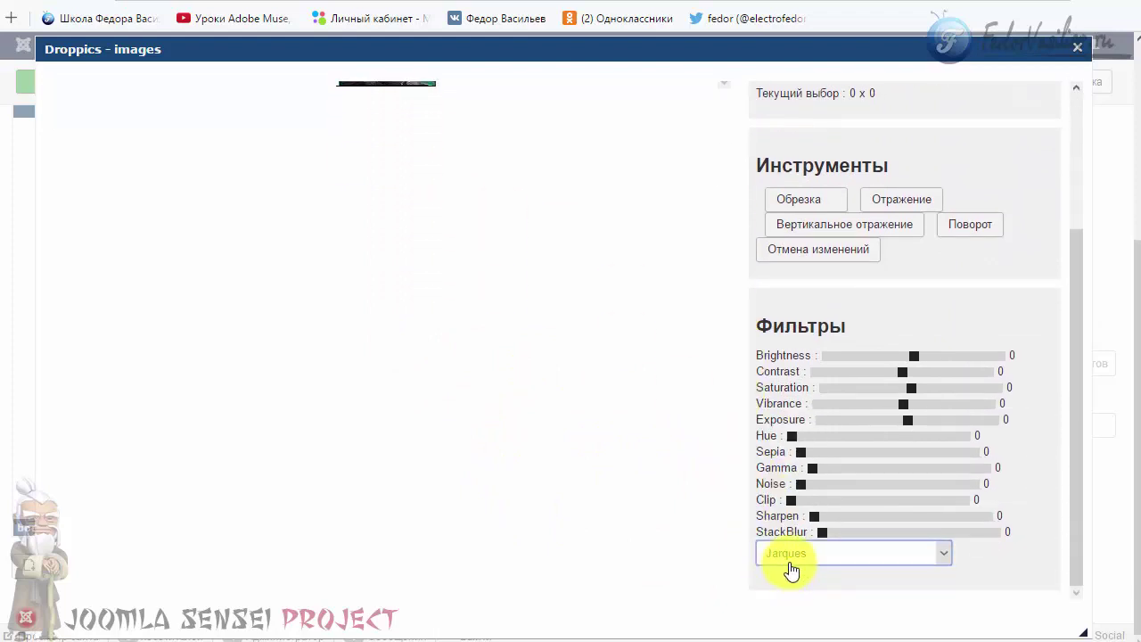
Try the Sin City and Old Boot preset filters on the thumbnail one after another, viewing each effect
left_click(790, 555)
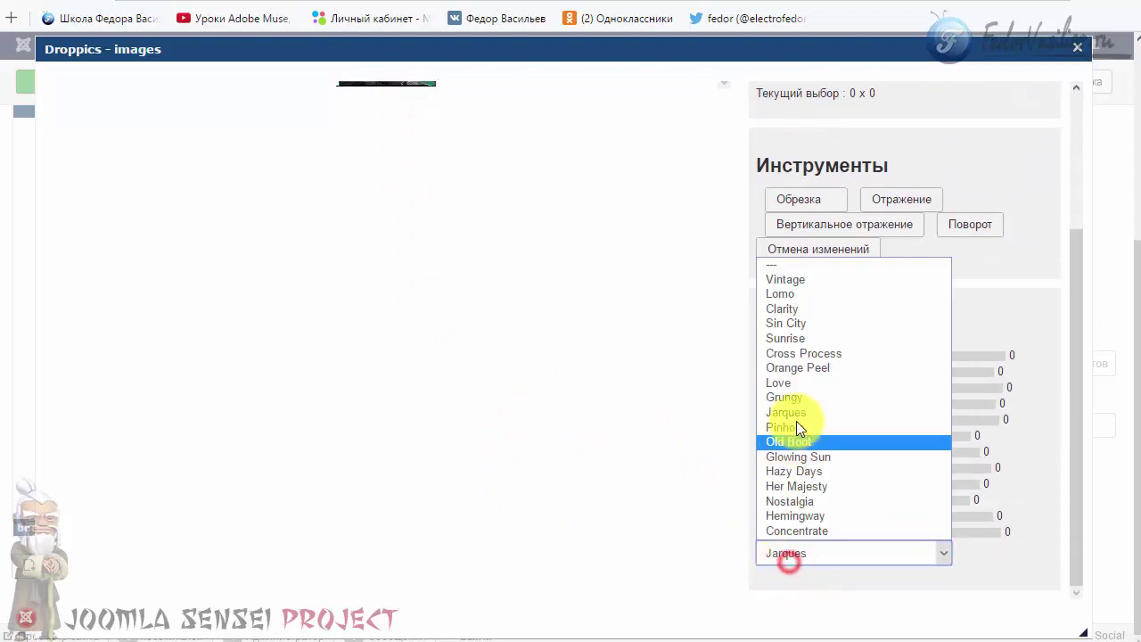
left_click(787, 324)
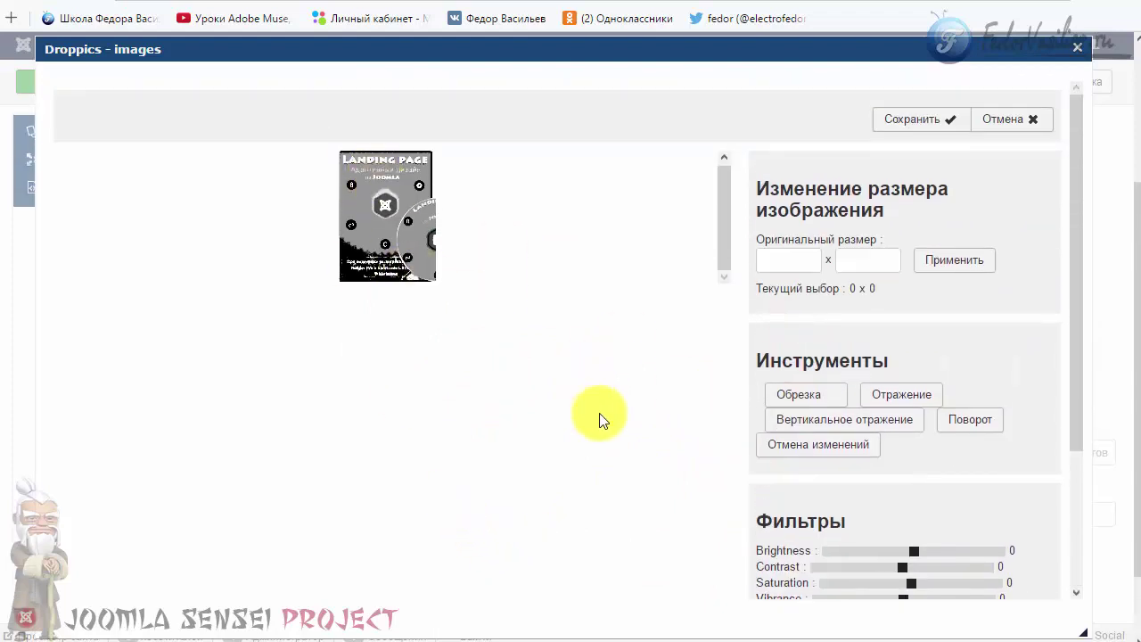
scroll(624, 437, "down", 2)
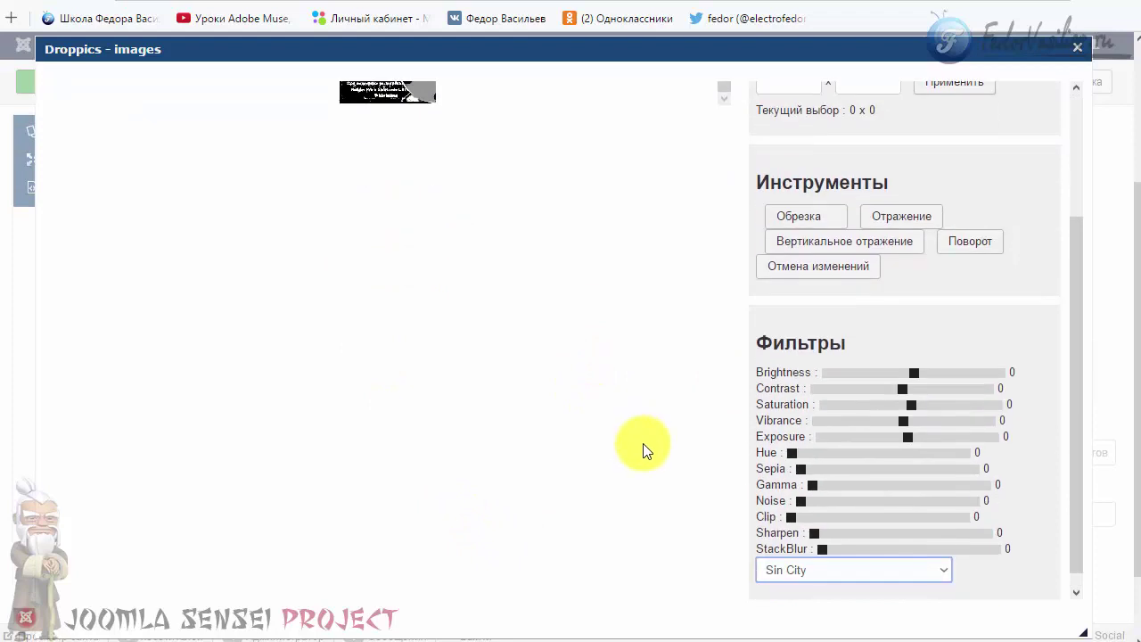
left_click(829, 562)
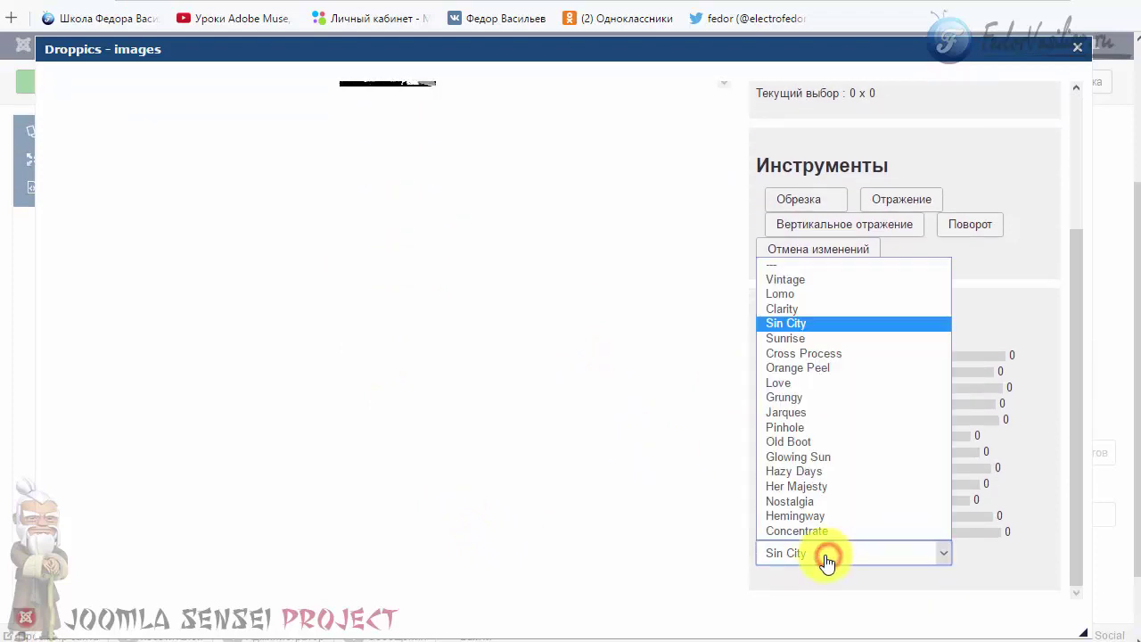
left_click(795, 441)
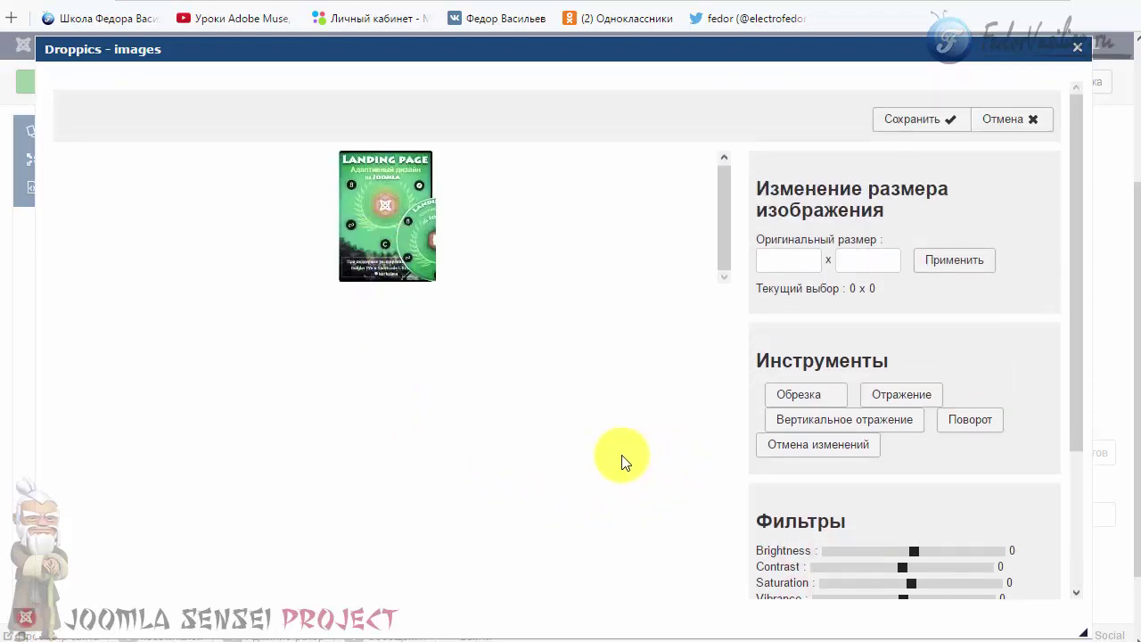
Try the Hazy Days and Cross Process preset filters on the thumbnail one after another, viewing each effect
scroll(625, 463, "down", 2)
left_click(784, 560)
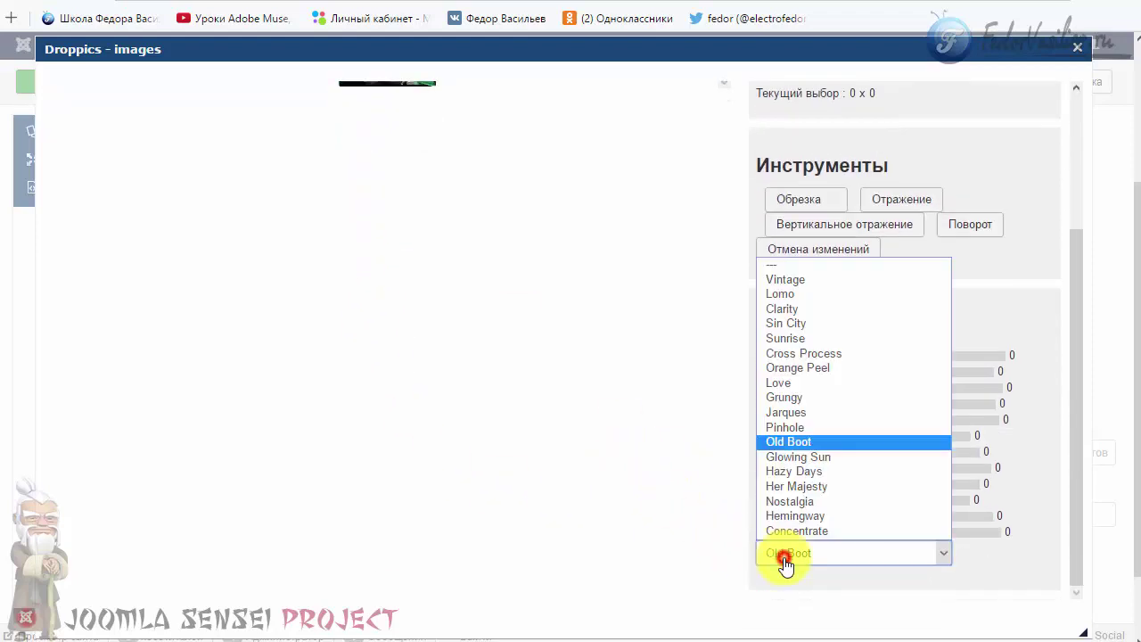
left_click(817, 473)
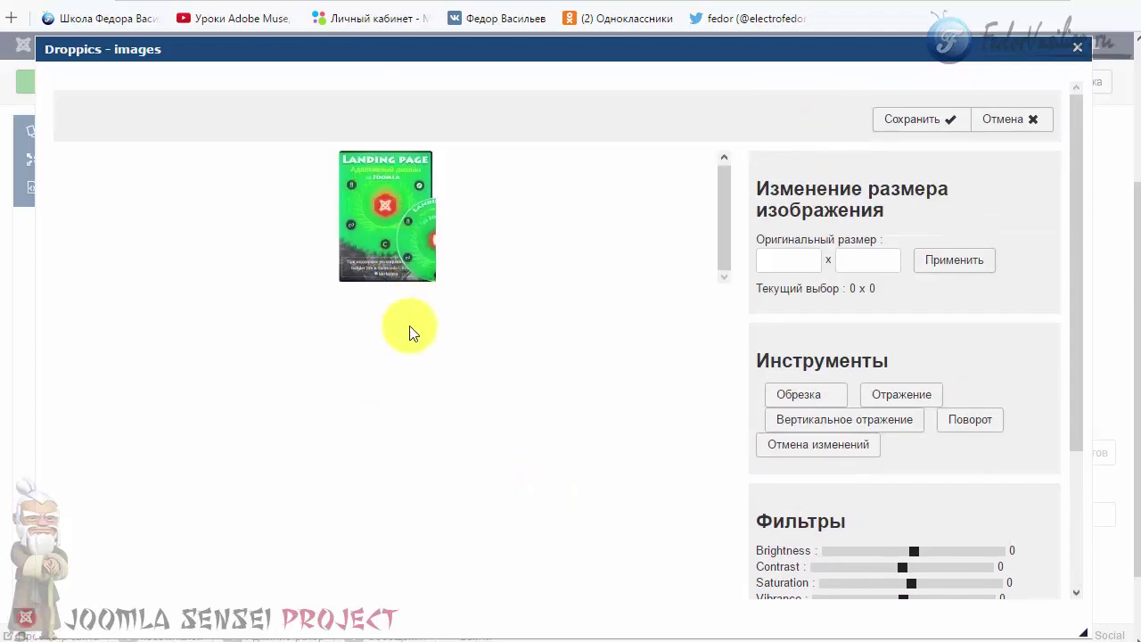
scroll(552, 415, "down", 2)
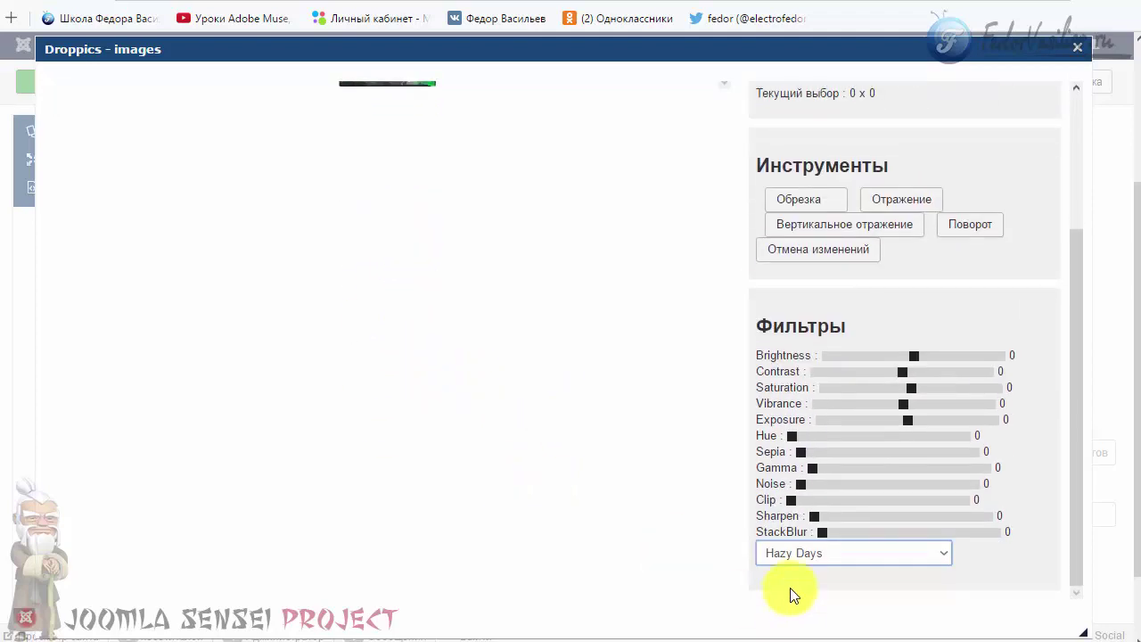
left_click(811, 553)
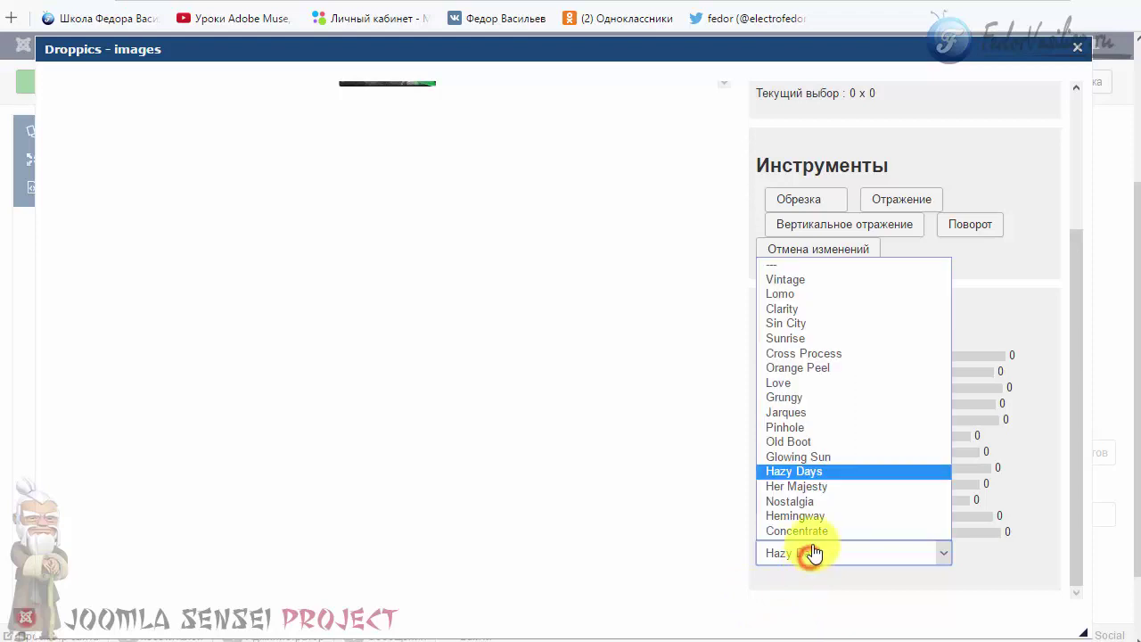
left_click(803, 352)
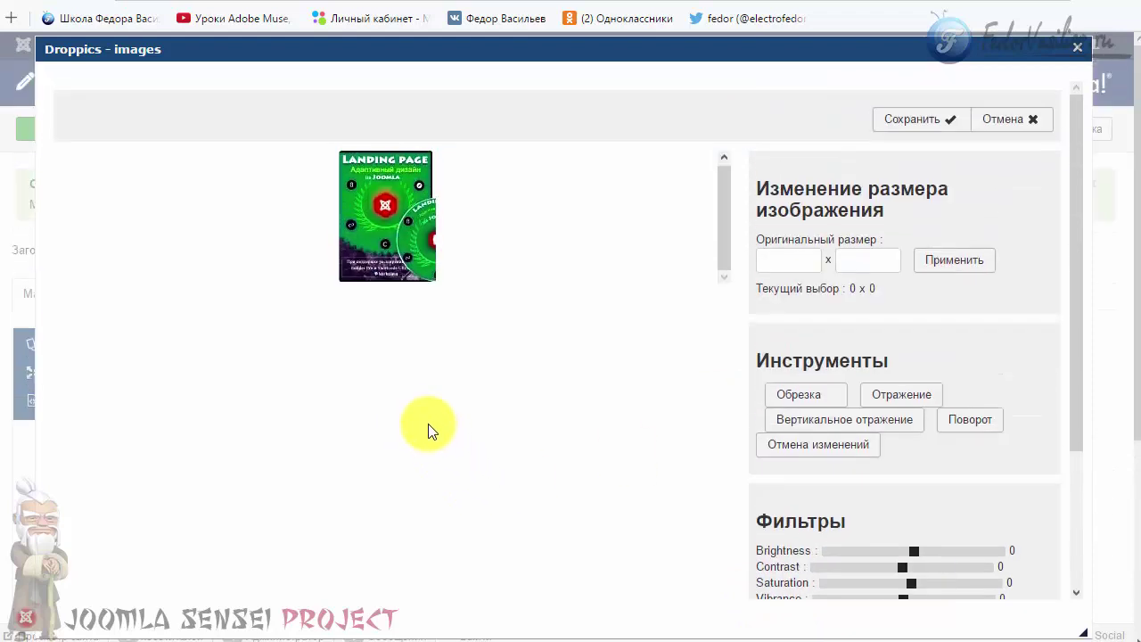
Try the Love preset filter on the thumbnail and view the effect
scroll(527, 417, "down", 2)
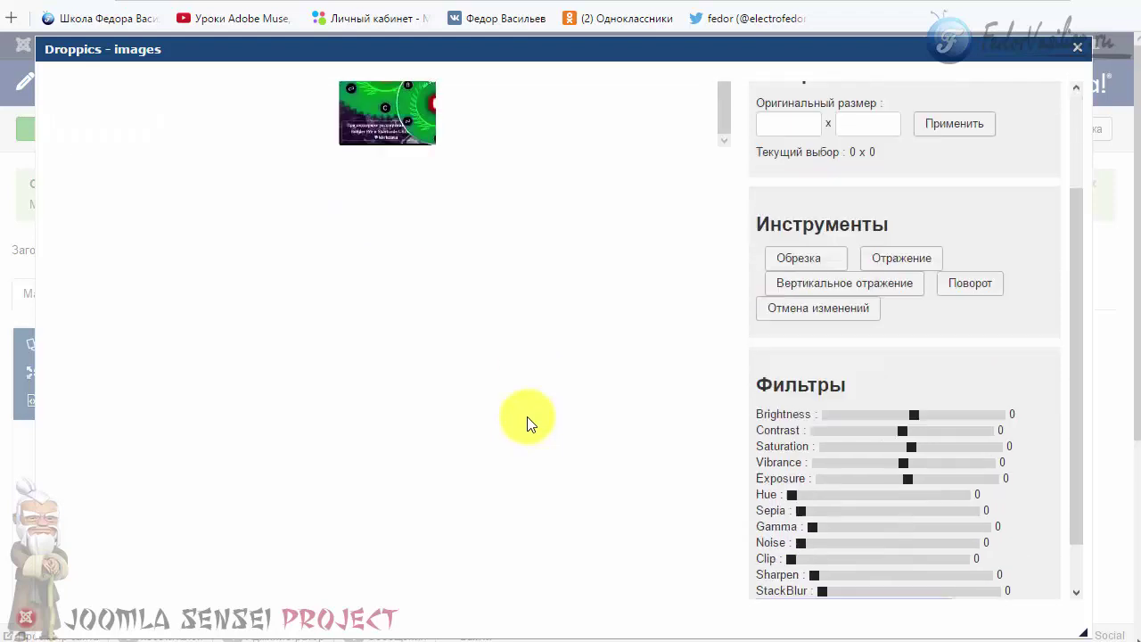
left_click(815, 552)
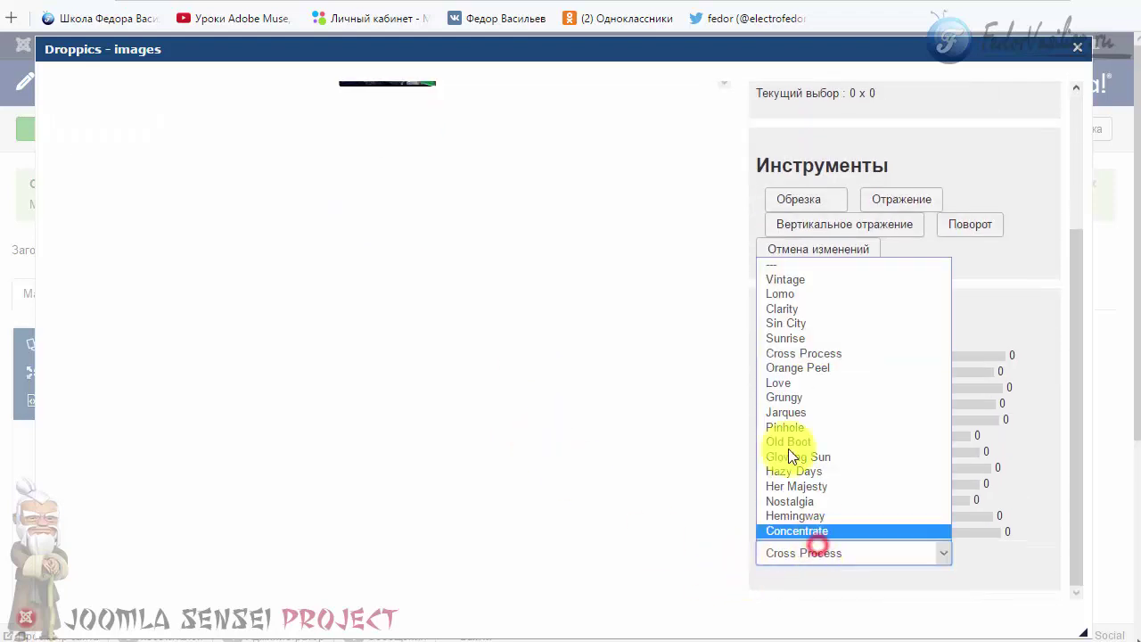
left_click(788, 384)
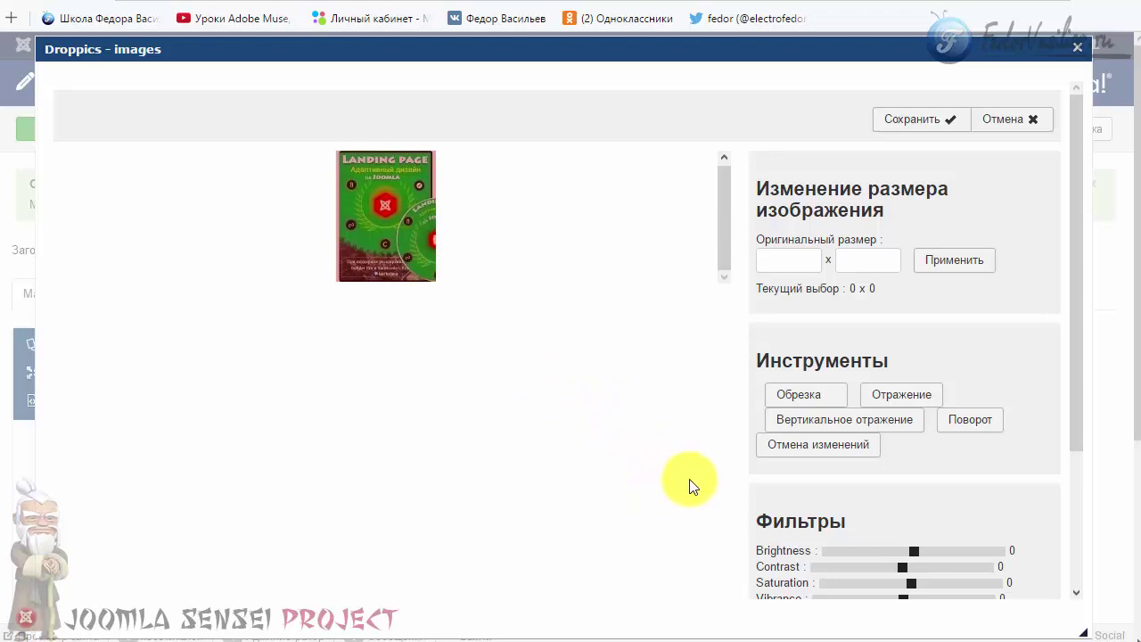
scroll(547, 395, "down", 2)
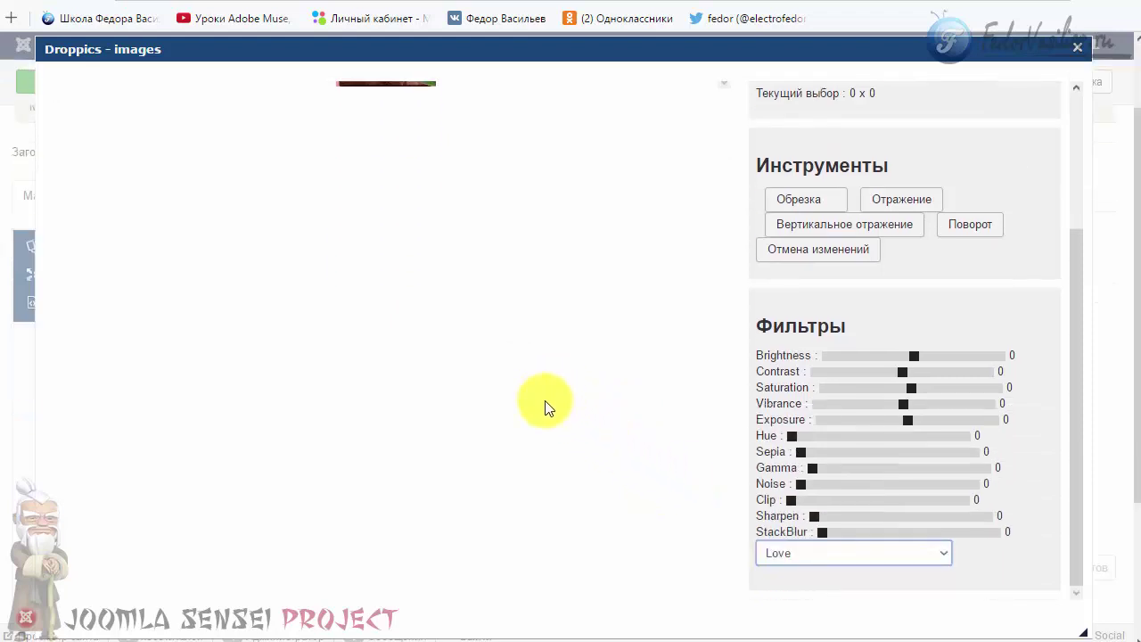
Discard the thumbnail edits and review the width options in the image's settings
scroll(547, 402, "up", 2)
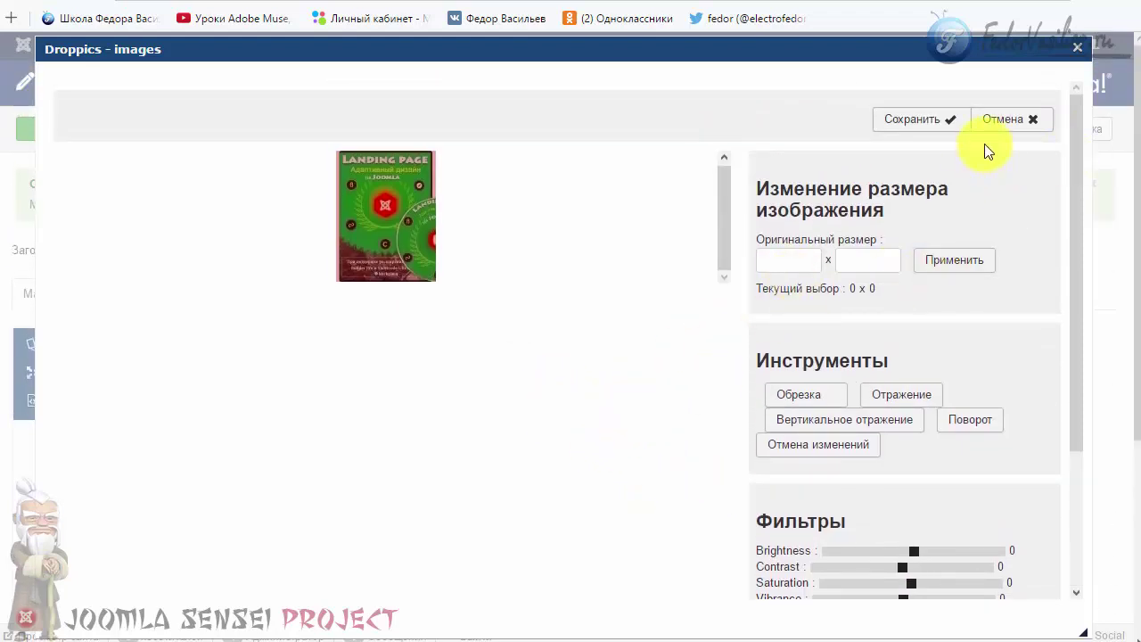
left_click(1003, 118)
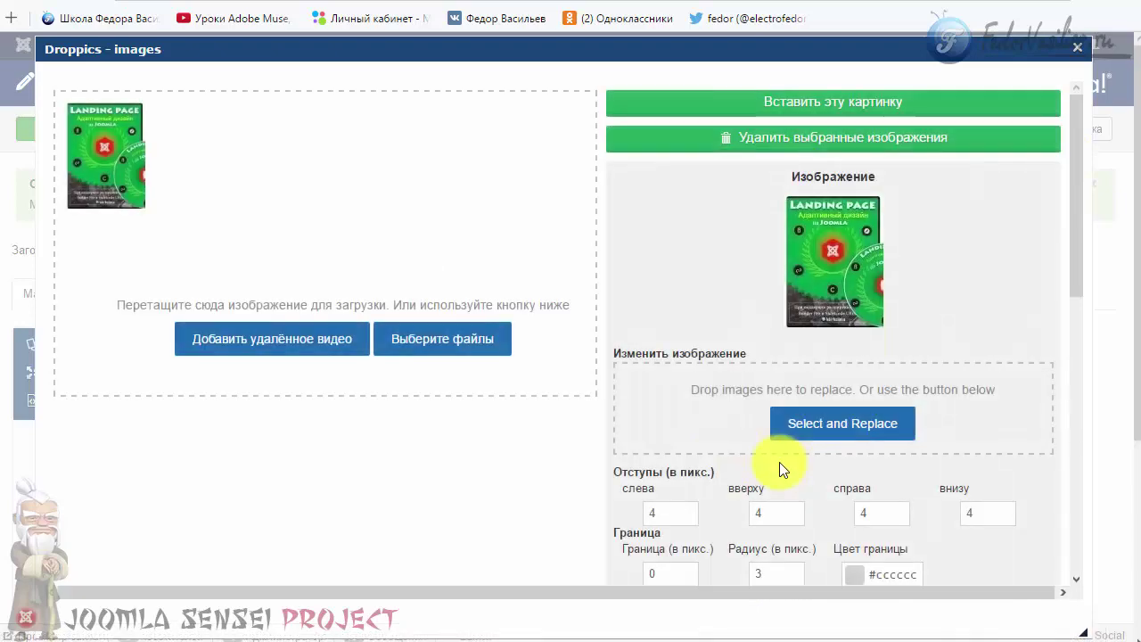
scroll(974, 328, "down", 3)
scroll(974, 328, "down", 3)
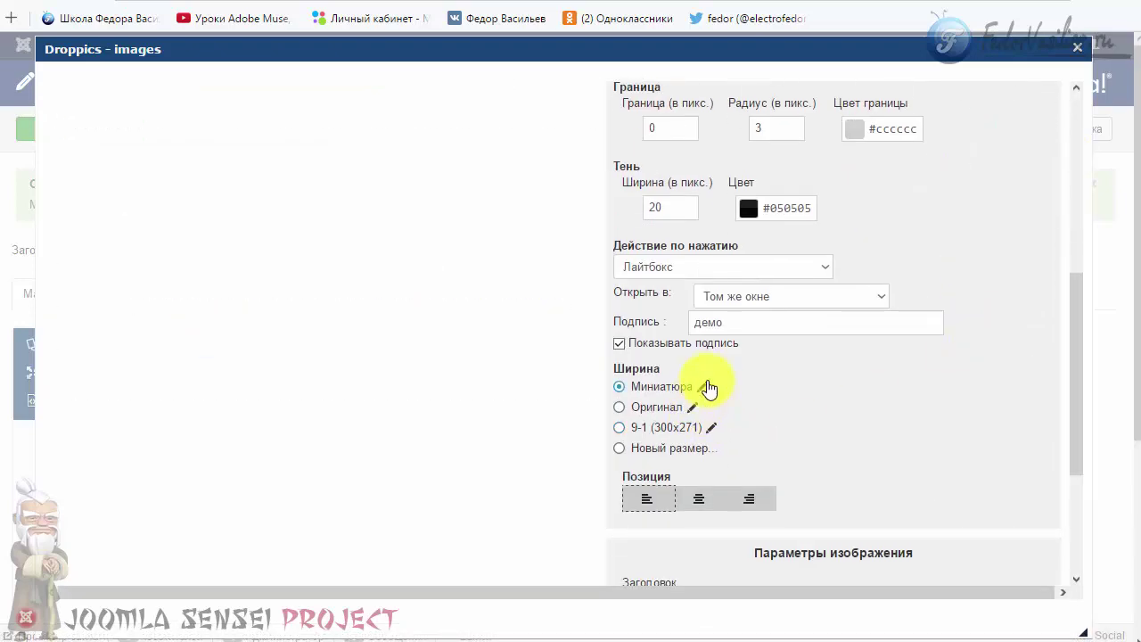
scroll(698, 419, "down", 2)
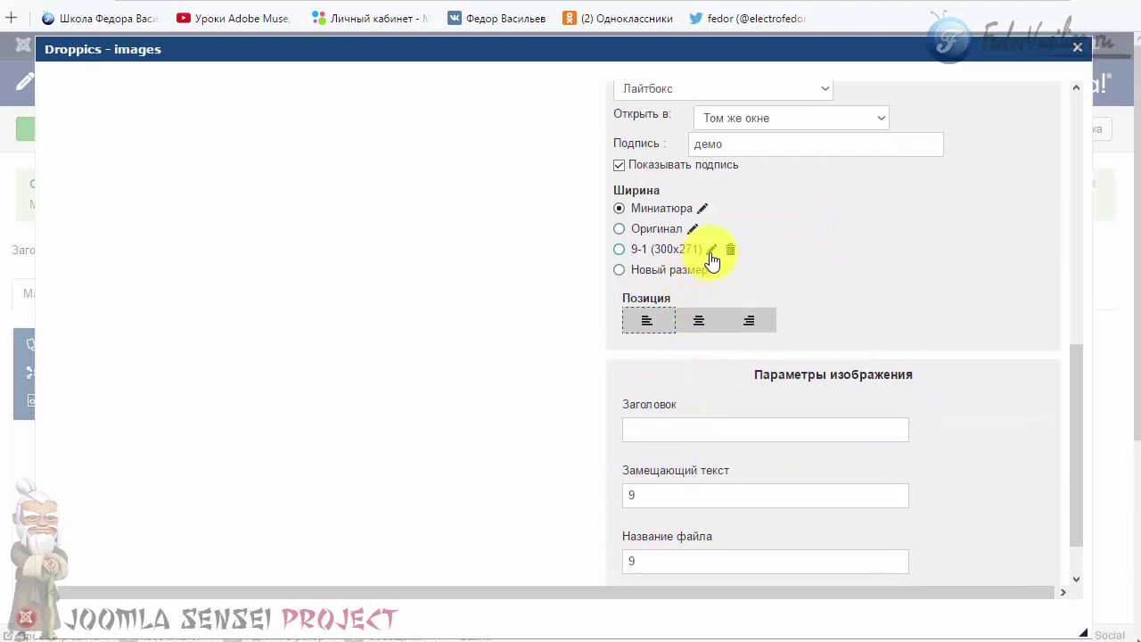
Set the image's click action to Ссылка на пункт меню with the Kunena menu item Форум, opening in Лайтбокс
scroll(589, 376, "up", 3)
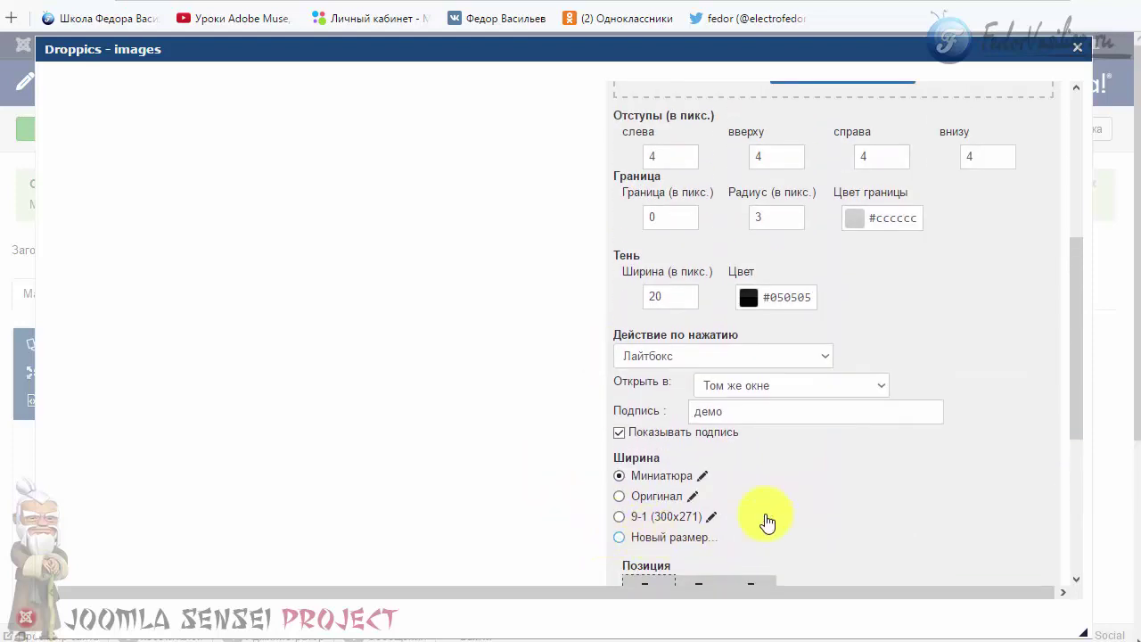
left_click(692, 356)
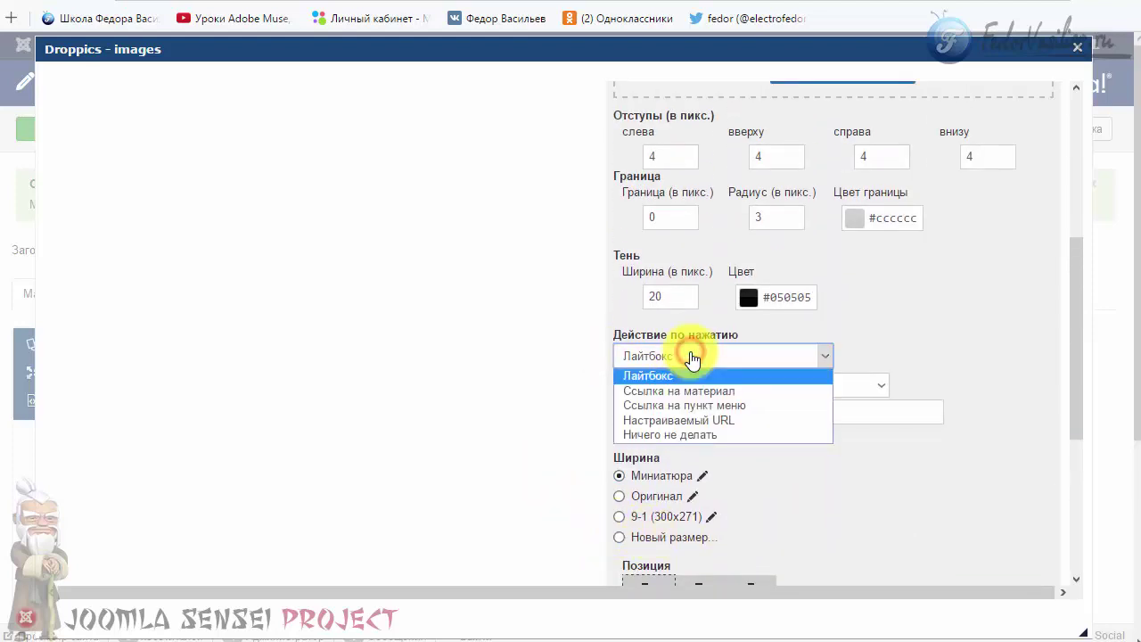
left_click(743, 405)
left_click(921, 361)
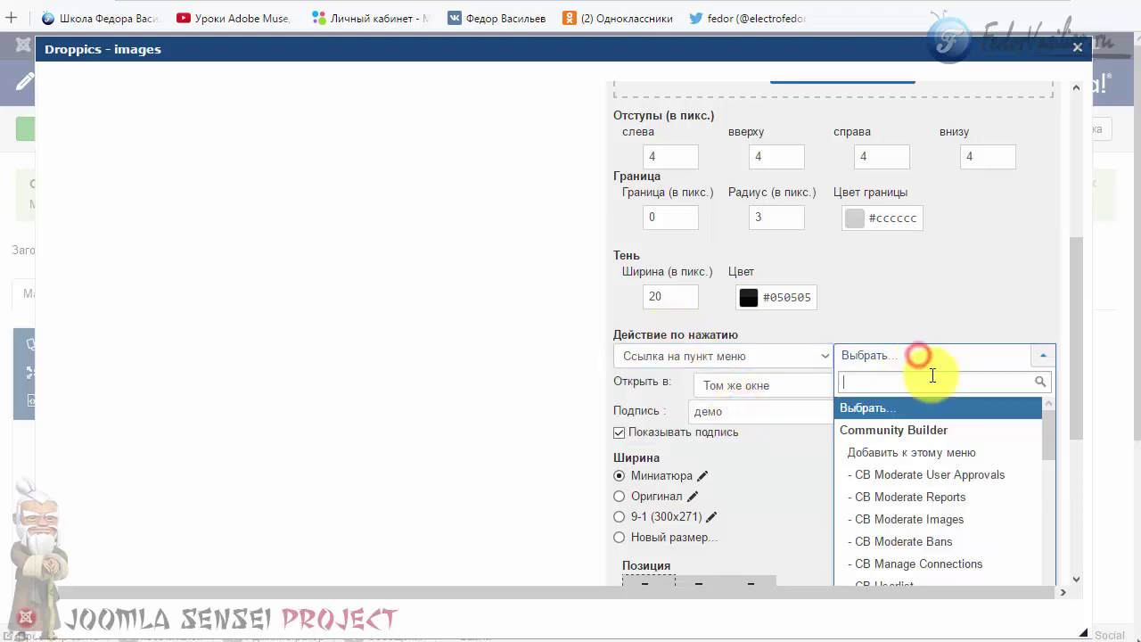
left_click_drag(1052, 438, 1044, 495)
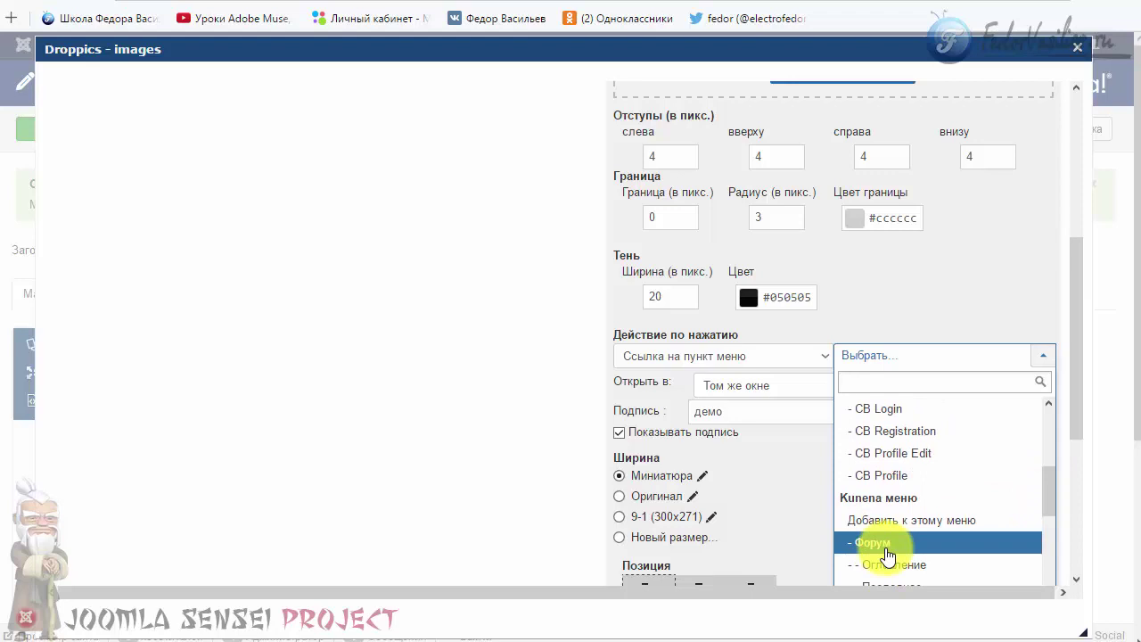
left_click(886, 547)
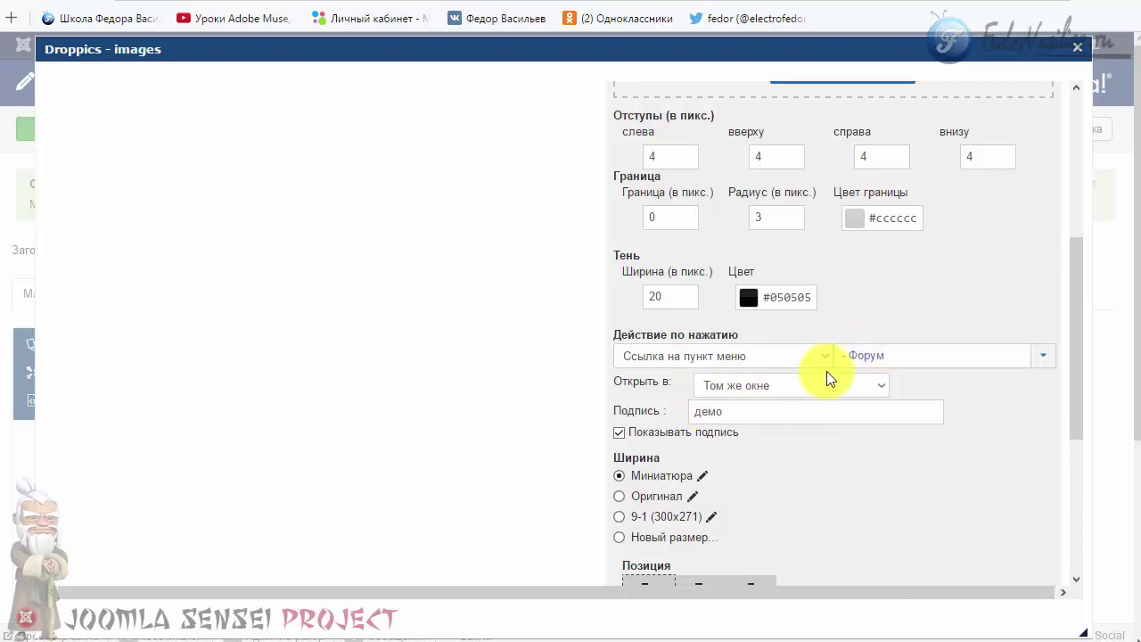
left_click(753, 385)
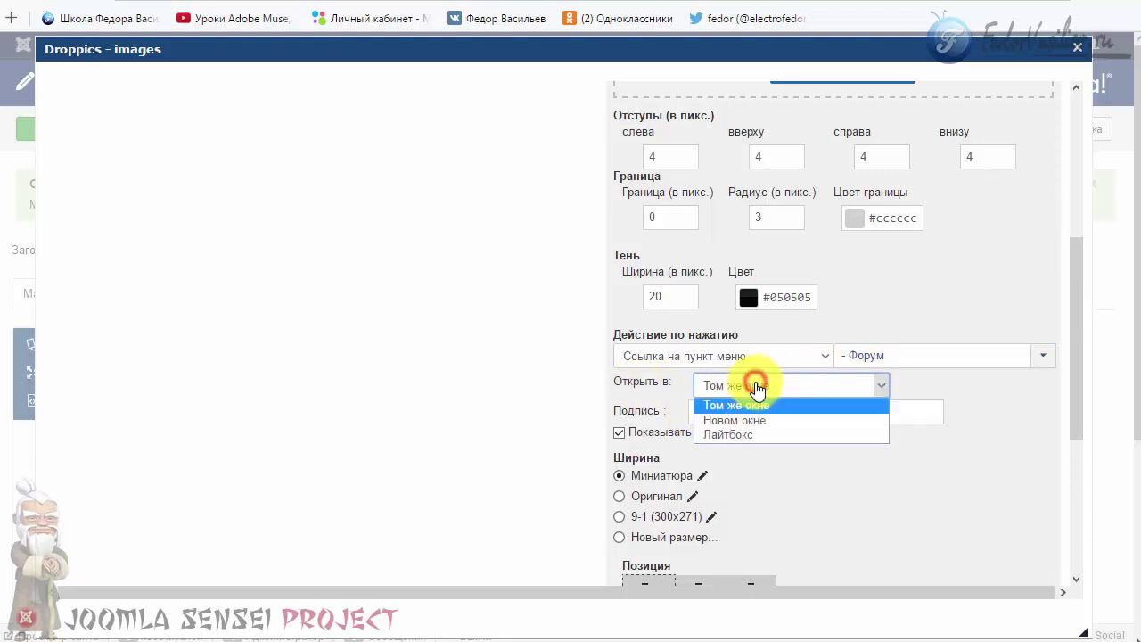
left_click(744, 433)
Review the image's settings, insert the picture into the article Статья, and save the article
scroll(790, 446, "up", 5)
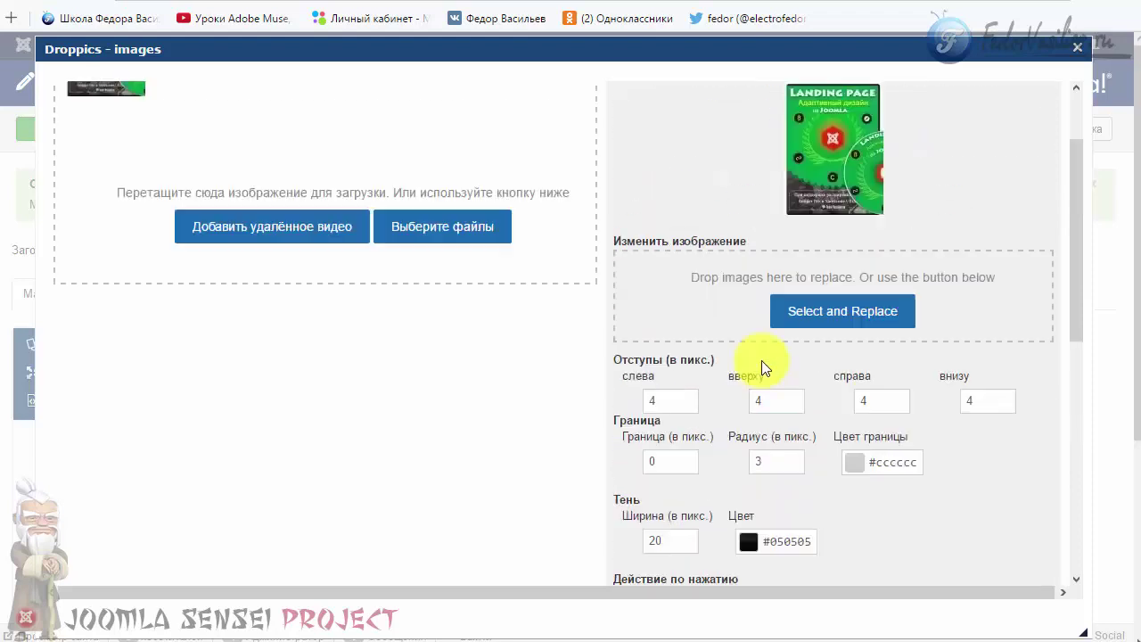
scroll(792, 326, "down", 5)
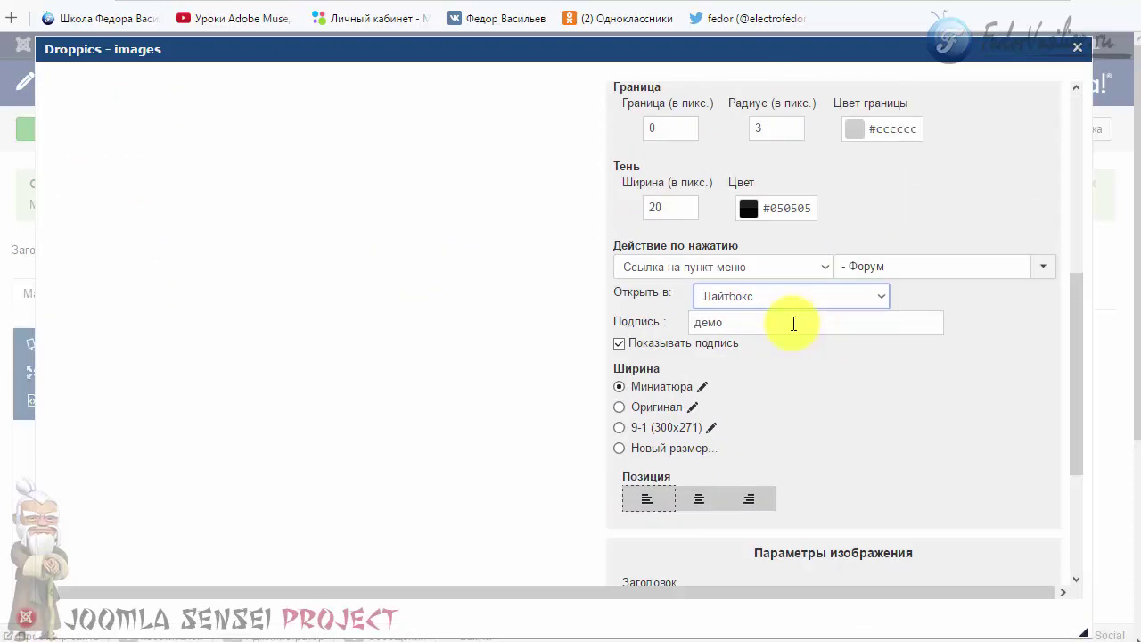
scroll(791, 322, "up", 2)
scroll(792, 322, "down", 5)
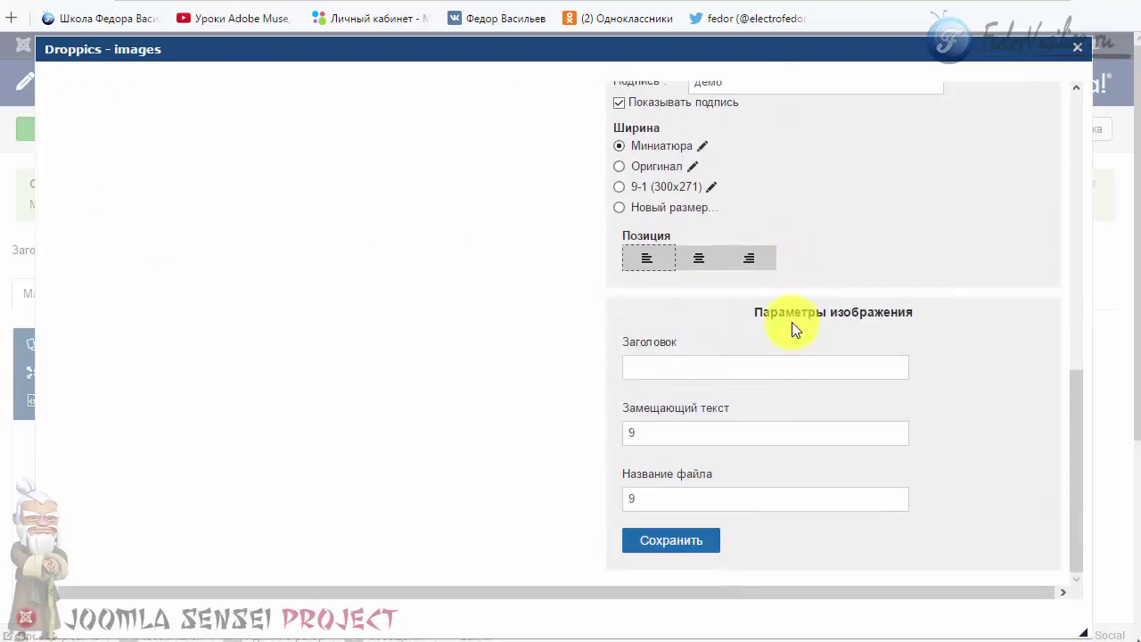
scroll(792, 321, "up", 5)
scroll(791, 322, "up", 3)
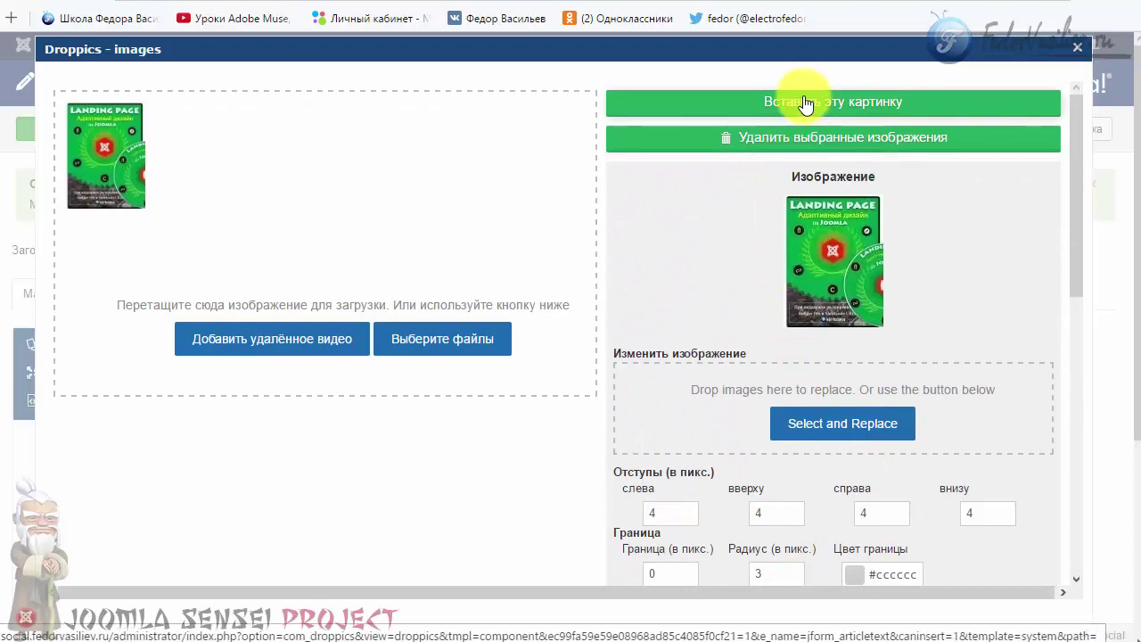
left_click(802, 105)
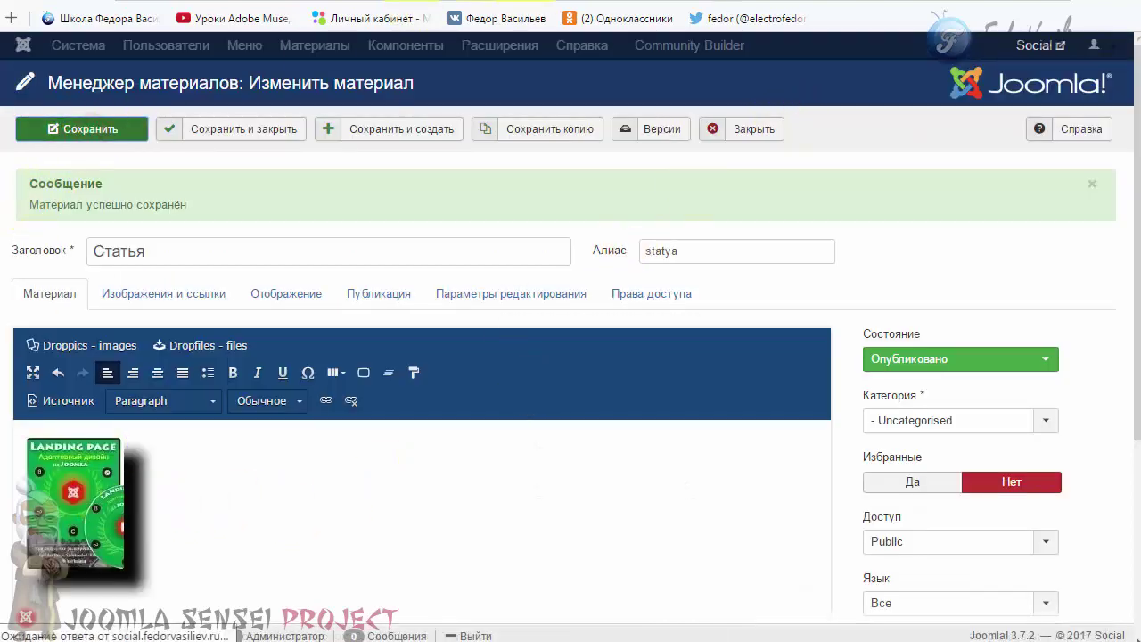
Switch to the Social site page and test the link on the picture in the article Статья
left_click(522, 2)
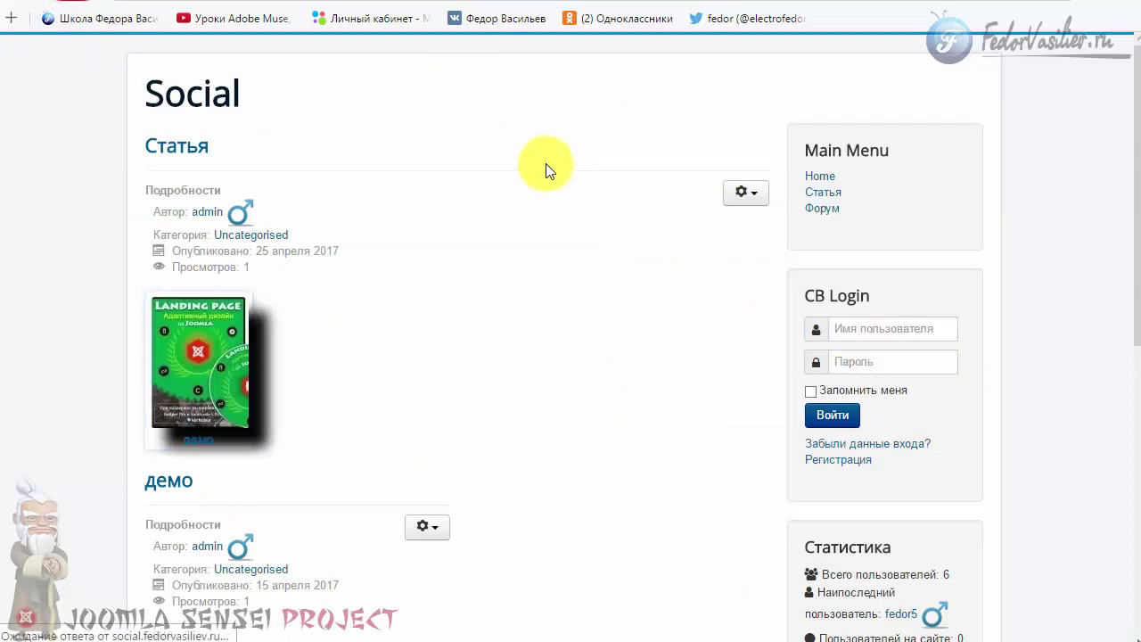
left_click(184, 349)
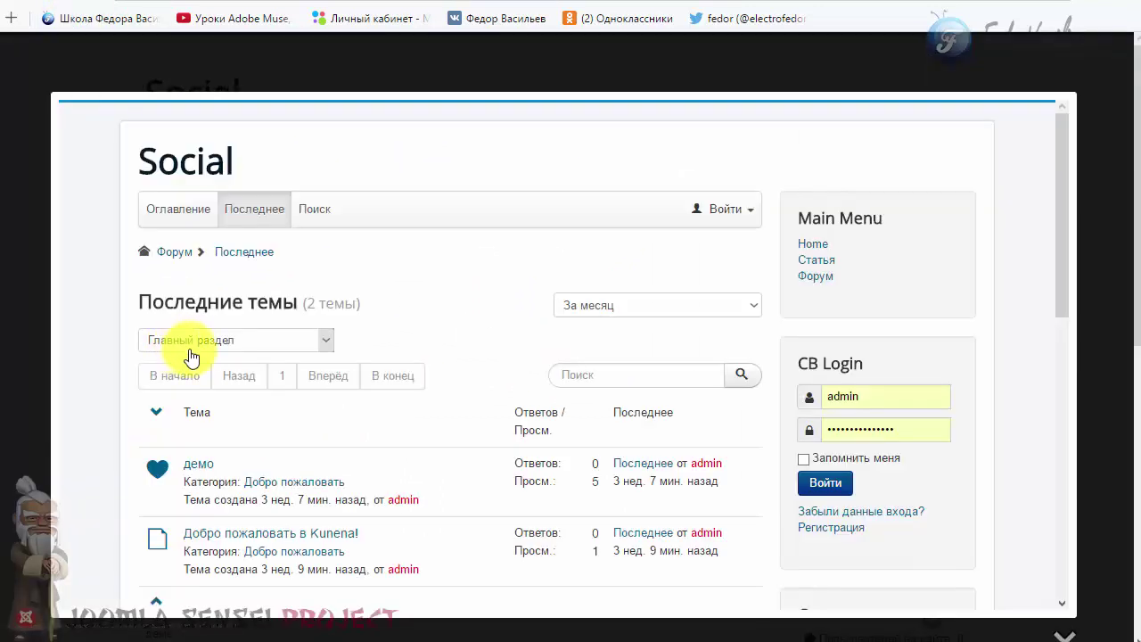
Examine the whole forum page opened in the lightbox from the picture's link
mouse_move(1059, 288)
left_mouse_down()
mouse_move(1045, 599)
mouse_move(1058, 307)
left_mouse_up()
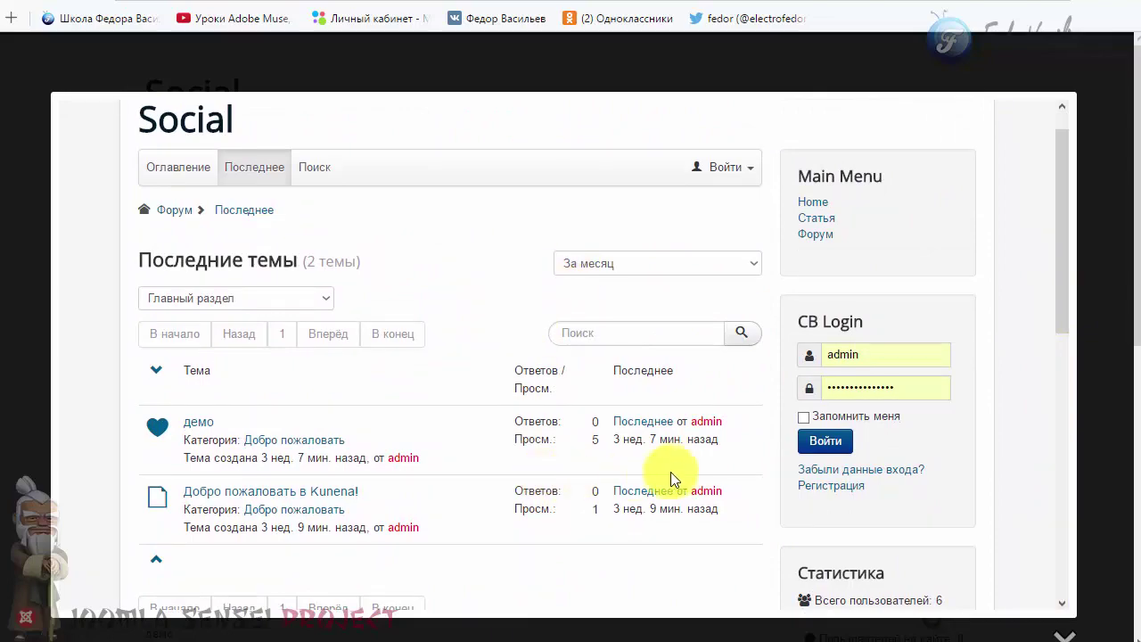
scroll(675, 460, "down", 5)
scroll(681, 462, "down", 2)
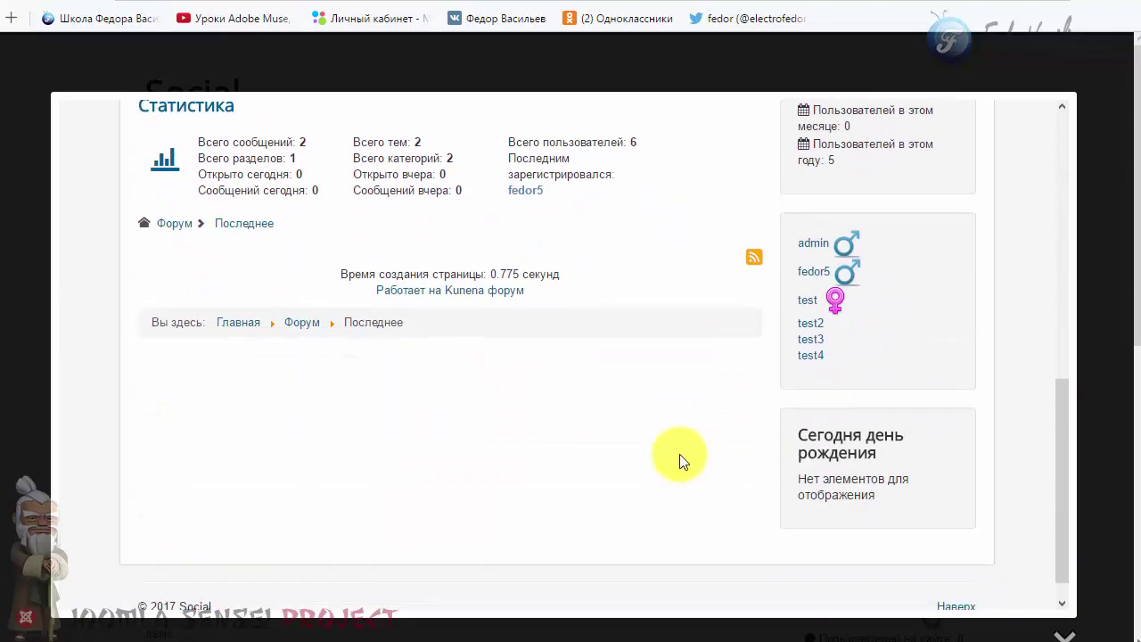
scroll(679, 454, "up", 7)
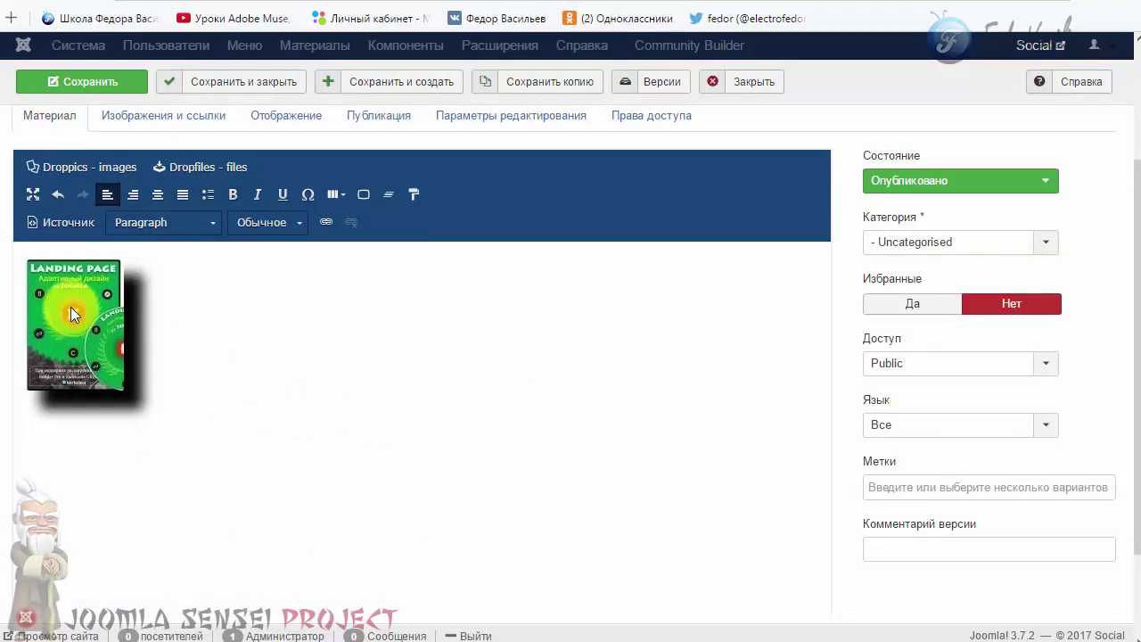
Return to the article Статья in the Joomla editor and set its picture's Droppics shadow width to 10 px, updating the inserted picture
left_click(70, 307)
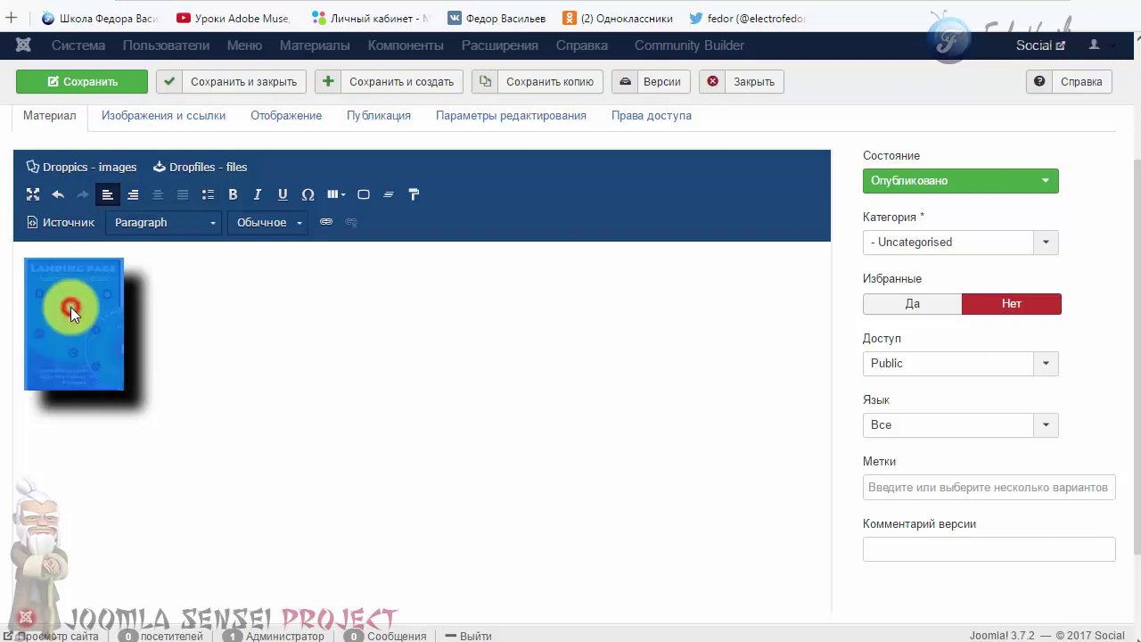
left_click(78, 170)
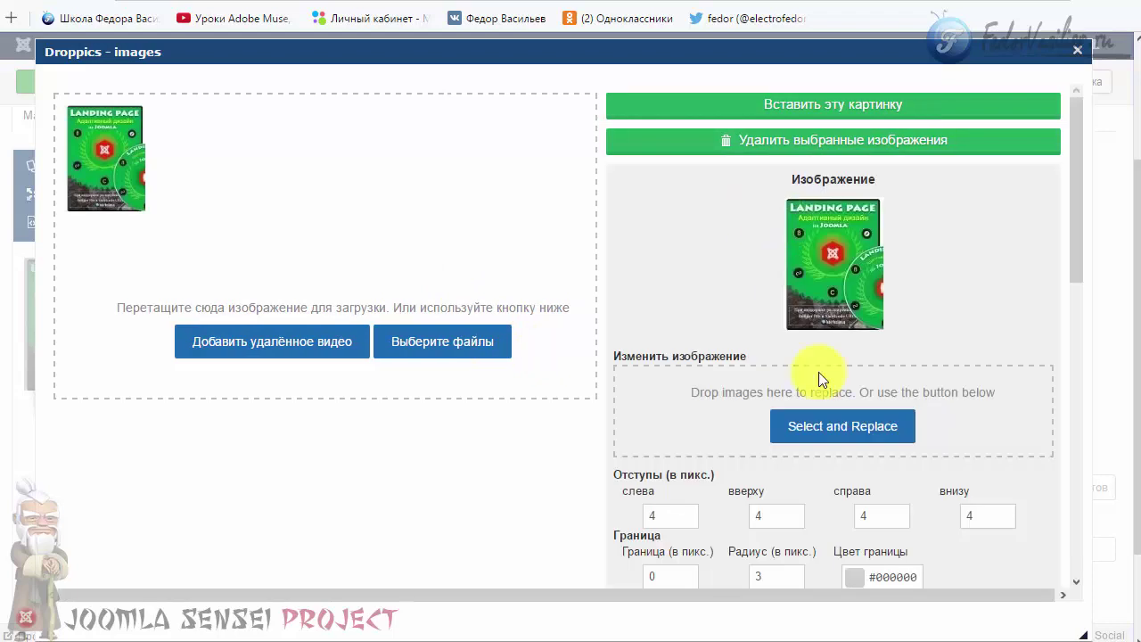
scroll(721, 452, "down", 2)
left_click(677, 481)
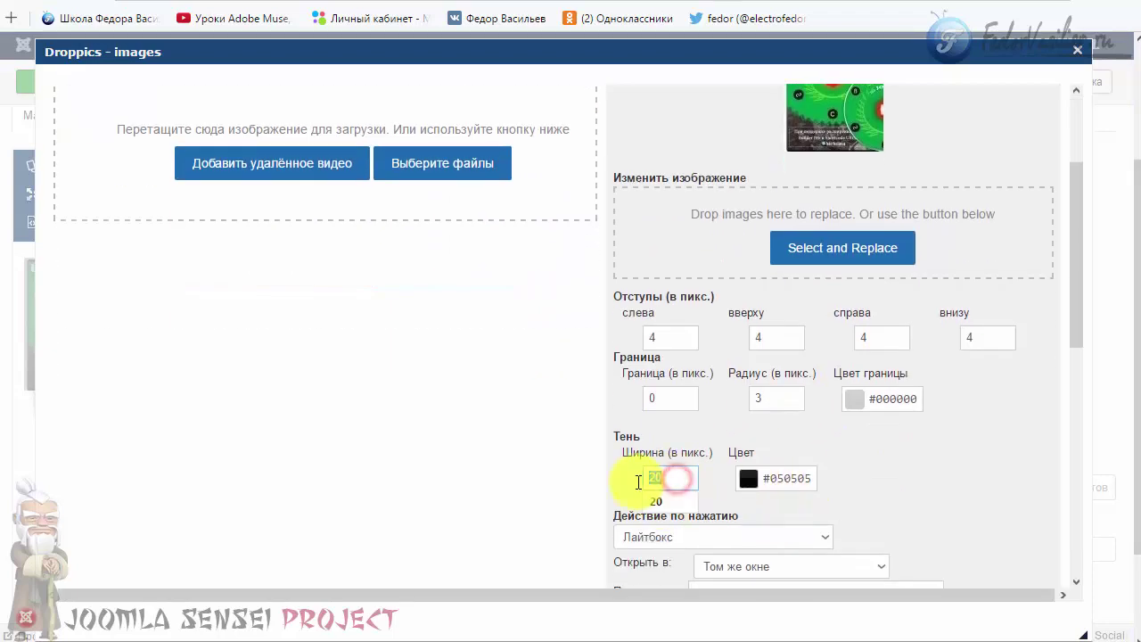
type("10")
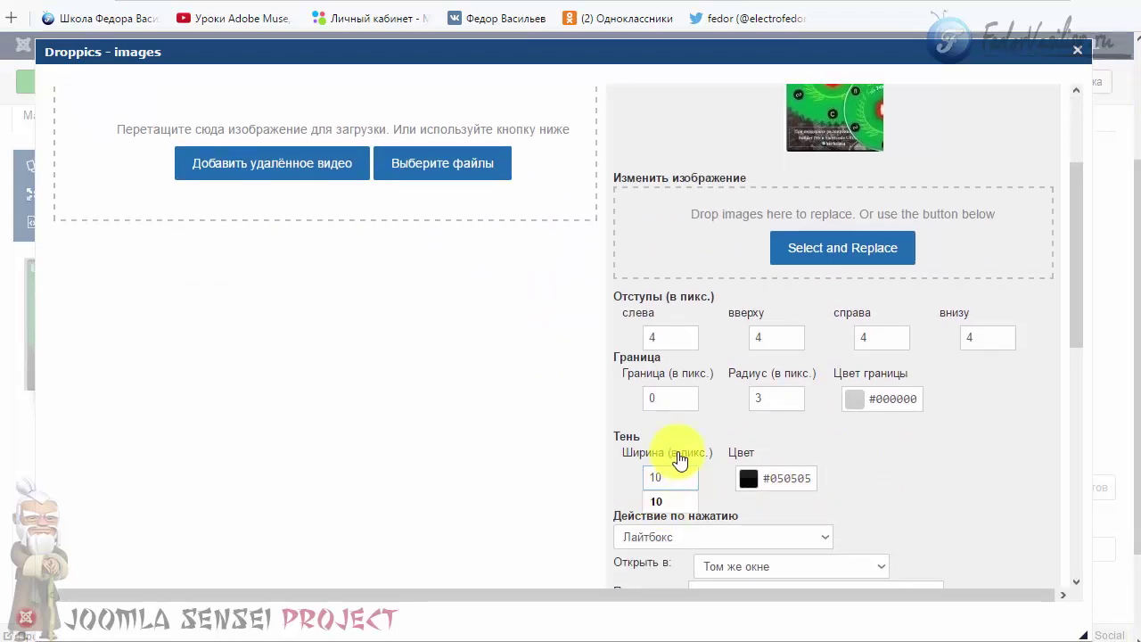
scroll(680, 460, "down", 4)
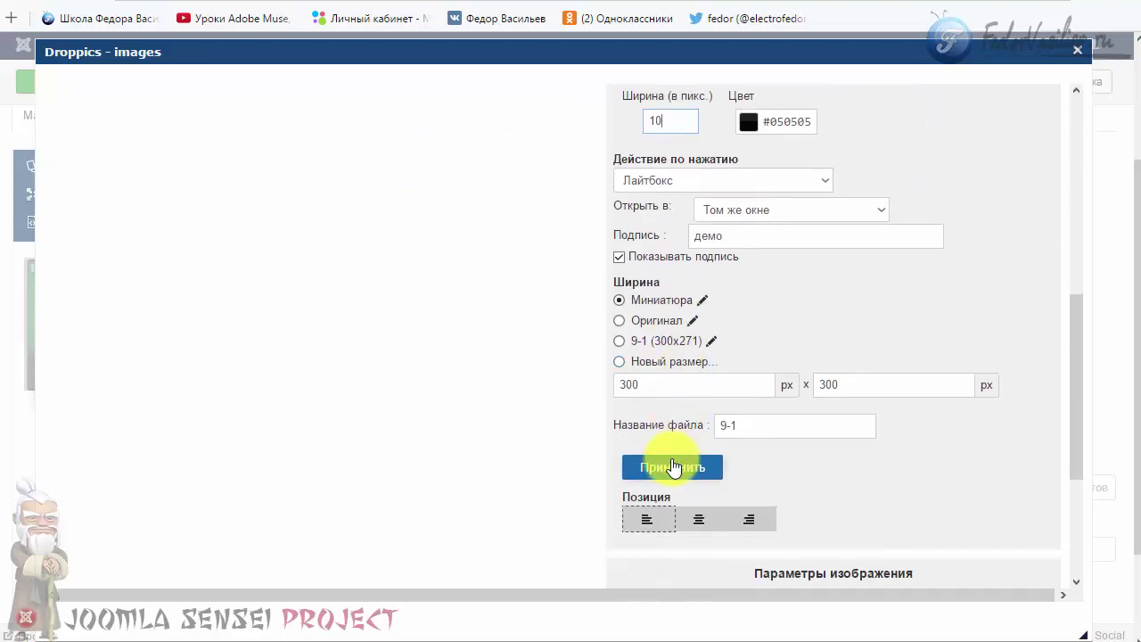
left_click(673, 460)
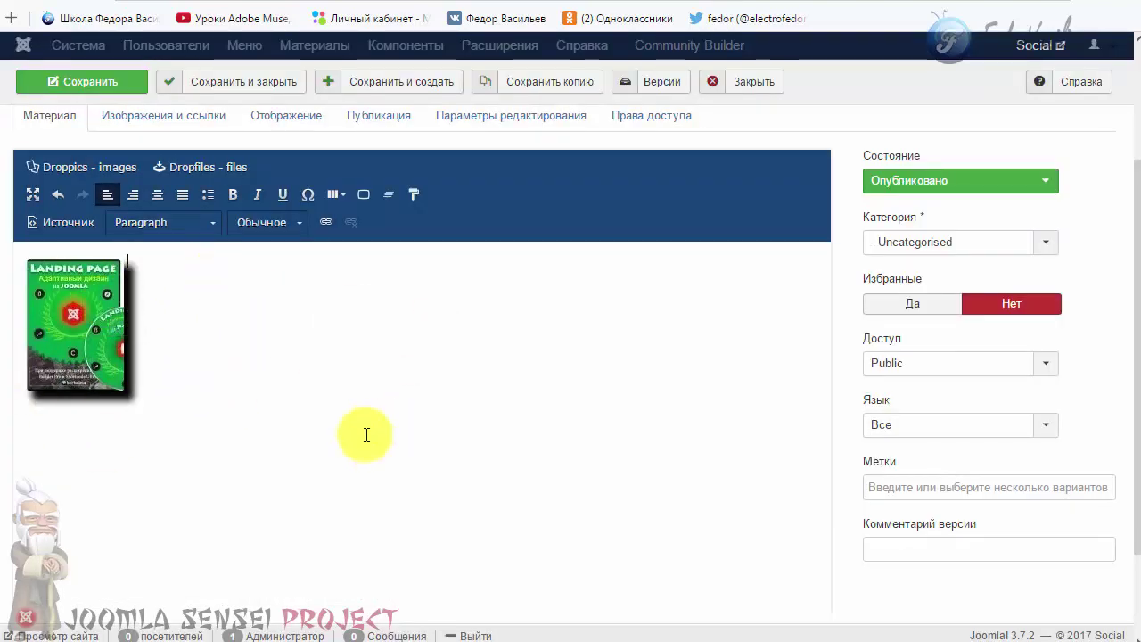
Set the picture's shadow width to 5 px, reinsert it into the article Статья, and save the article
left_click(103, 335)
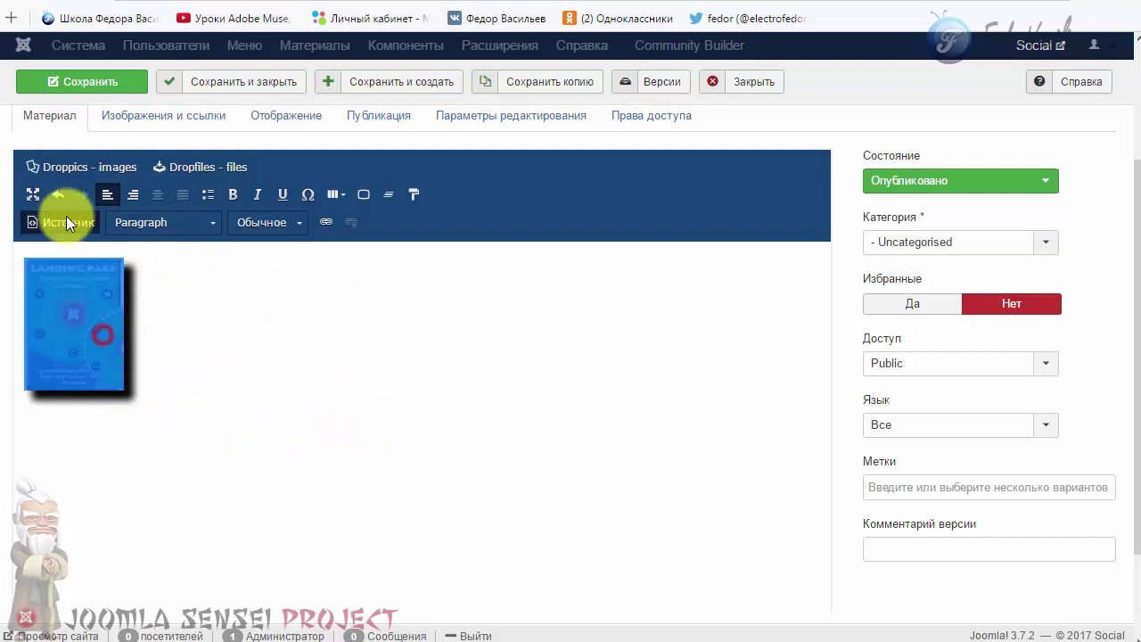
left_click(81, 169)
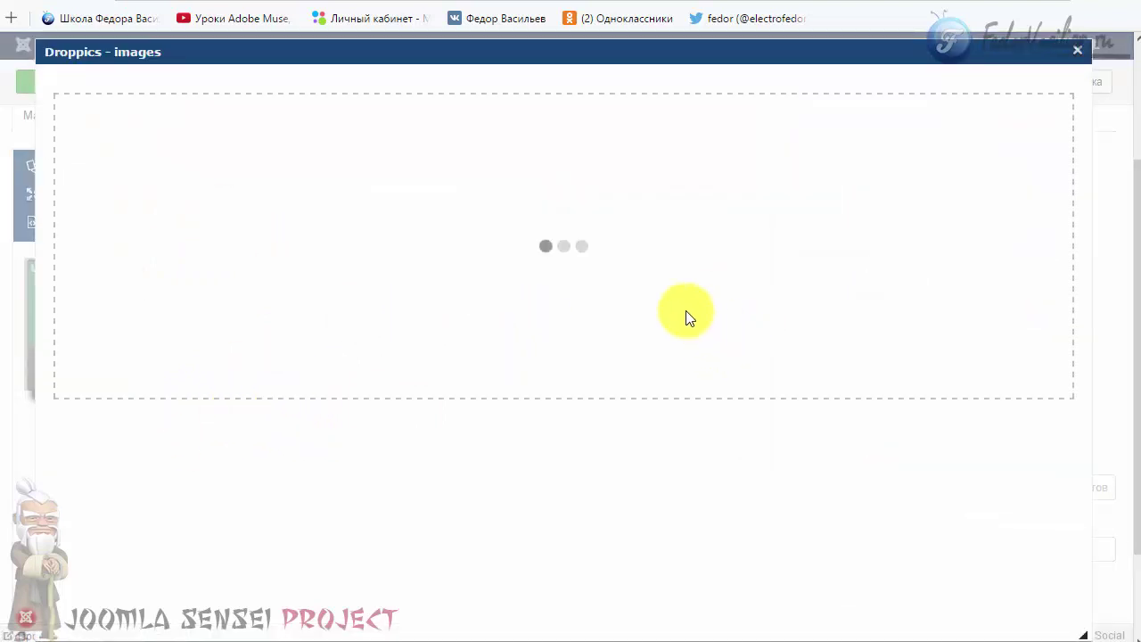
scroll(888, 299, "down", 5)
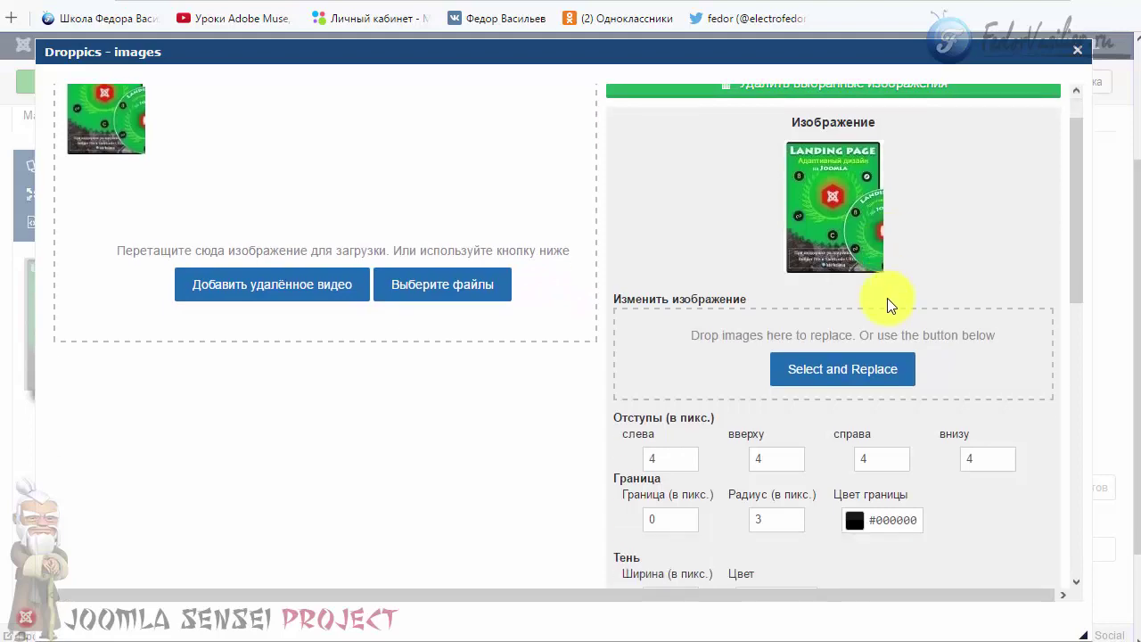
scroll(887, 296, "down", 2)
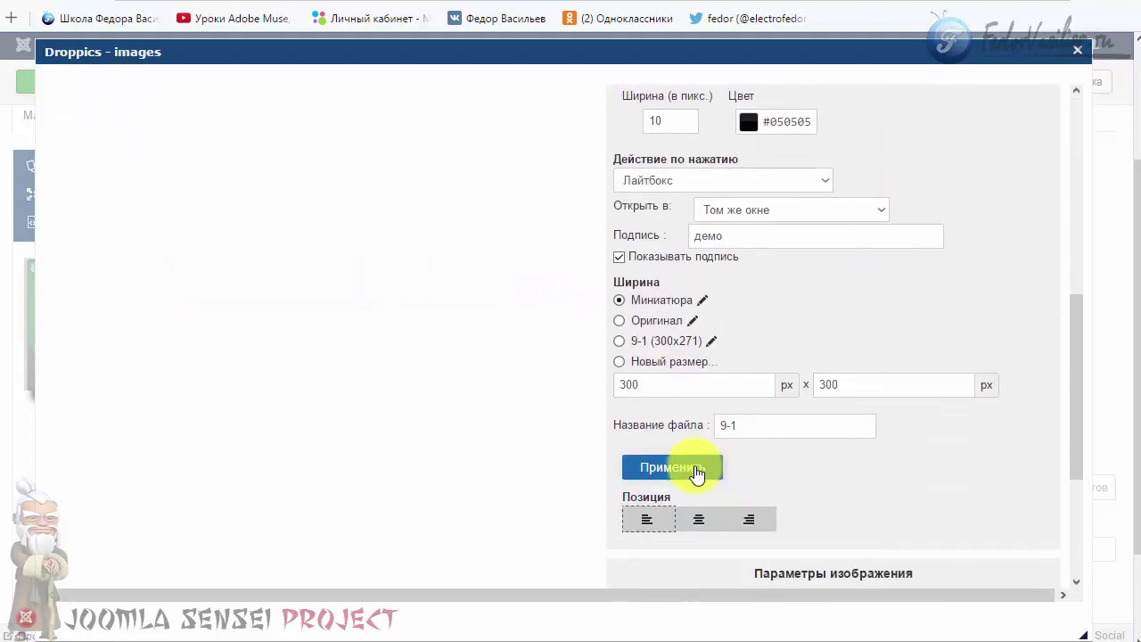
left_click(696, 472)
scroll(733, 438, "up", 4)
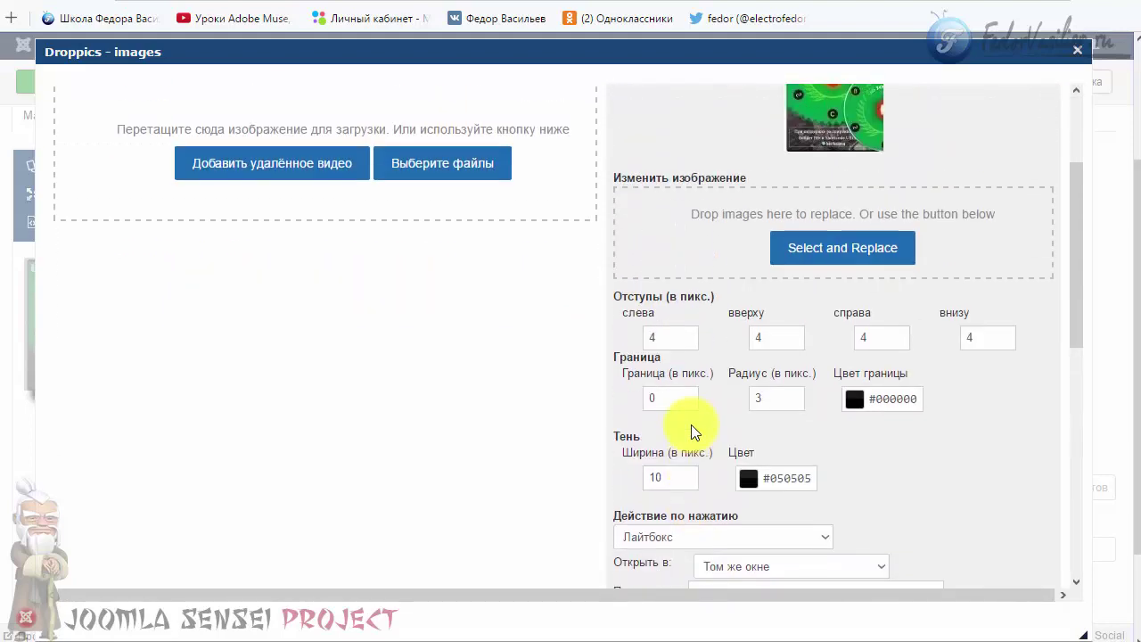
left_click(667, 480)
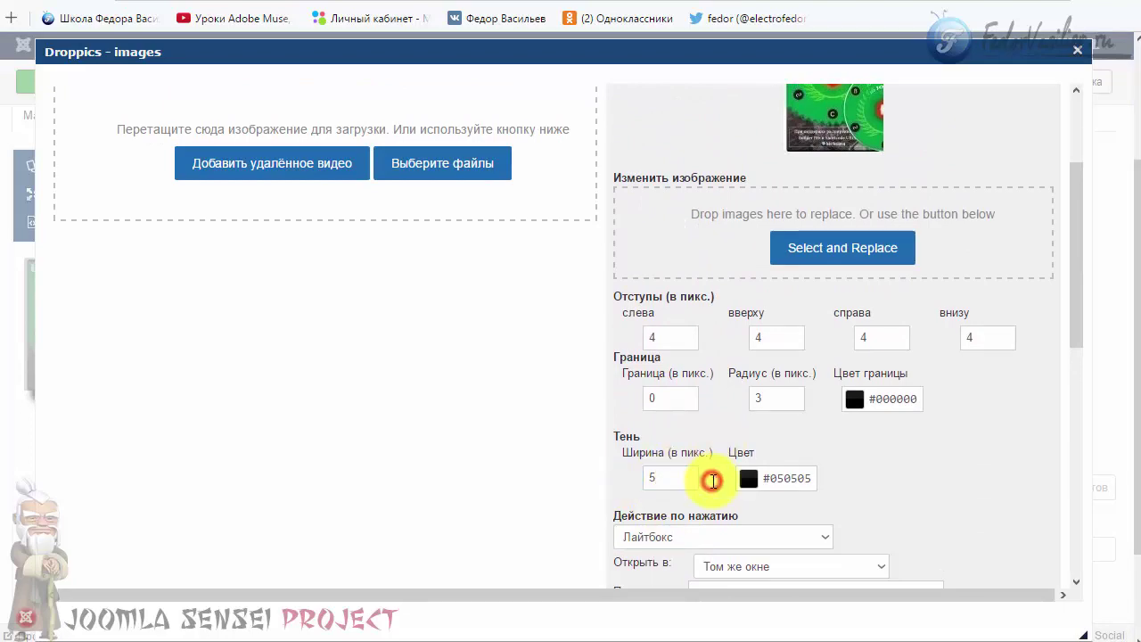
scroll(712, 481, "up", 3)
left_click(813, 110)
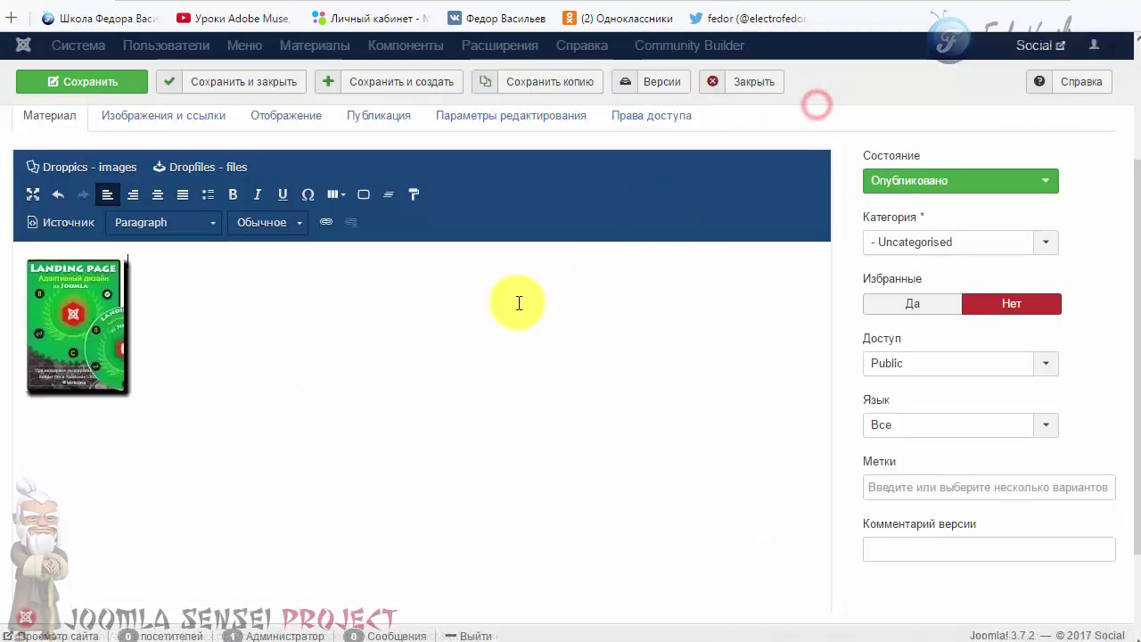
left_click(97, 83)
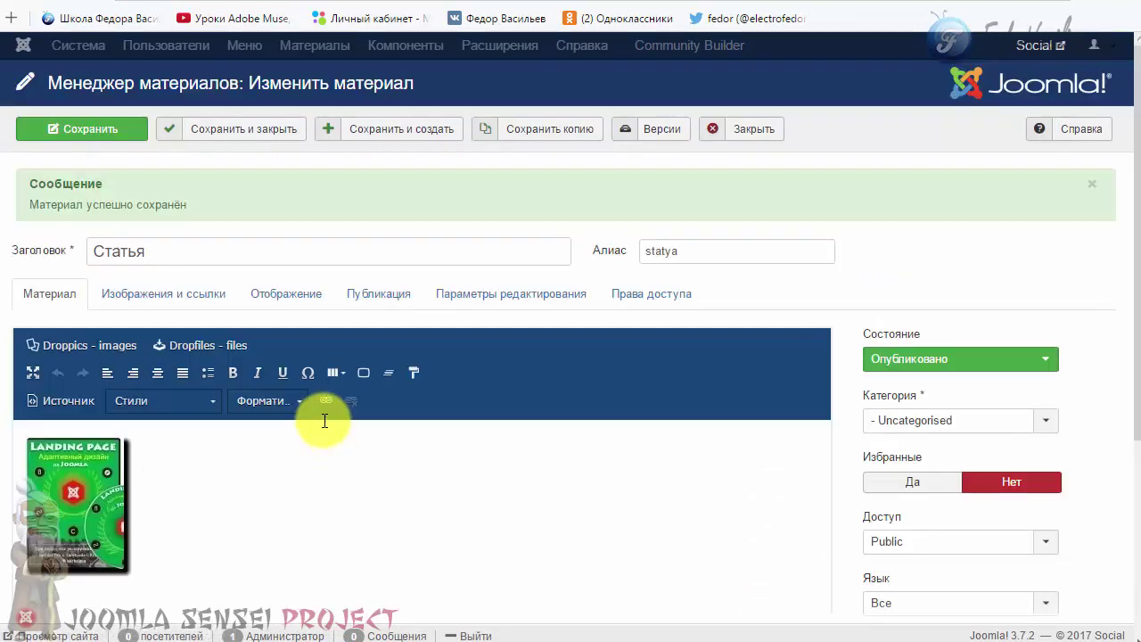
Reopen the article picture's Droppics settings and review its shadow, click action, width options and image parameters
scroll(325, 421, "down", 5)
scroll(319, 413, "up", 3)
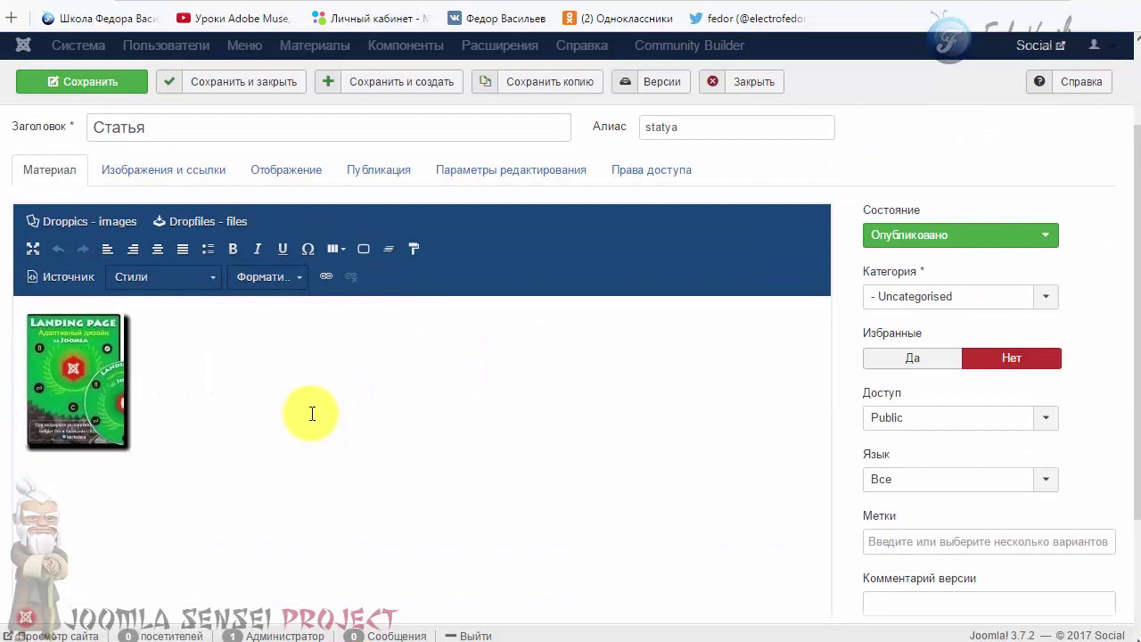
left_click(79, 382)
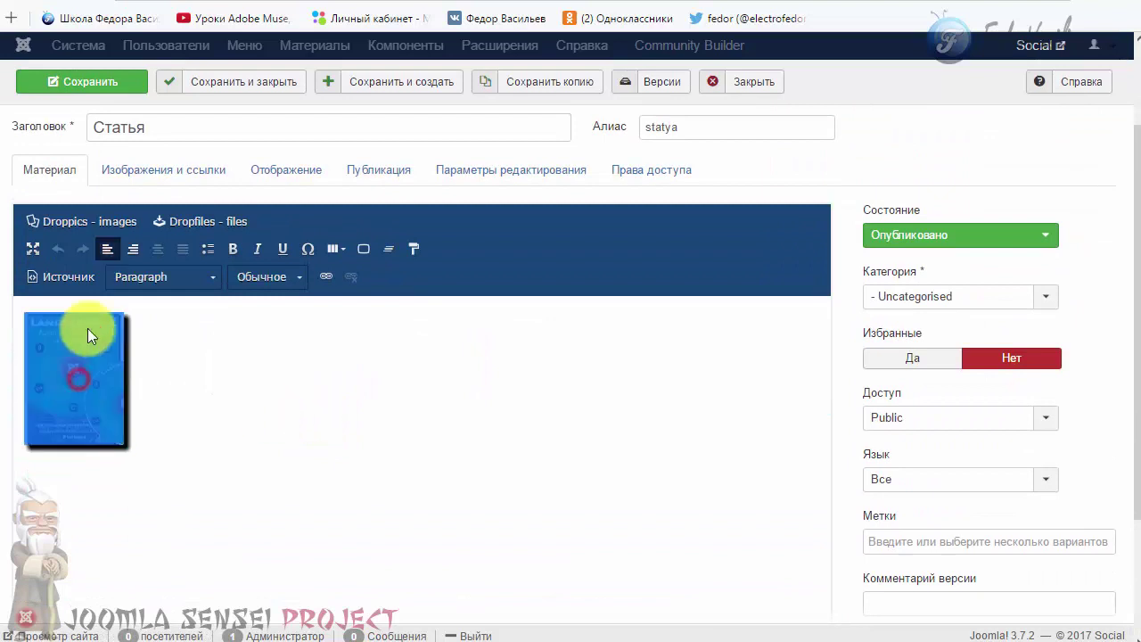
left_click(79, 226)
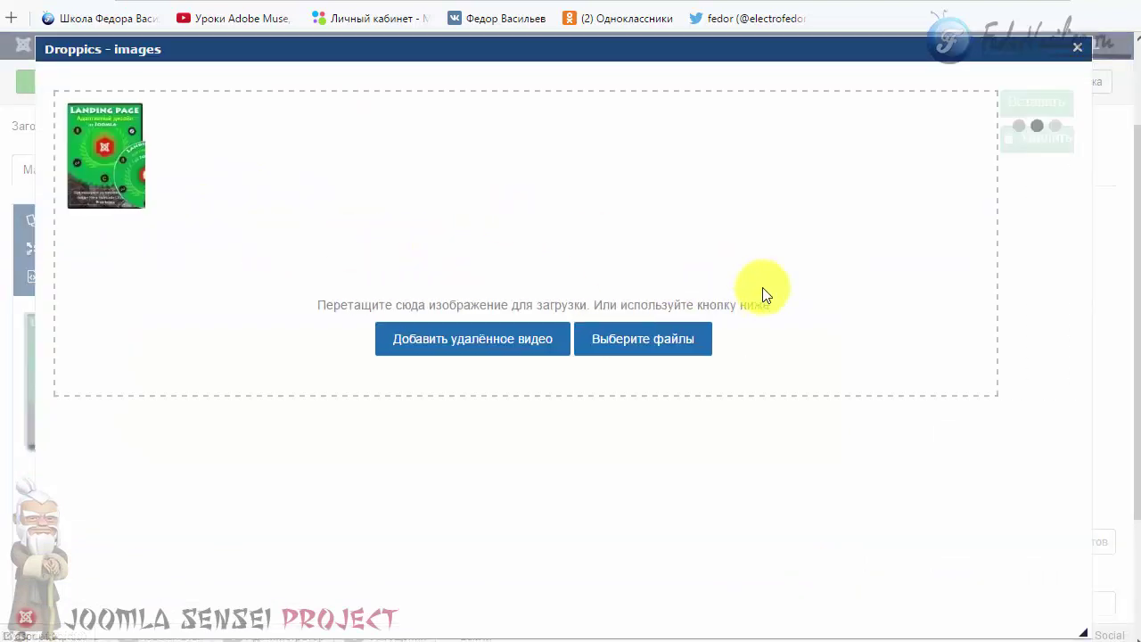
scroll(777, 300, "down", 4)
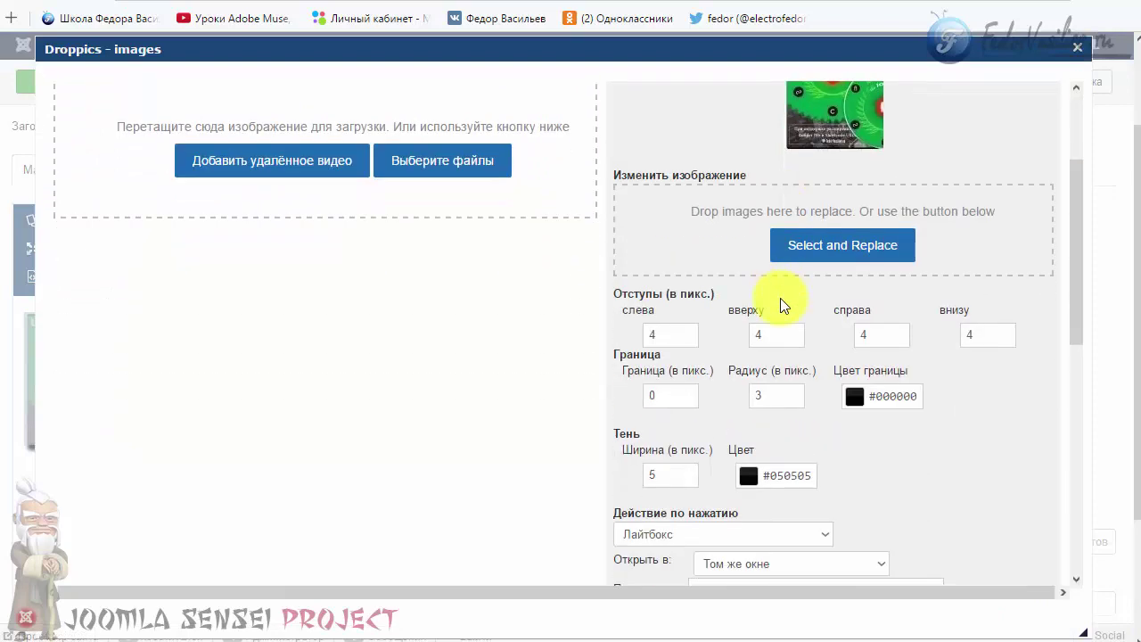
left_click(668, 298)
type("2")
scroll(868, 286, "down", 3)
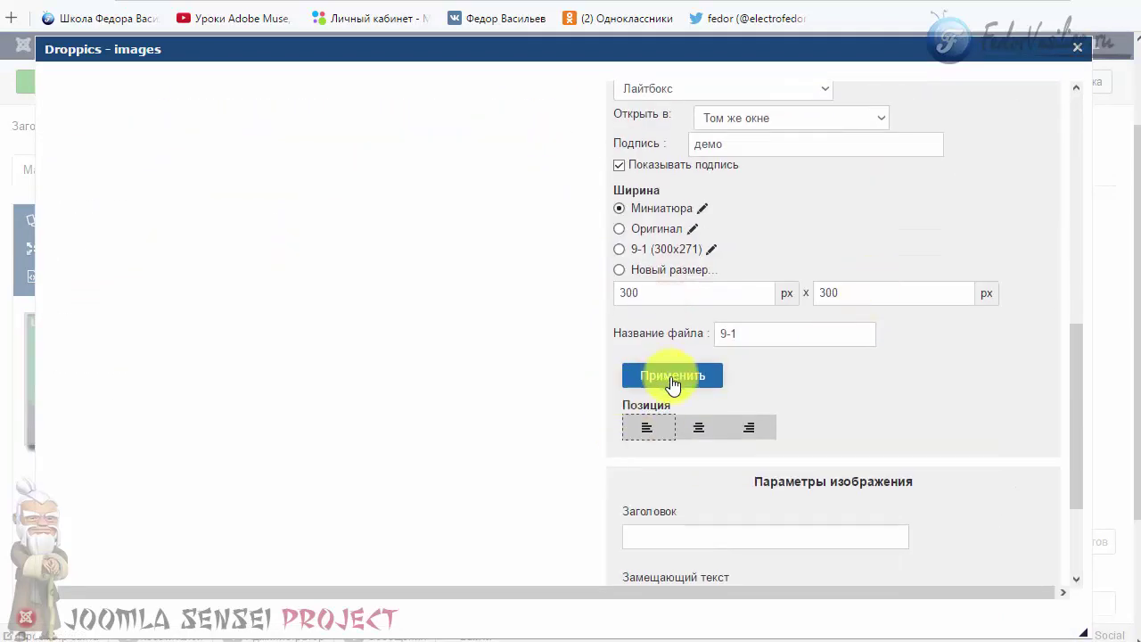
scroll(738, 396, "up", 4)
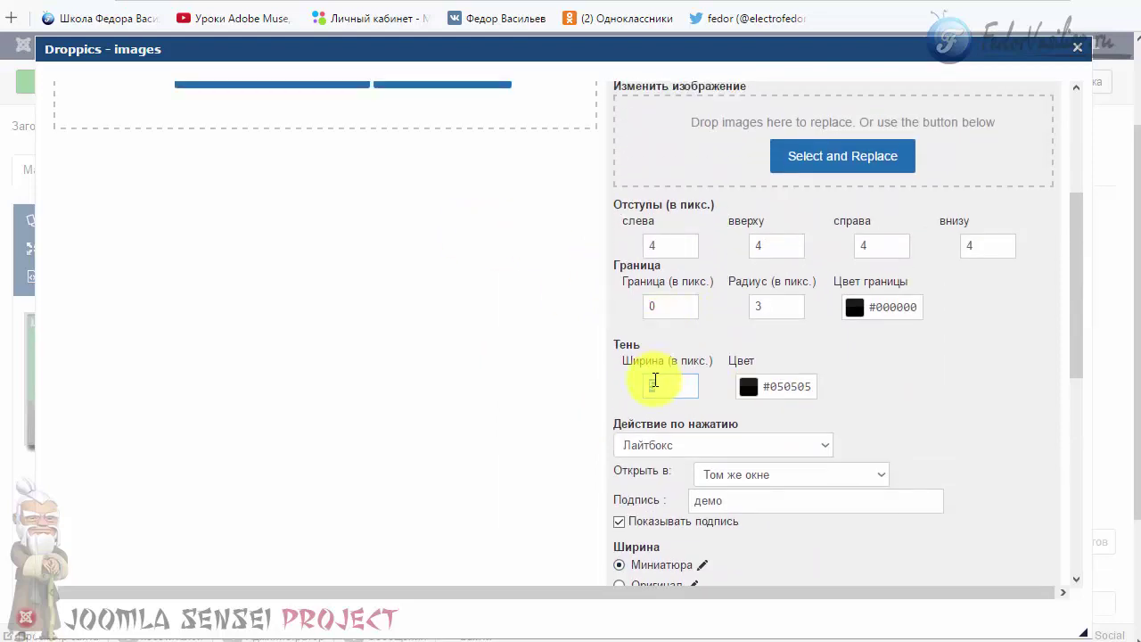
scroll(657, 224, "down", 3)
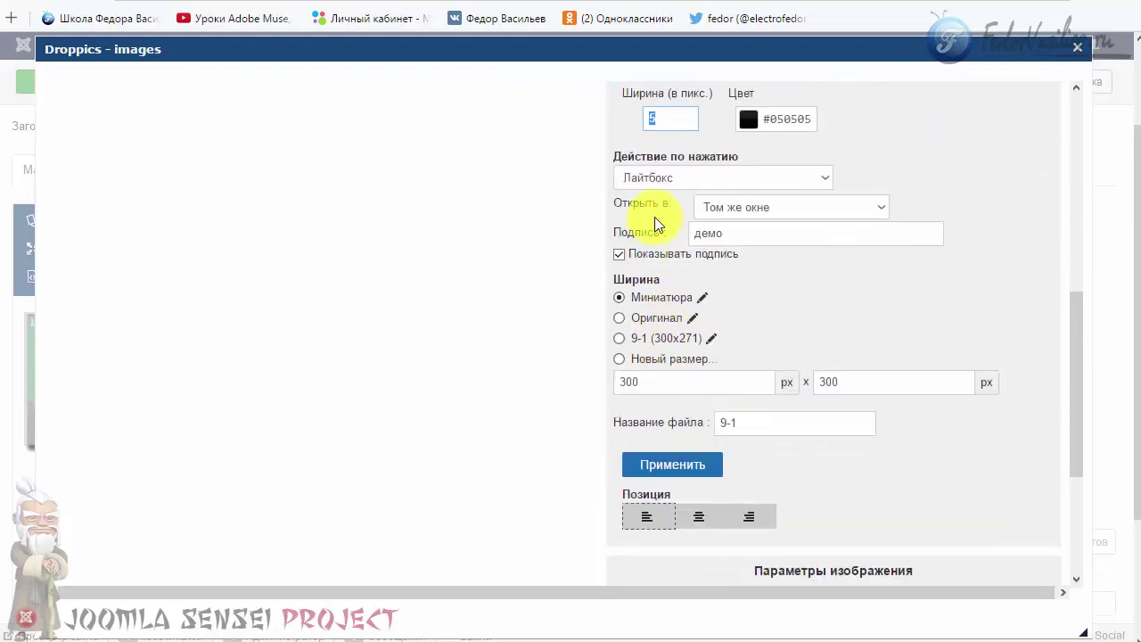
left_click(687, 182)
left_click(687, 195)
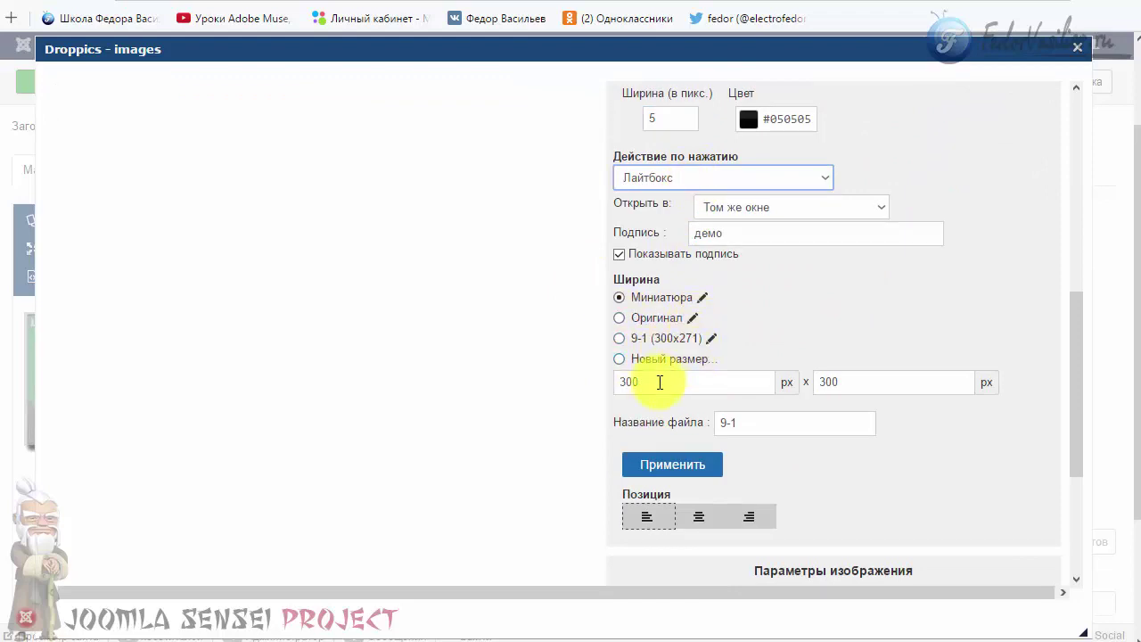
left_click(675, 466)
scroll(892, 415, "down", 3)
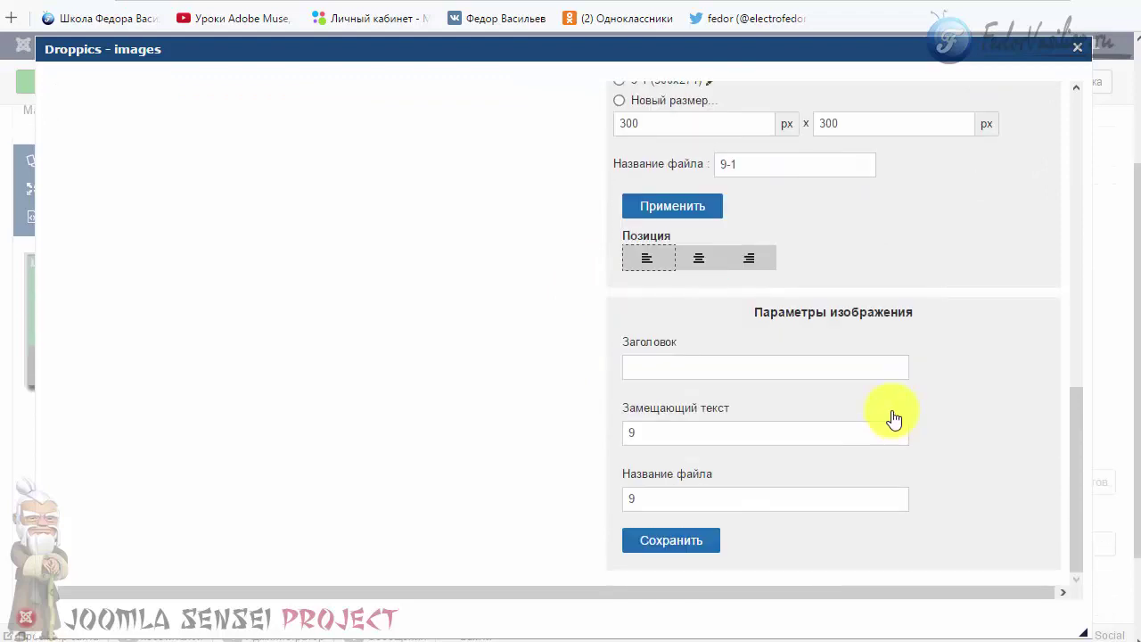
scroll(883, 464, "up", 6)
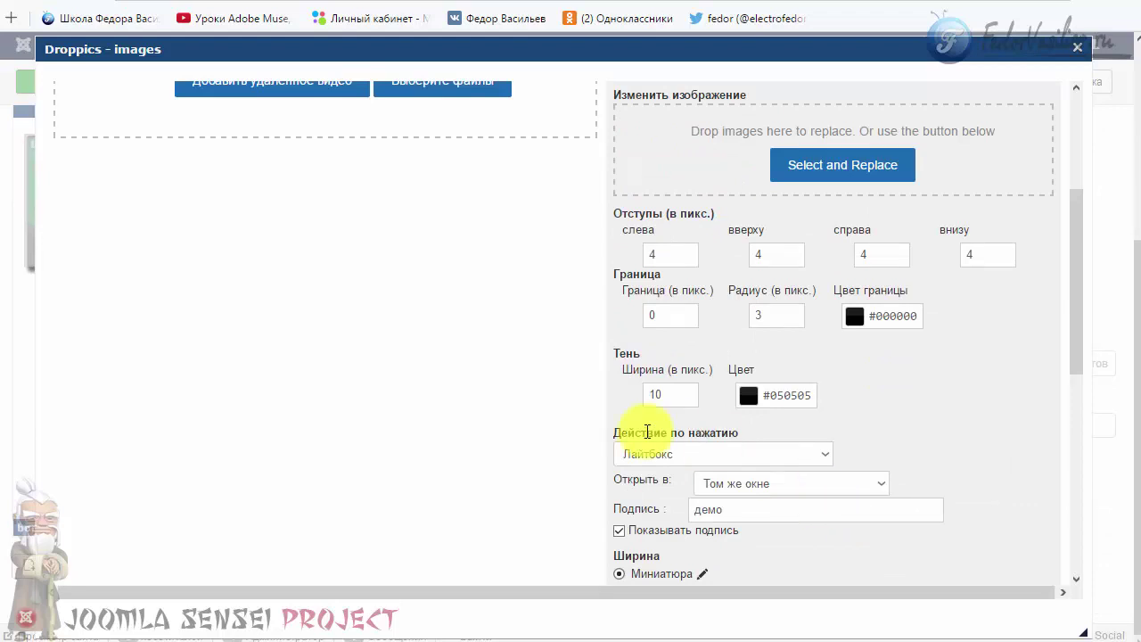
scroll(583, 420, "up", 4)
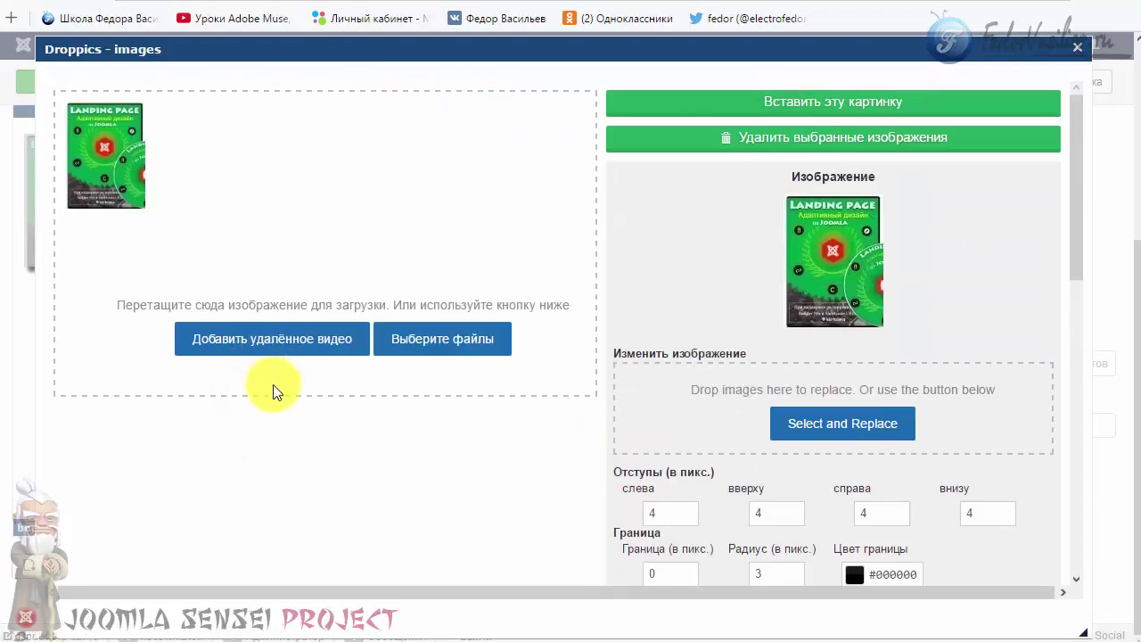
Deselect the image in Droppics, start adding a remote video, and review the supported video sites
left_click(328, 158)
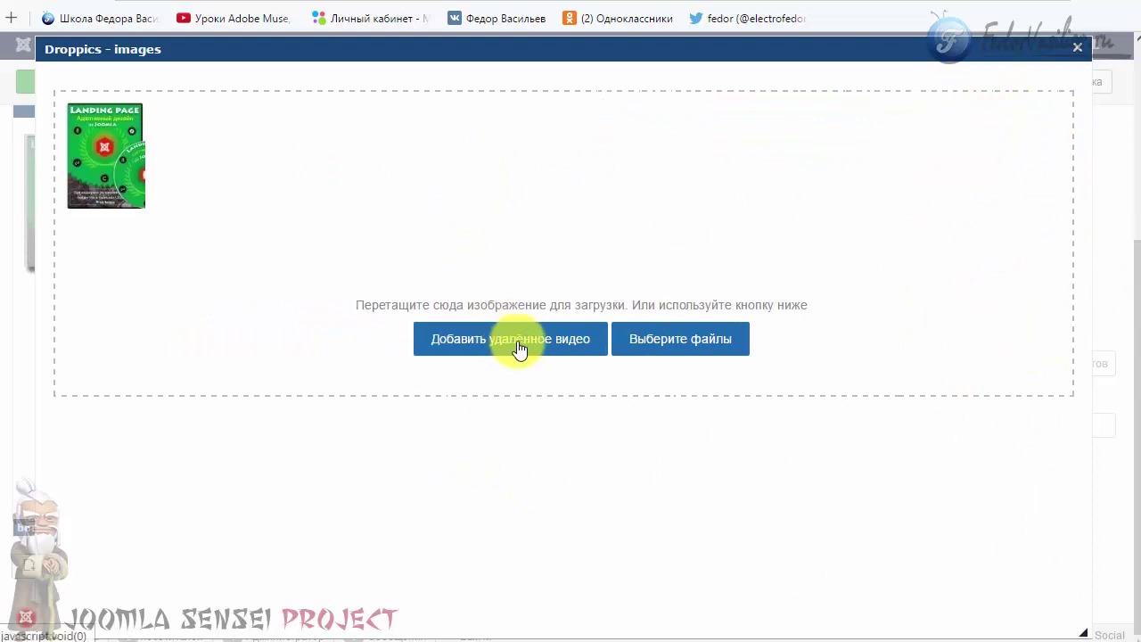
left_click(559, 347)
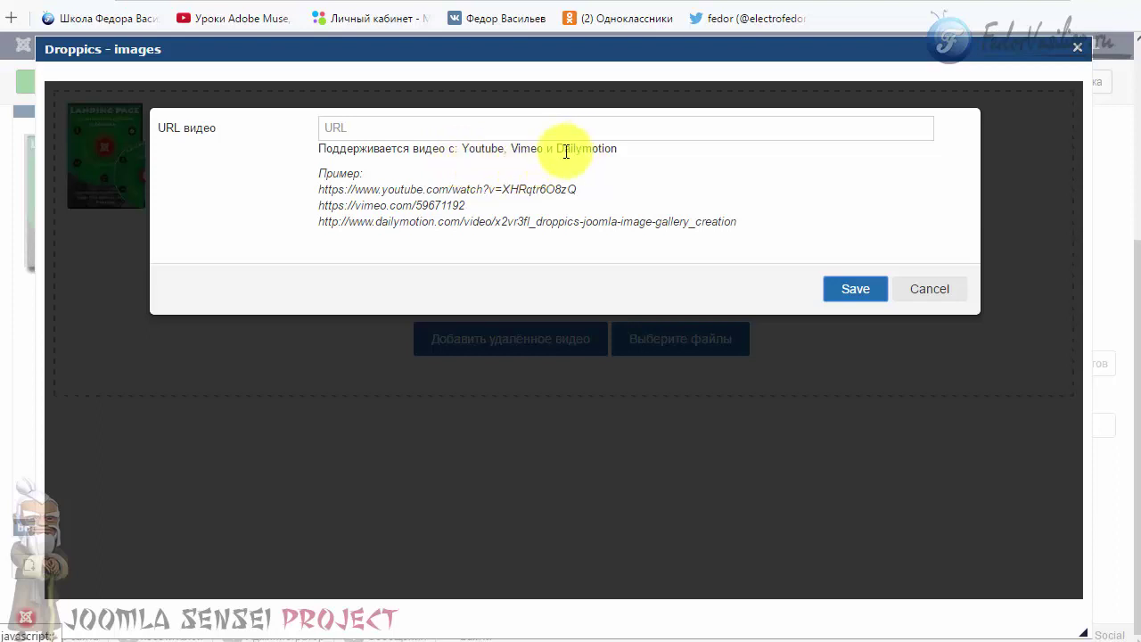
left_click_drag(558, 149, 620, 149)
left_click(681, 166)
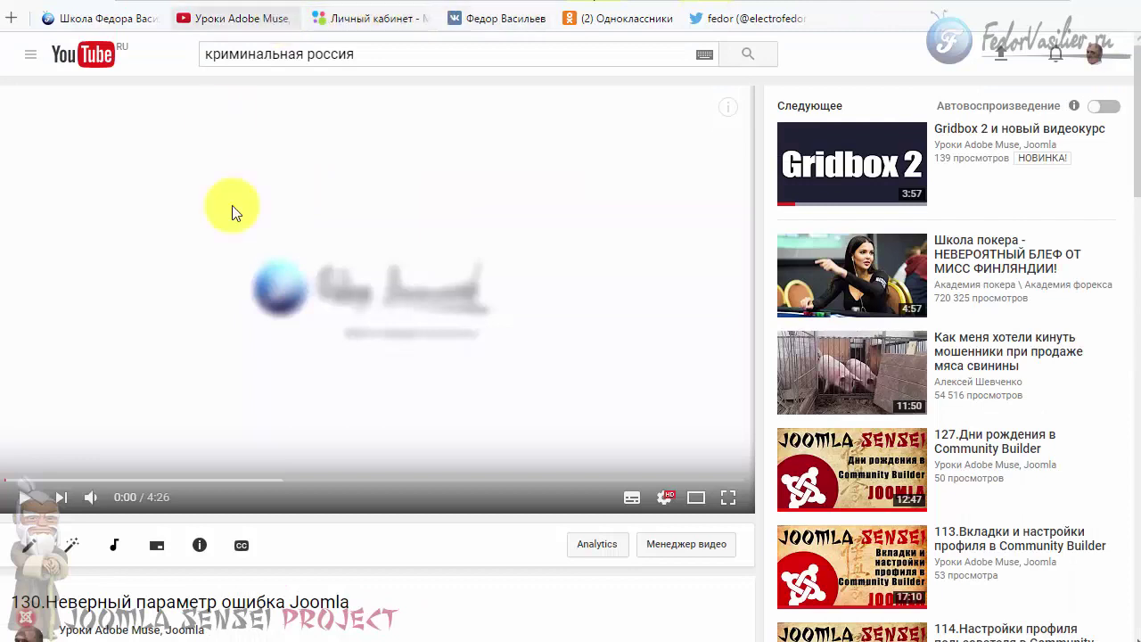
Copy the address of the YouTube video "130.Неверный параметр ошибка Joomla" and save it as the remote video URL in Droppics
right_click(230, 2)
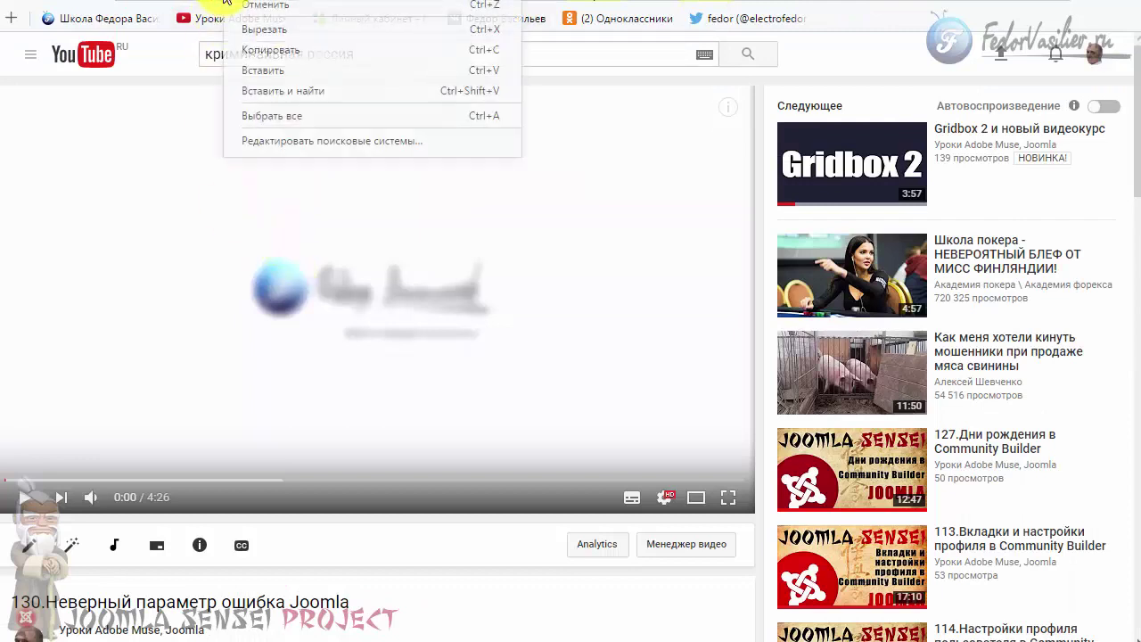
left_click(267, 49)
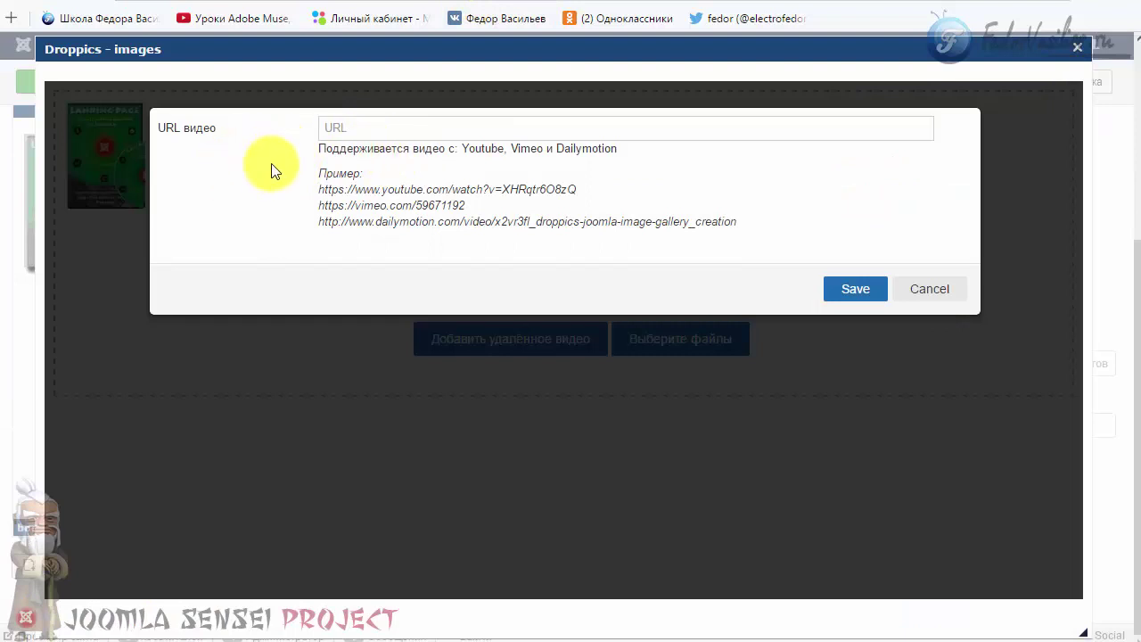
right_click(352, 133)
left_click(382, 236)
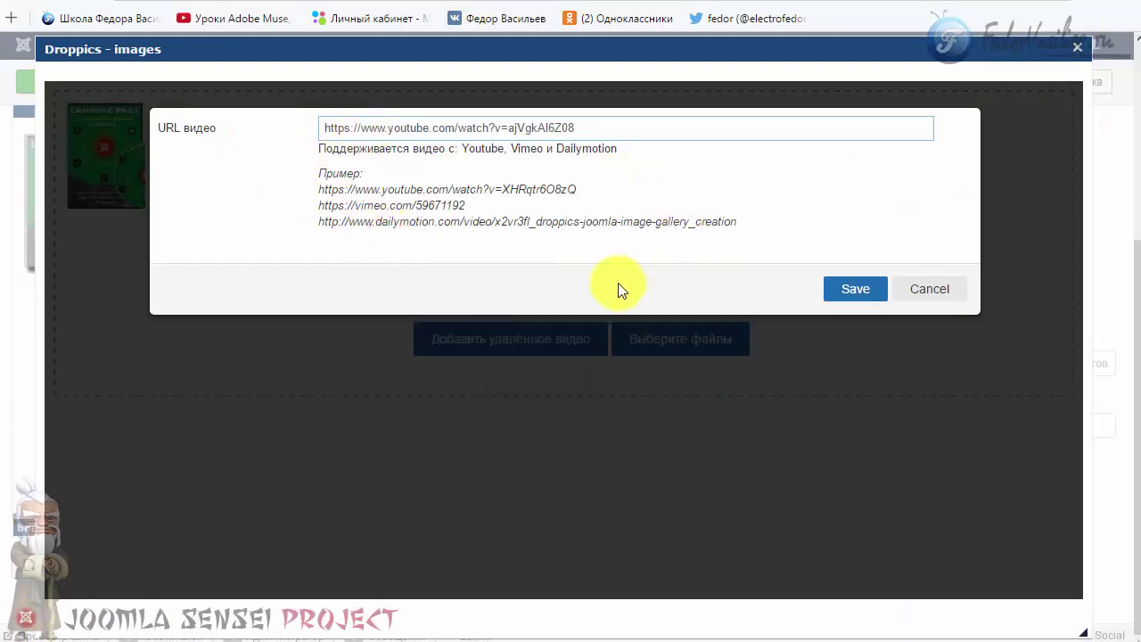
left_click(849, 289)
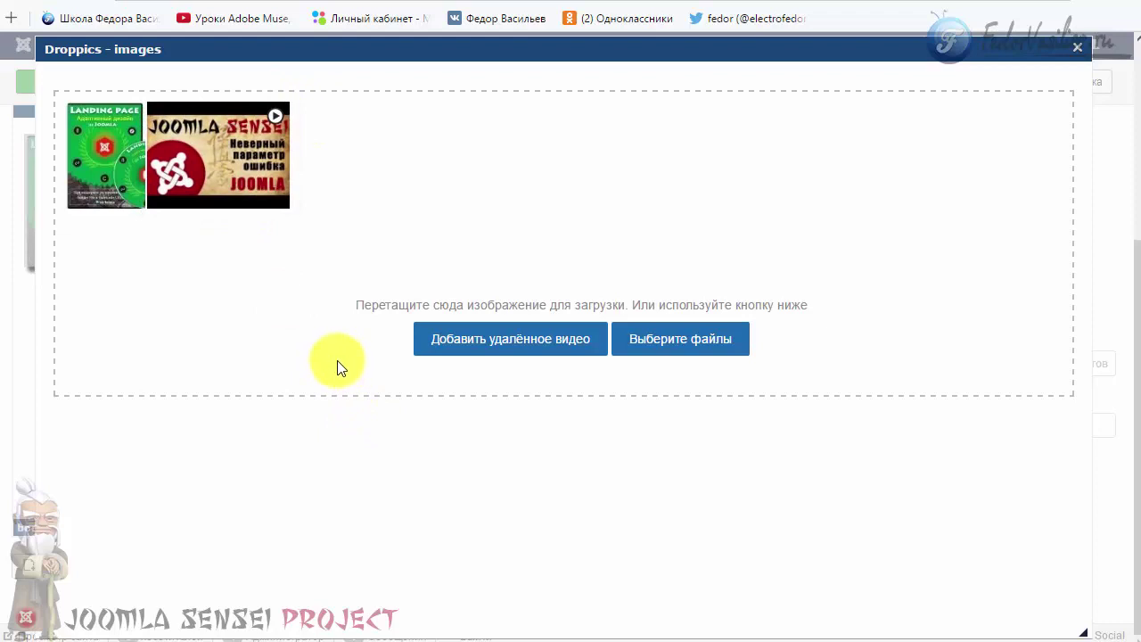
Select the YouTube video's thumbnail in Droppics and replace its image with the file 131min.jpg
left_click(235, 169)
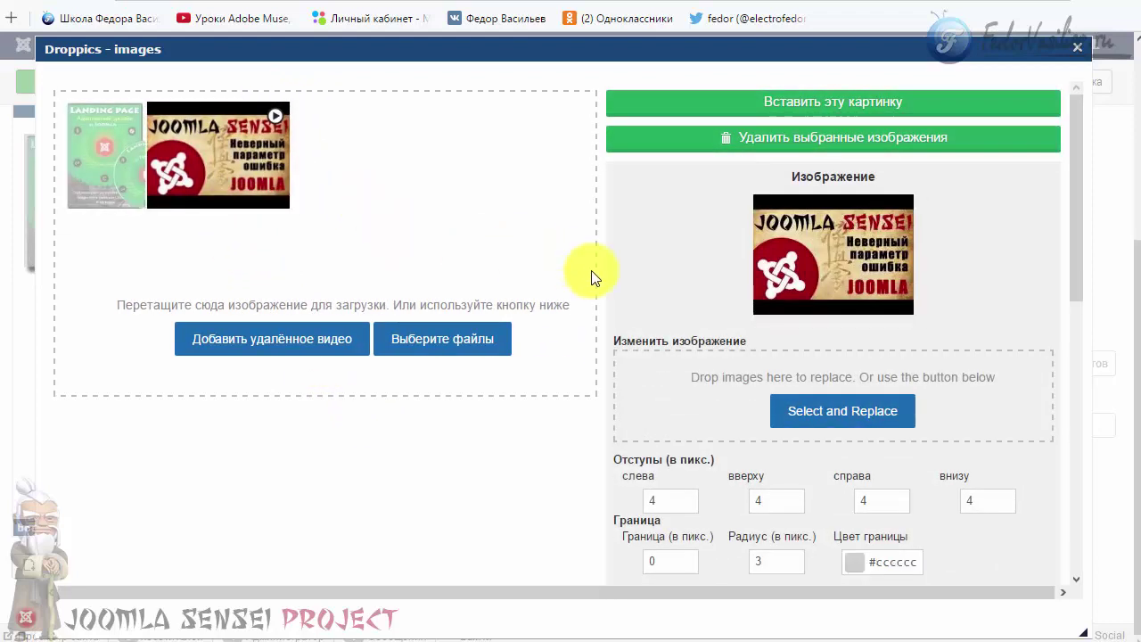
scroll(624, 294, "down", 6)
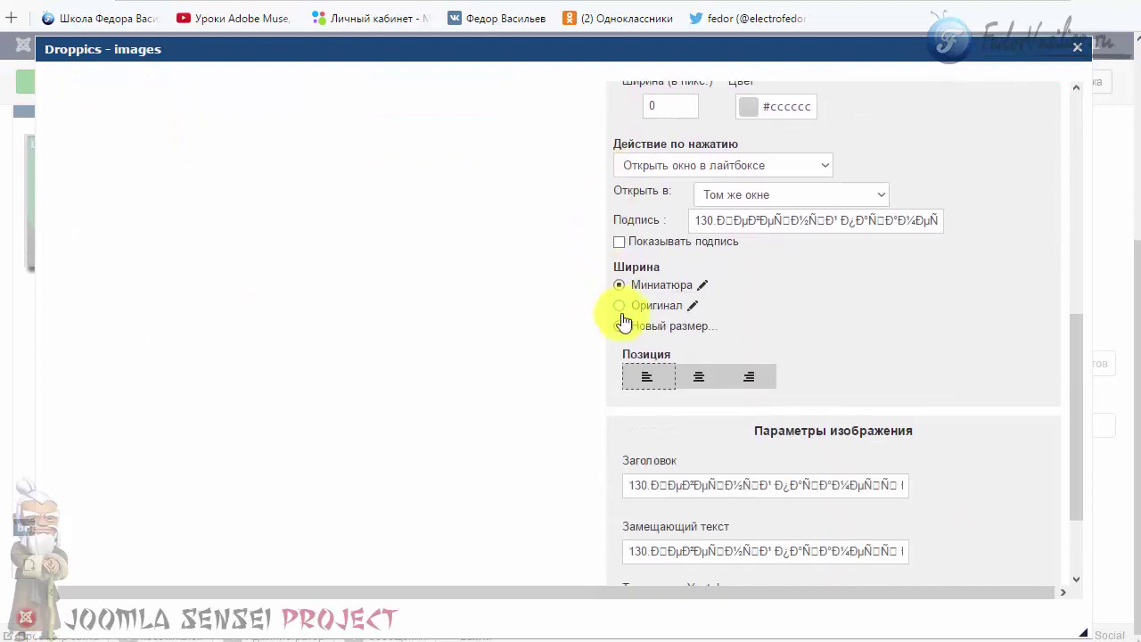
scroll(878, 374, "down", 2)
scroll(891, 424, "up", 8)
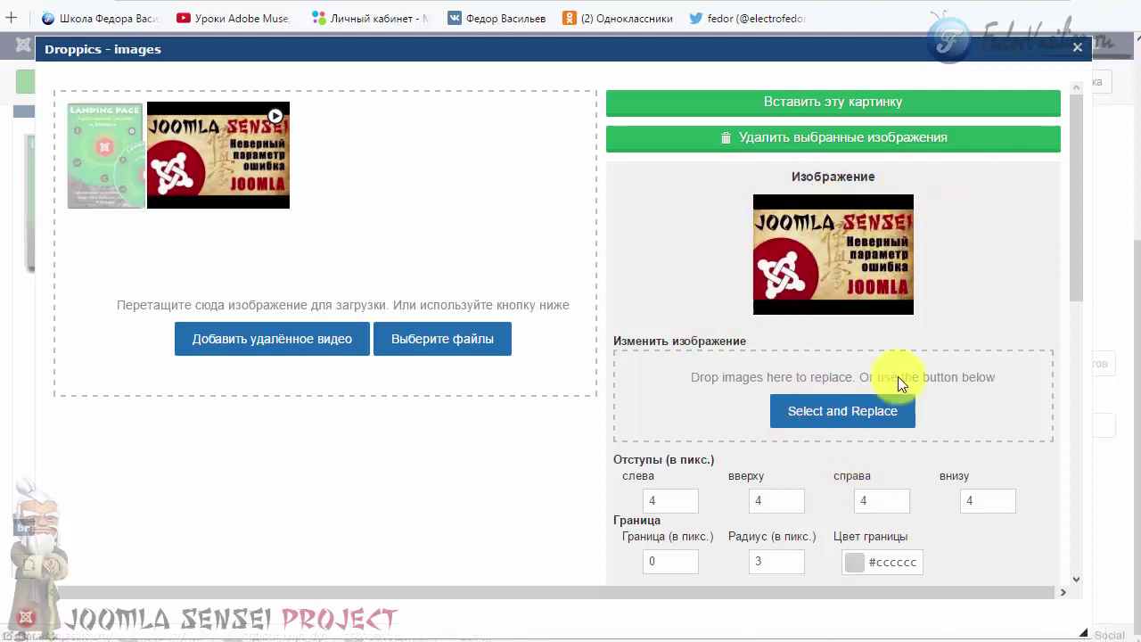
left_click(819, 413)
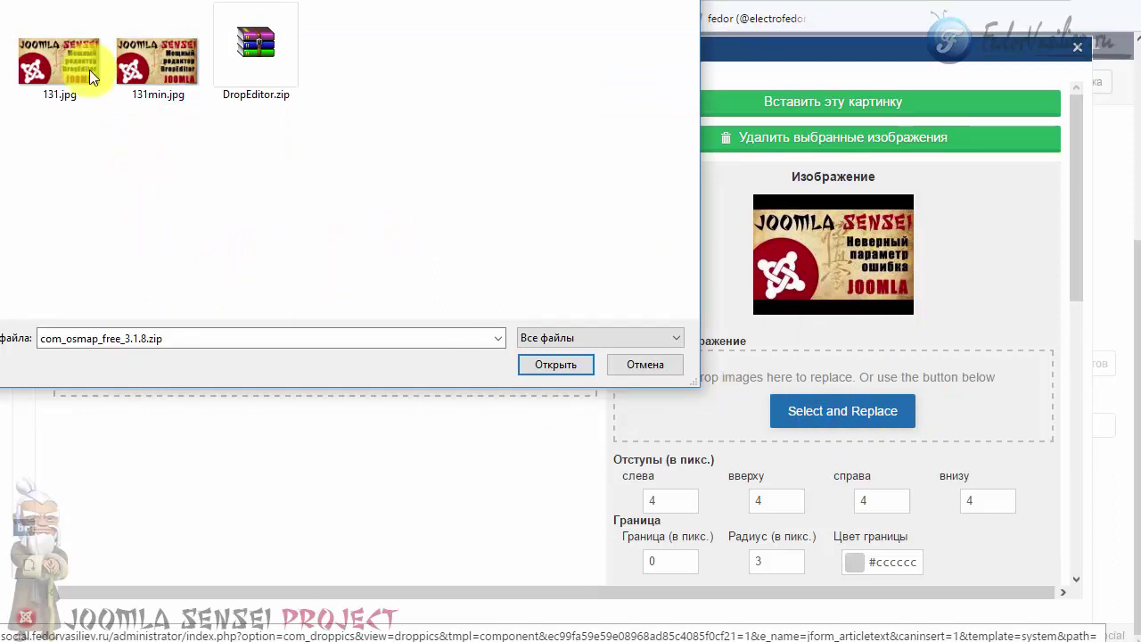
left_click(138, 71)
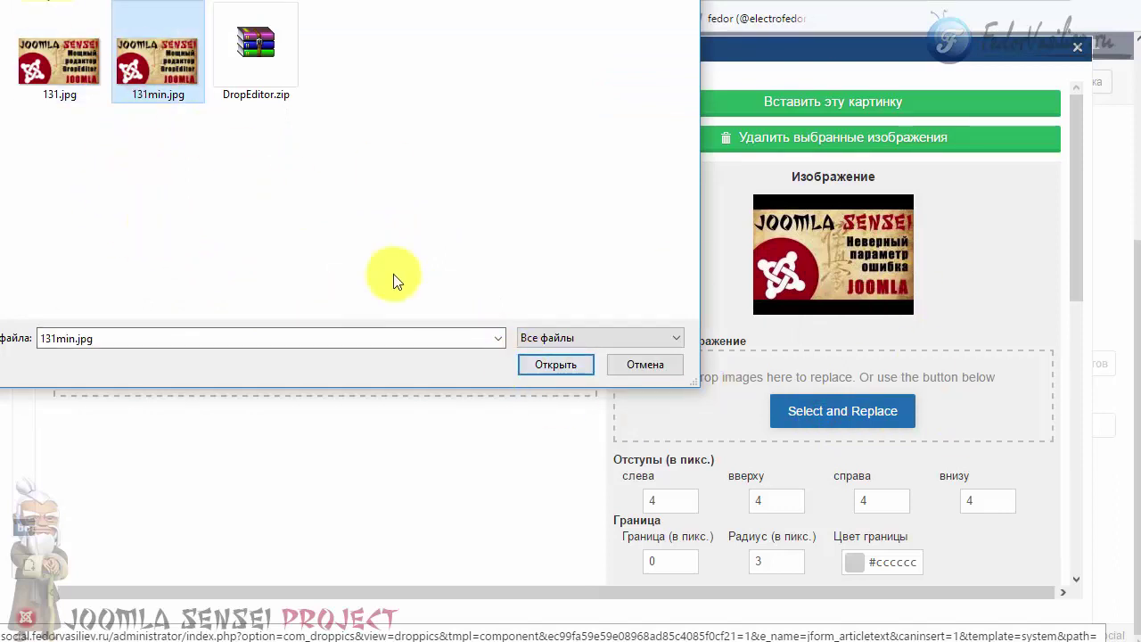
left_click(551, 365)
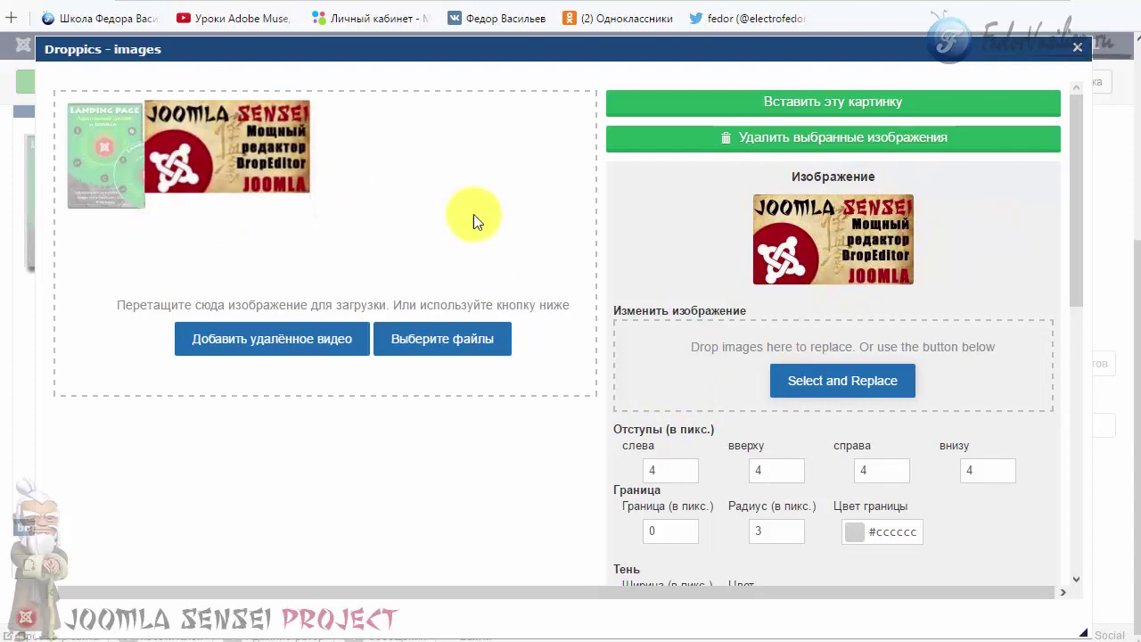
Set the video's click action to "Открыть окно в лайтбоксе" and its "Открыть в" option to "Лайтбокс"
scroll(709, 388, "down", 3)
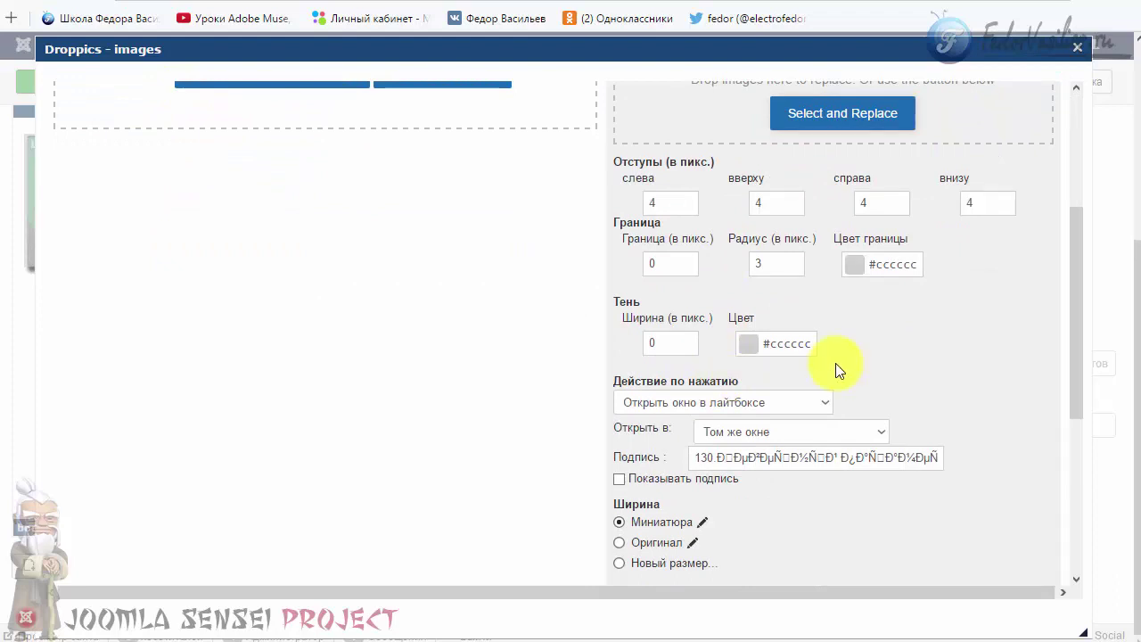
scroll(838, 369, "up", 1)
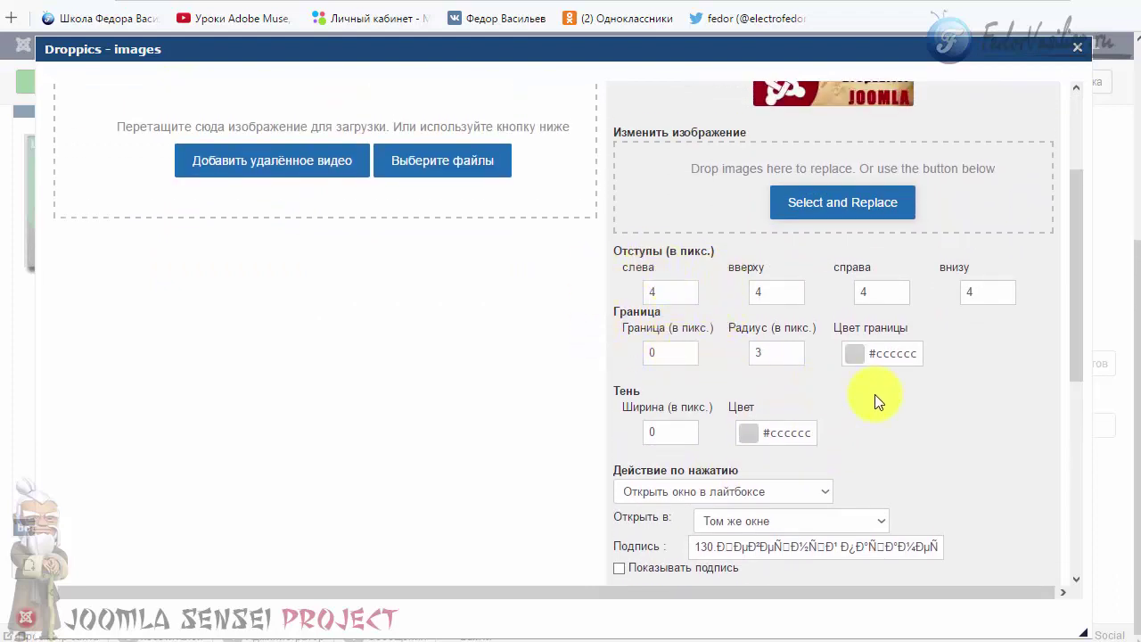
scroll(883, 429, "down", 2)
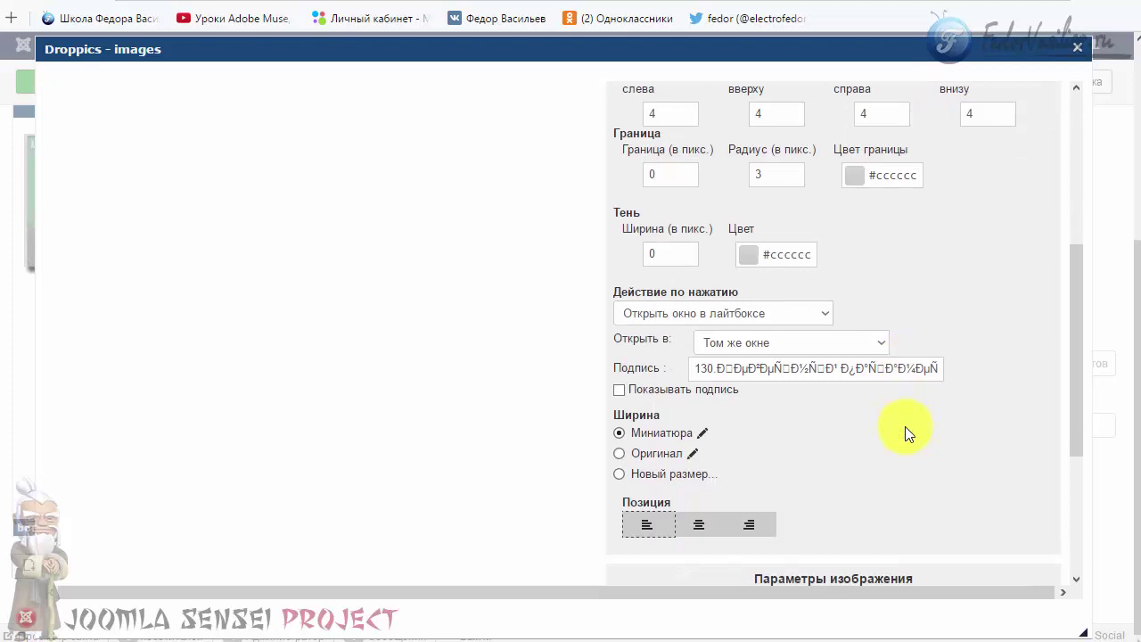
left_click(799, 316)
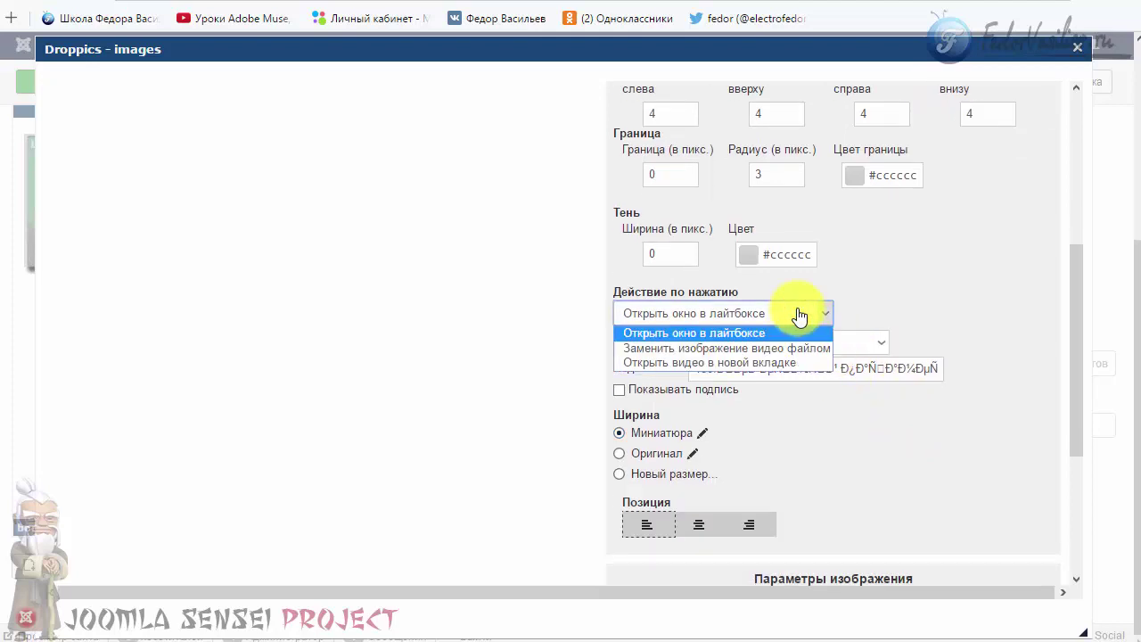
left_click(758, 334)
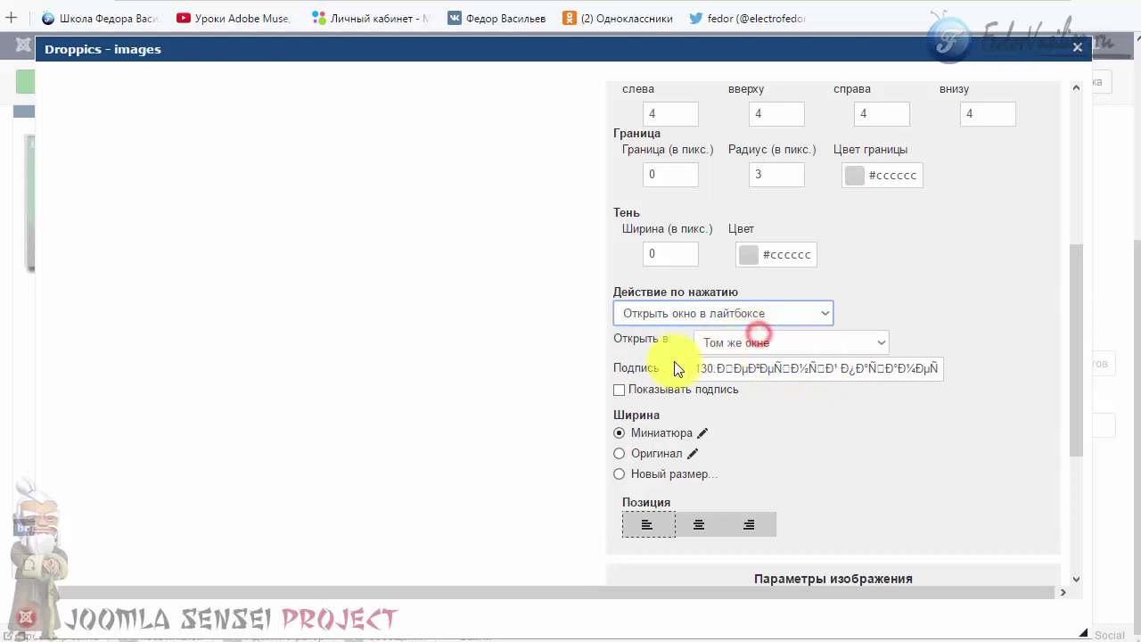
left_click(789, 346)
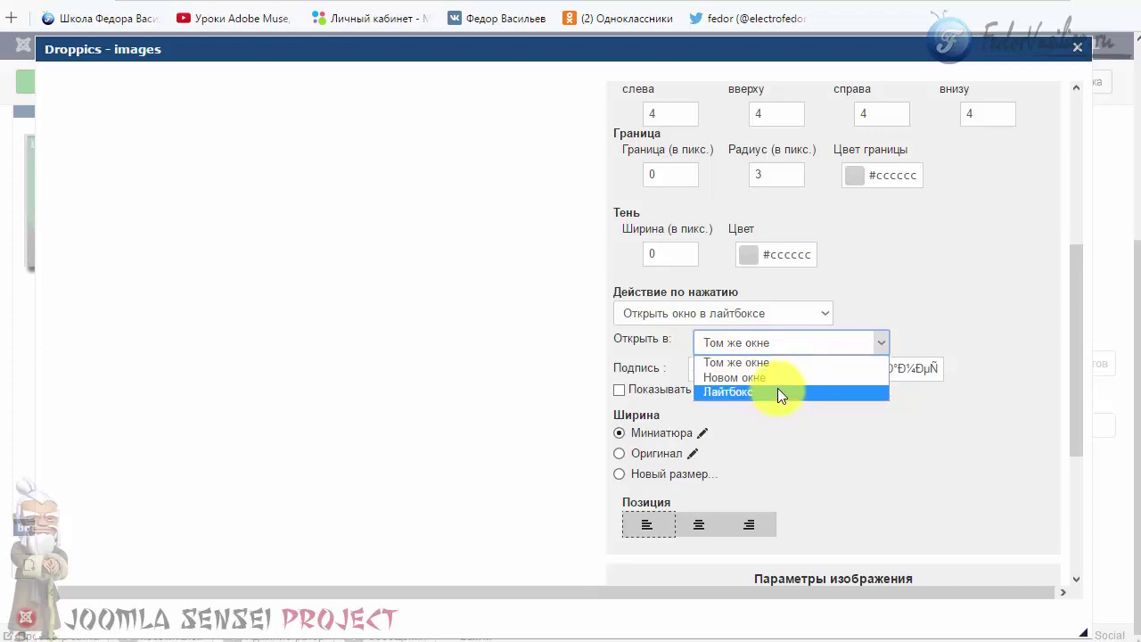
left_click(778, 391)
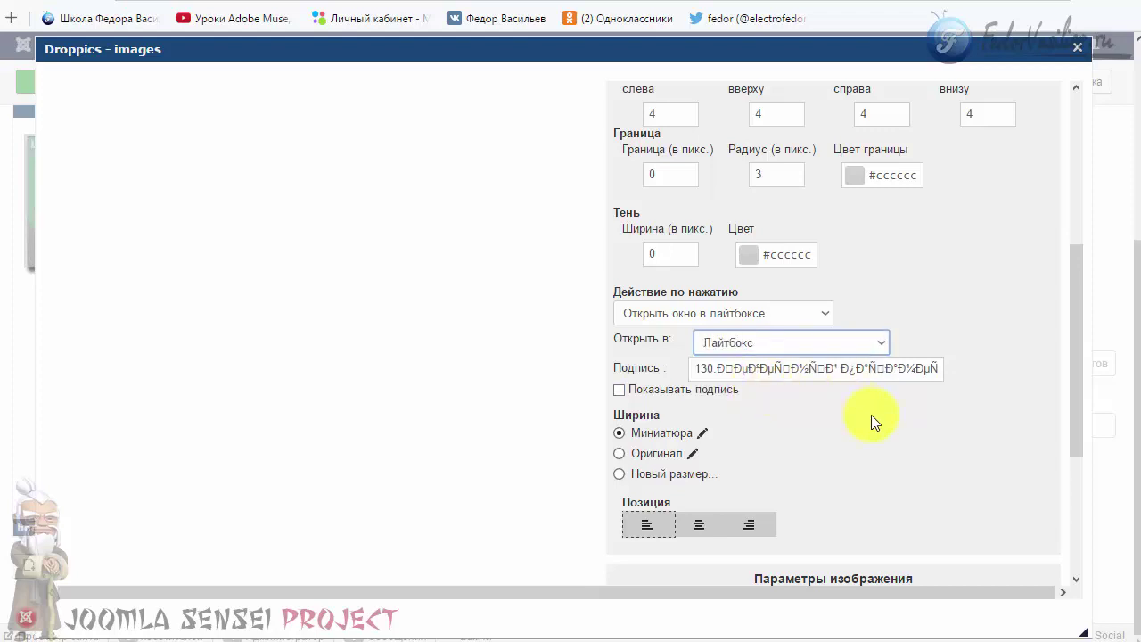
Insert the video thumbnail into the article Статья and save the article
scroll(874, 412, "down", 3)
scroll(814, 411, "up", 5)
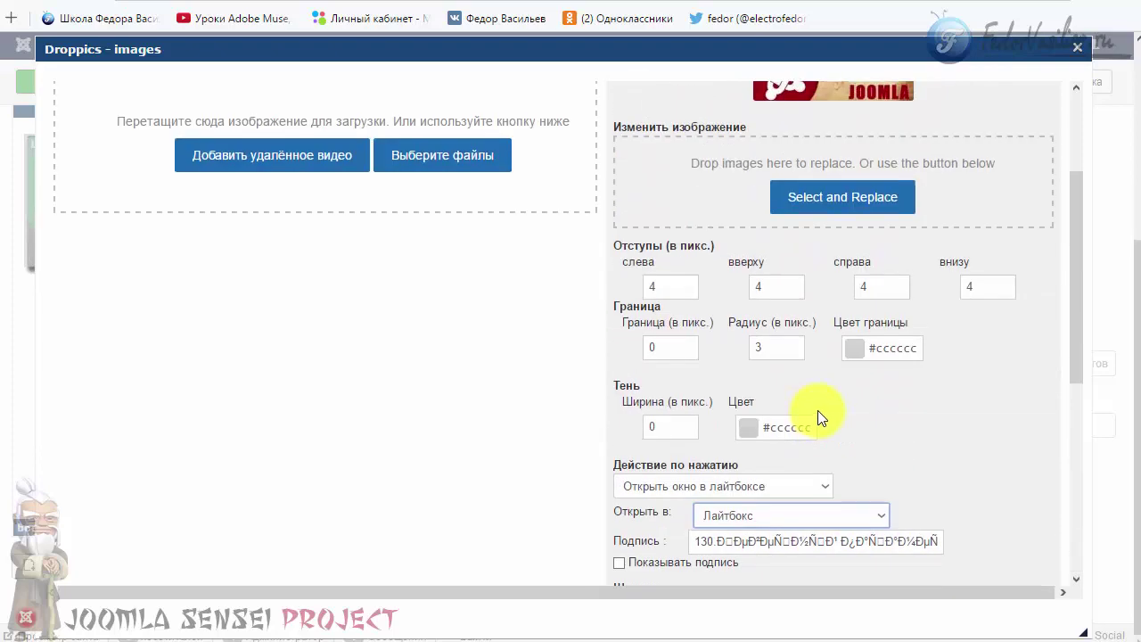
scroll(817, 410, "up", 3)
left_click(841, 109)
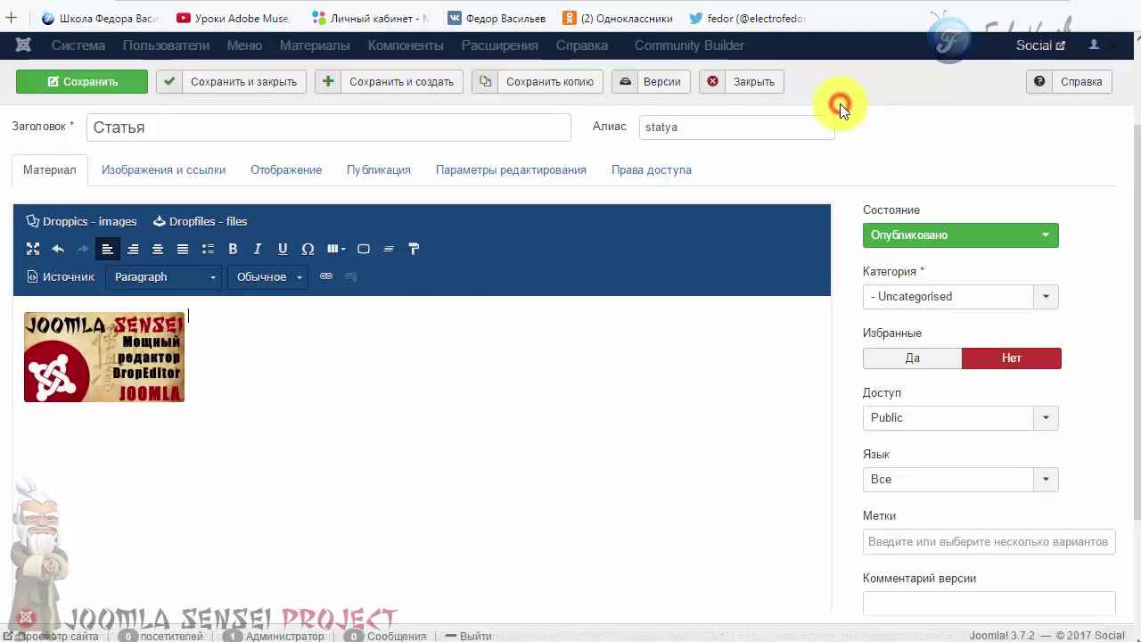
left_click(103, 87)
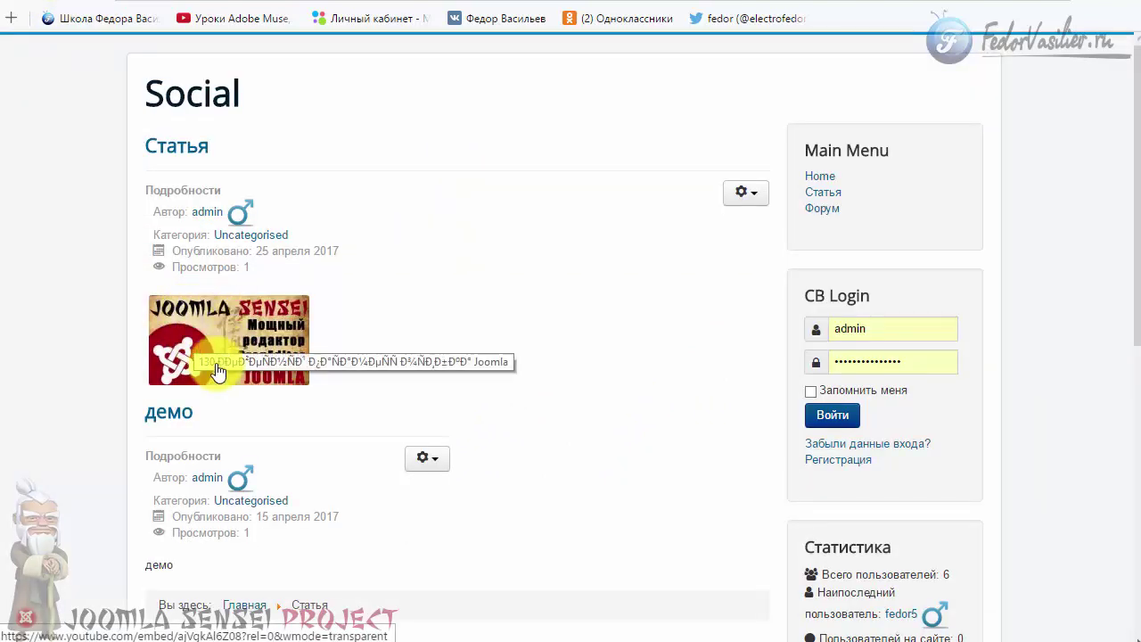
Open the video from its thumbnail on the site, test muted, skipped-ahead and full-screen playback, and close the lightbox
scroll(213, 365, "down", 2)
scroll(224, 428, "up", 2)
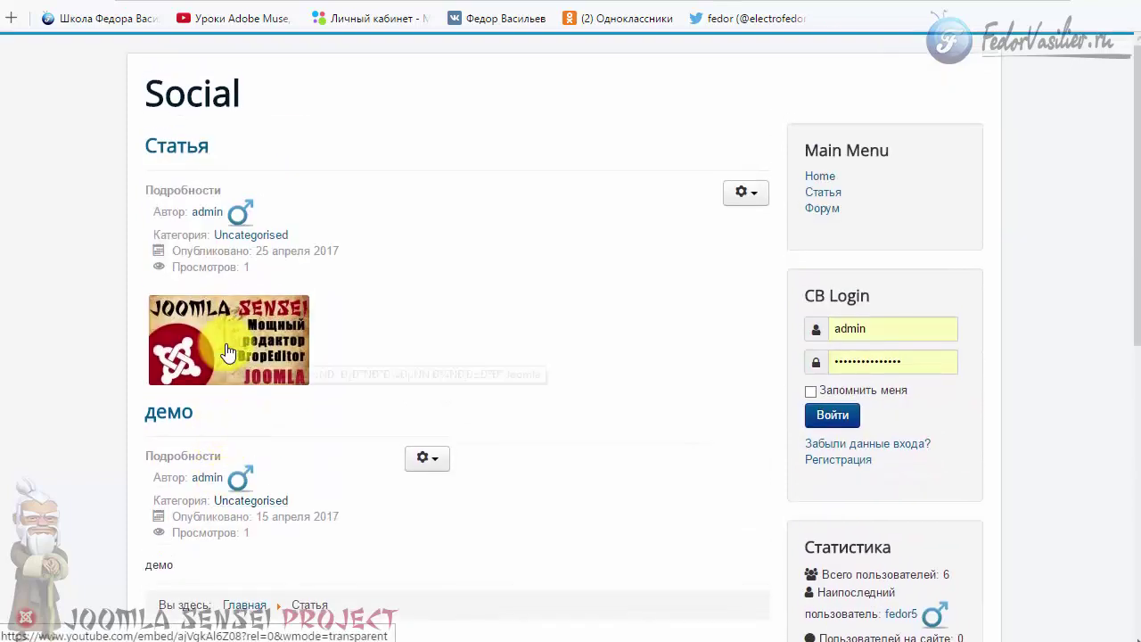
left_click(226, 343)
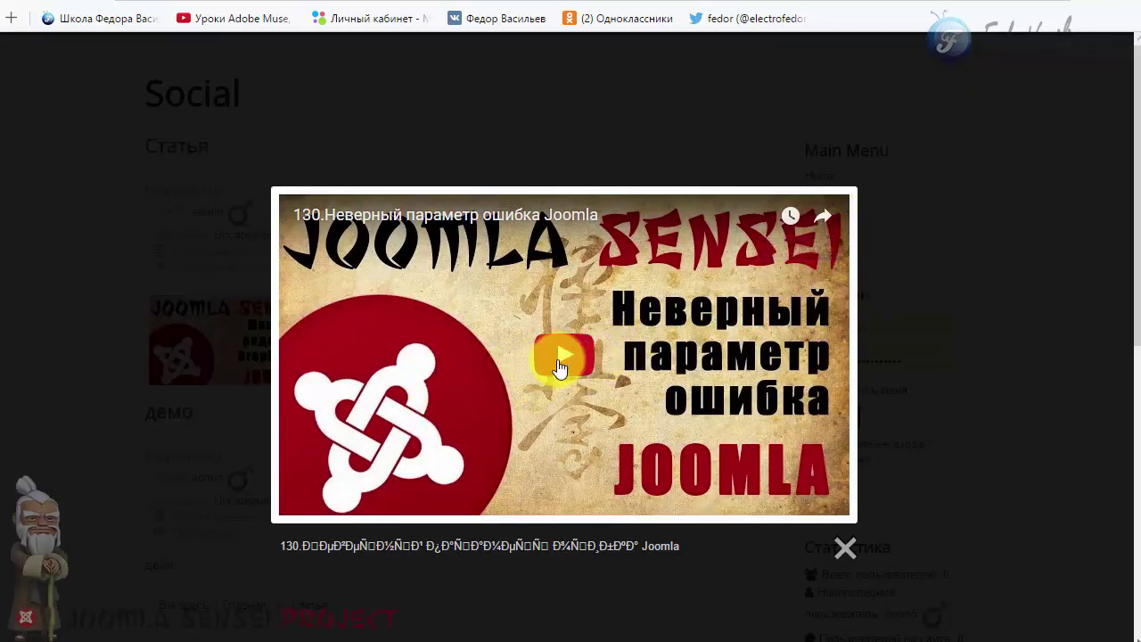
left_click(544, 357)
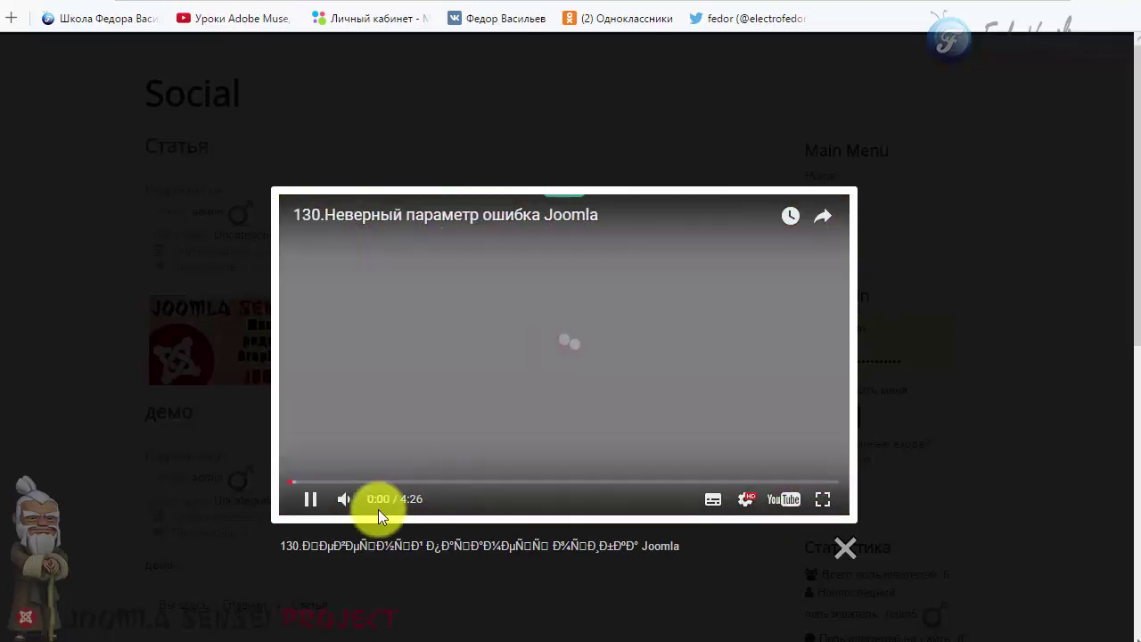
left_click(345, 500)
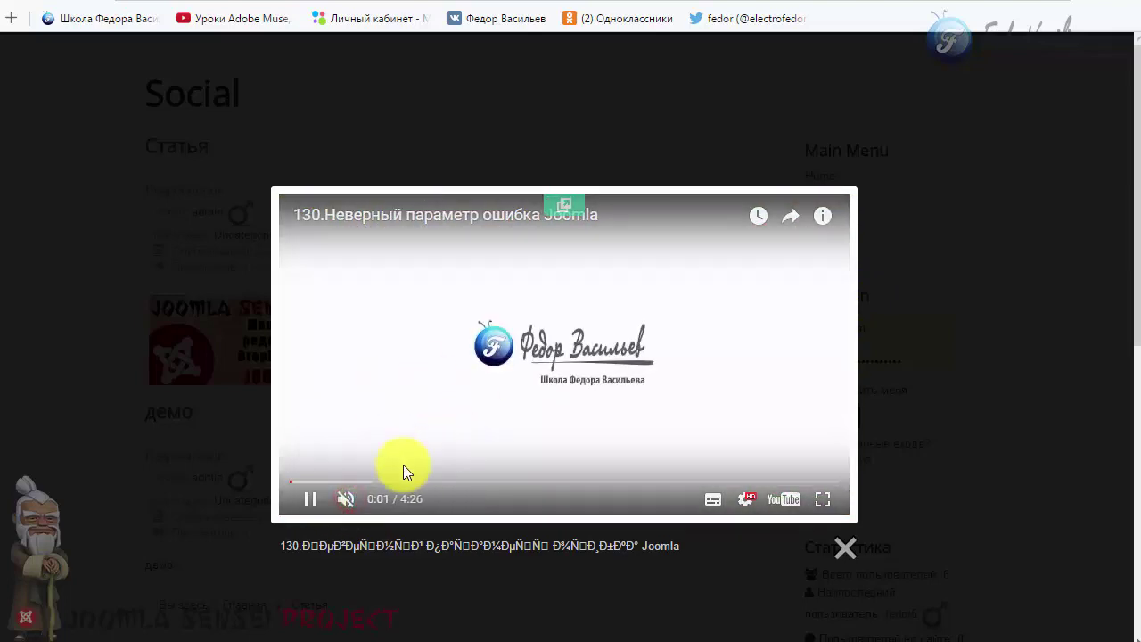
left_click(354, 482)
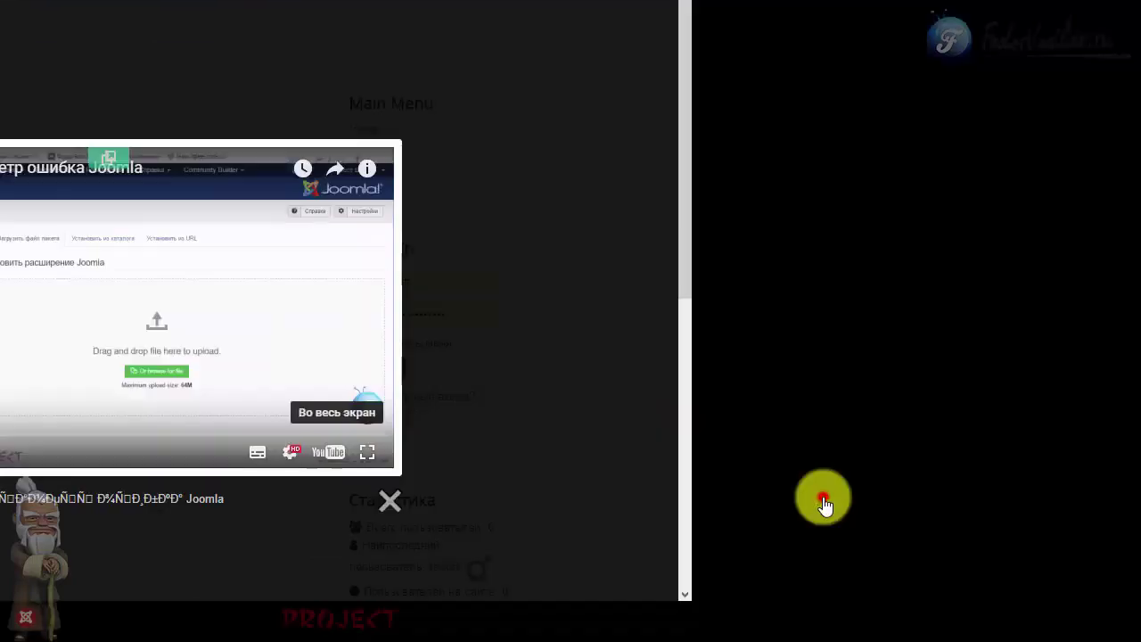
left_click(824, 501)
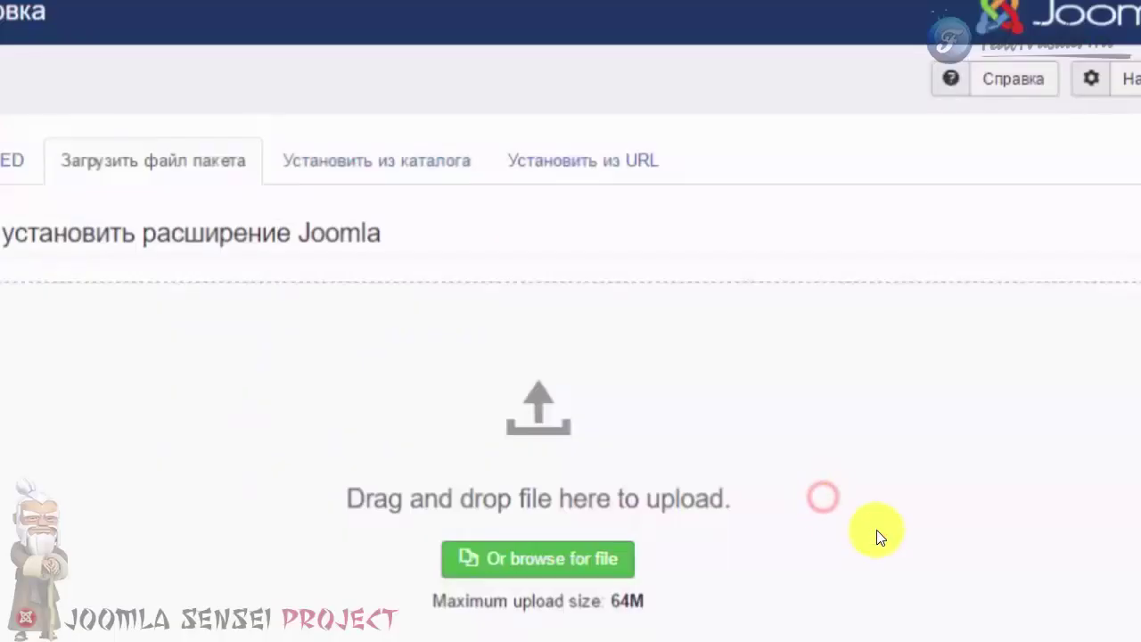
key("Escape")
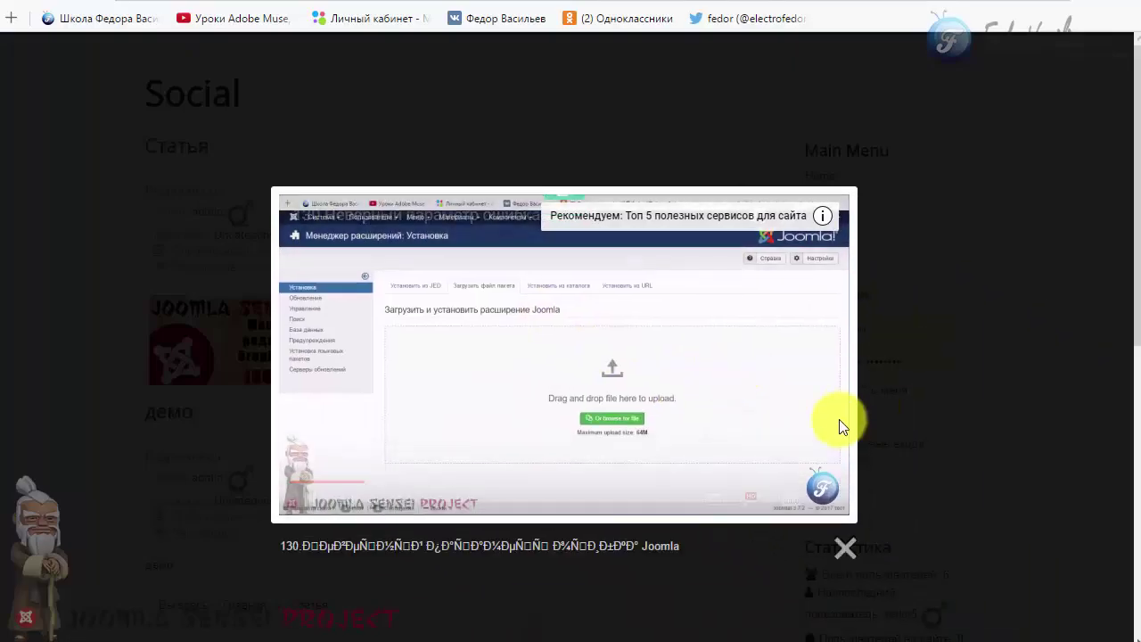
left_click(843, 553)
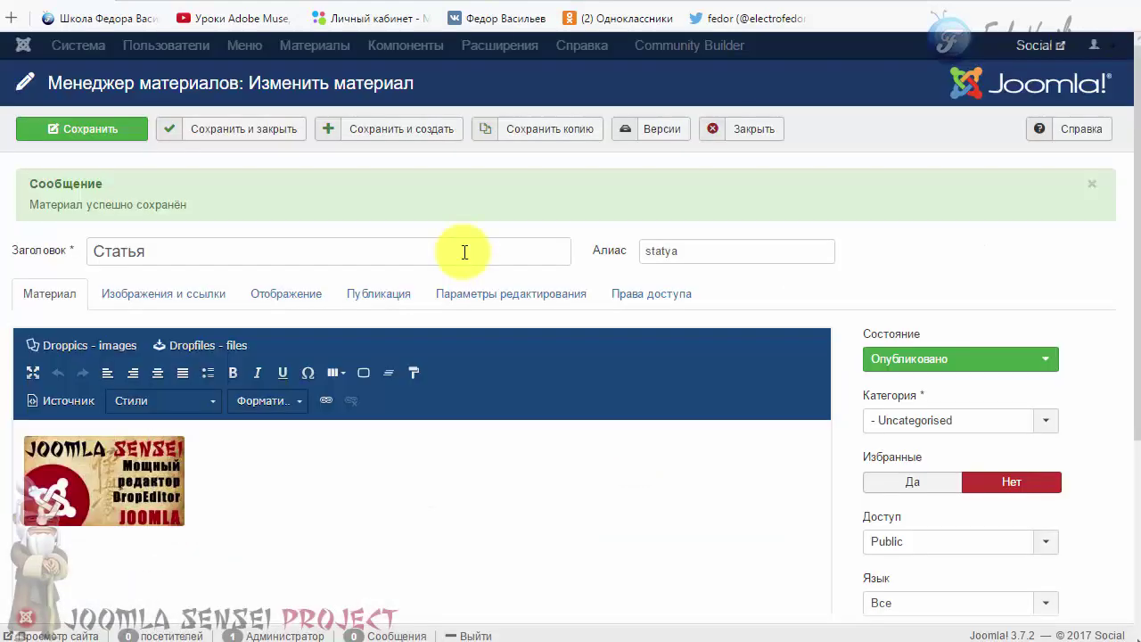
Reopen the Droppics image library from the article editor, review its pictures, and close it
scroll(75, 354, "down", 3)
scroll(235, 351, "up", 2)
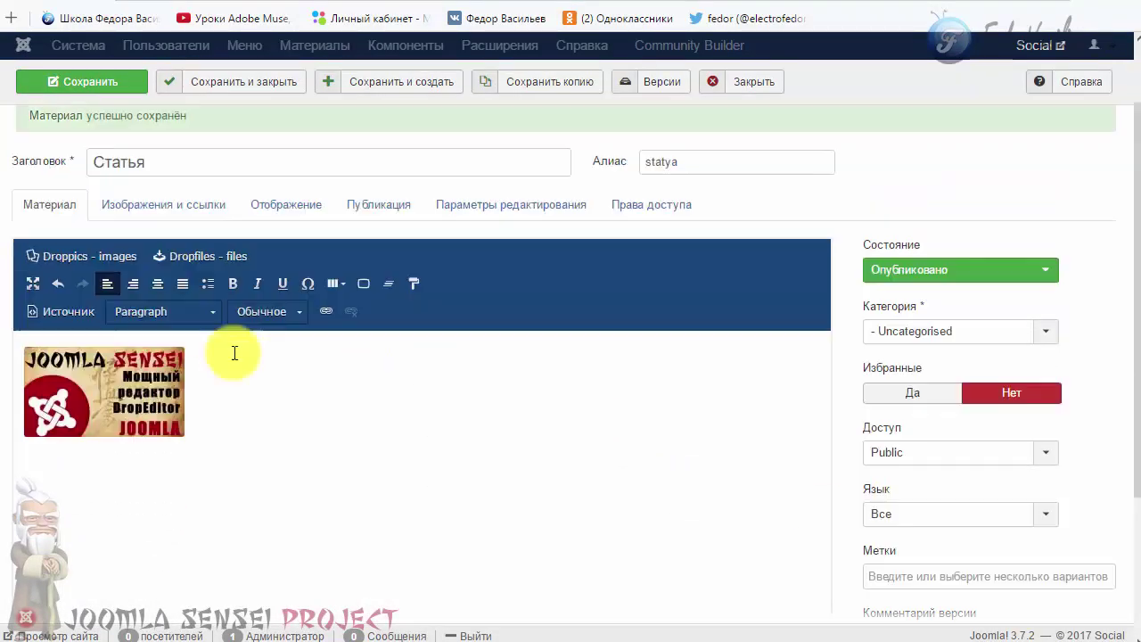
left_click(108, 256)
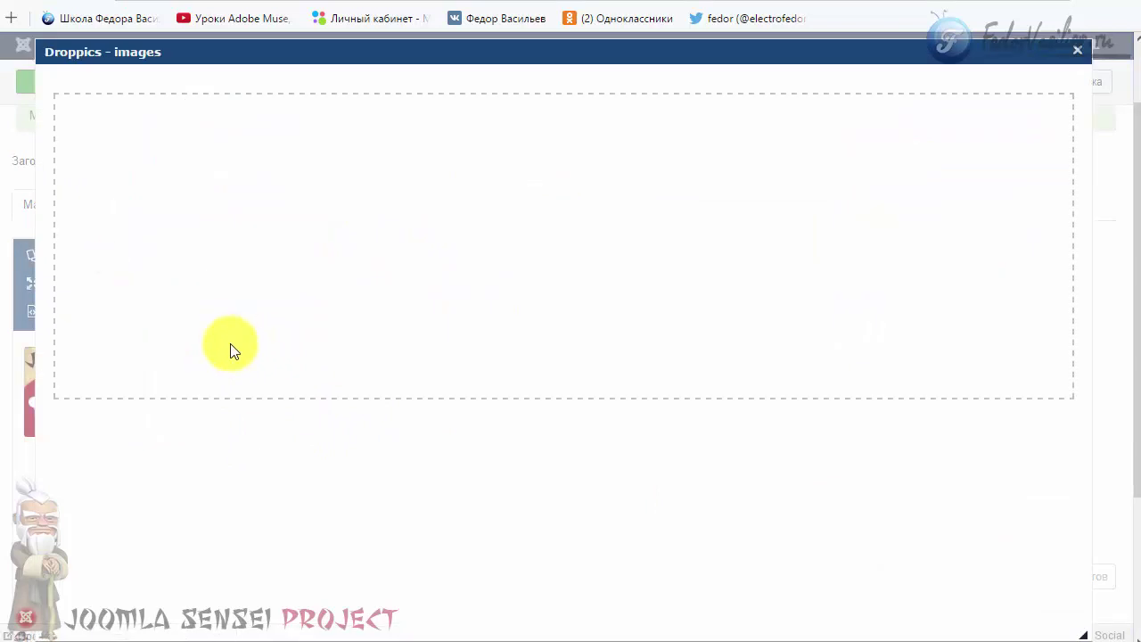
left_click_drag(233, 140, 185, 131)
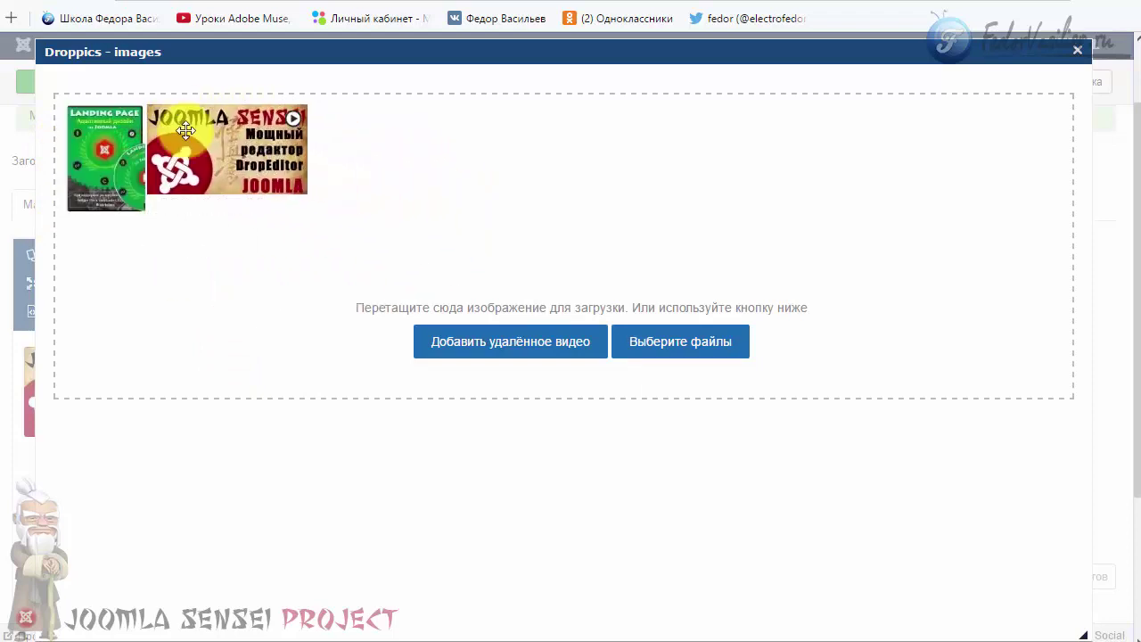
left_click(1091, 50)
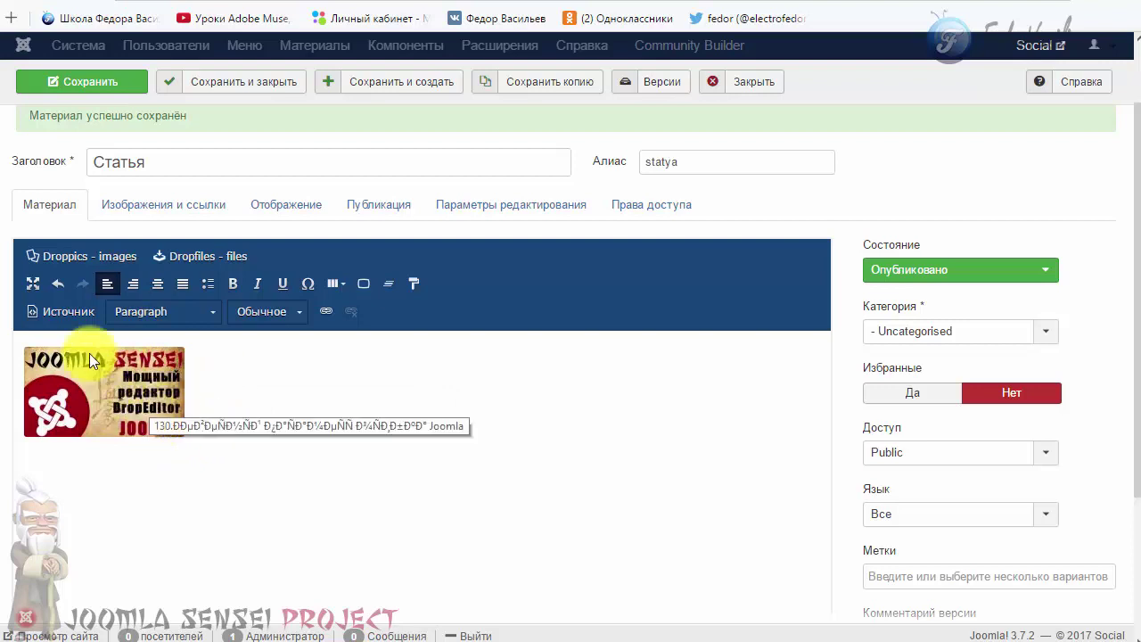
Insert the green Landing Page picture from Droppics into the article and place it after the video thumbnail
left_click(54, 256)
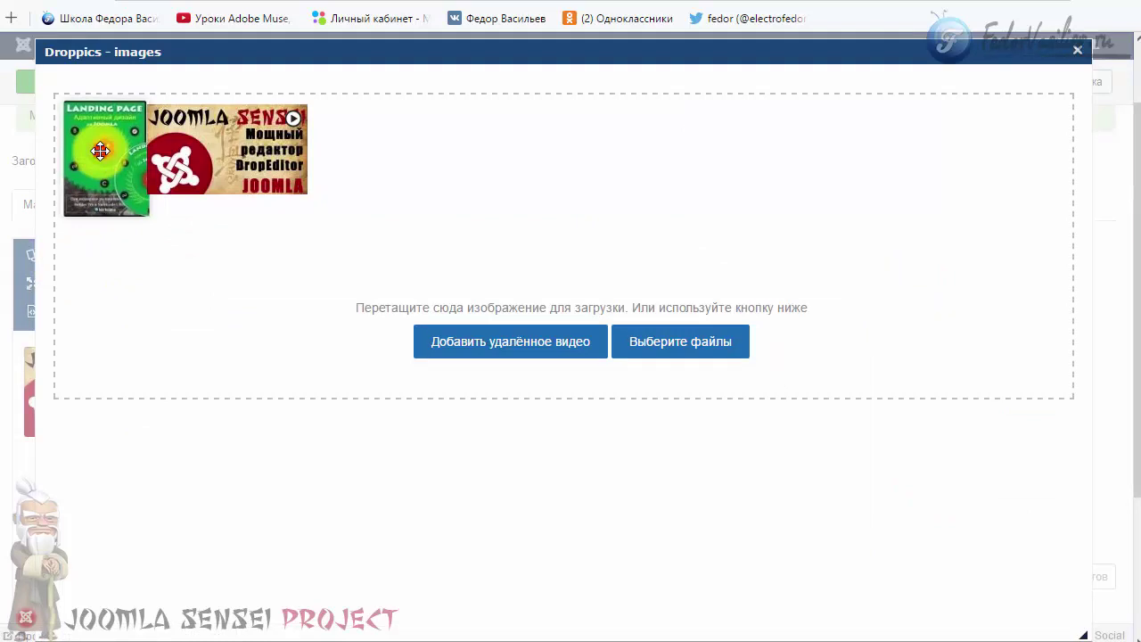
left_click(100, 151)
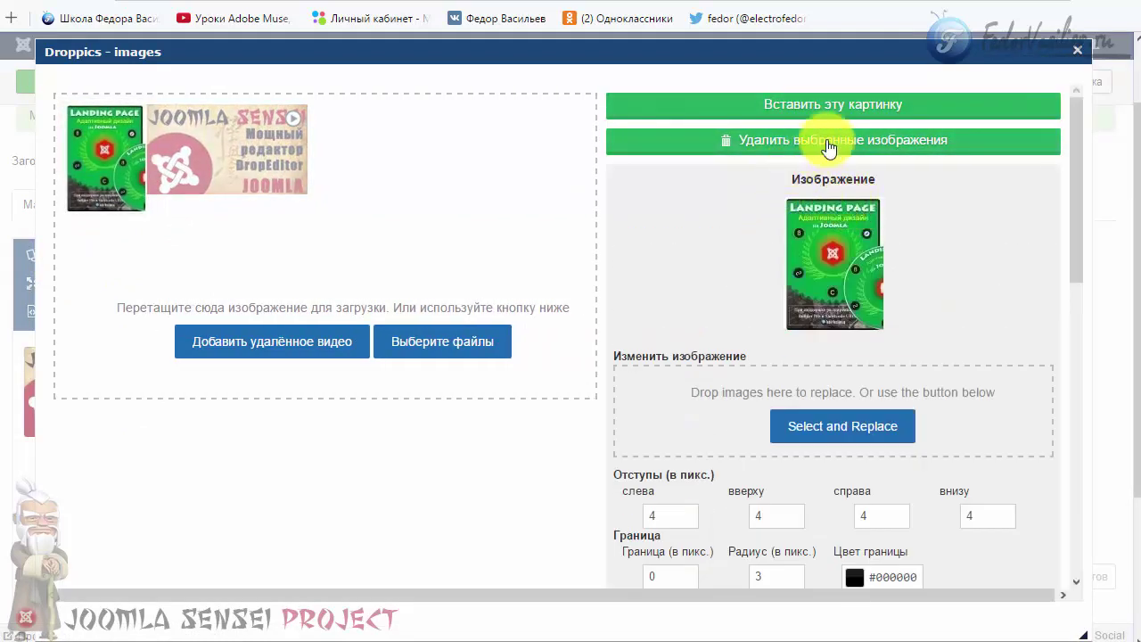
left_click(877, 103)
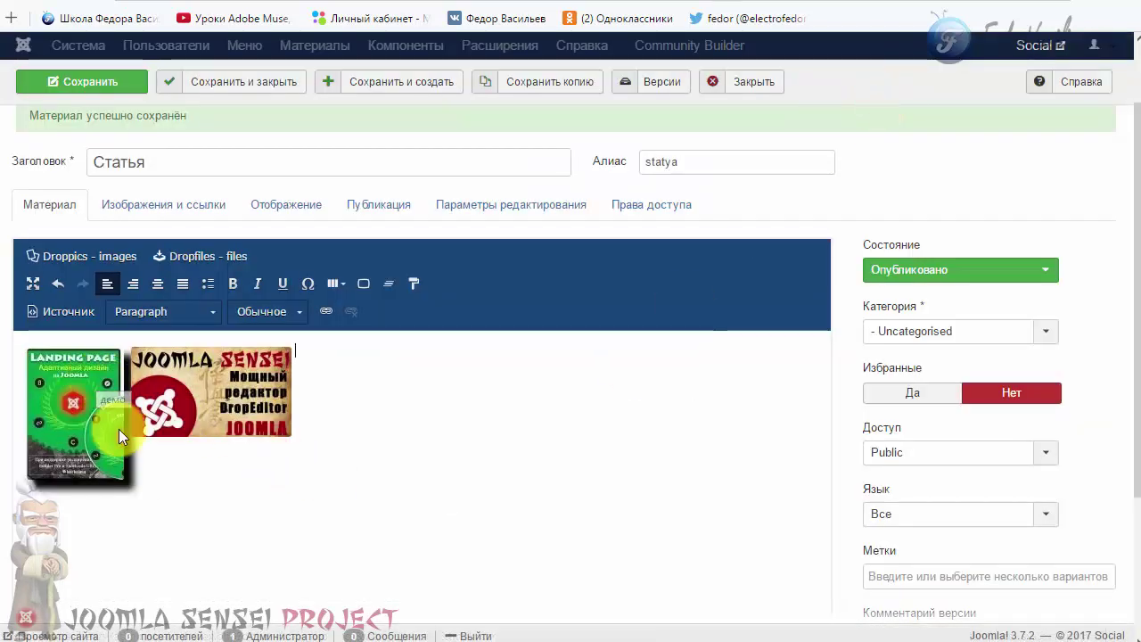
left_click_drag(84, 408, 26, 377)
left_click(438, 407)
left_click(416, 431)
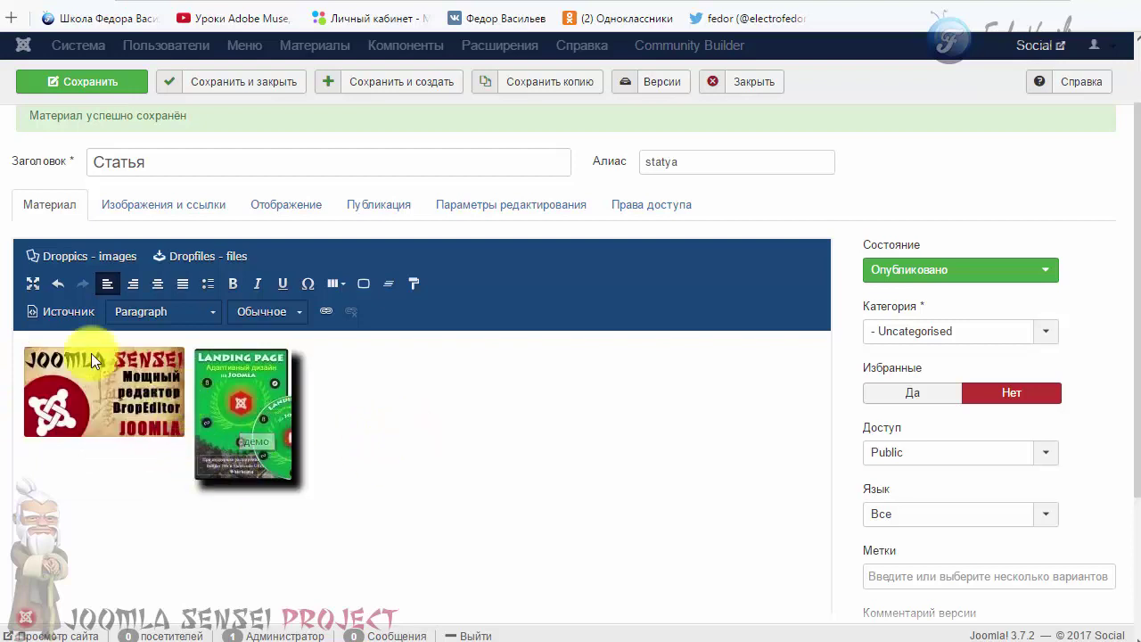
Open the YouTube video's image parameters in Droppics, review its title, alternative text, video type and URL, and close the library
left_click(63, 257)
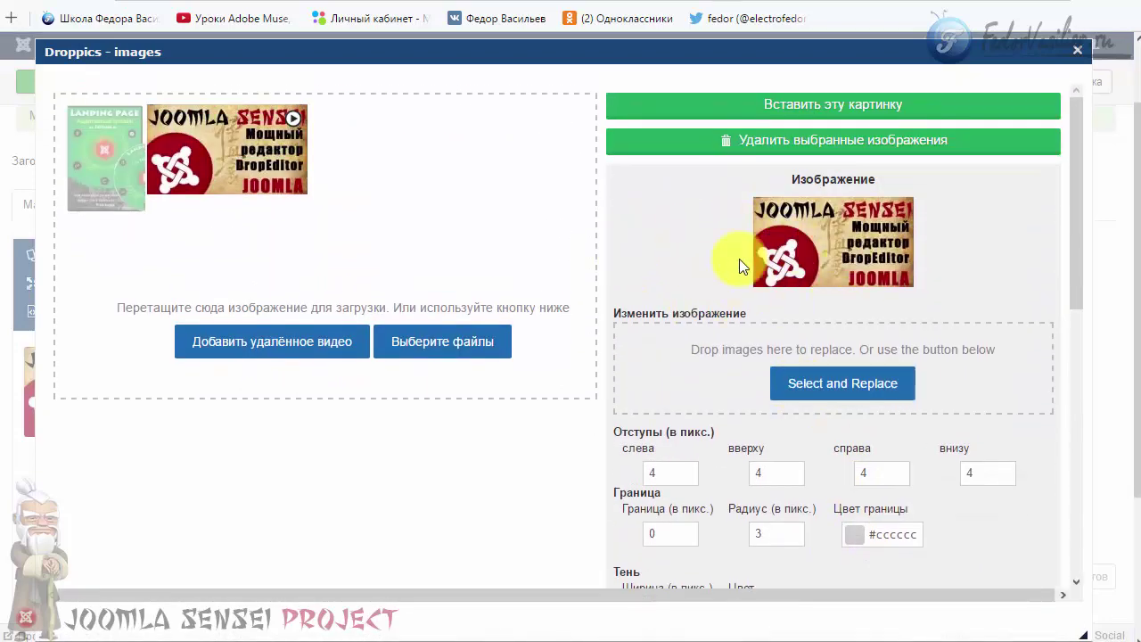
scroll(965, 321, "down", 8)
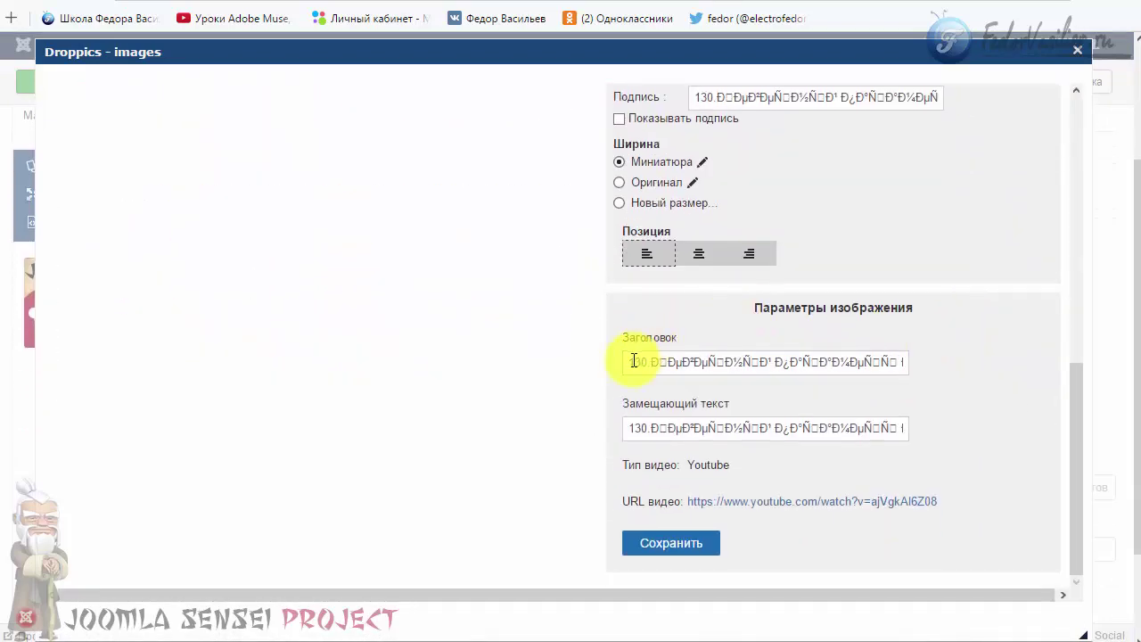
left_click_drag(629, 362, 1022, 371)
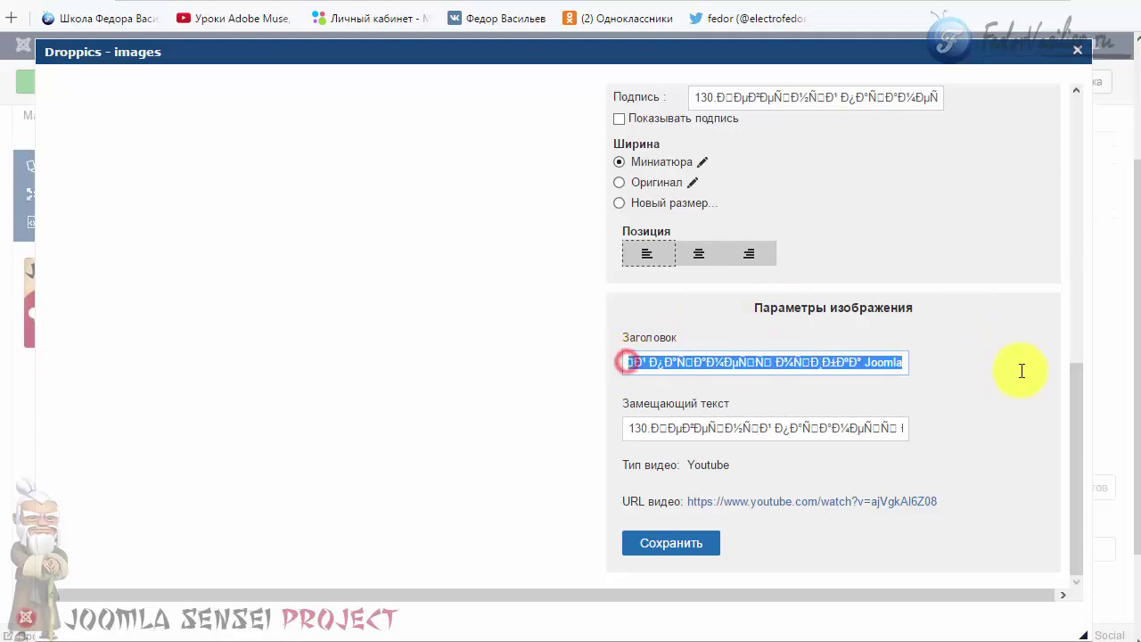
left_click(720, 358)
left_click_drag(858, 363, 509, 349)
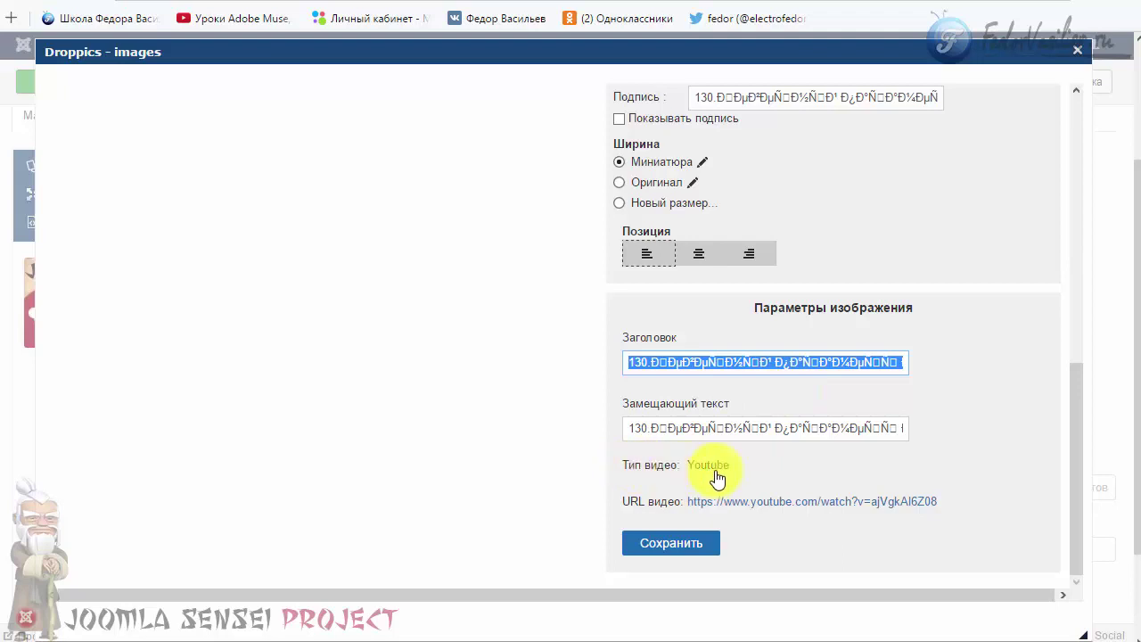
left_click_drag(740, 470, 677, 464)
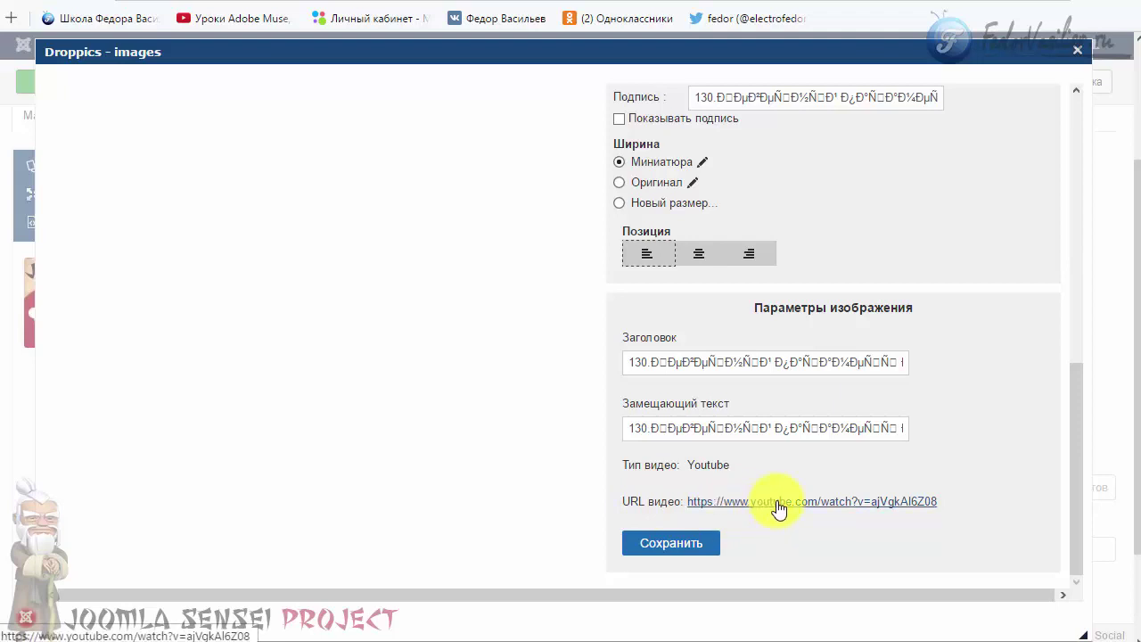
left_click(1078, 50)
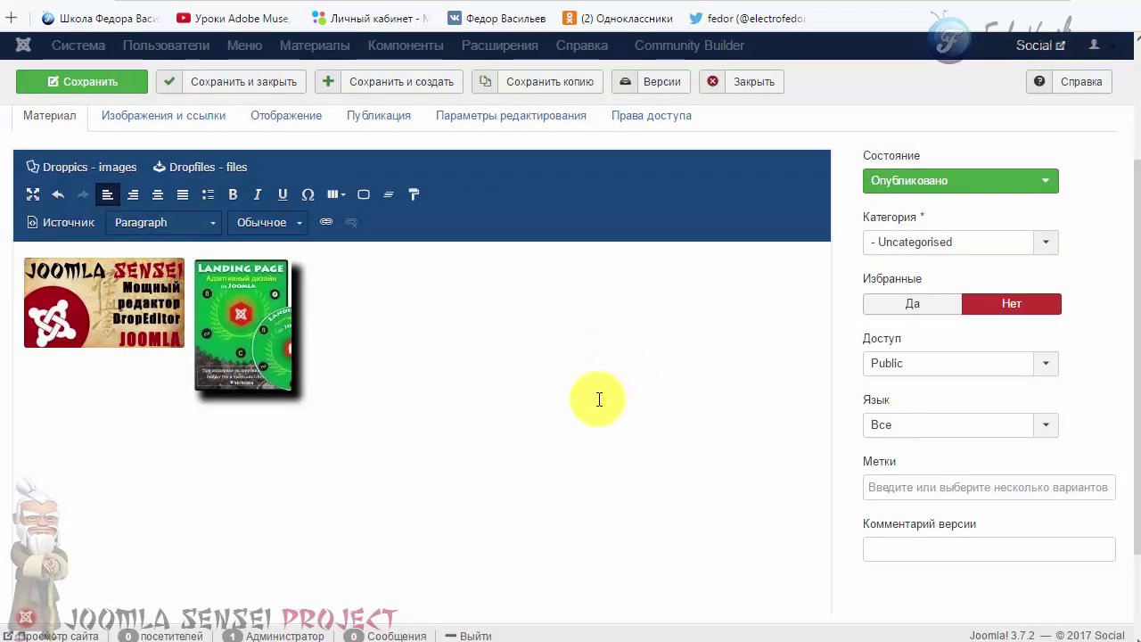
Save the article Статья with the video thumbnail and the green Landing Page picture
key("ctrl+s")
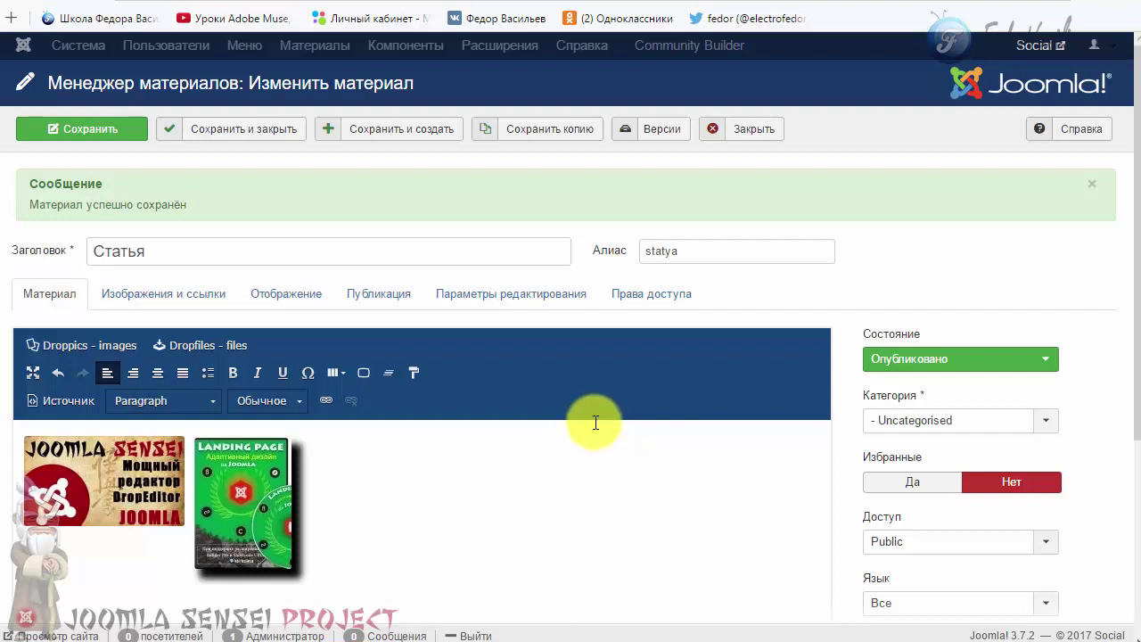
scroll(595, 423, "down", 2)
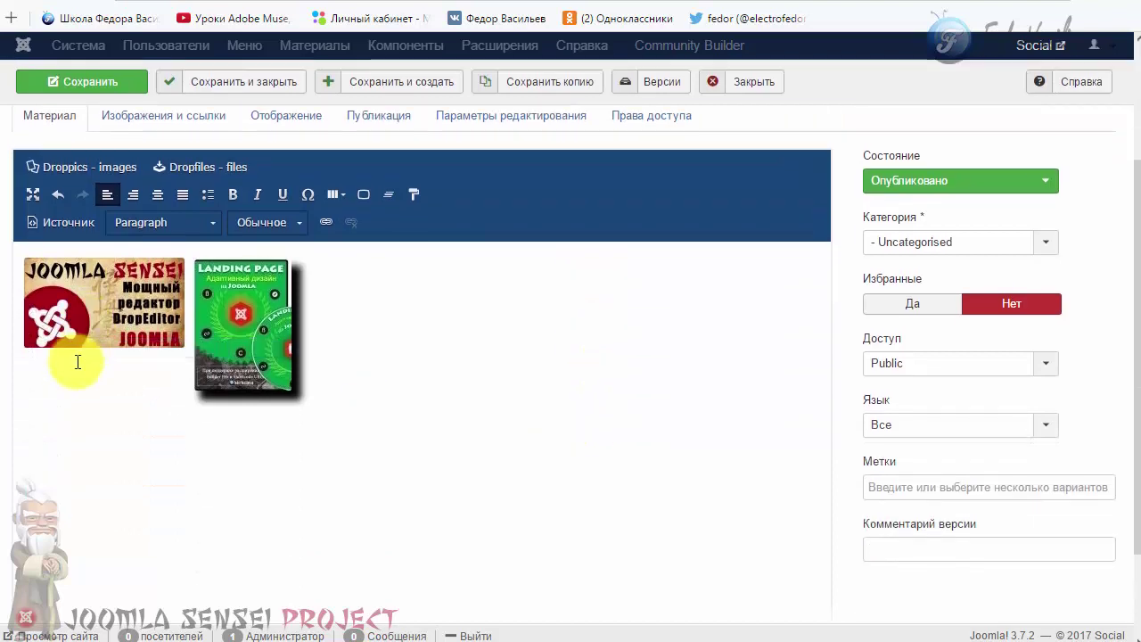
scroll(78, 361, "up", 1)
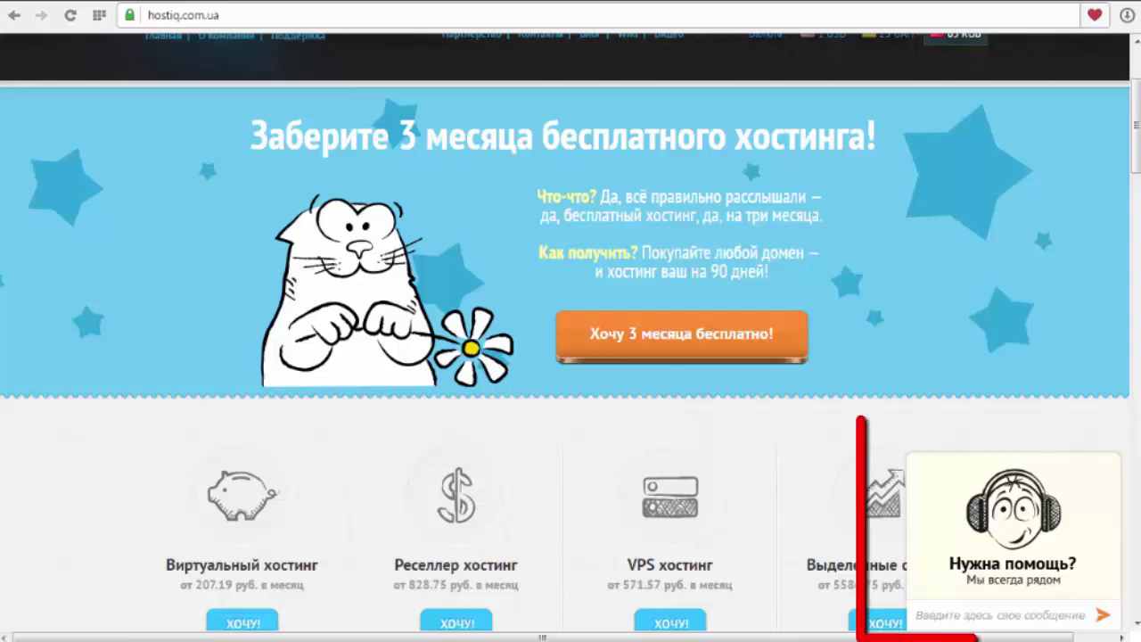
Open the support chat on the hostiq.com.ua page to view its message form, and minimize it
left_click(1005, 563)
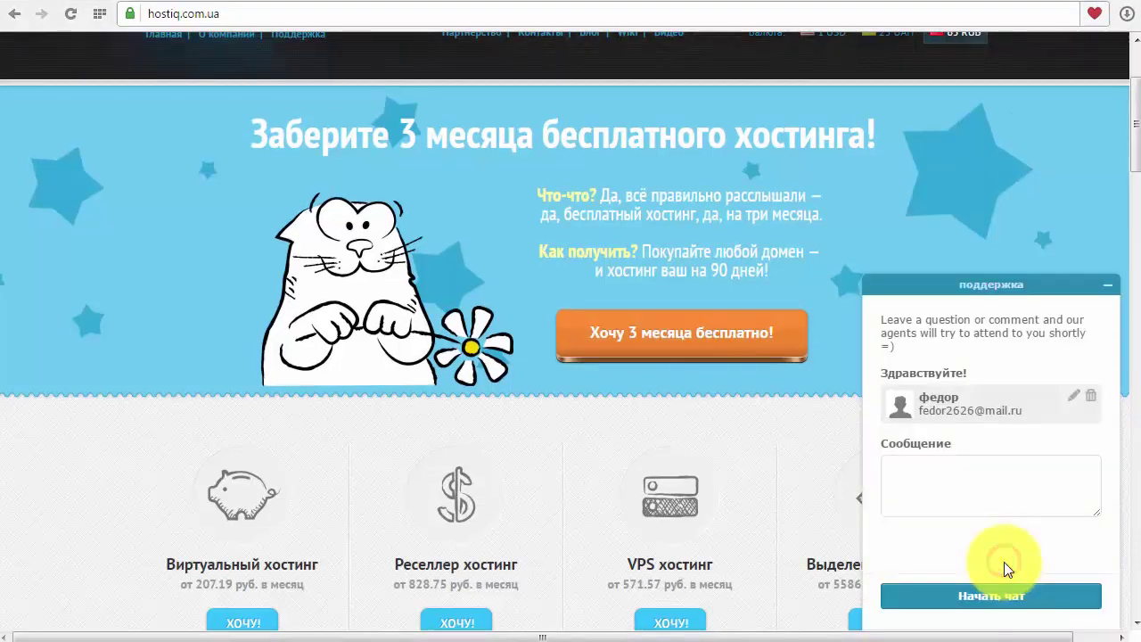
left_click(1107, 284)
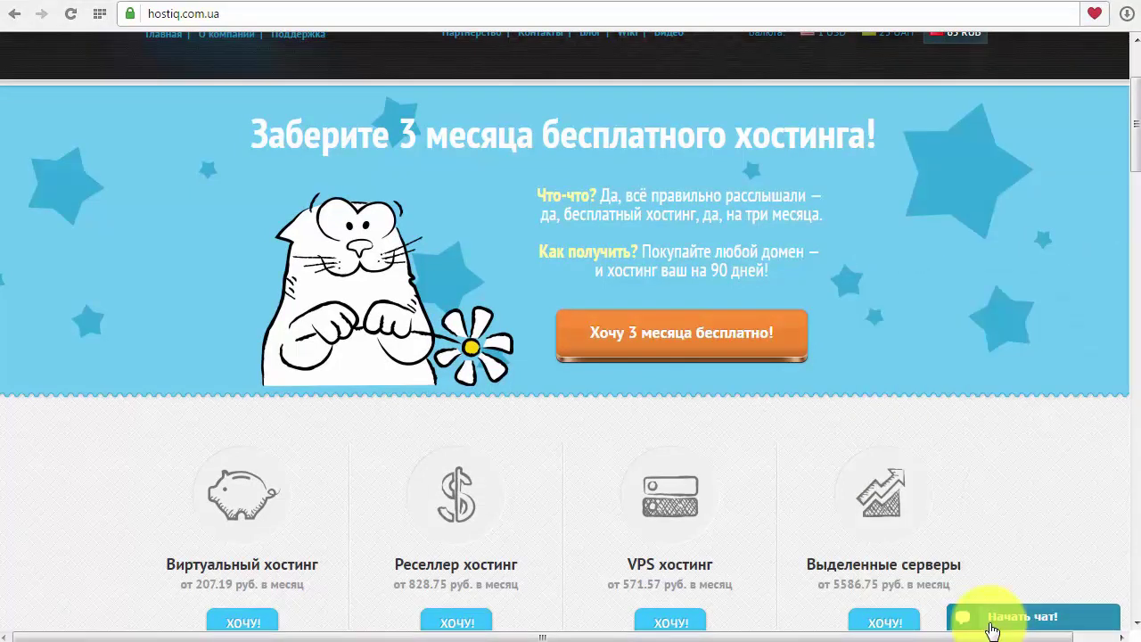